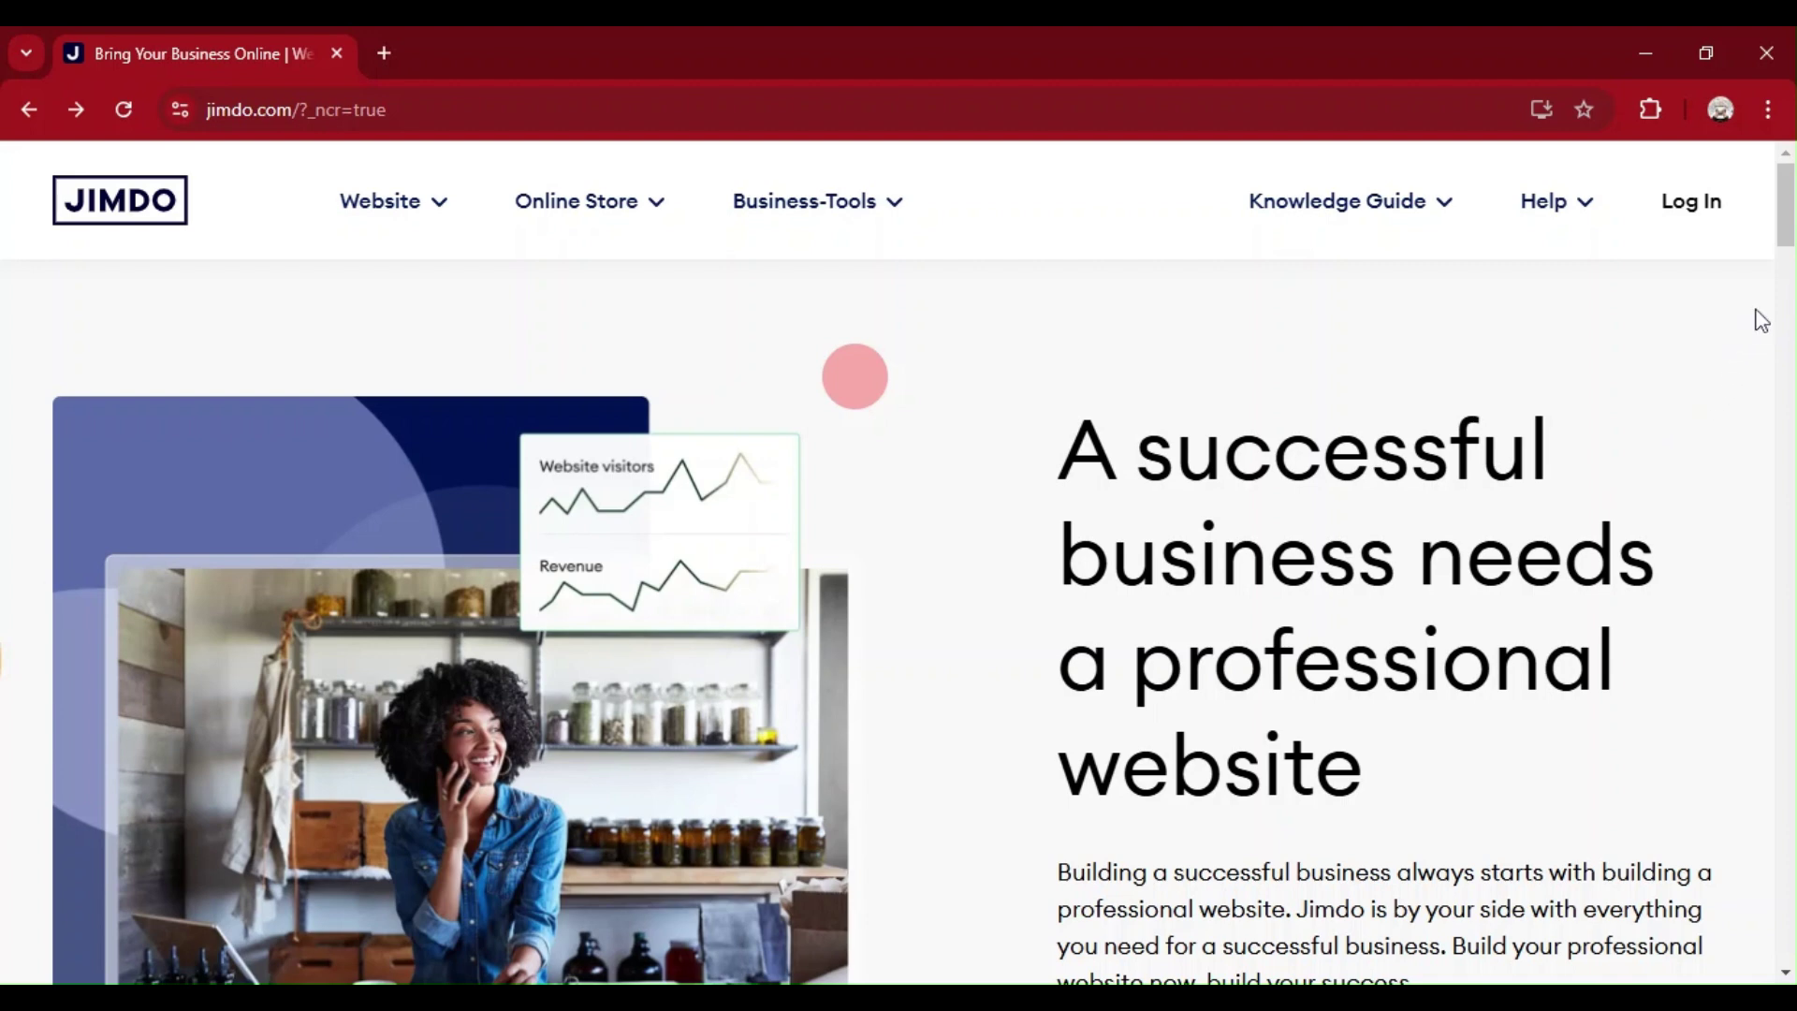
# Look through the Jimdo homepage and the Website, Online Store and Business-Tools offerings.
pyautogui.moveTo(1787, 242); pyautogui.dragTo(1792, 585)
pyautogui.scroll(-5, 898, 618)
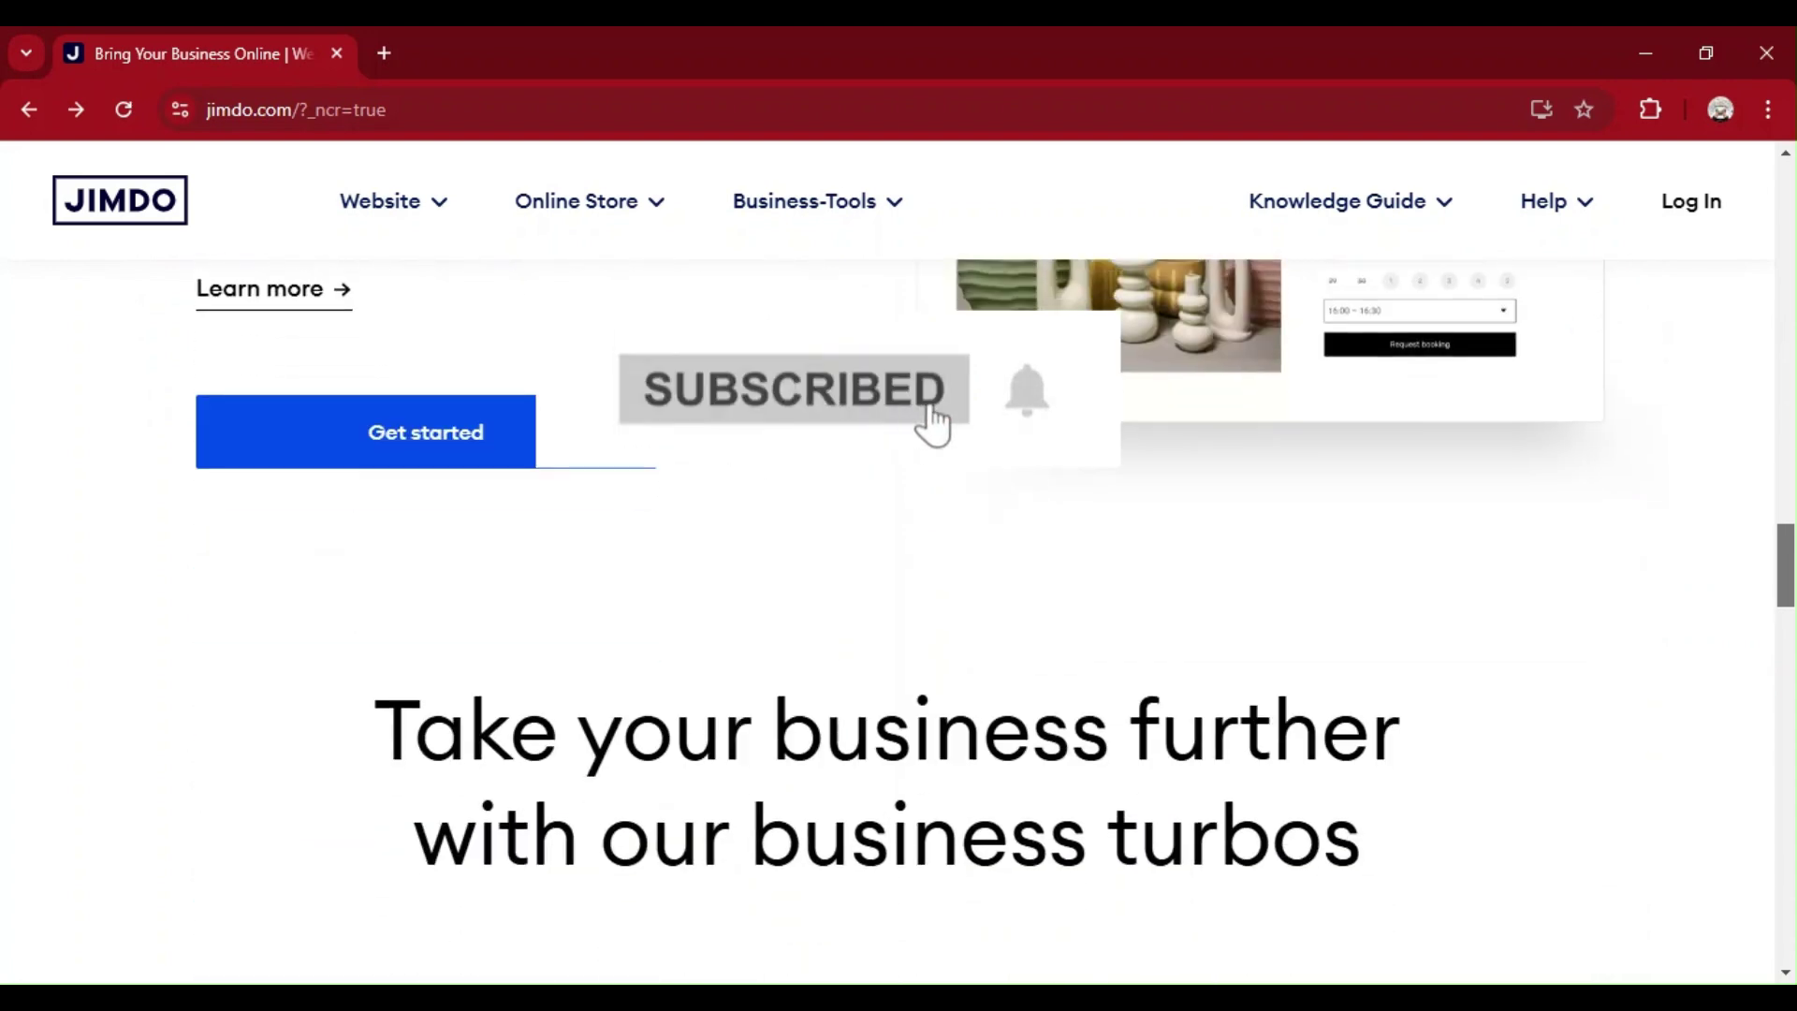
pyautogui.scroll(-3, 858, 449)
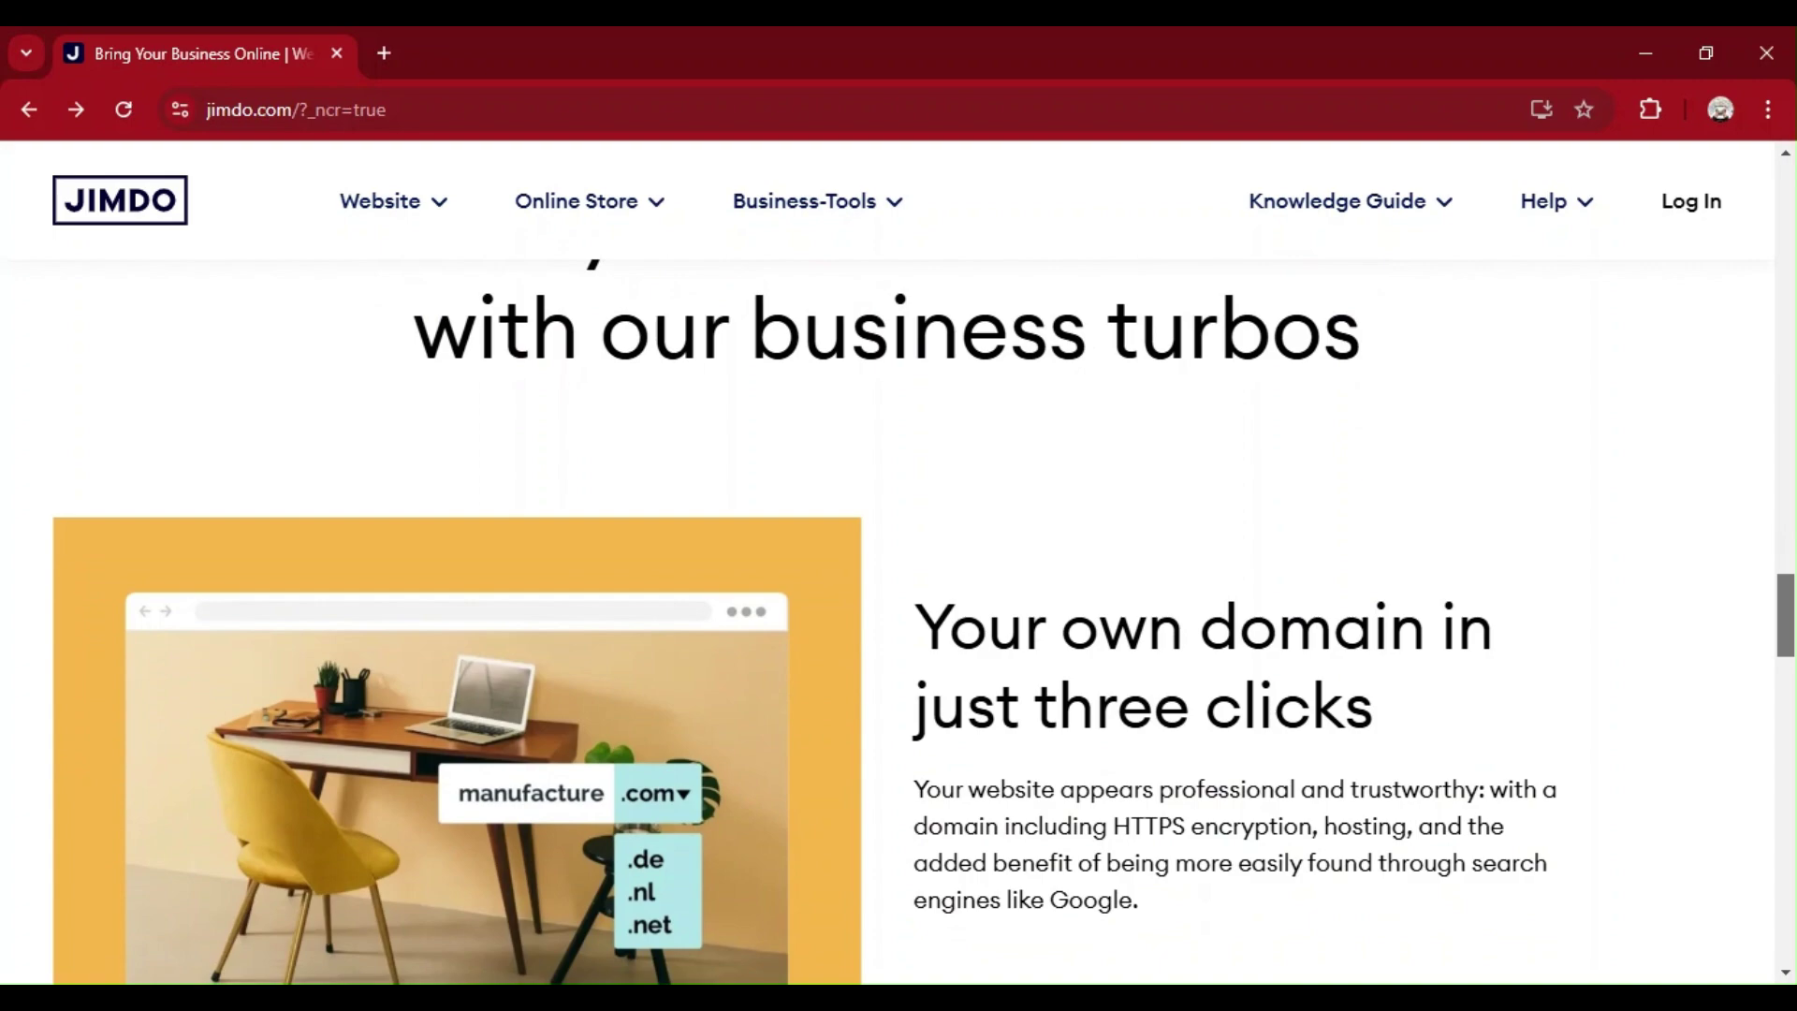
pyautogui.scroll(-8, 899, 617)
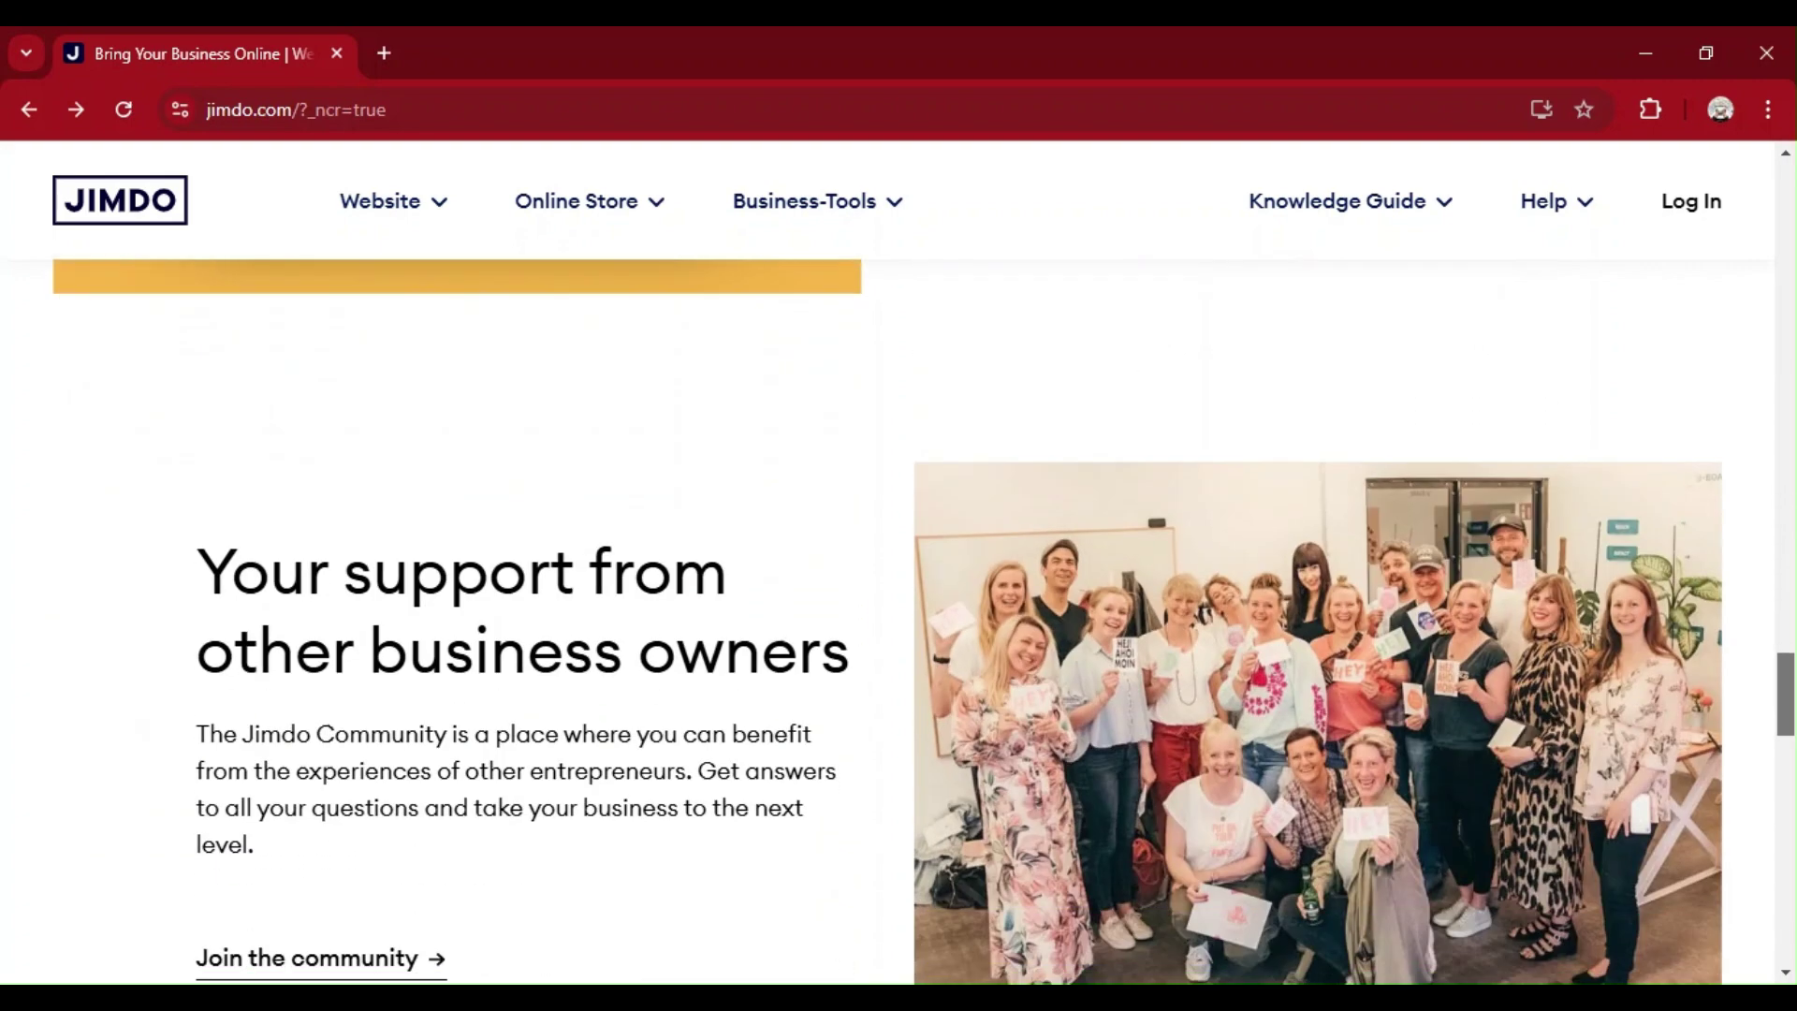
pyautogui.scroll(-10, 899, 618)
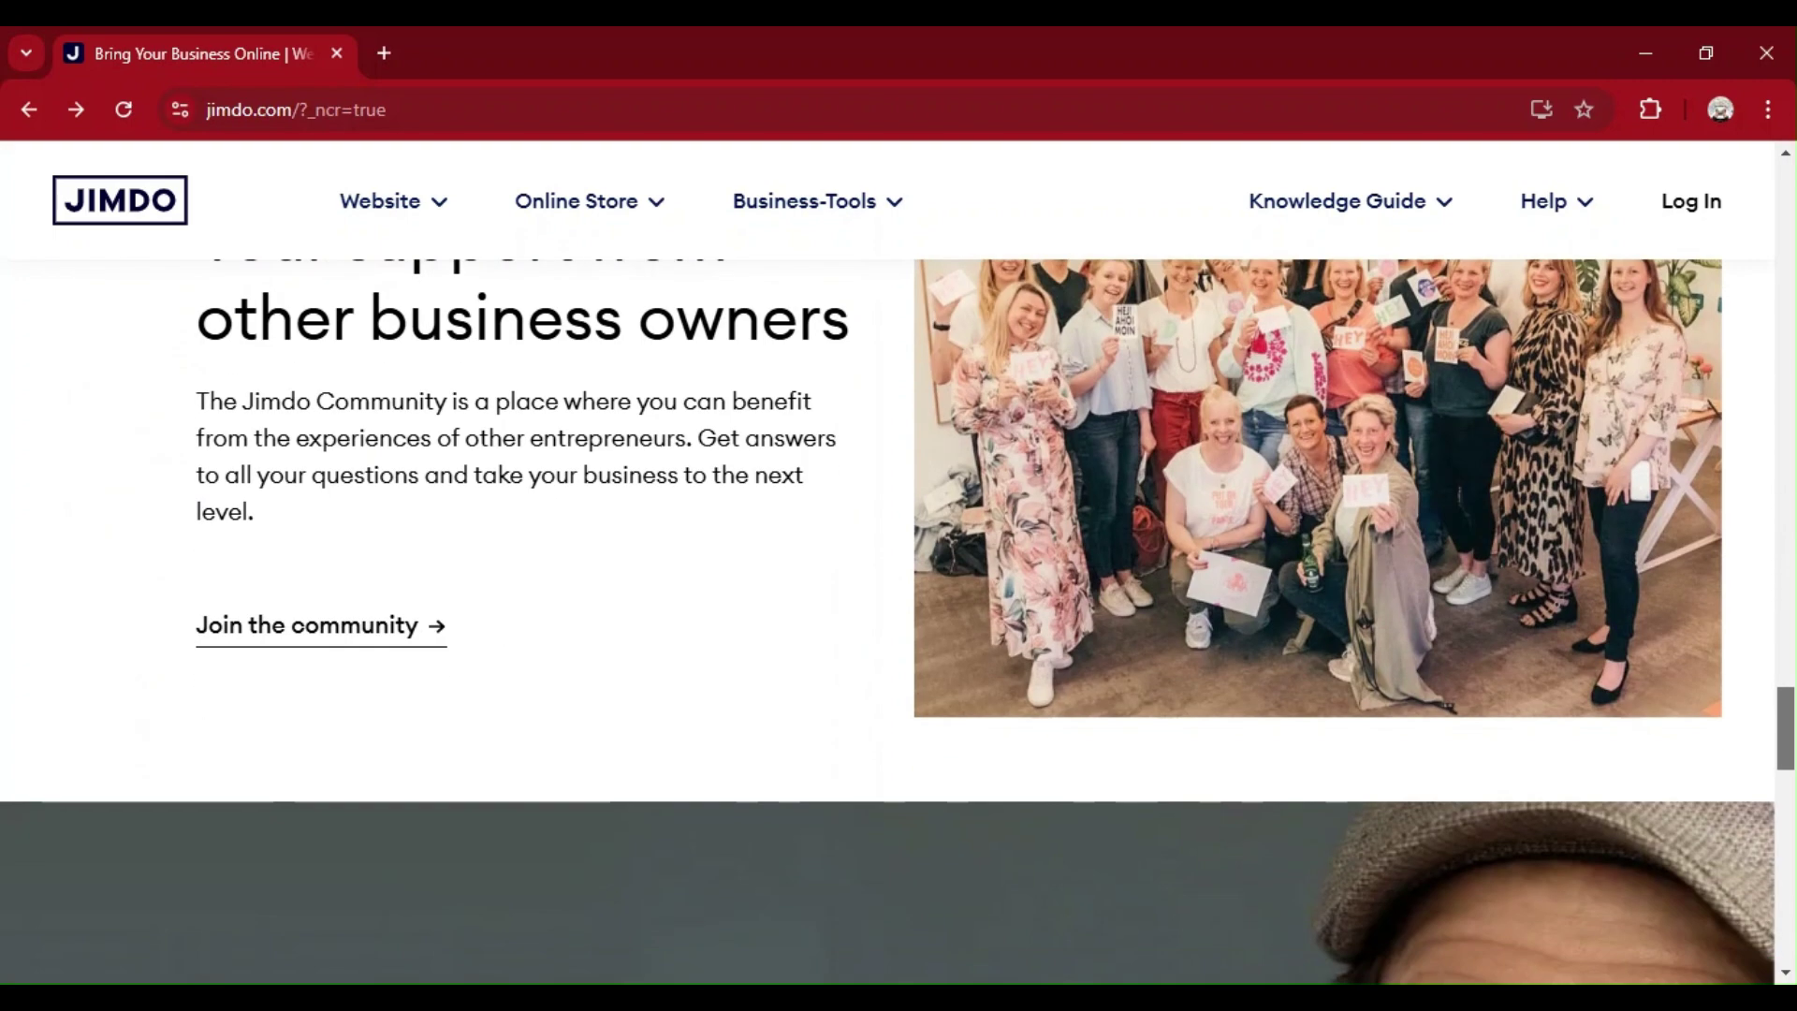
pyautogui.scroll(-7, 899, 618)
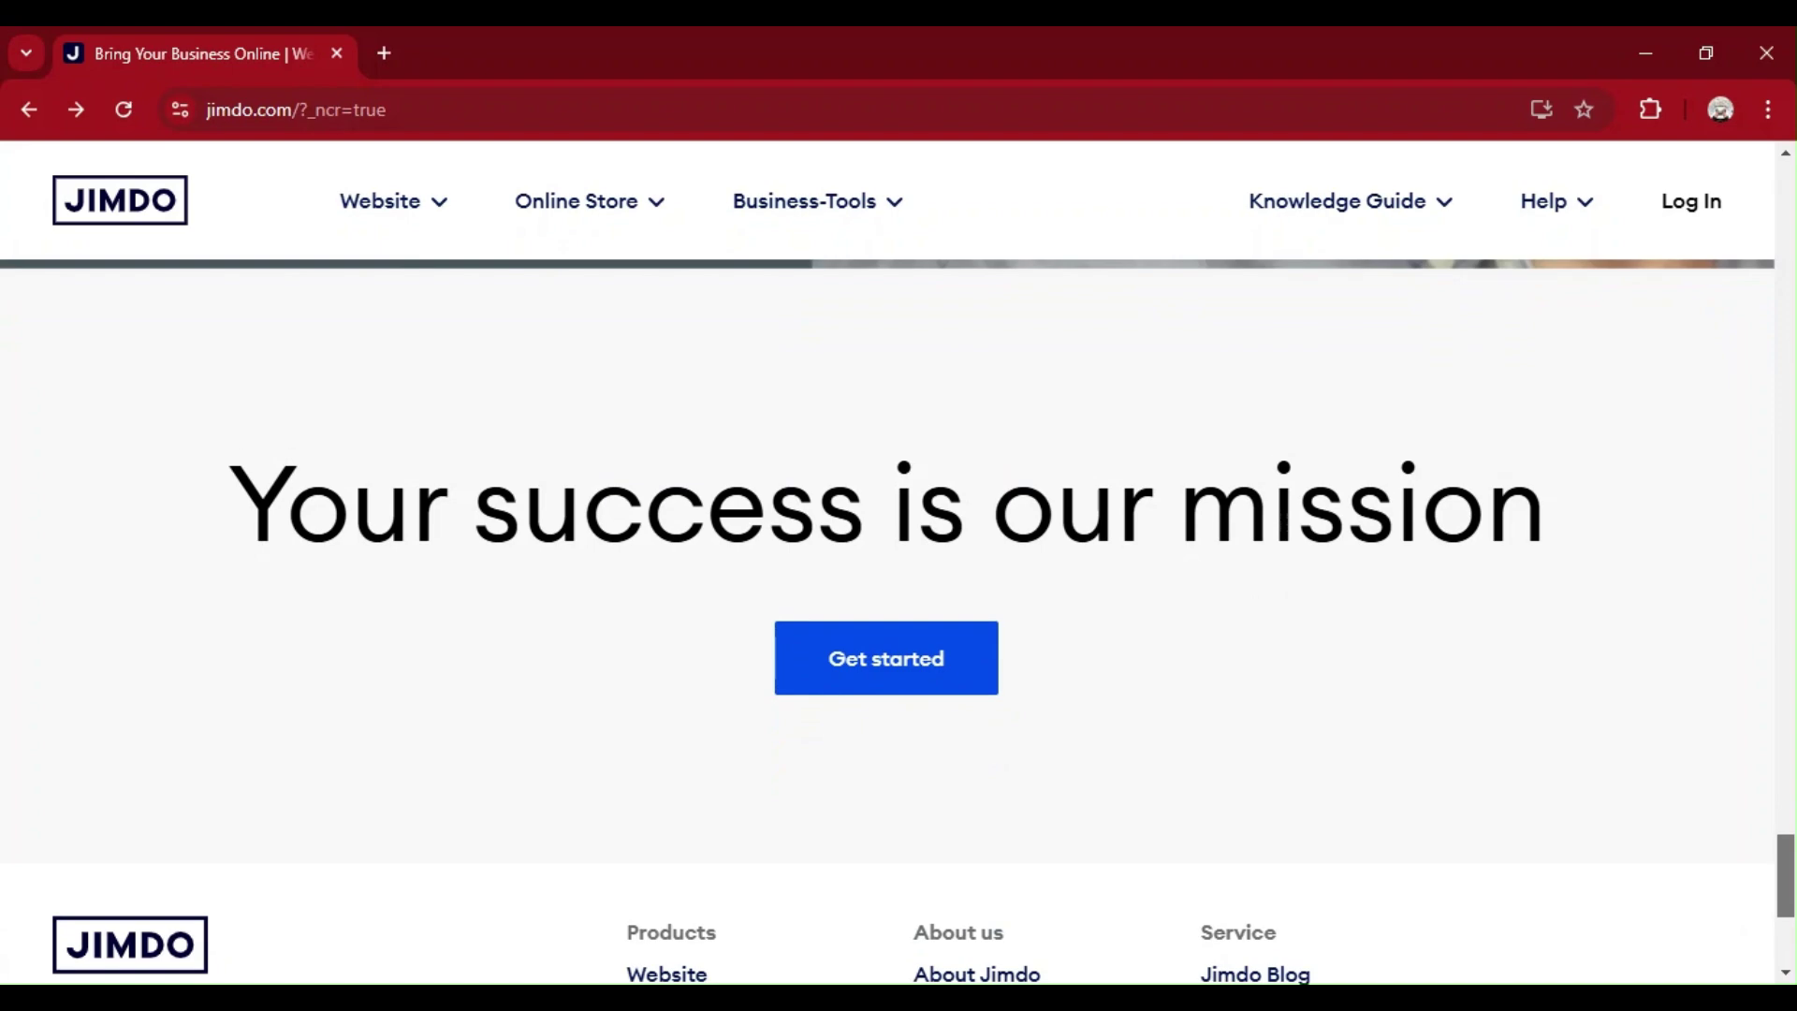
pyautogui.moveTo(1786, 875); pyautogui.dragTo(1789, 237)
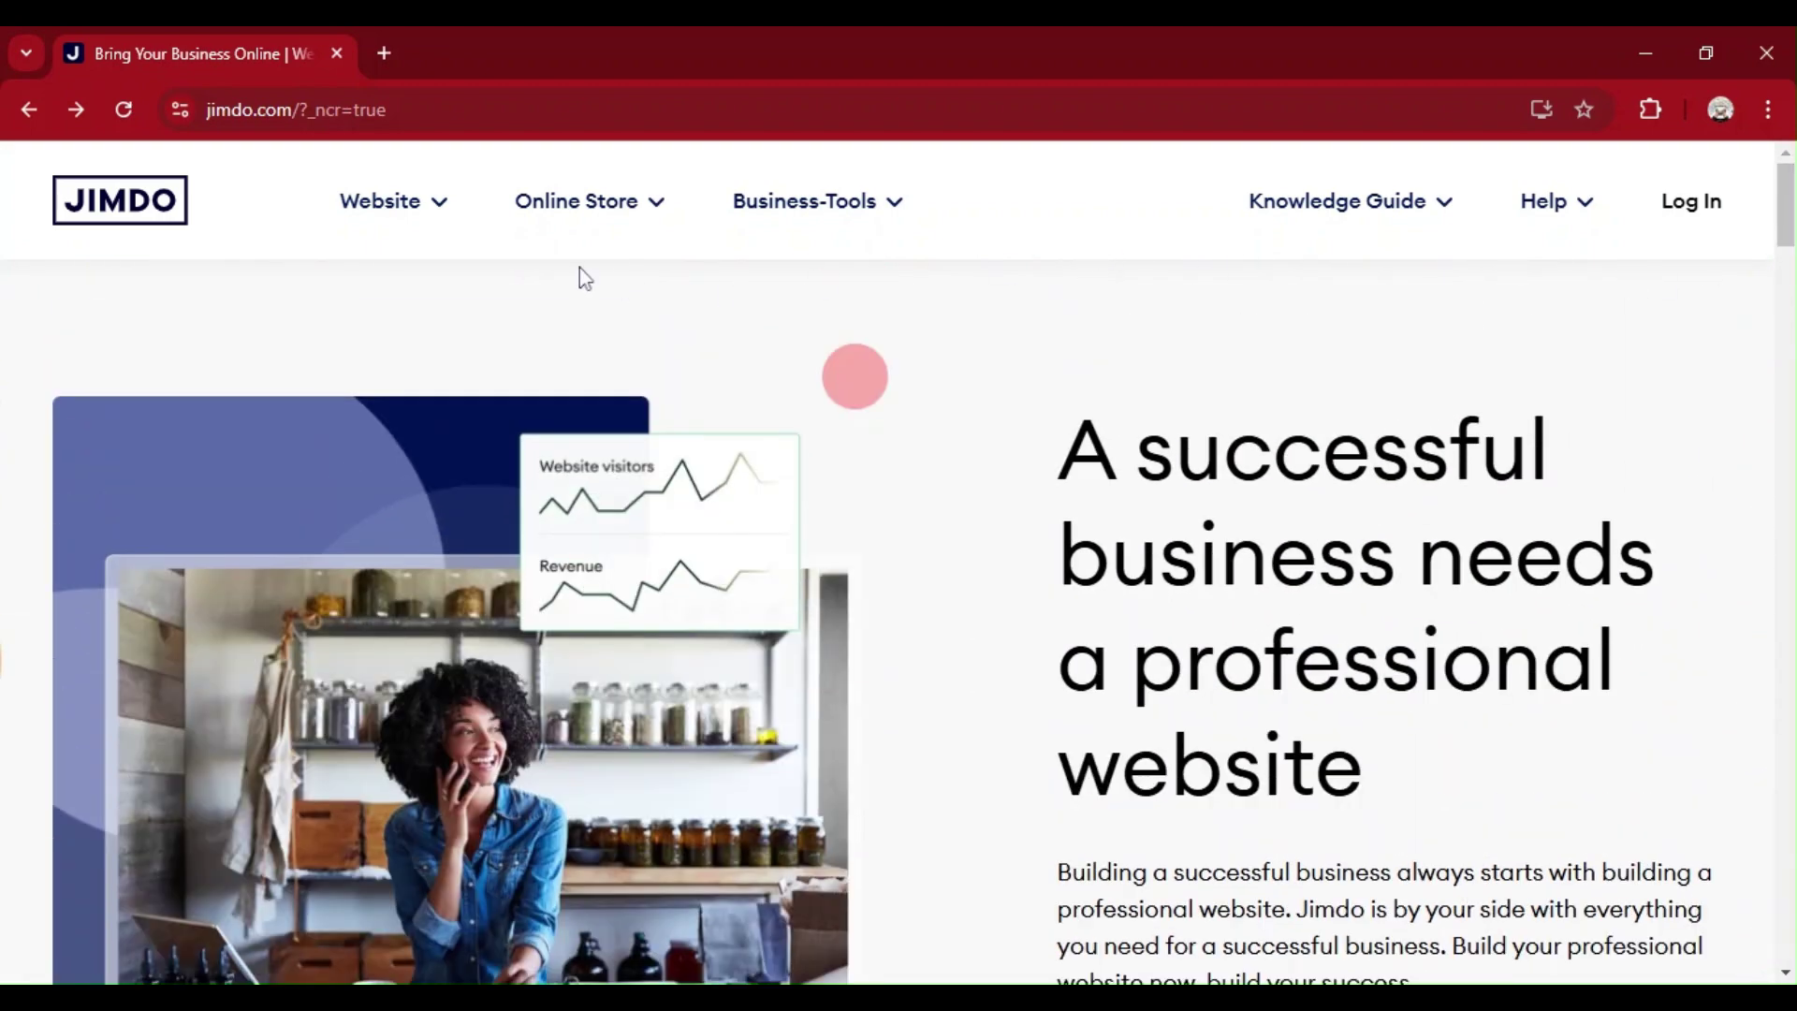
pyautogui.click(441, 208)
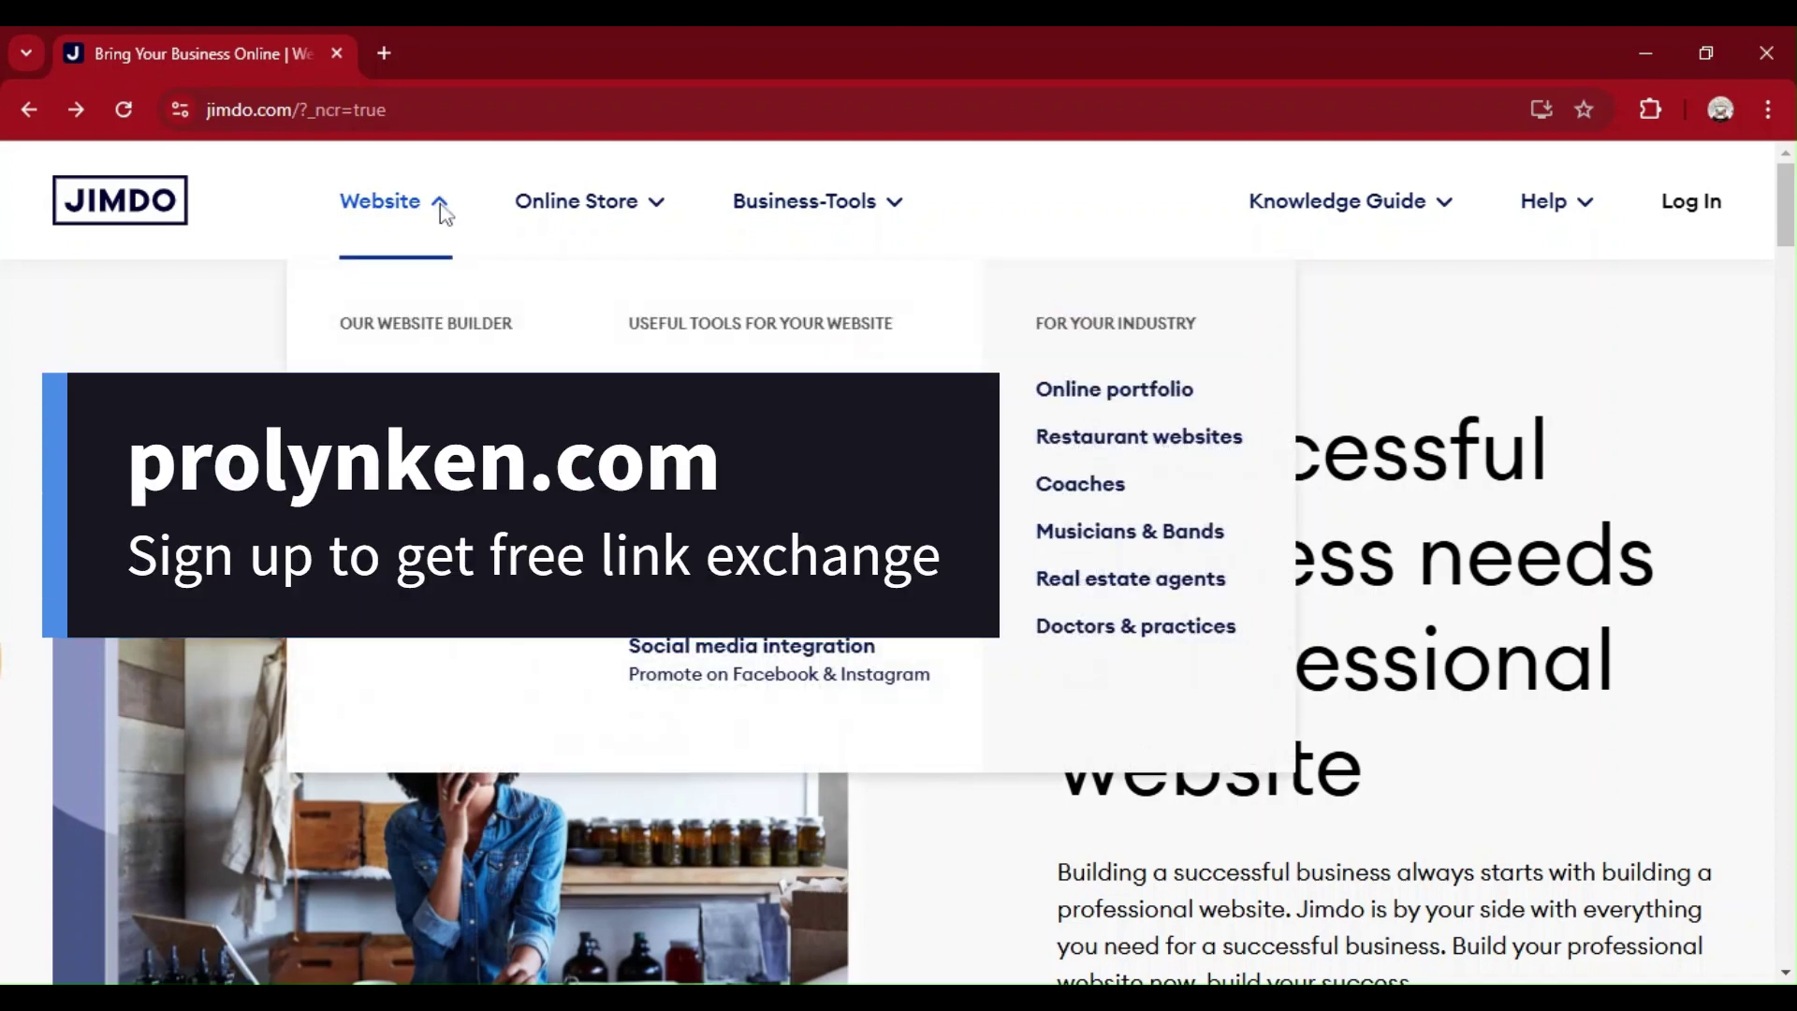
pyautogui.click(658, 208)
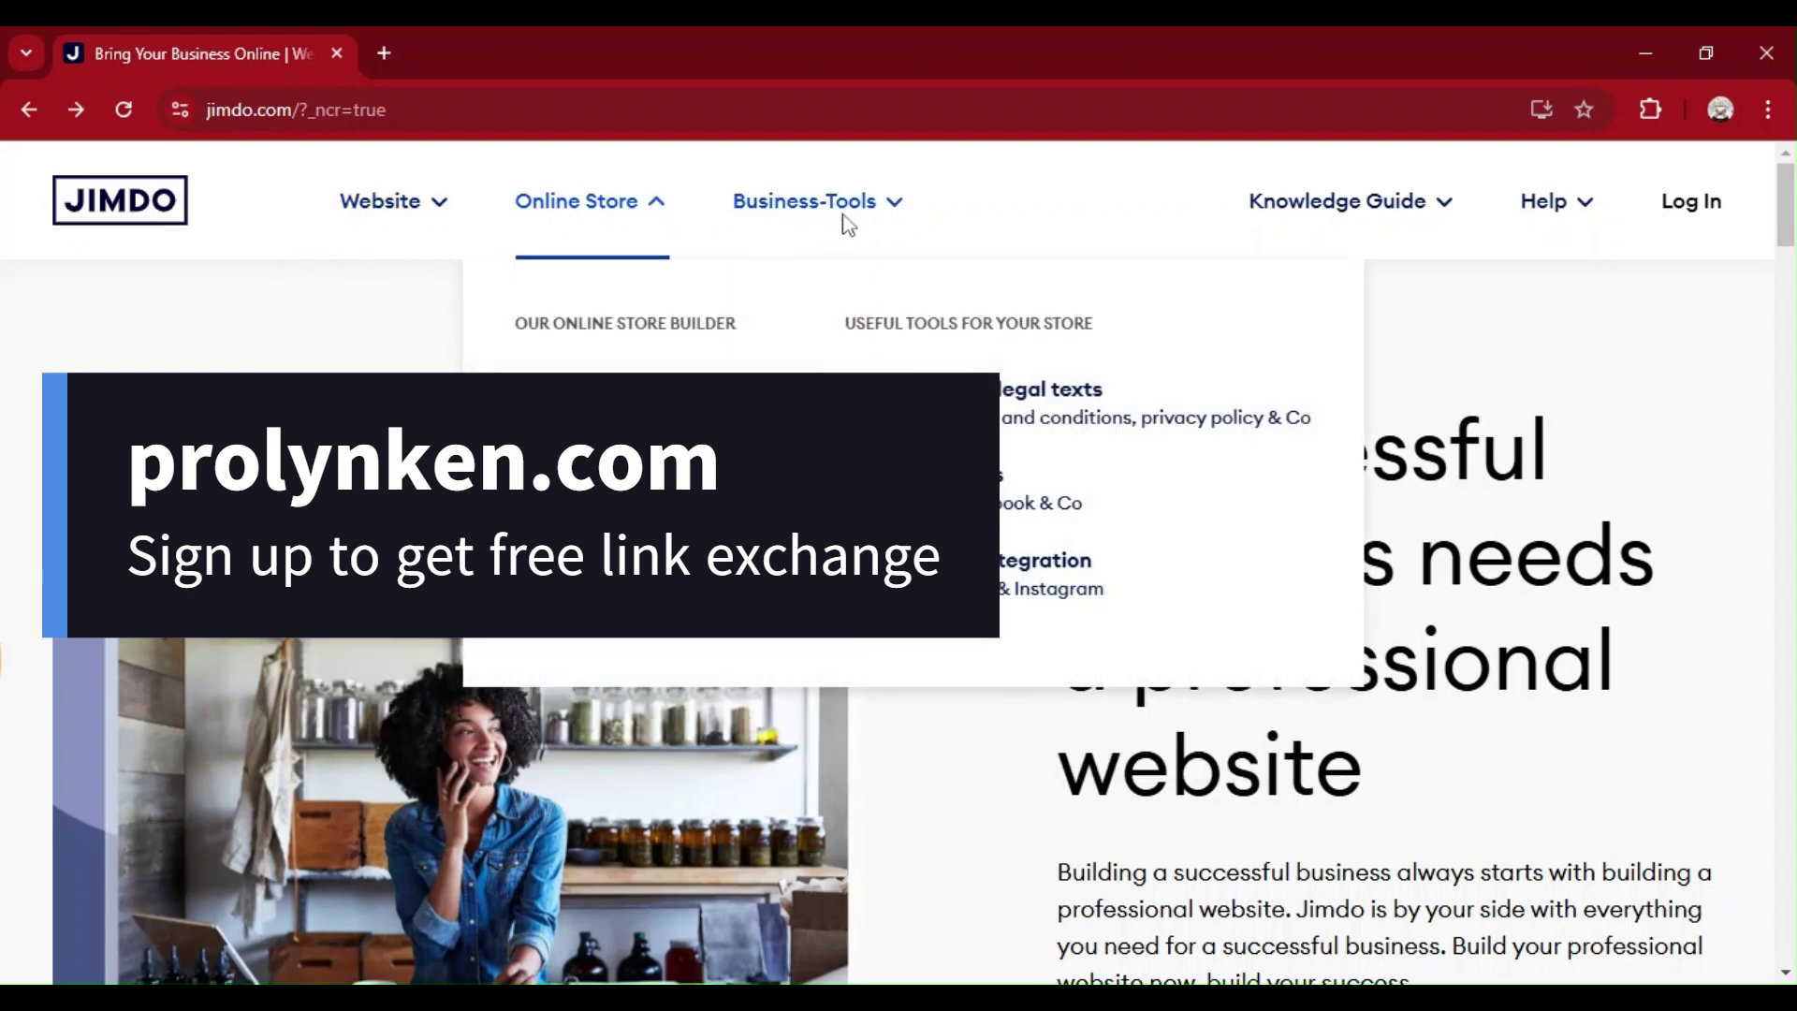
pyautogui.click(896, 208)
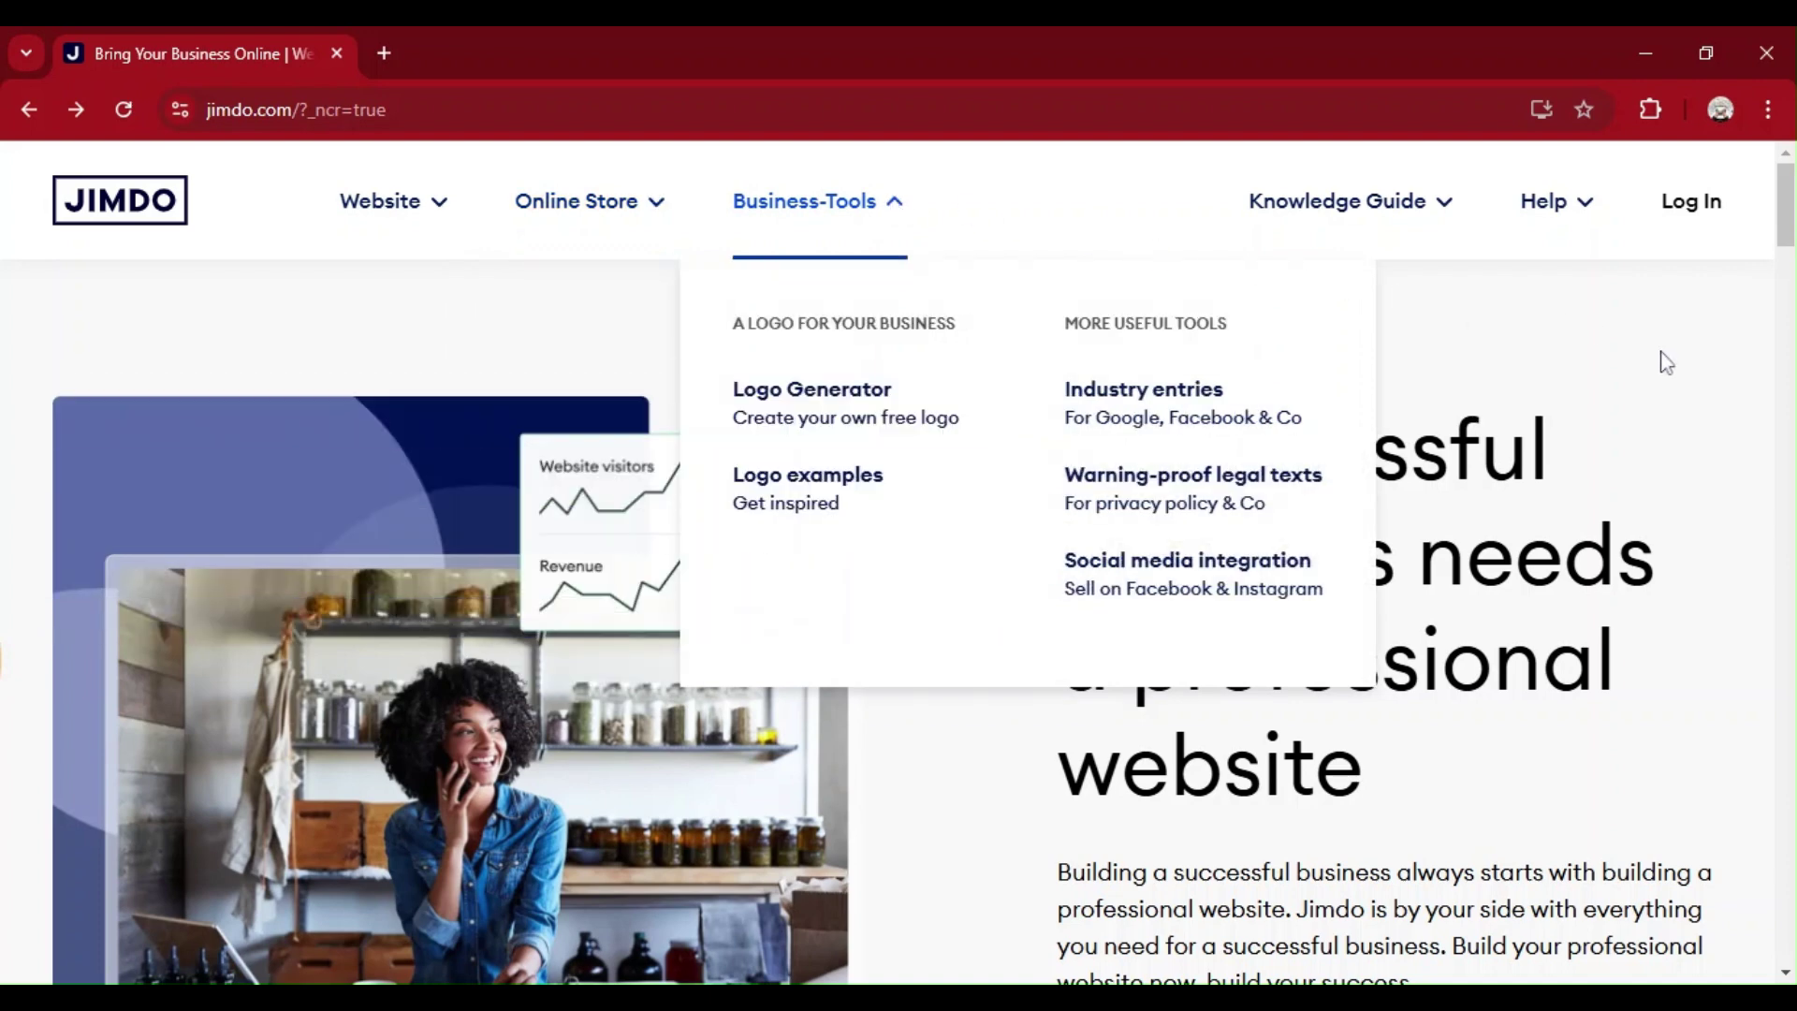
pyautogui.click(1667, 362)
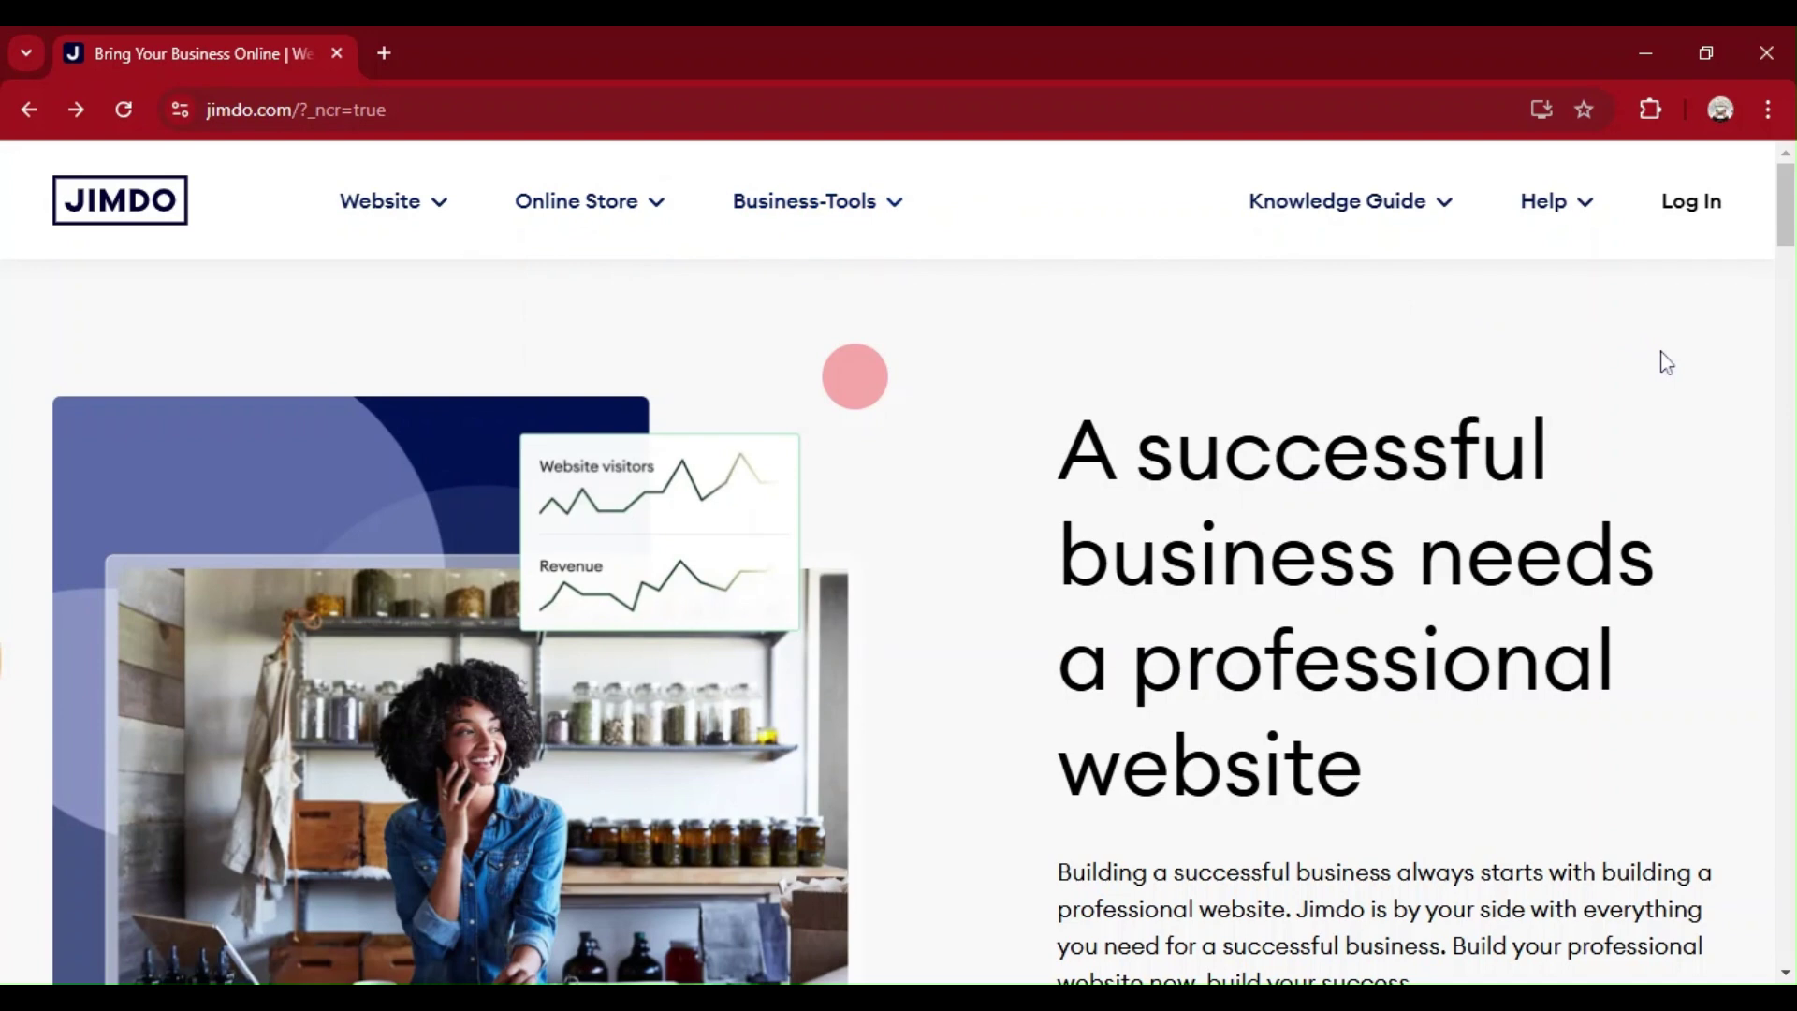
# Go from the login page to the free account sign-up and continue with email.
pyautogui.click(1690, 205)
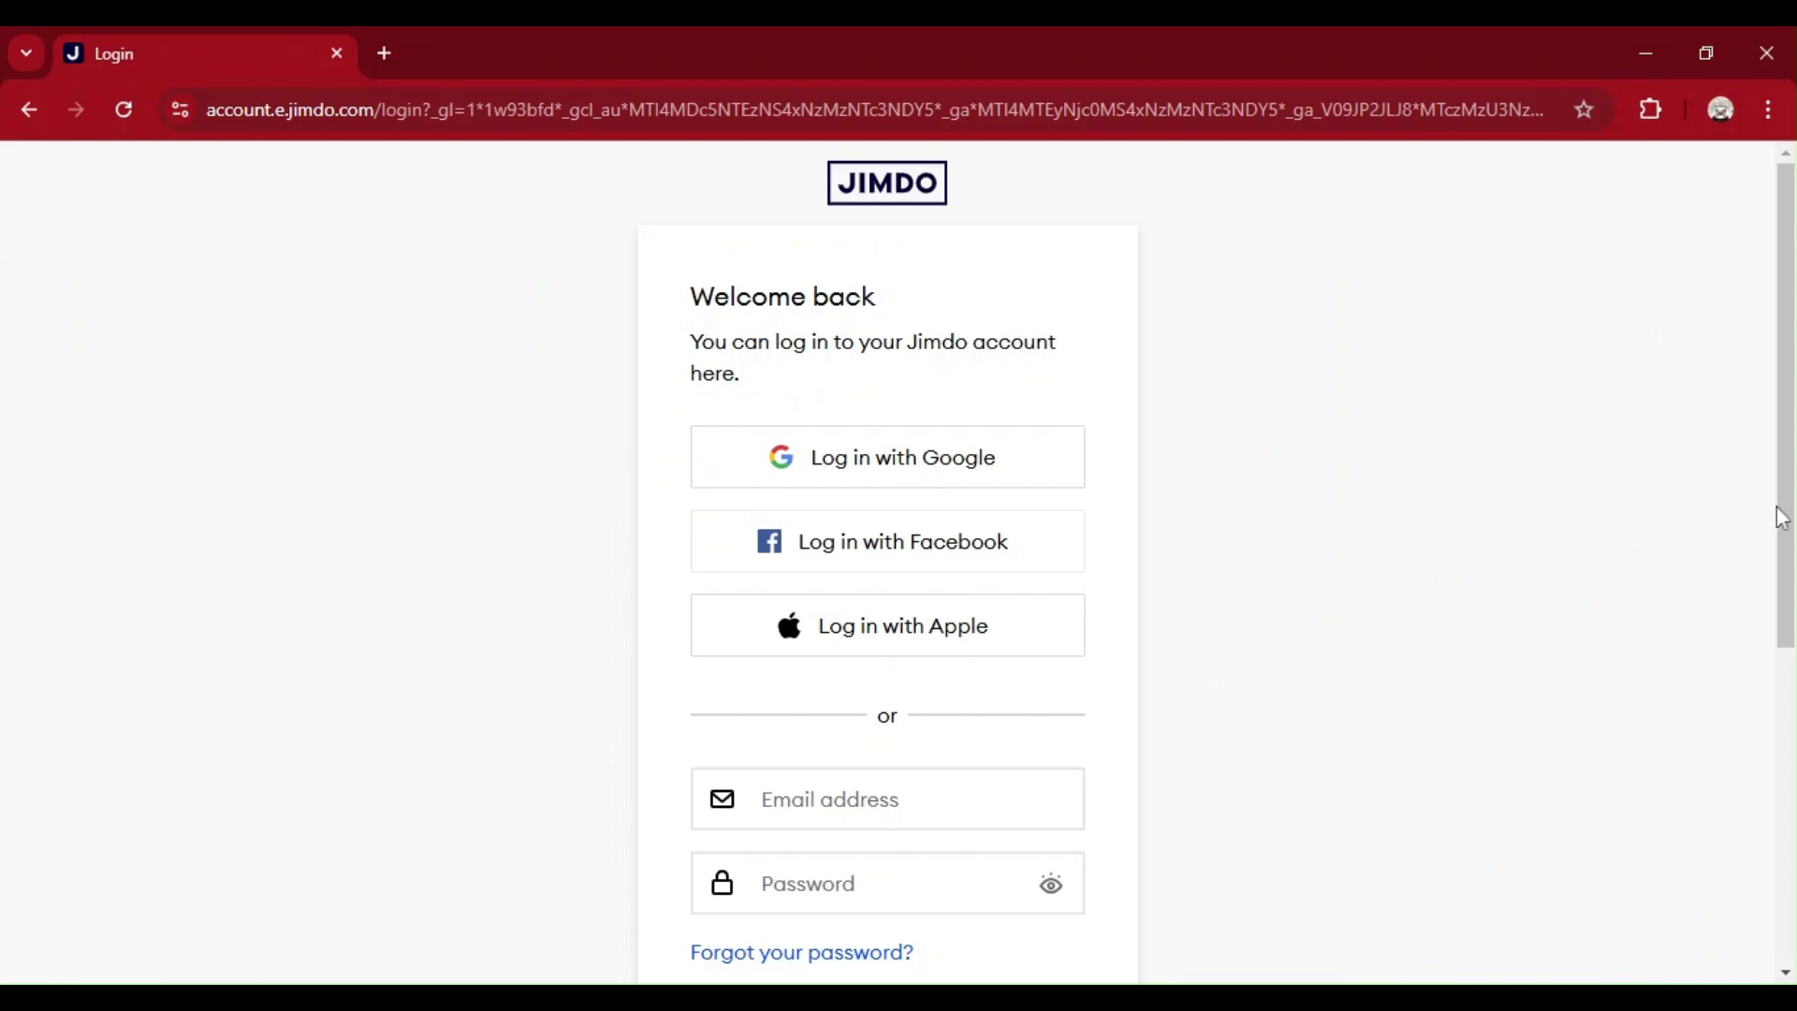
pyautogui.scroll(-2, 1787, 518)
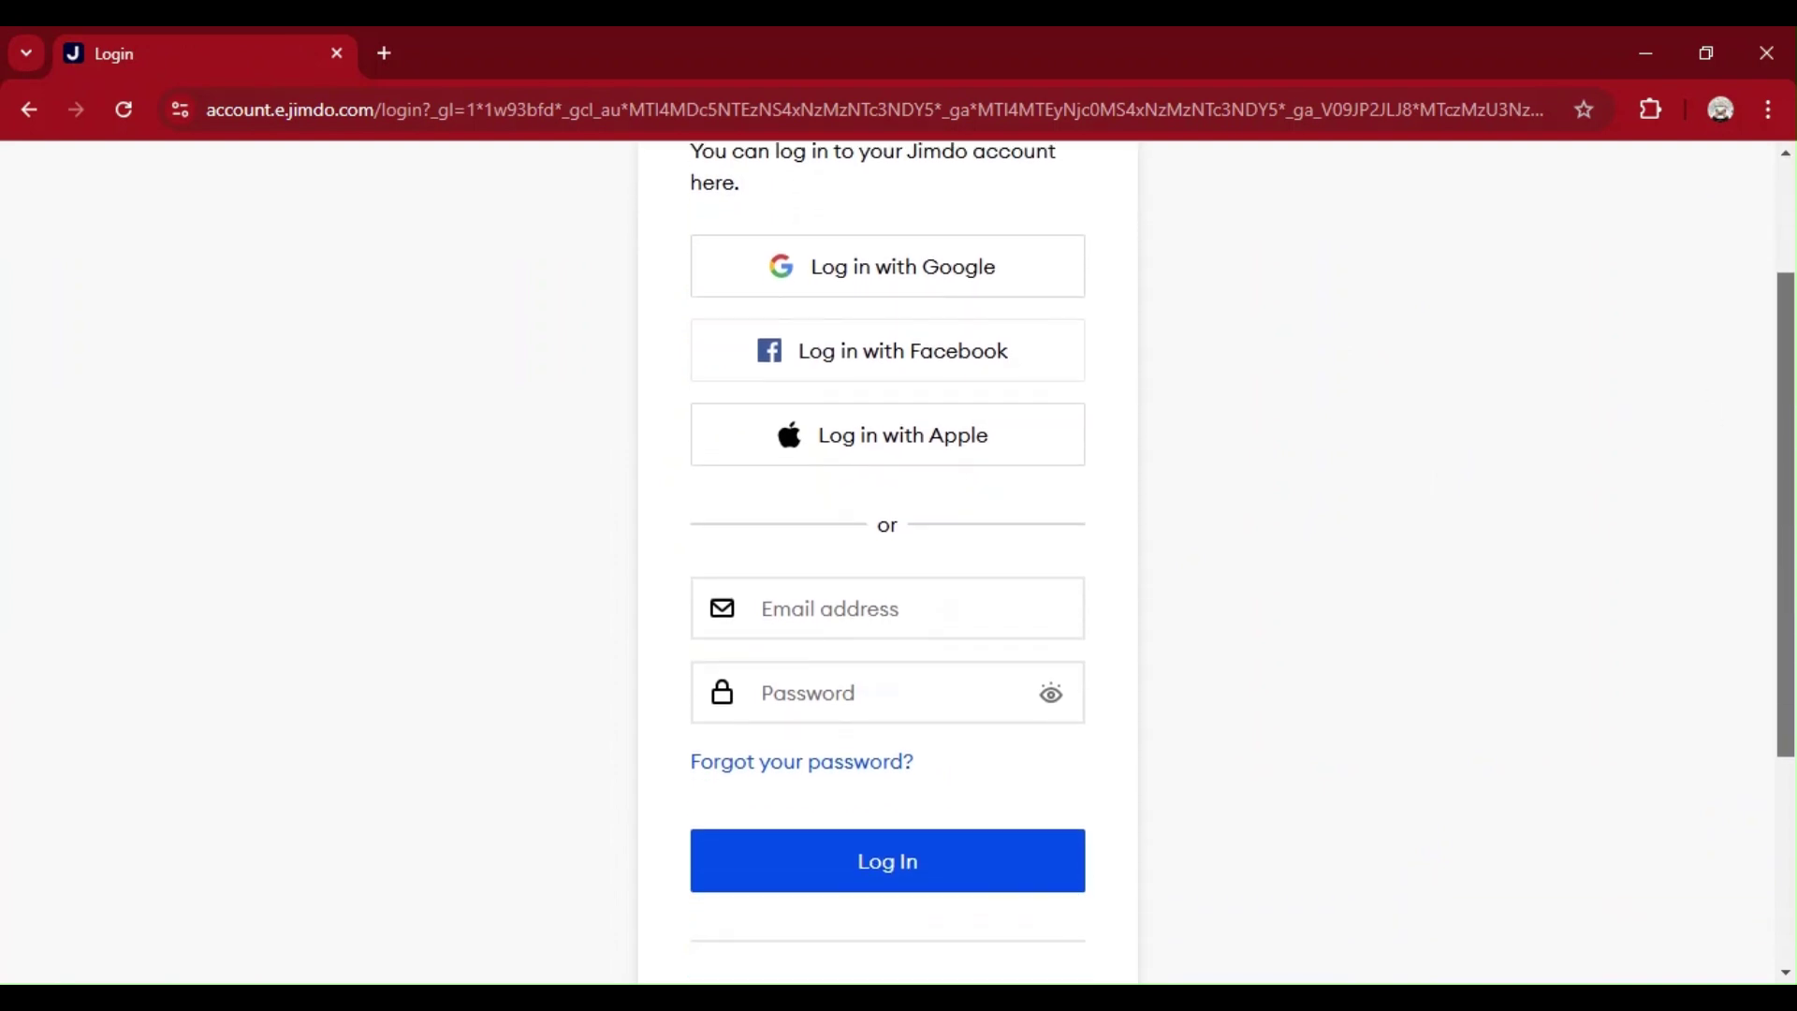
pyautogui.scroll(-3, 887, 561)
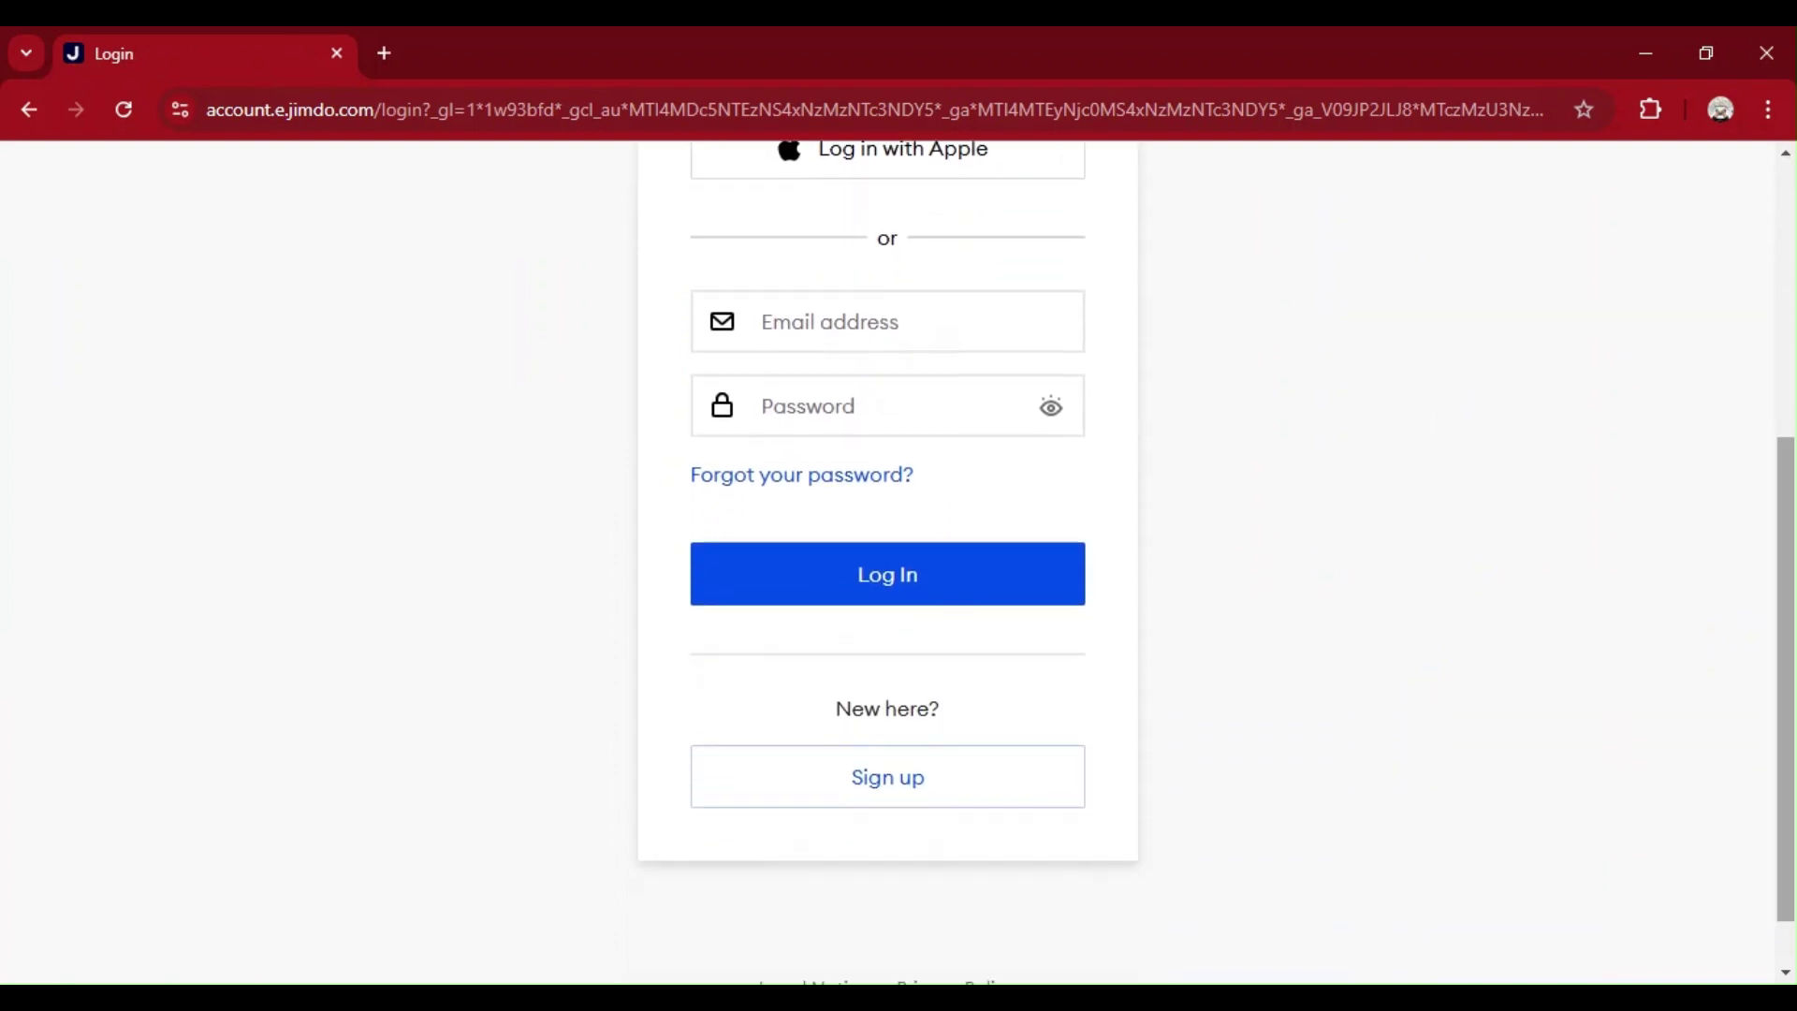
pyautogui.click(906, 786)
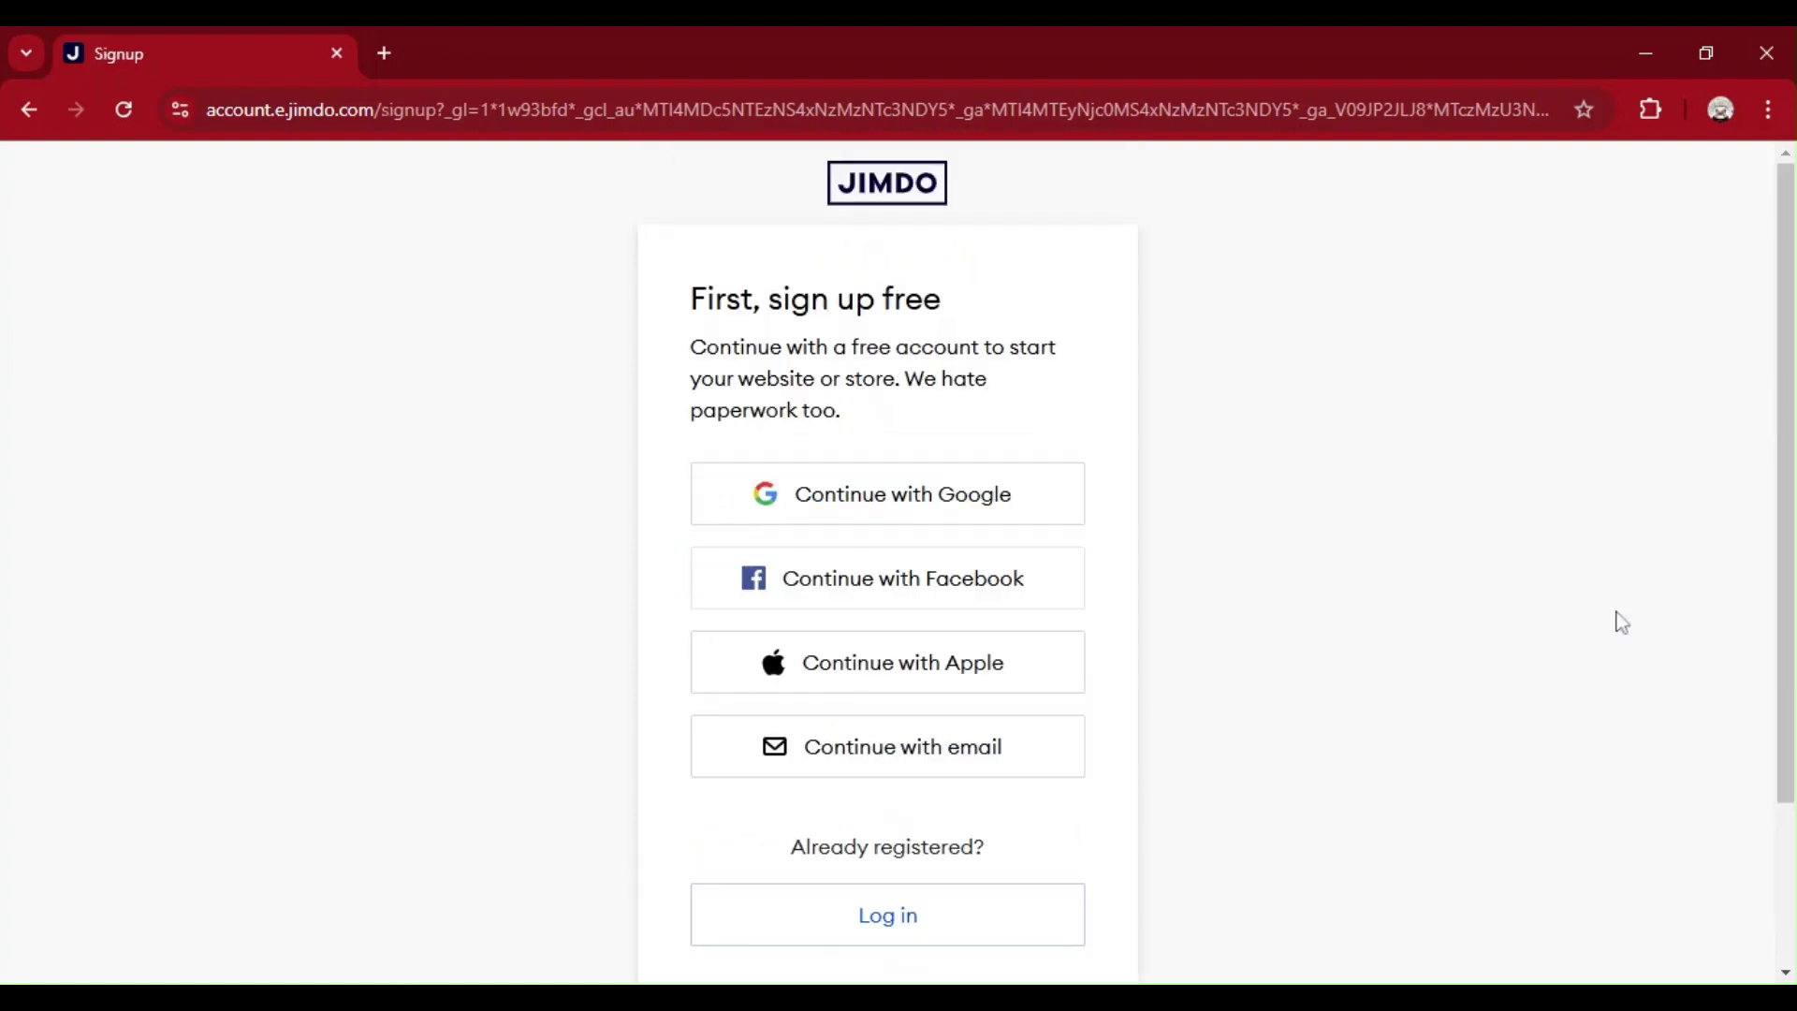
pyautogui.click(922, 760)
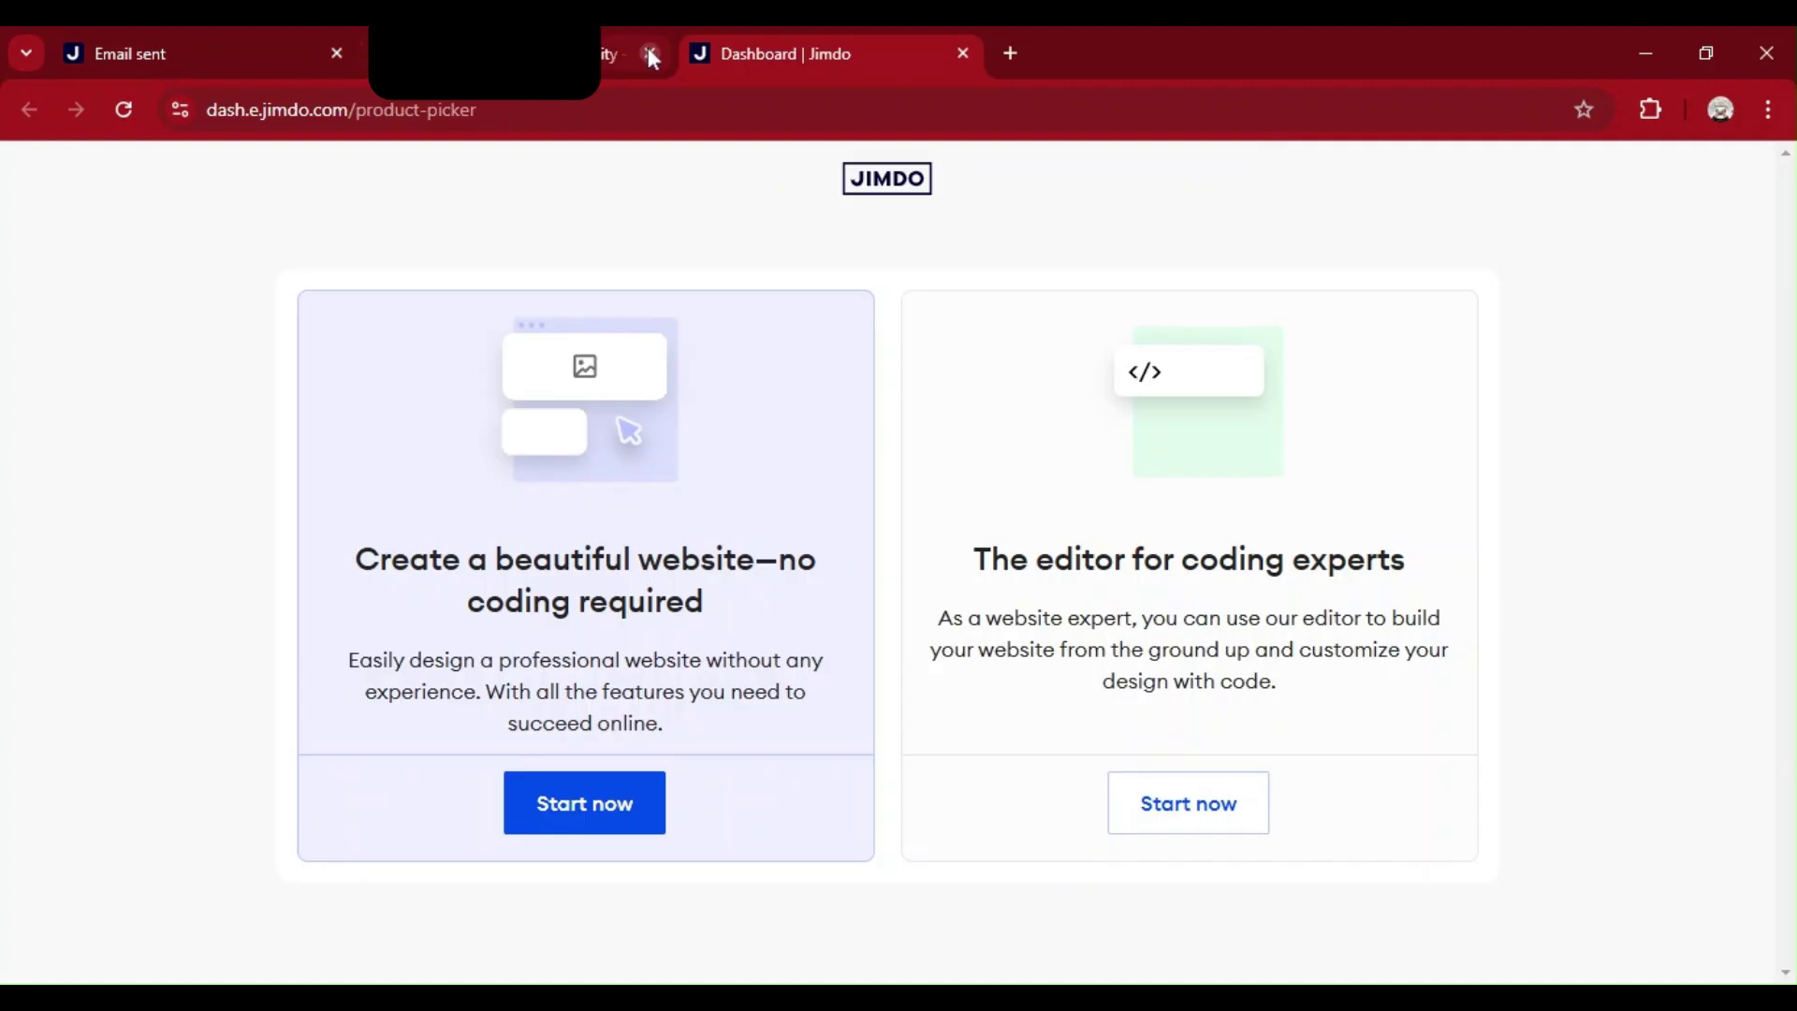
# Start creating a website with the no-coding option and specify that it is for a single individual.
pyautogui.click(651, 54)
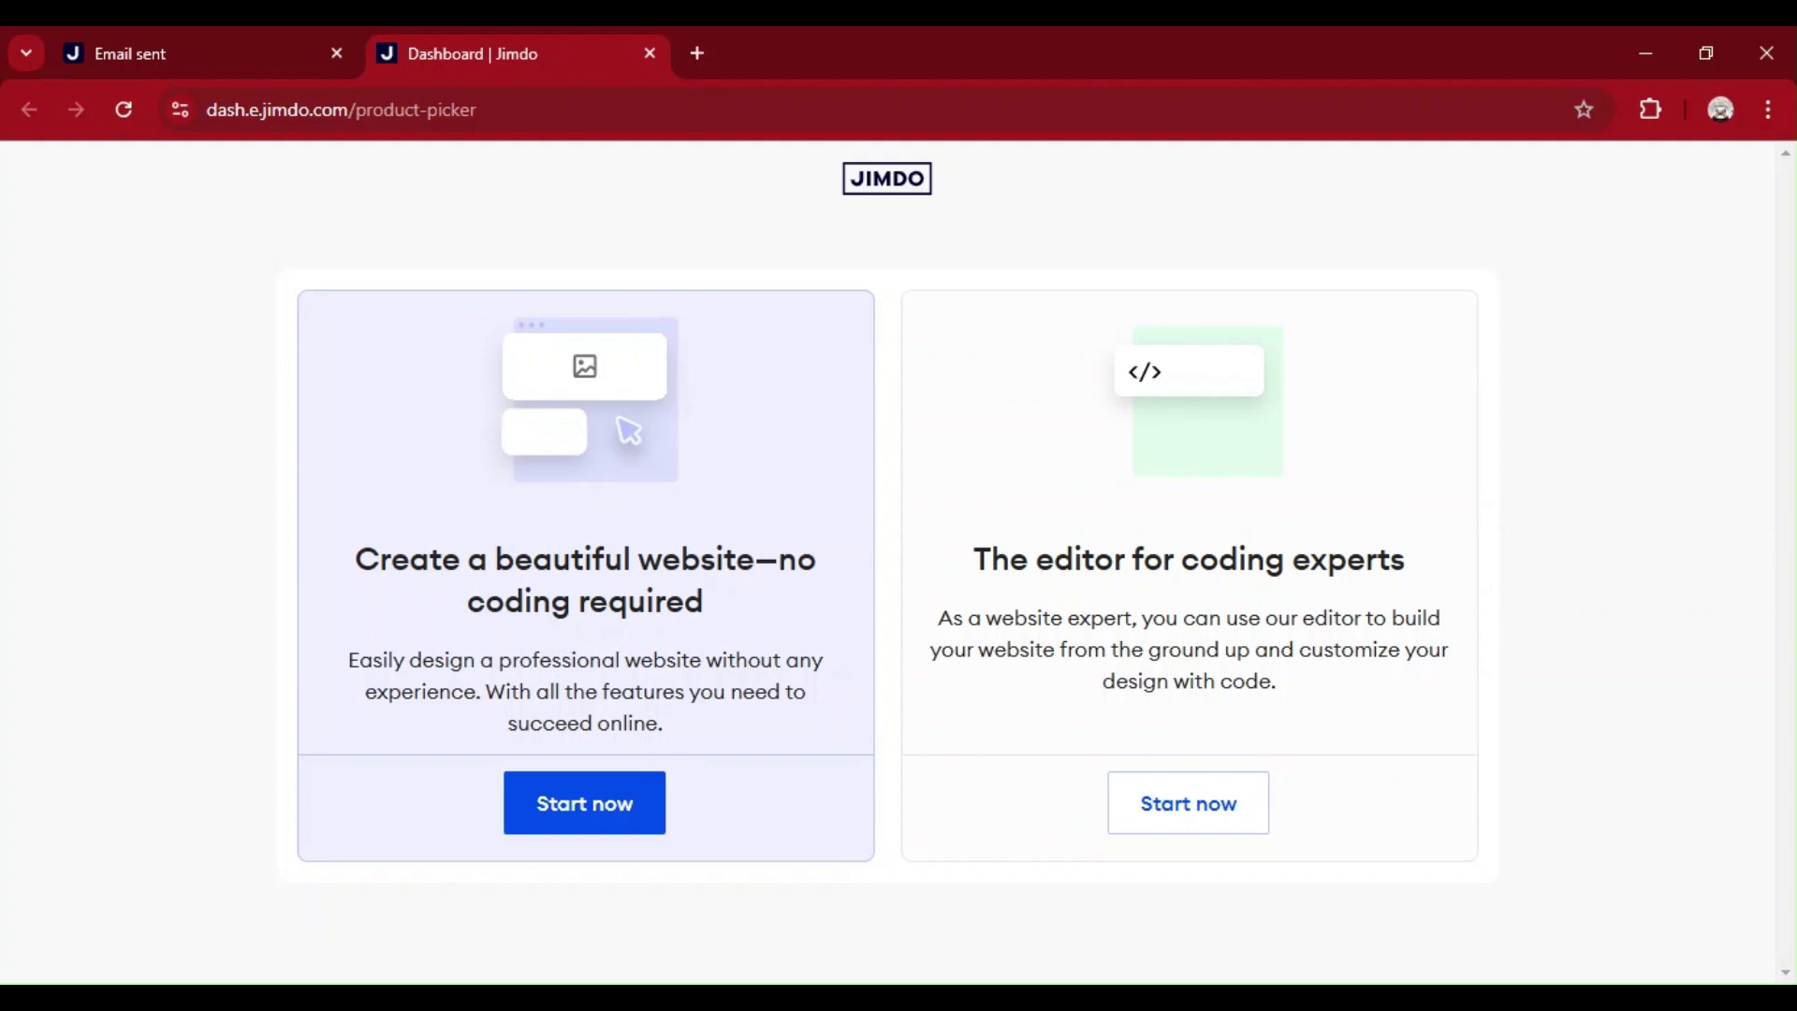
pyautogui.click(585, 803)
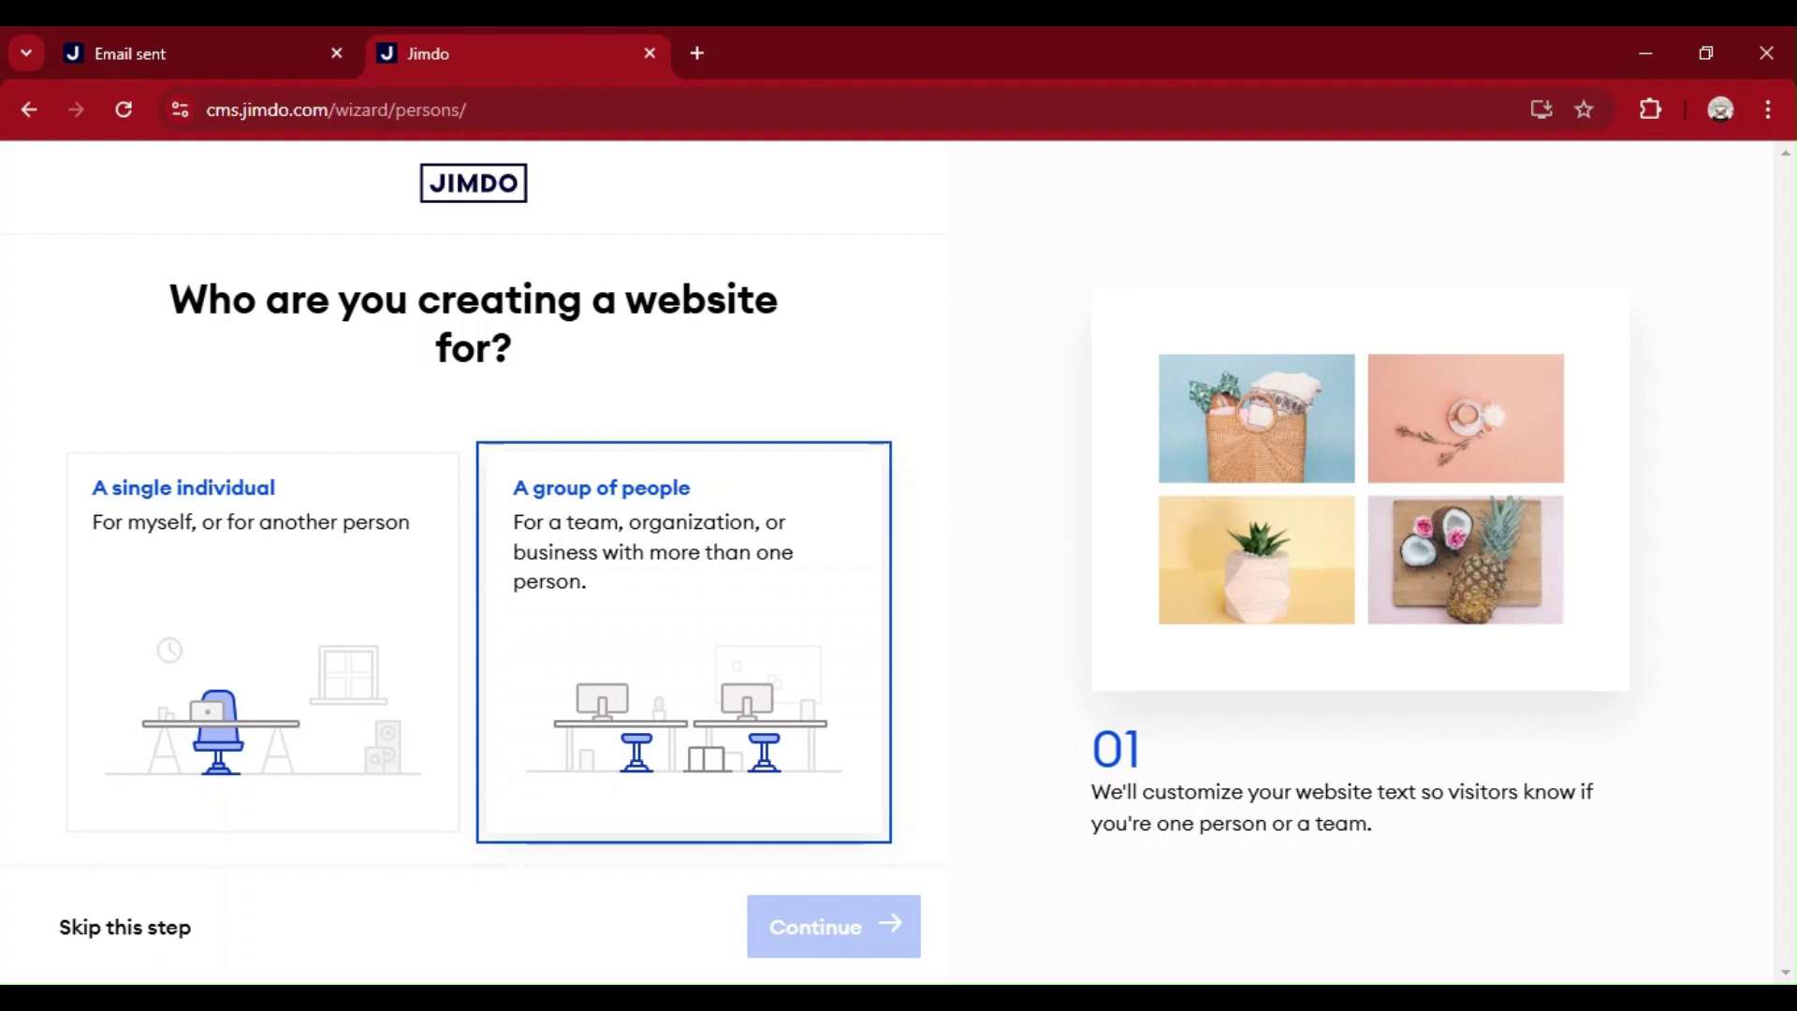
pyautogui.click(279, 524)
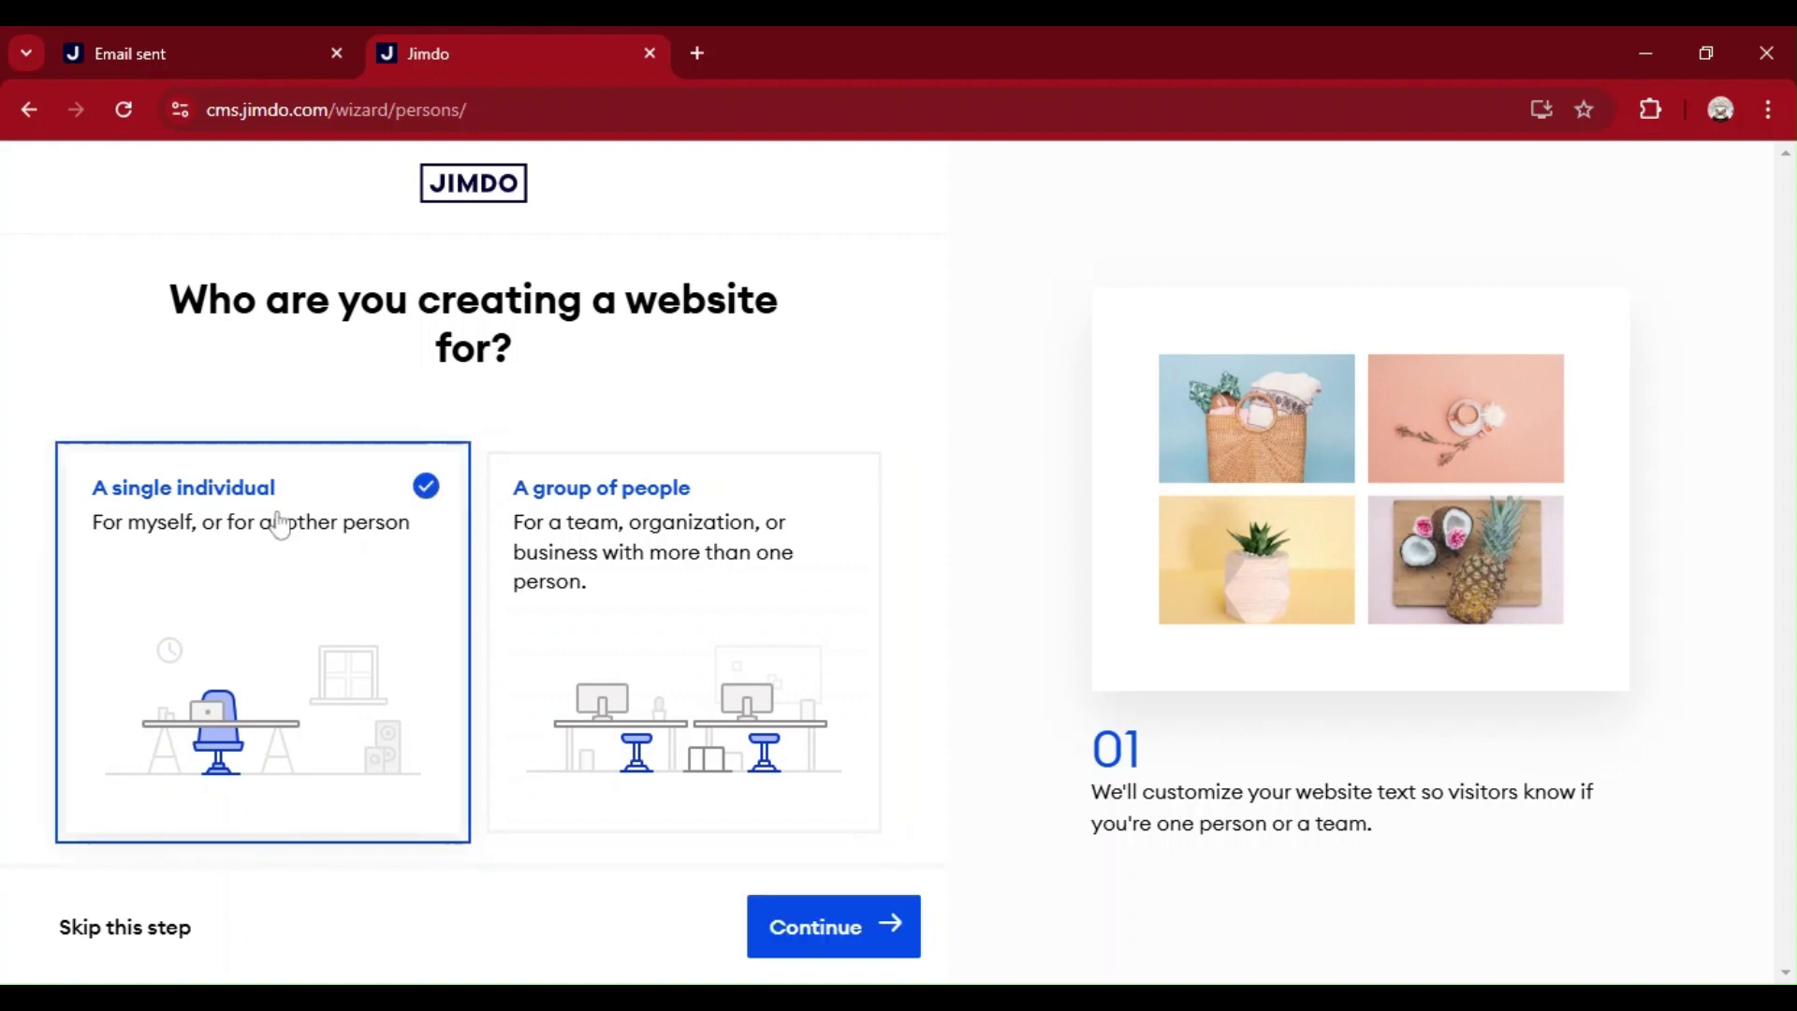
pyautogui.click(847, 932)
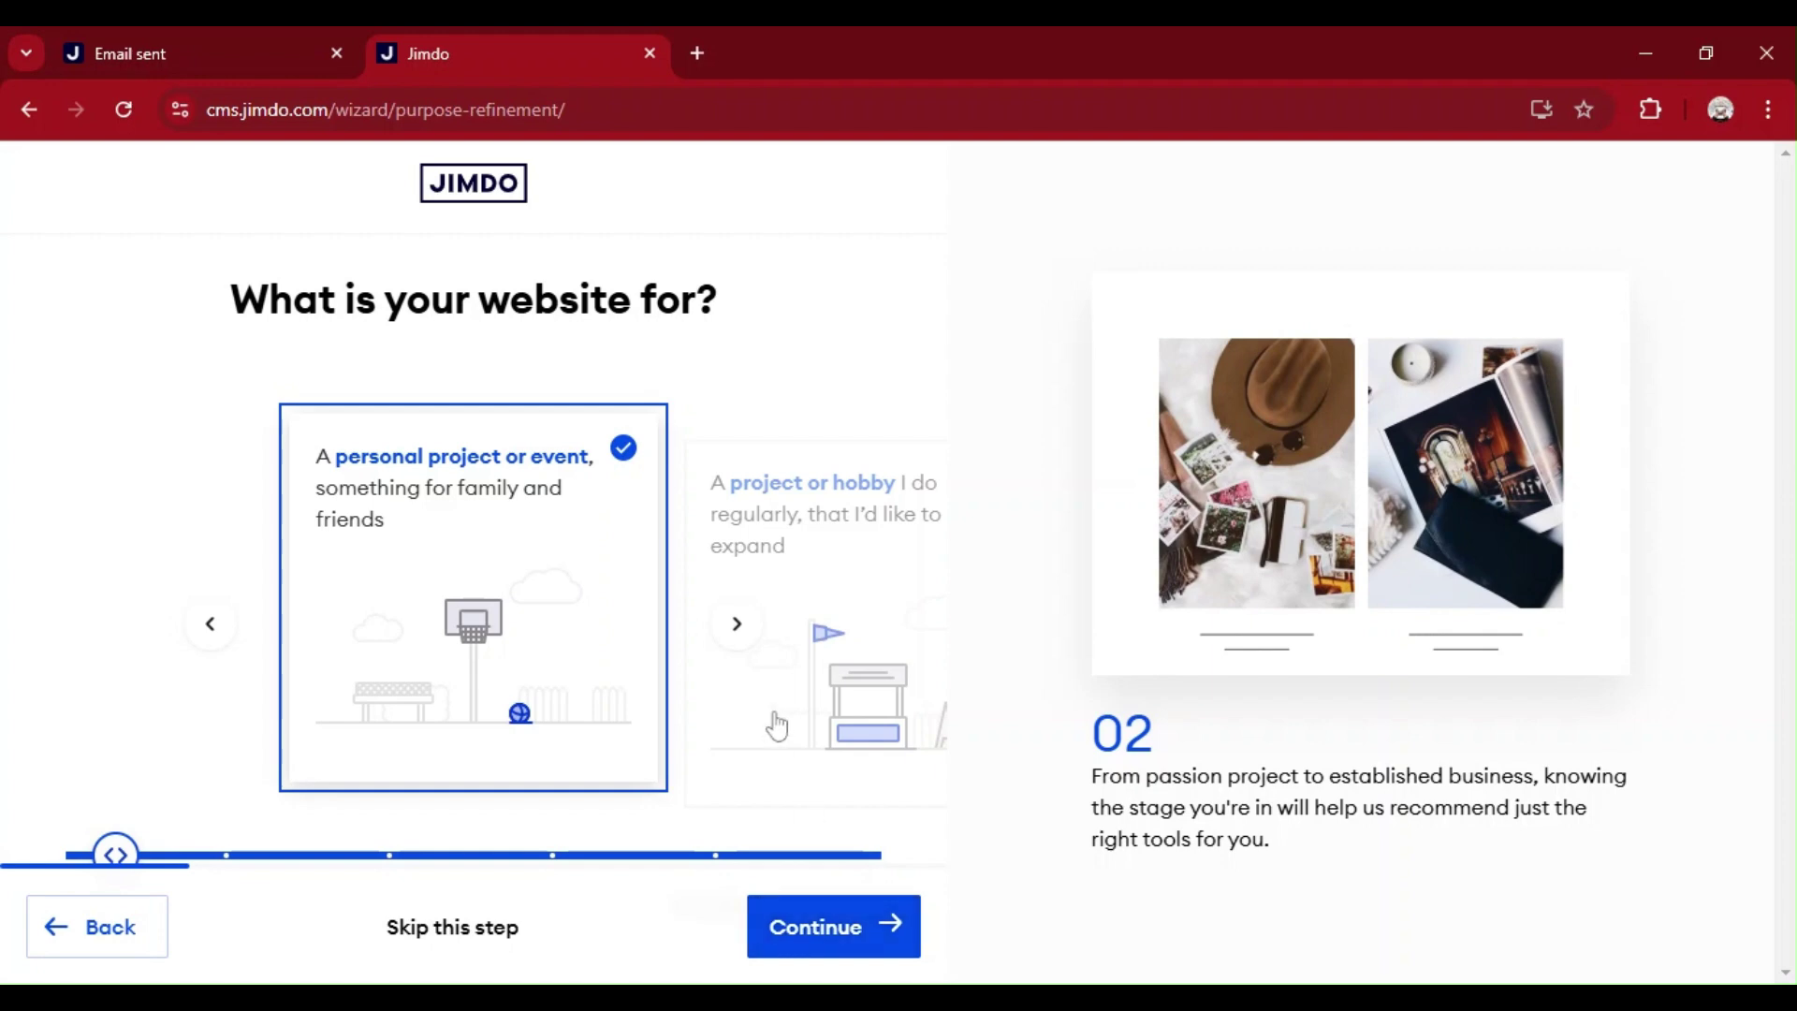
# Review the website purpose options, choose a personal project or event, and continue.
pyautogui.click(736, 623)
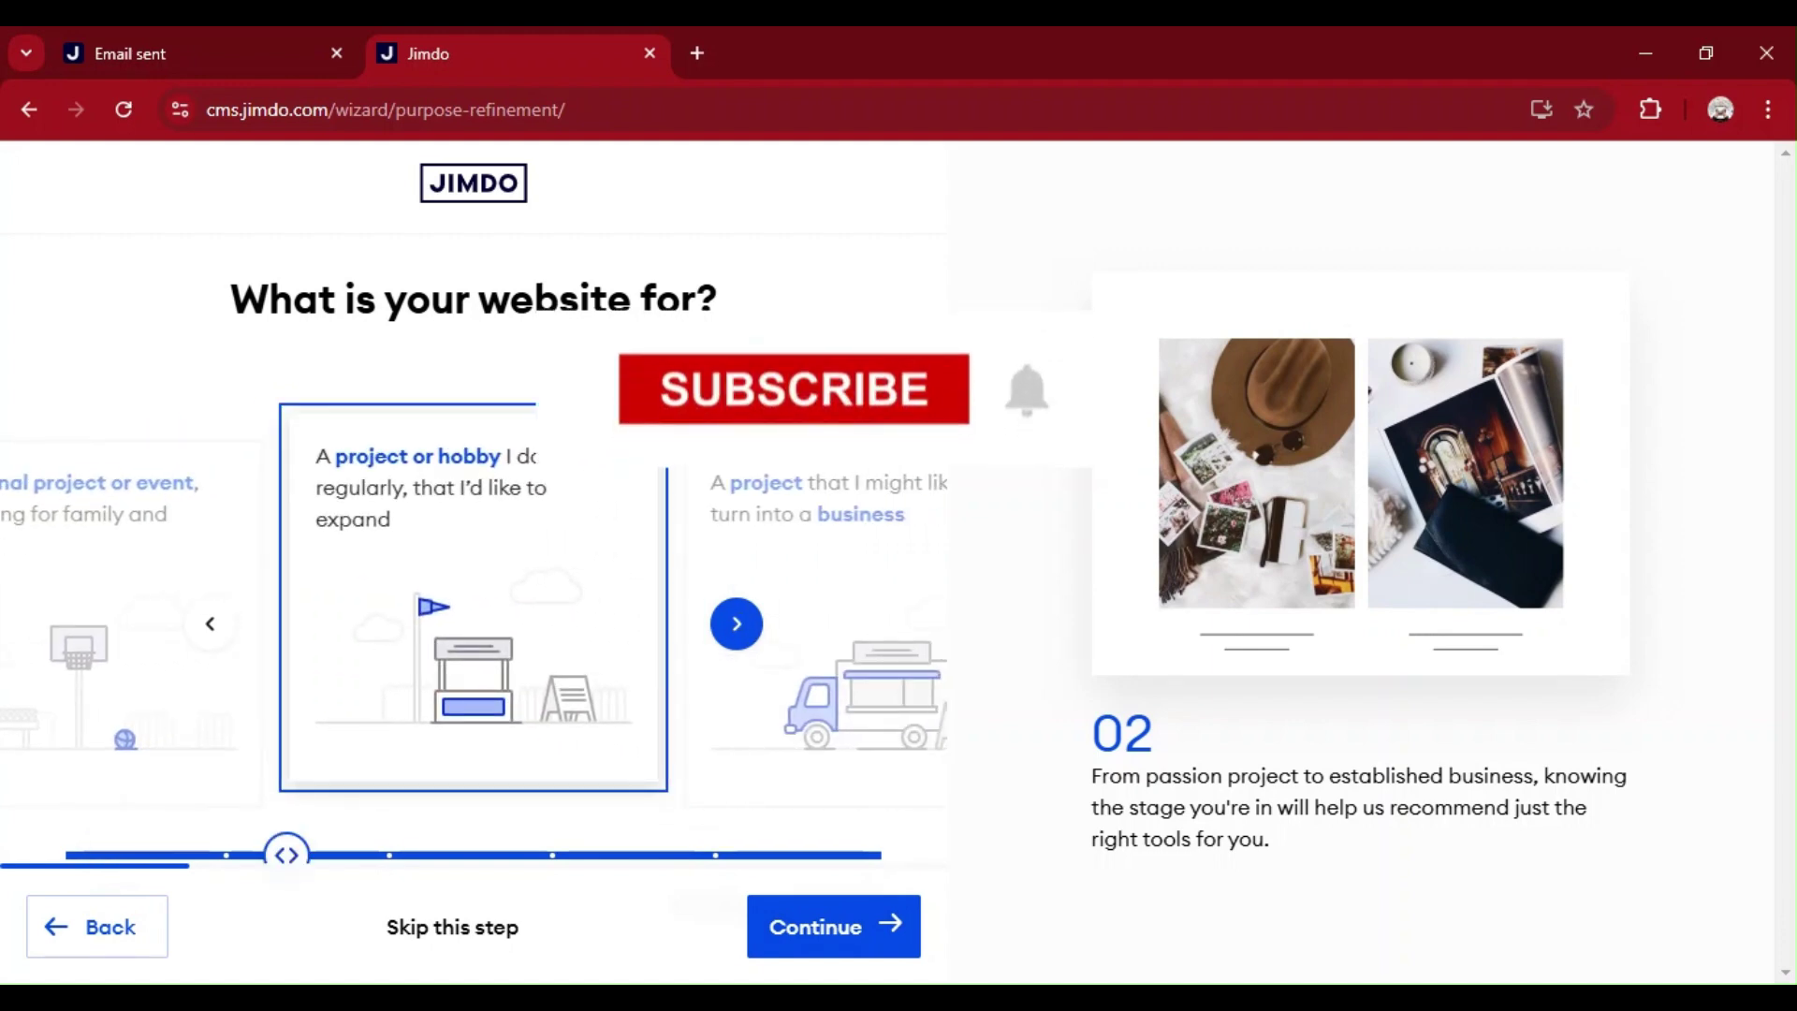
pyautogui.click(737, 623)
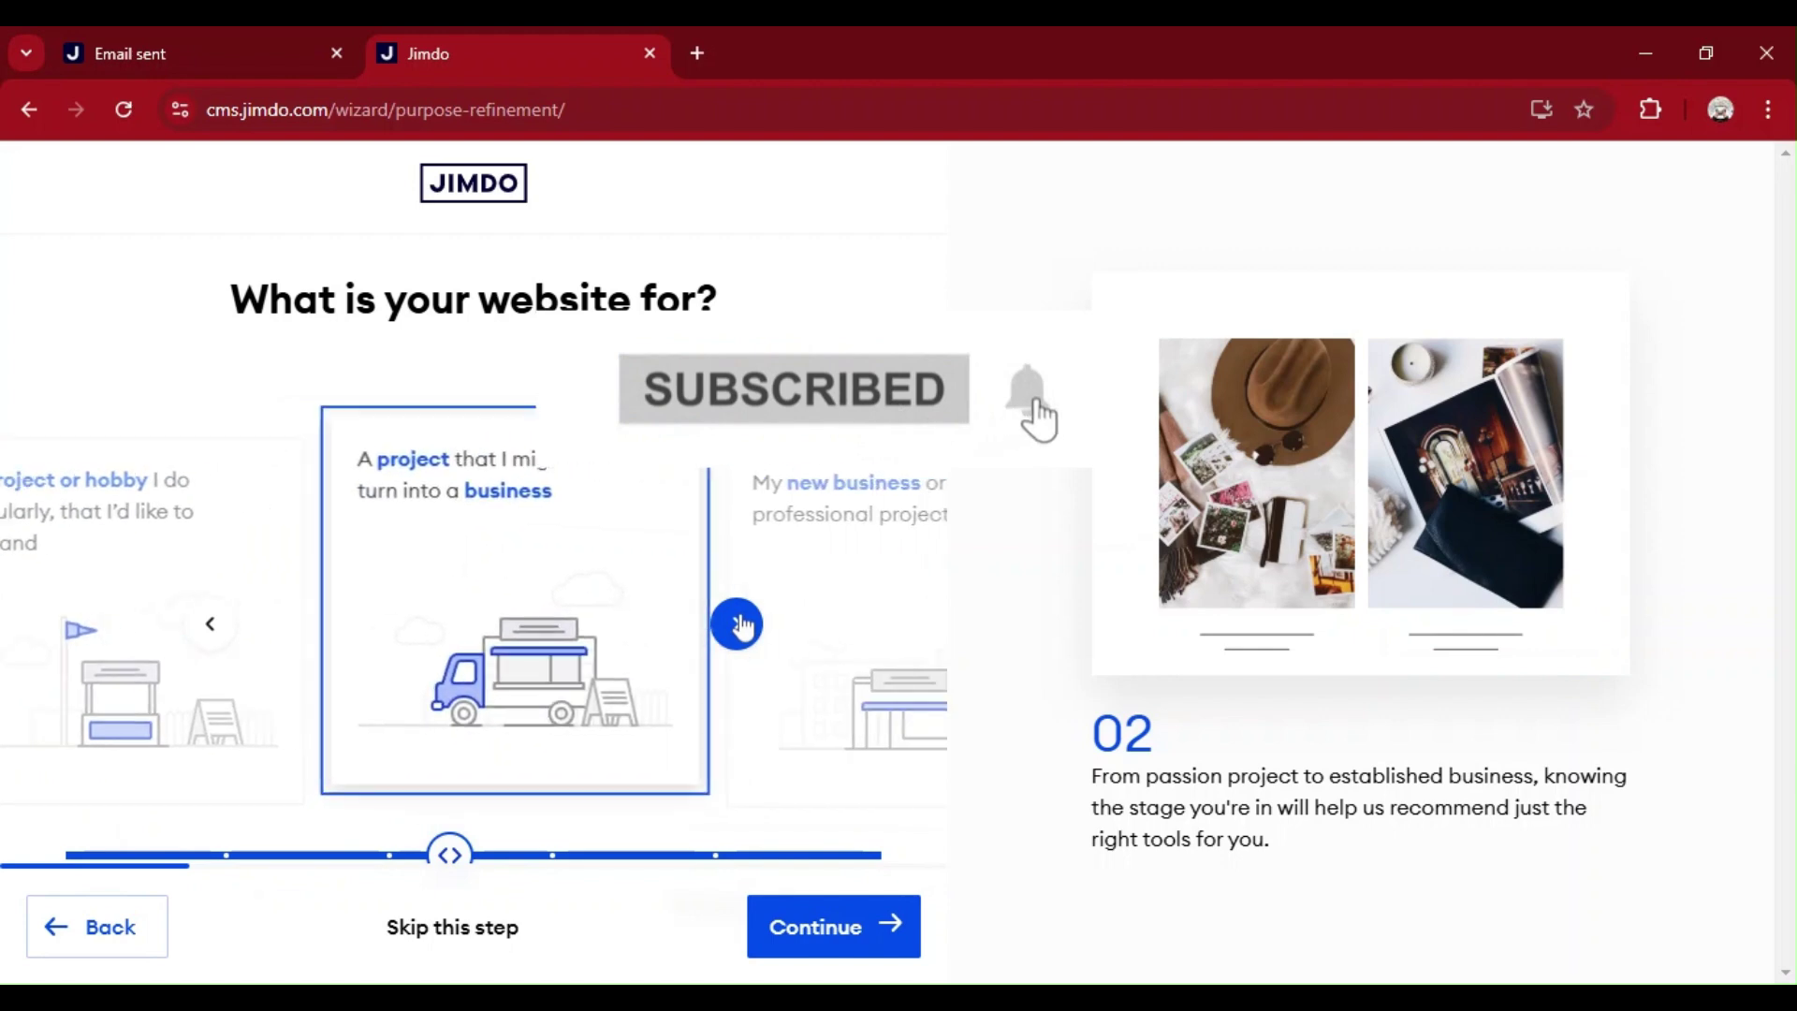
pyautogui.click(737, 624)
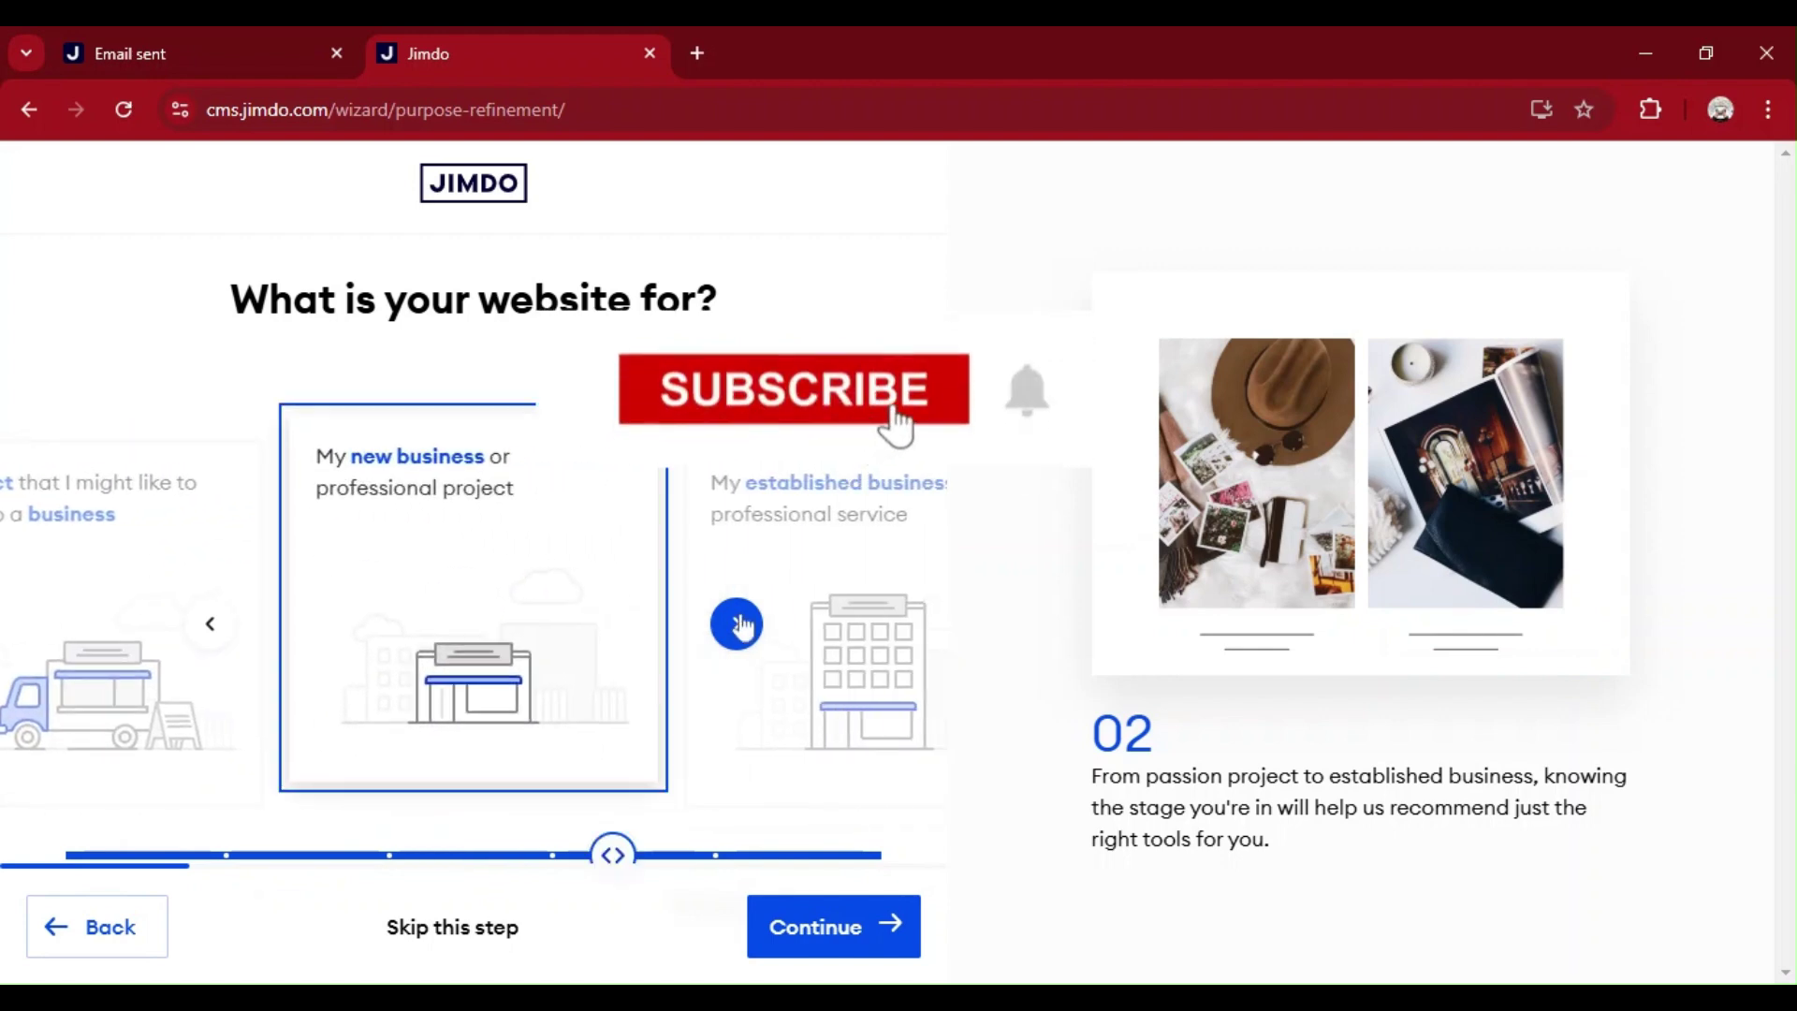
pyautogui.click(736, 623)
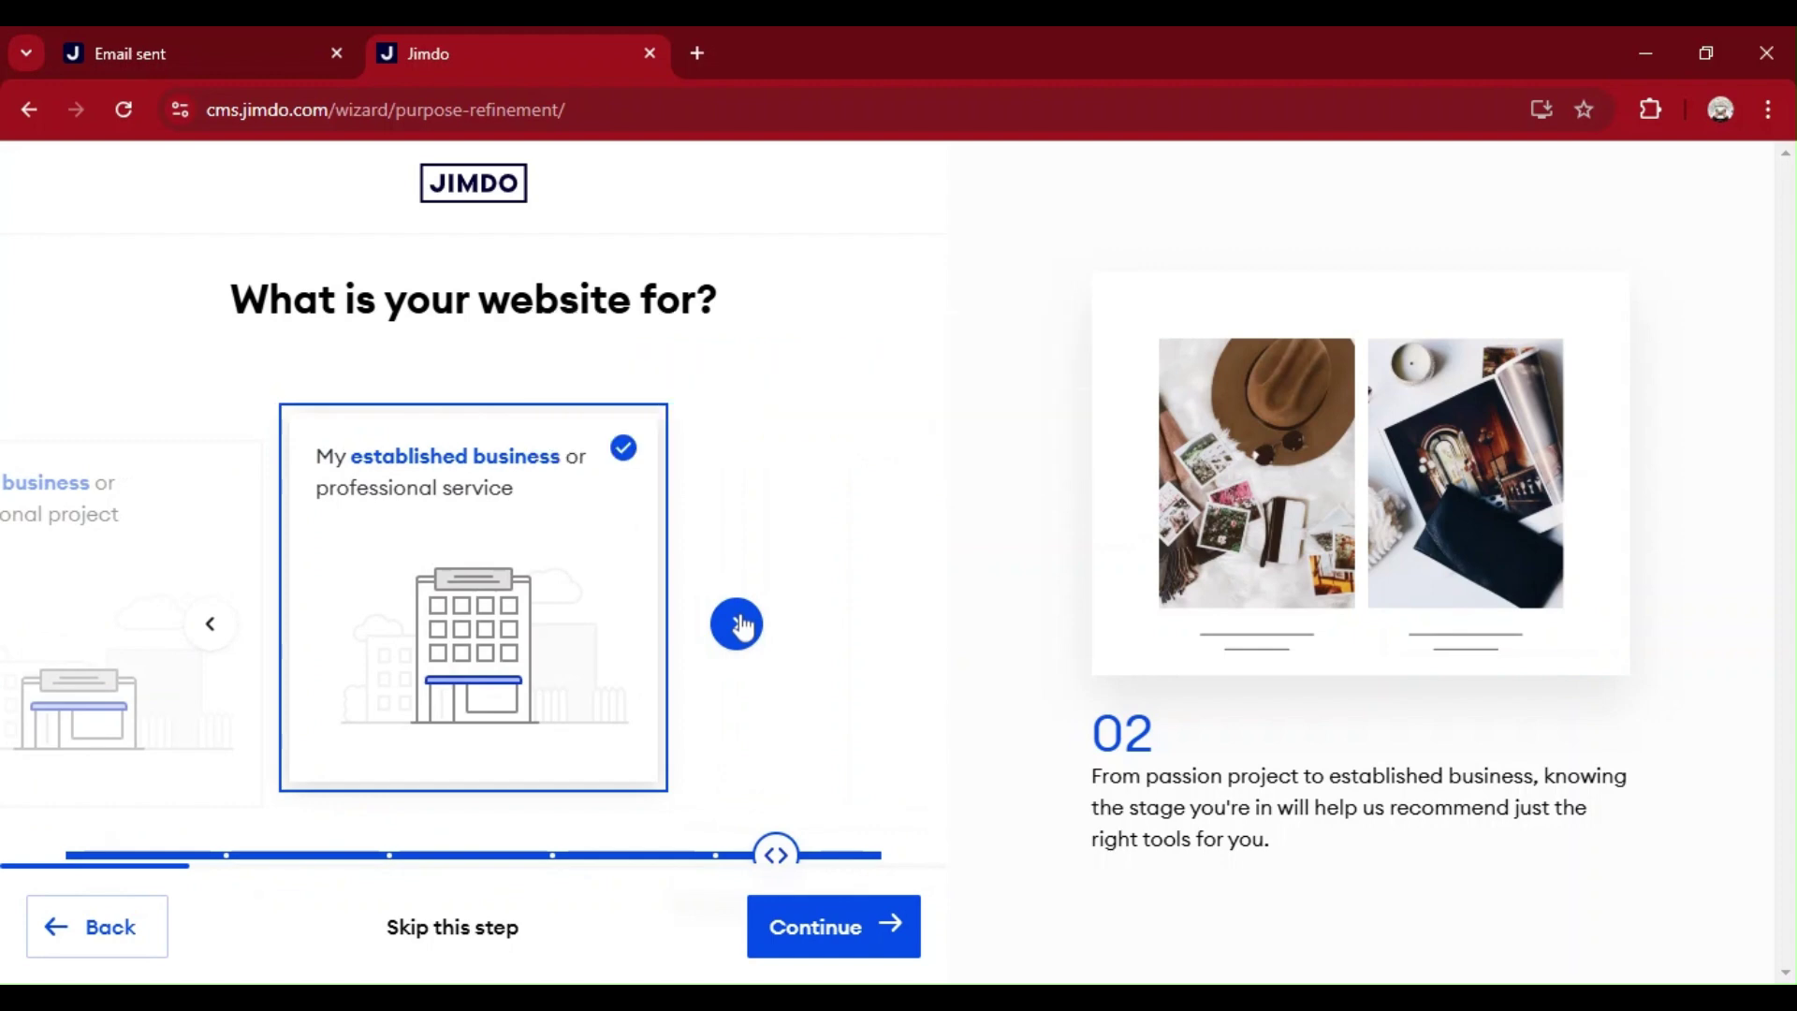
pyautogui.click(210, 625)
pyautogui.click(211, 625)
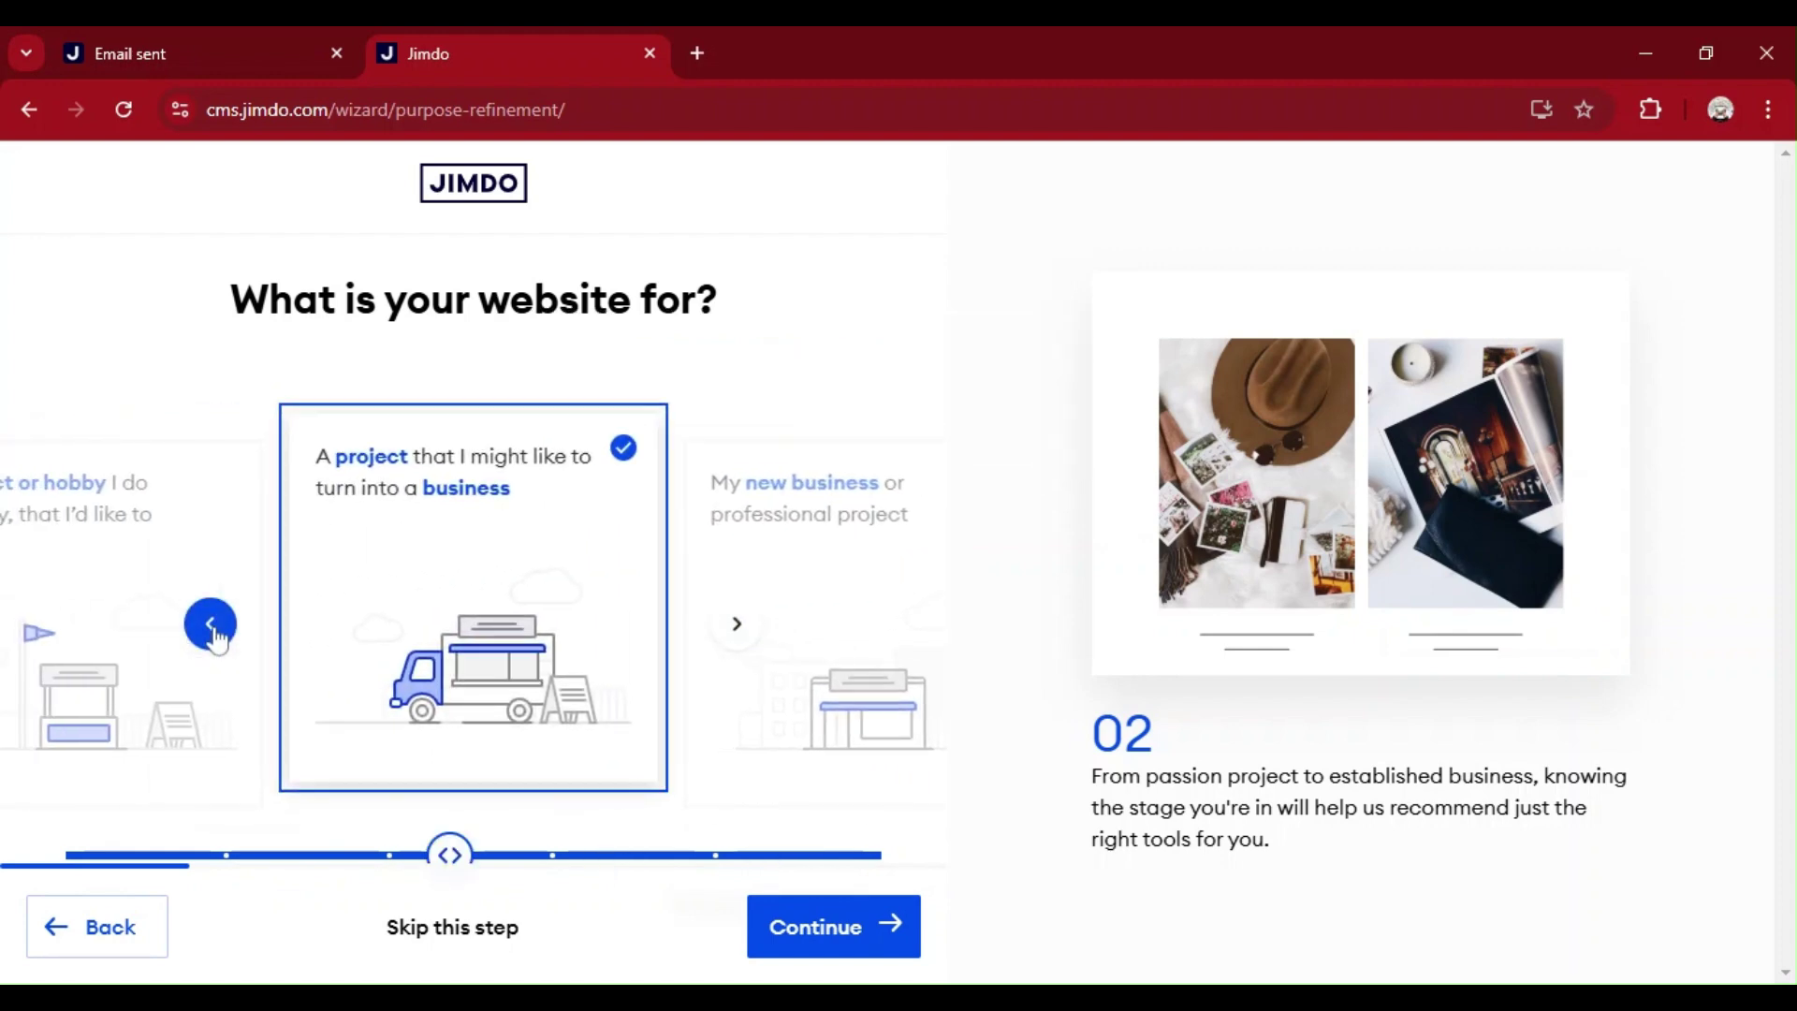
pyautogui.click(211, 625)
pyautogui.click(210, 625)
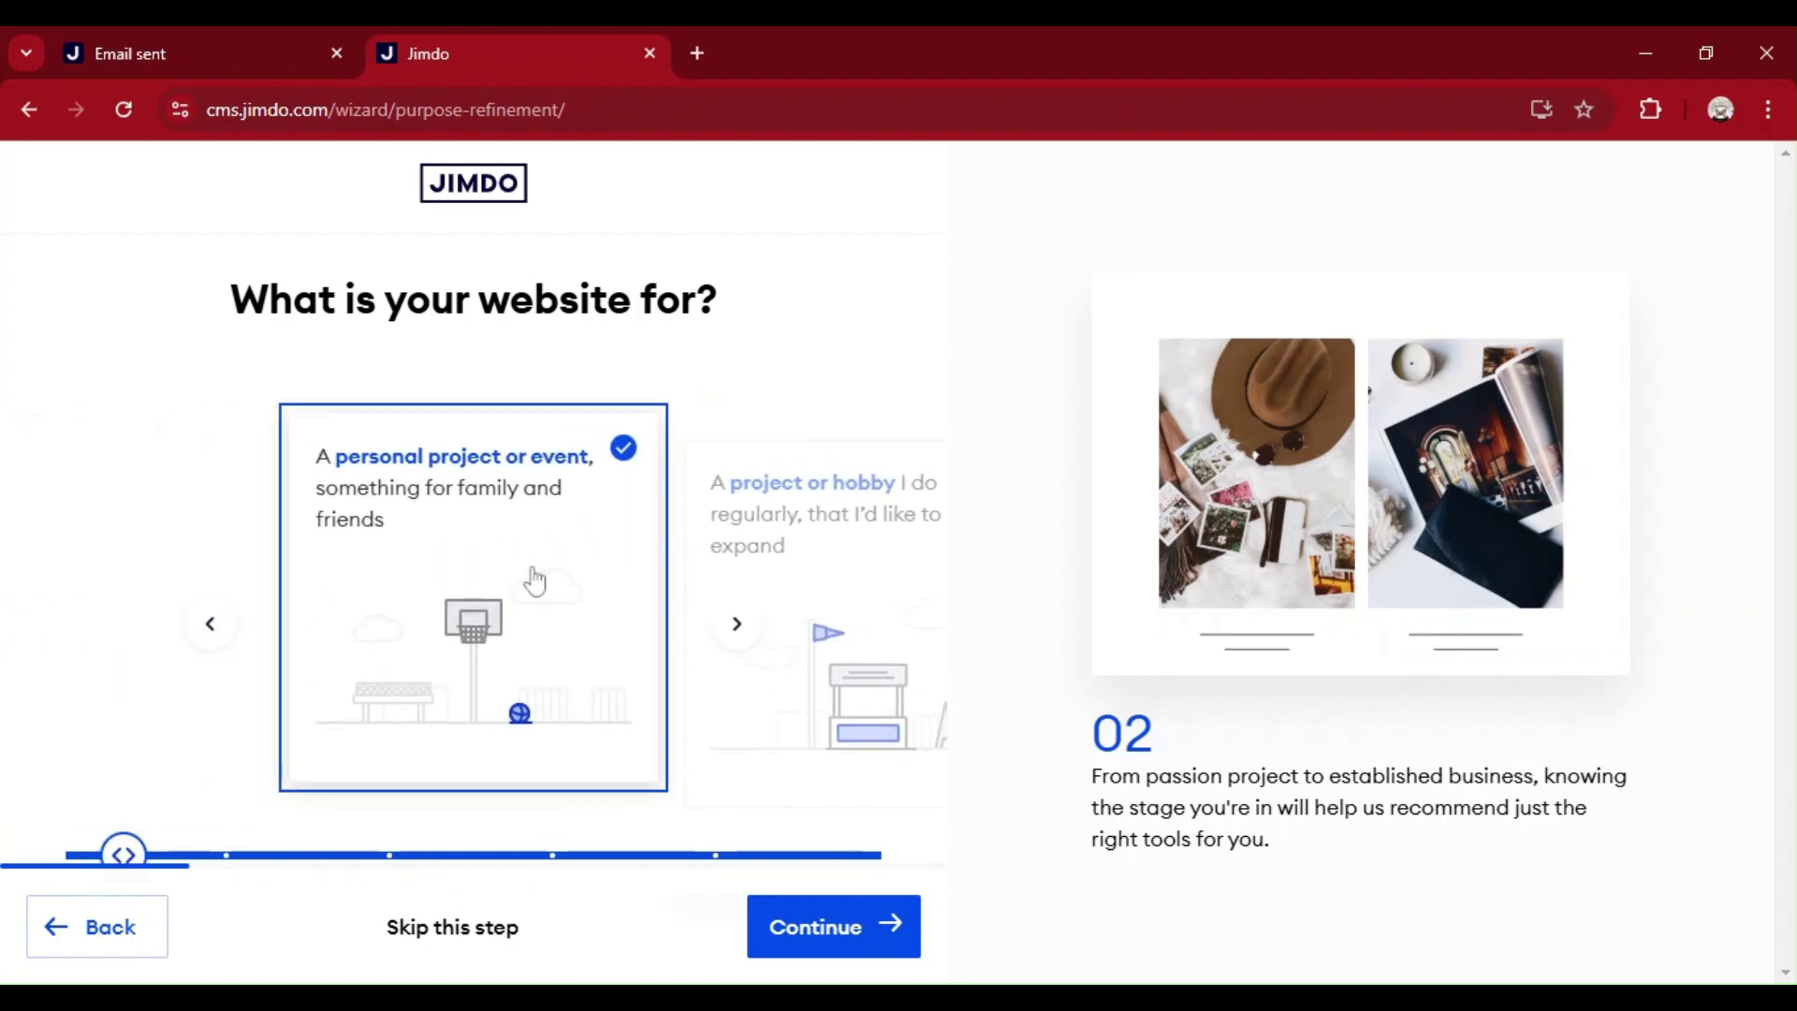
pyautogui.click(805, 930)
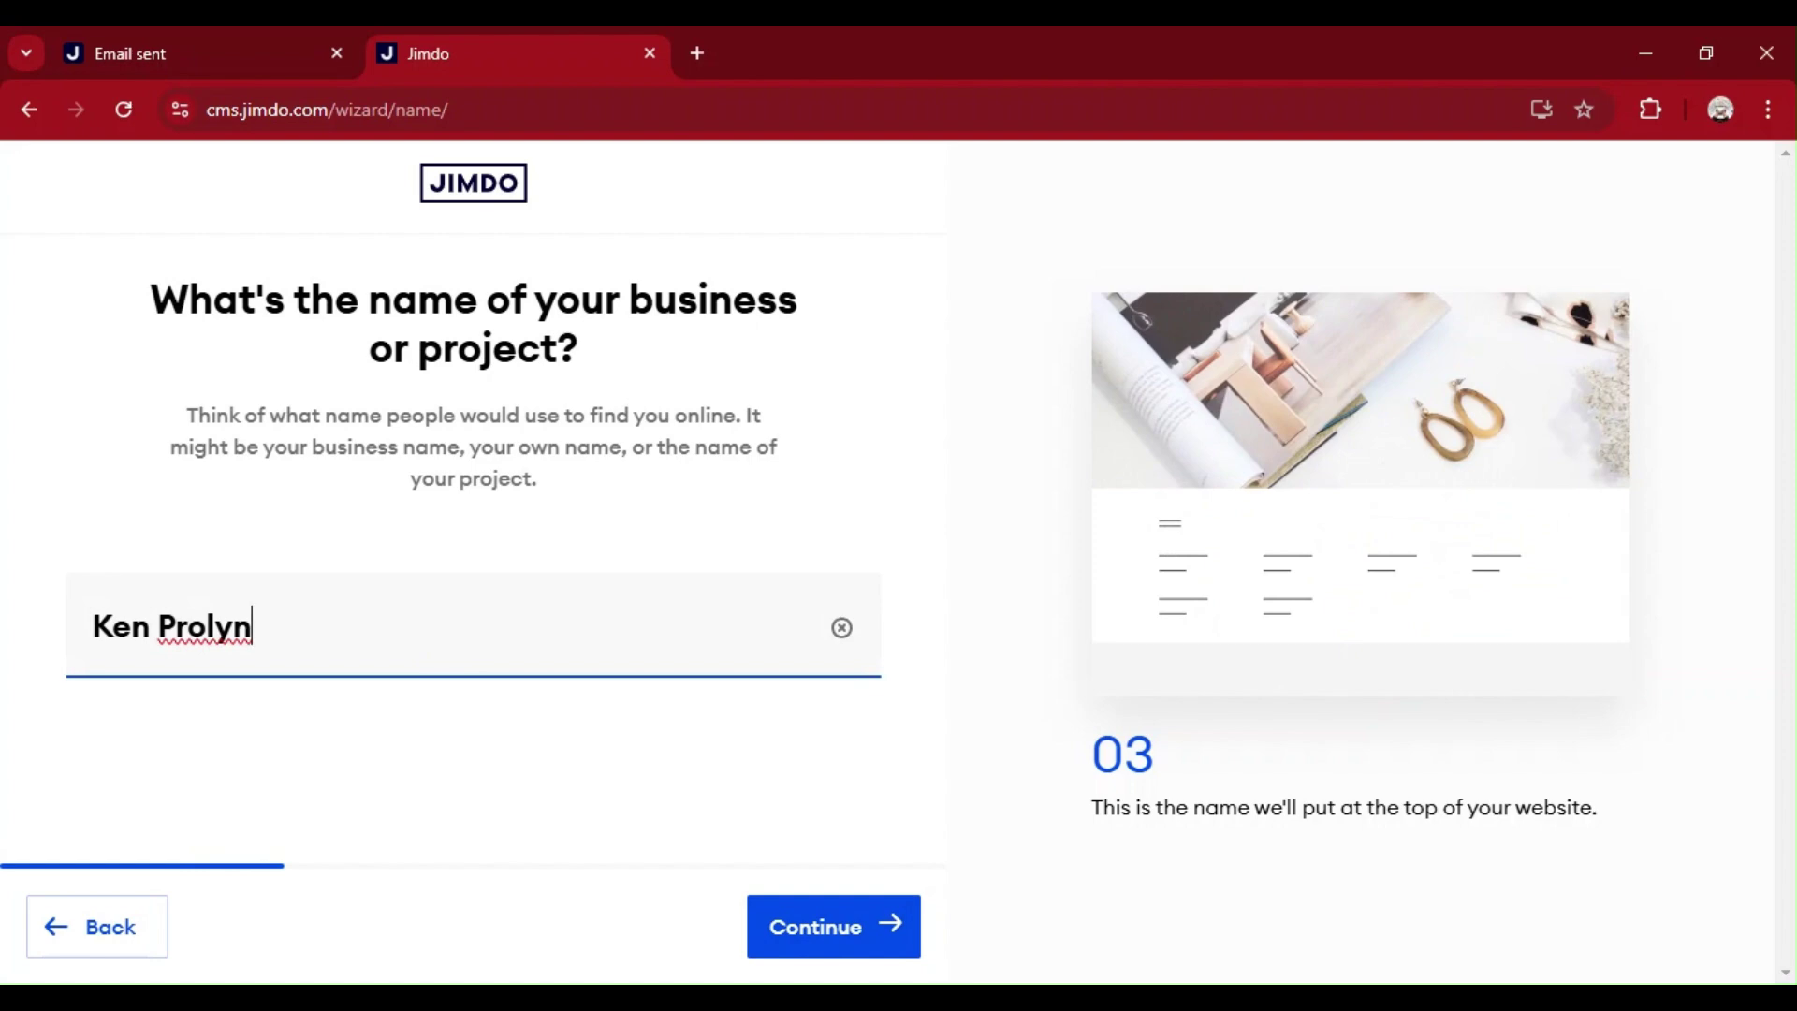
# Replace the prefilled business or project name with "prolynken" and continue.
pyautogui.press('BackSpace')
pyautogui.press('BackSpace')
pyautogui.press('BackSpace')
pyautogui.press('BackSpace')
pyautogui.press('BackSpace')
pyautogui.press('BackSpace')
pyautogui.press('BackSpace')
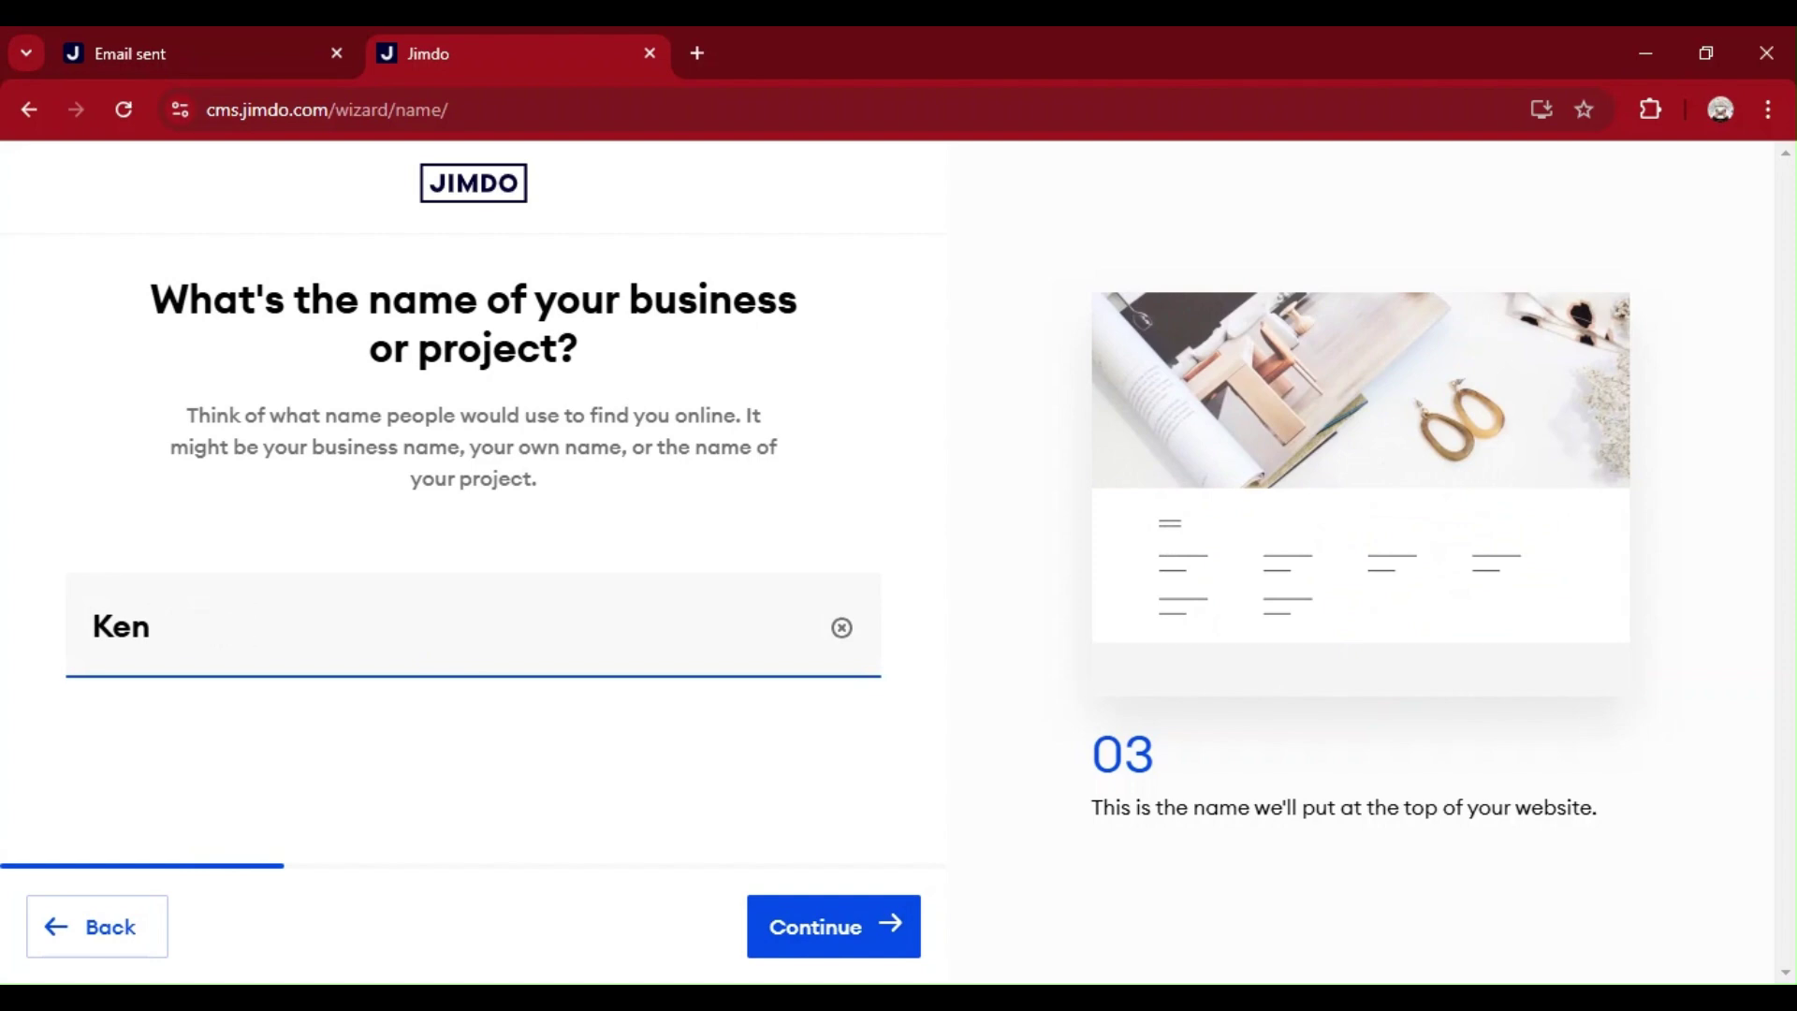
pyautogui.press('BackSpace')
pyautogui.press('BackSpace')
pyautogui.press('BackSpace')
pyautogui.write('prolynken')
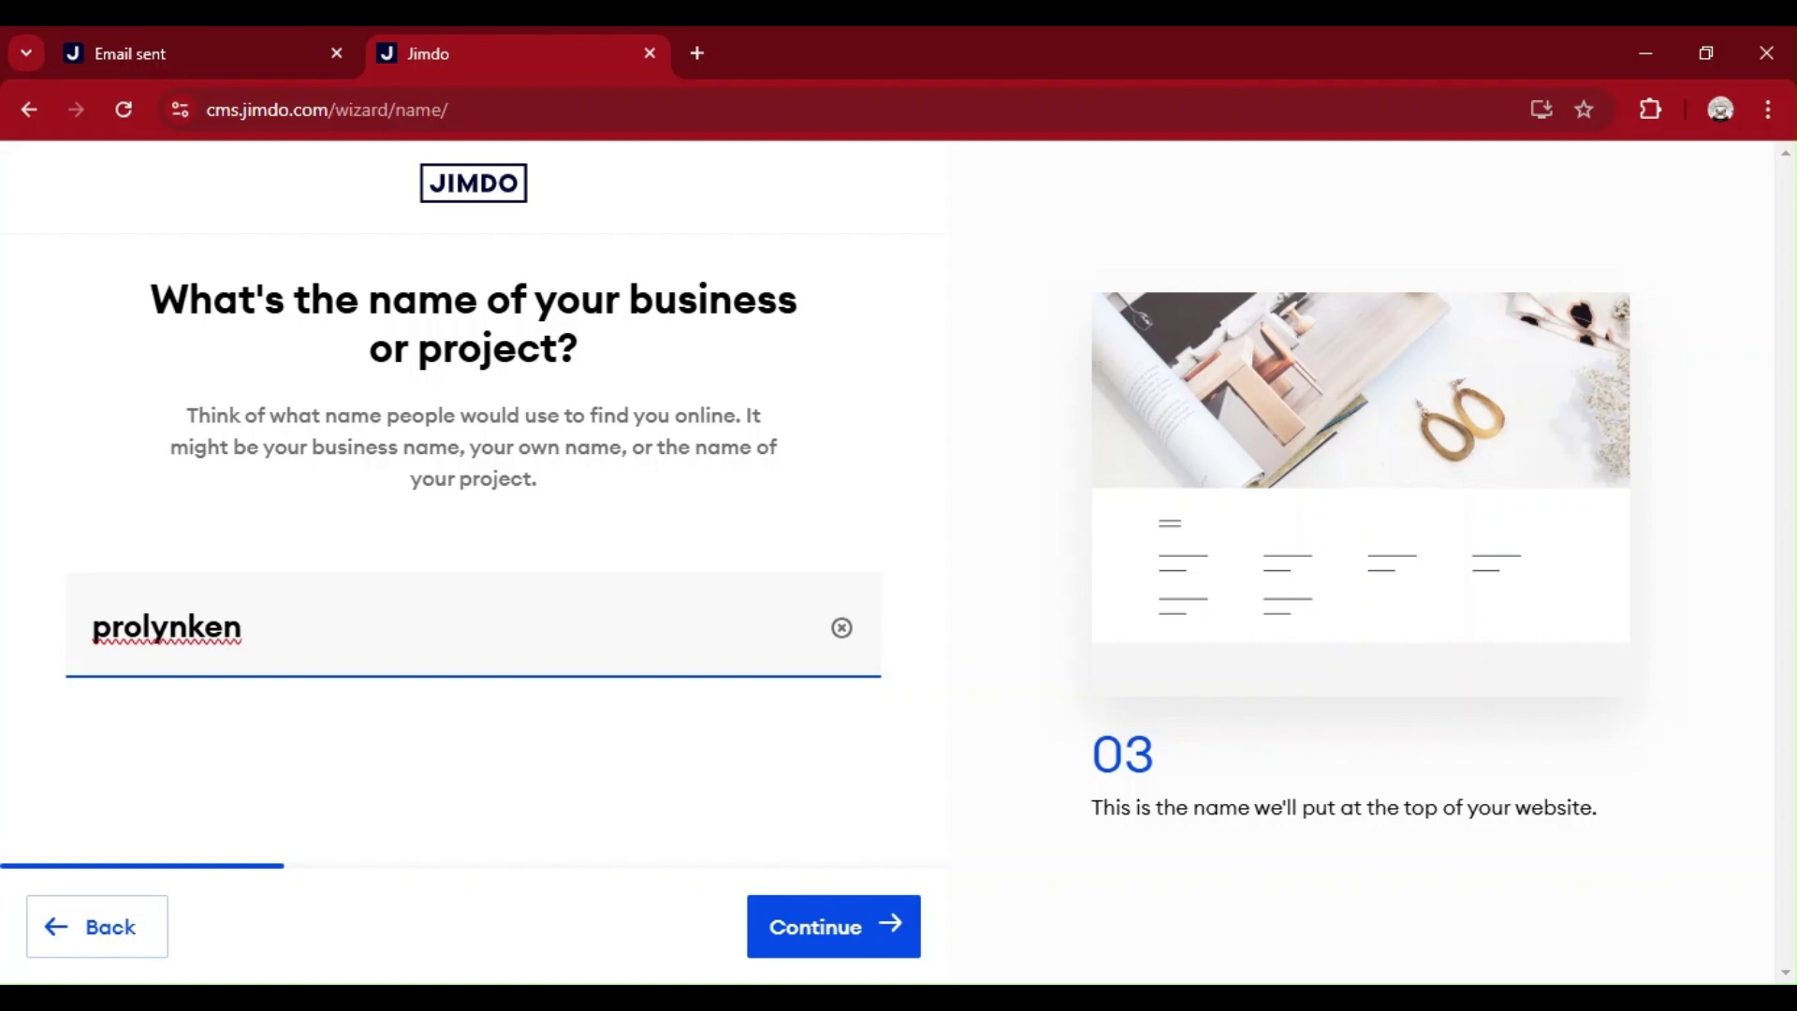
pyautogui.click(888, 926)
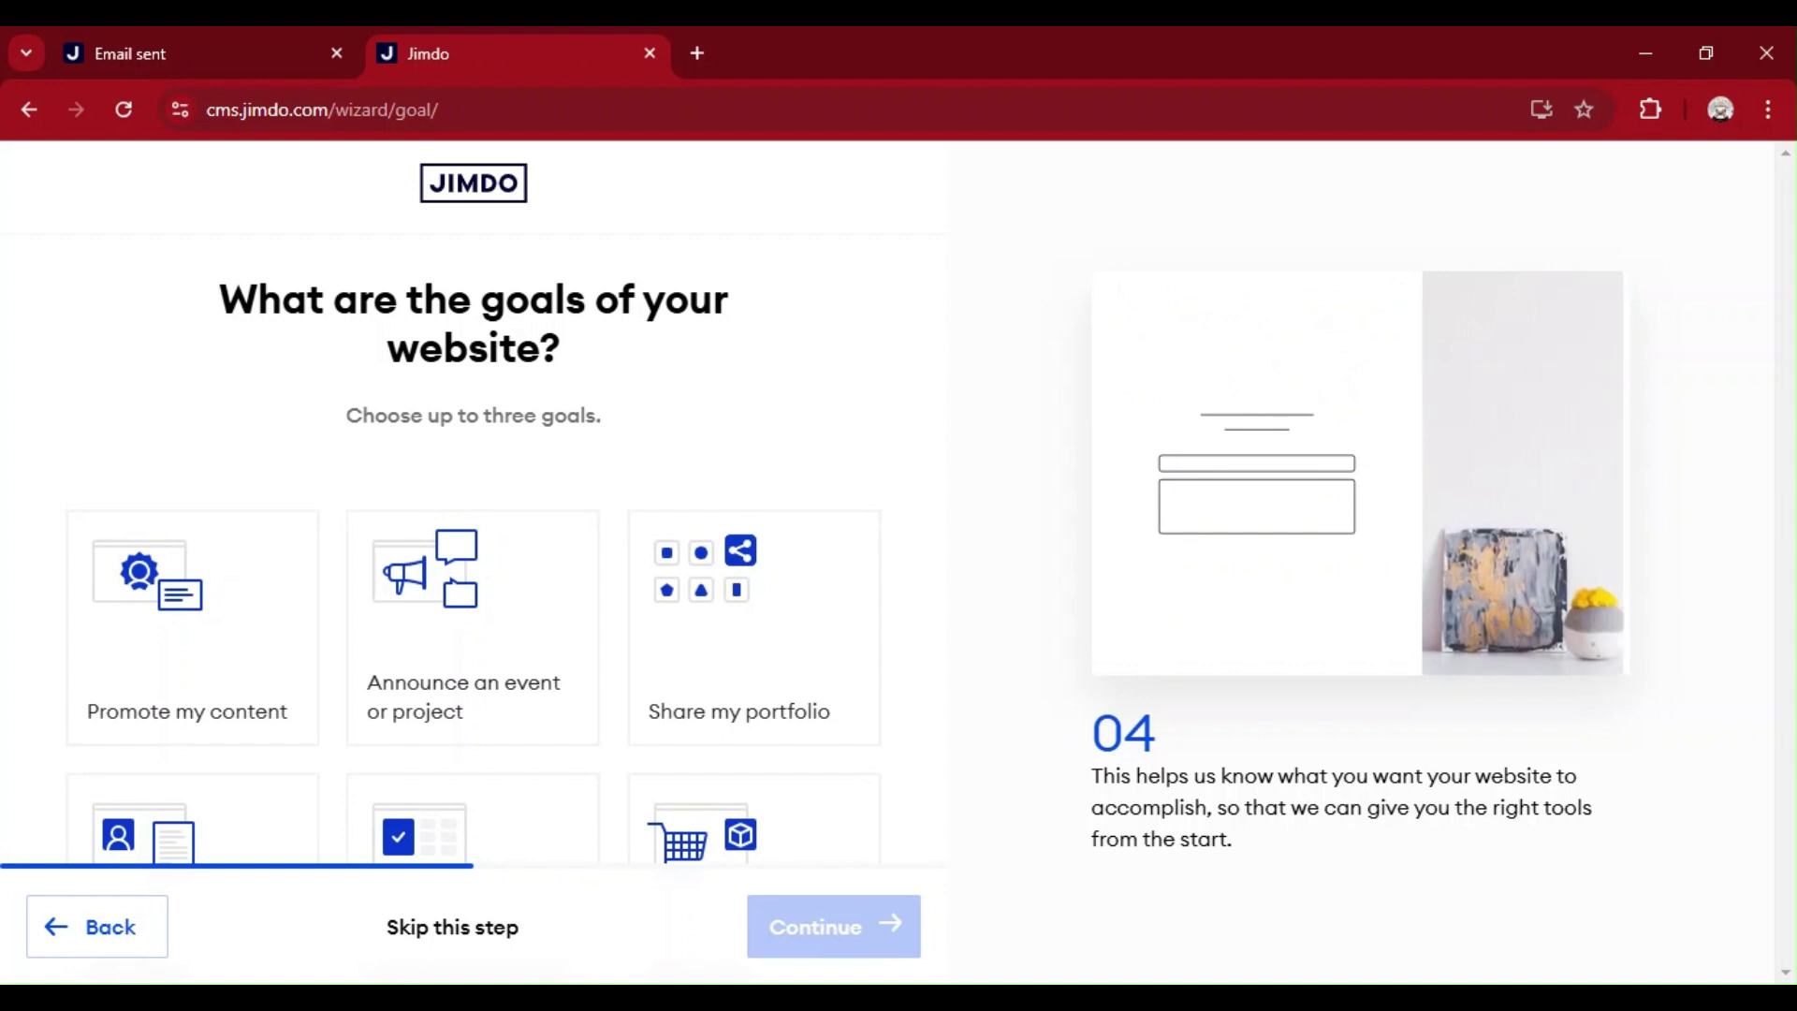
# Choose Promote my content and Share my portfolio as the website's goals and continue.
pyautogui.click(259, 682)
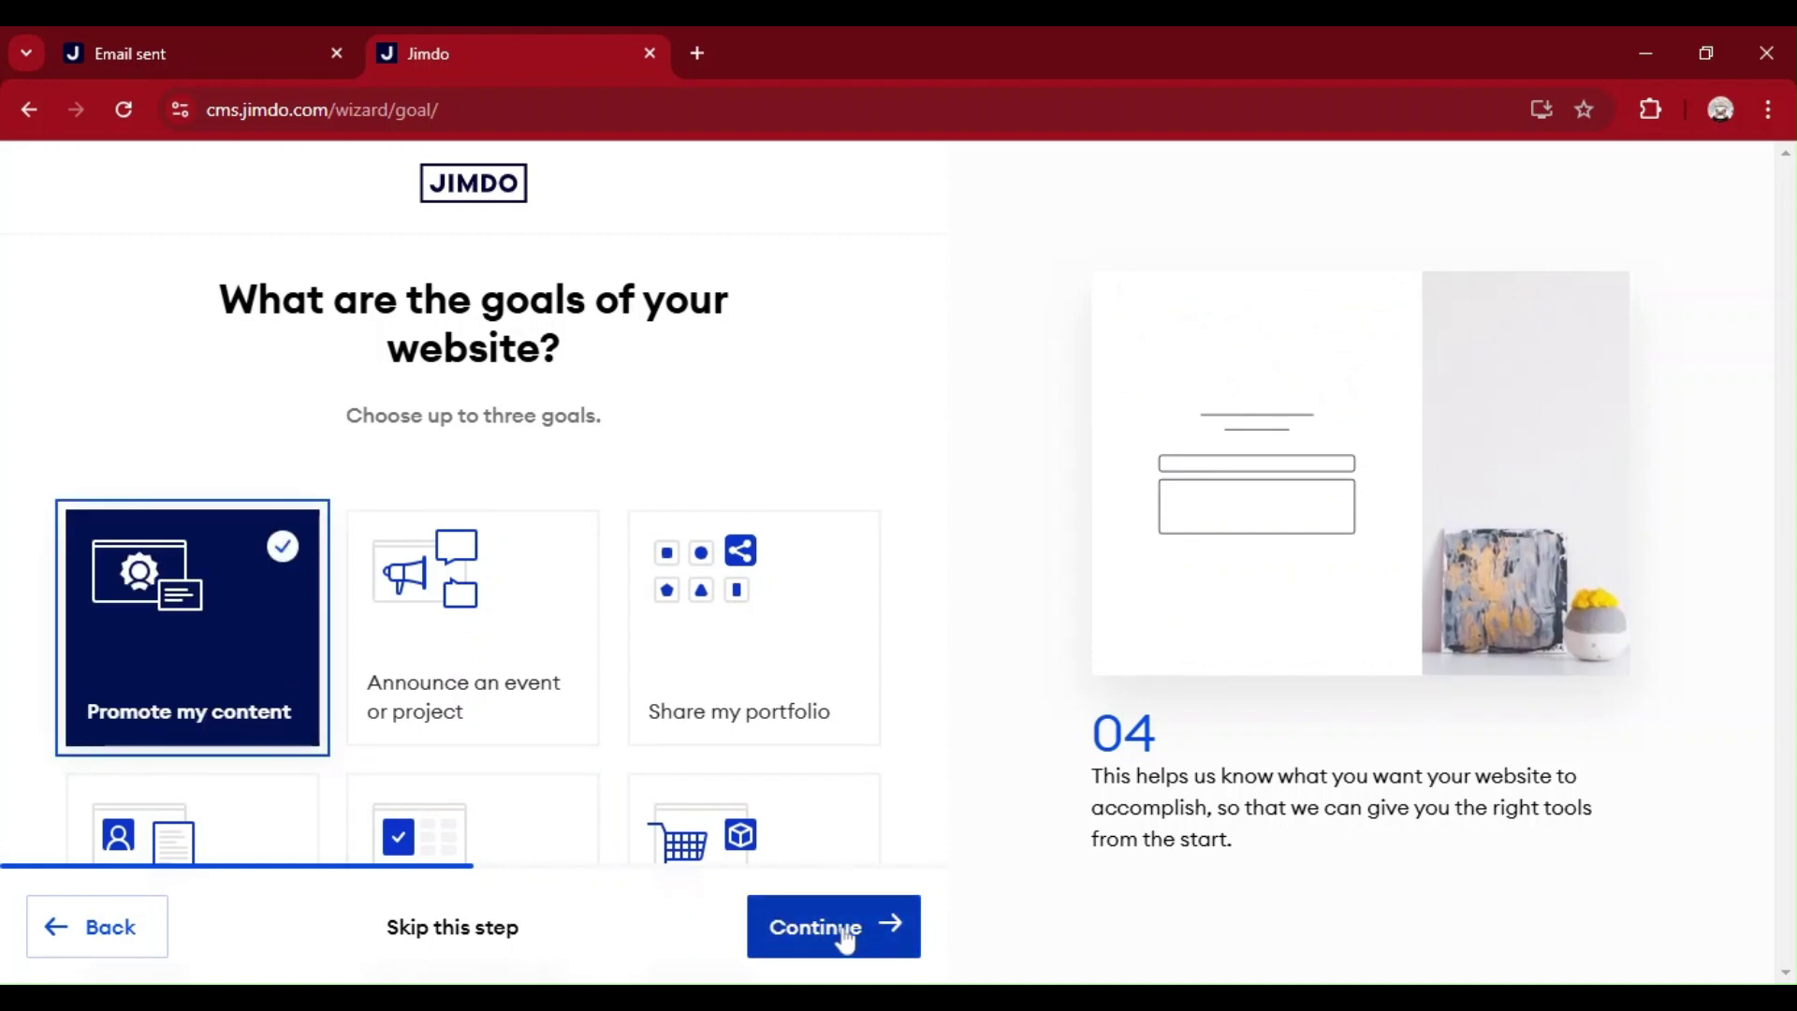
pyautogui.click(754, 618)
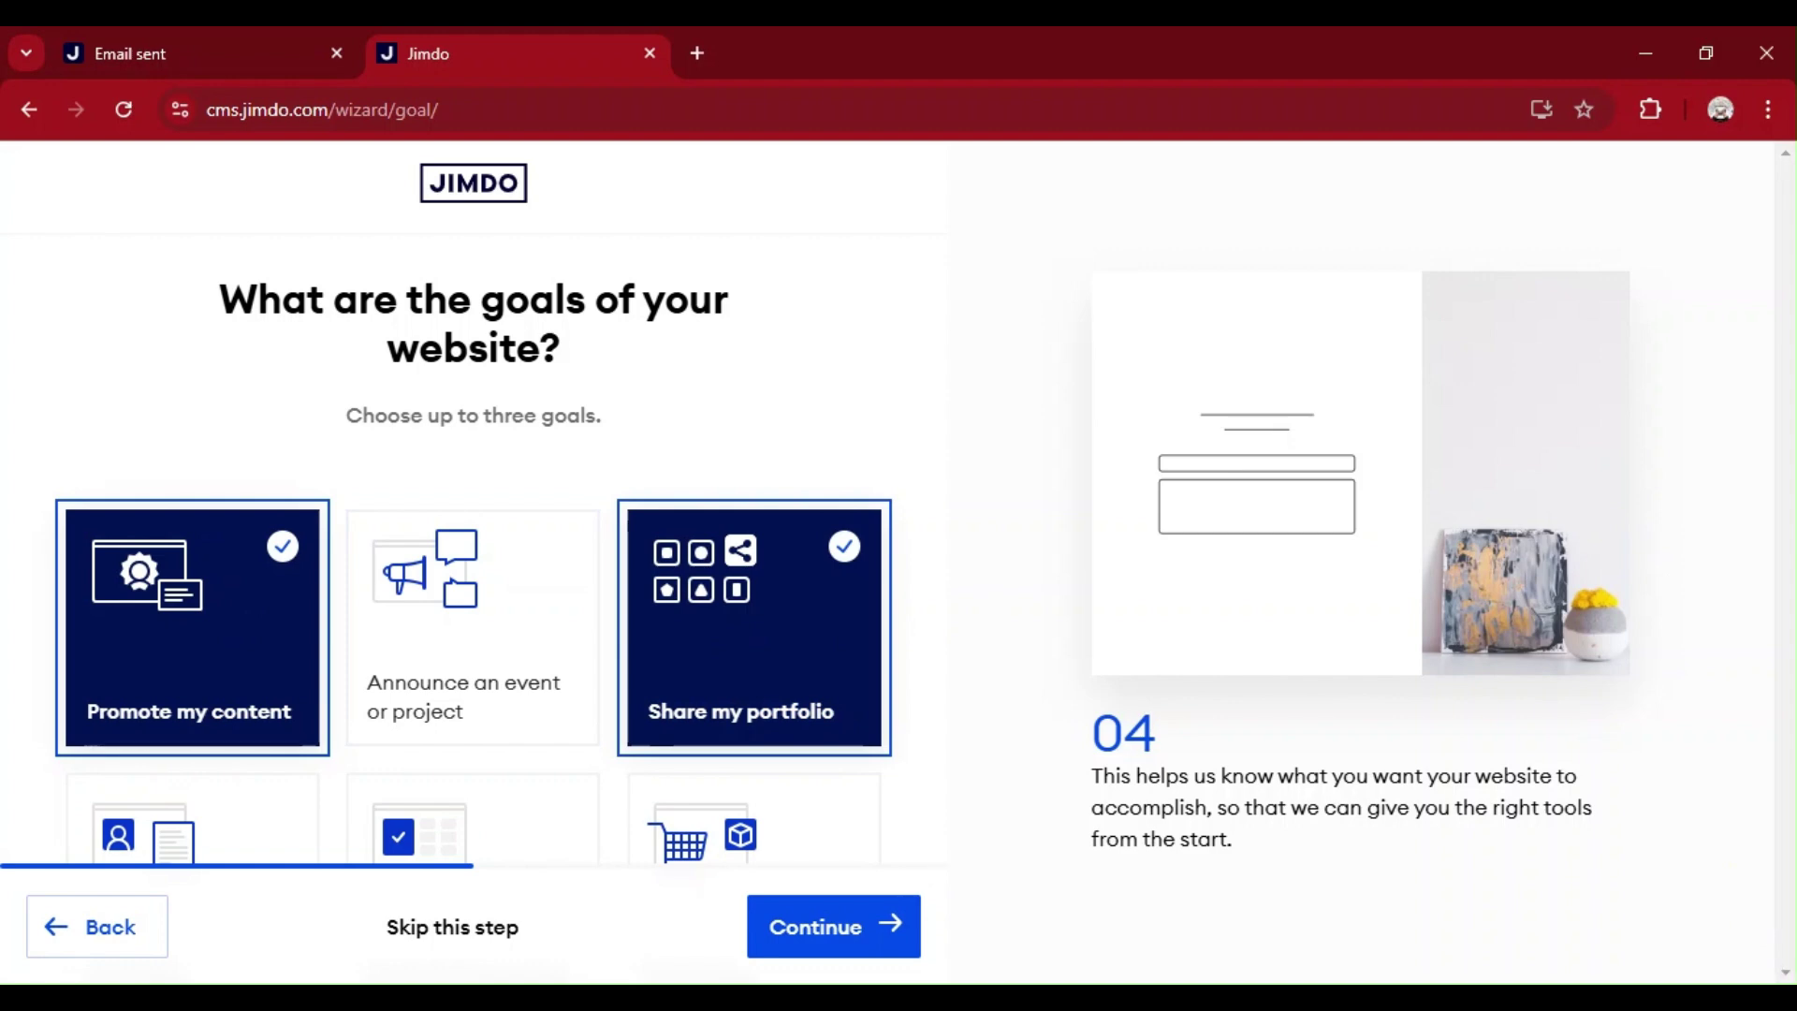
pyautogui.press('Tab')
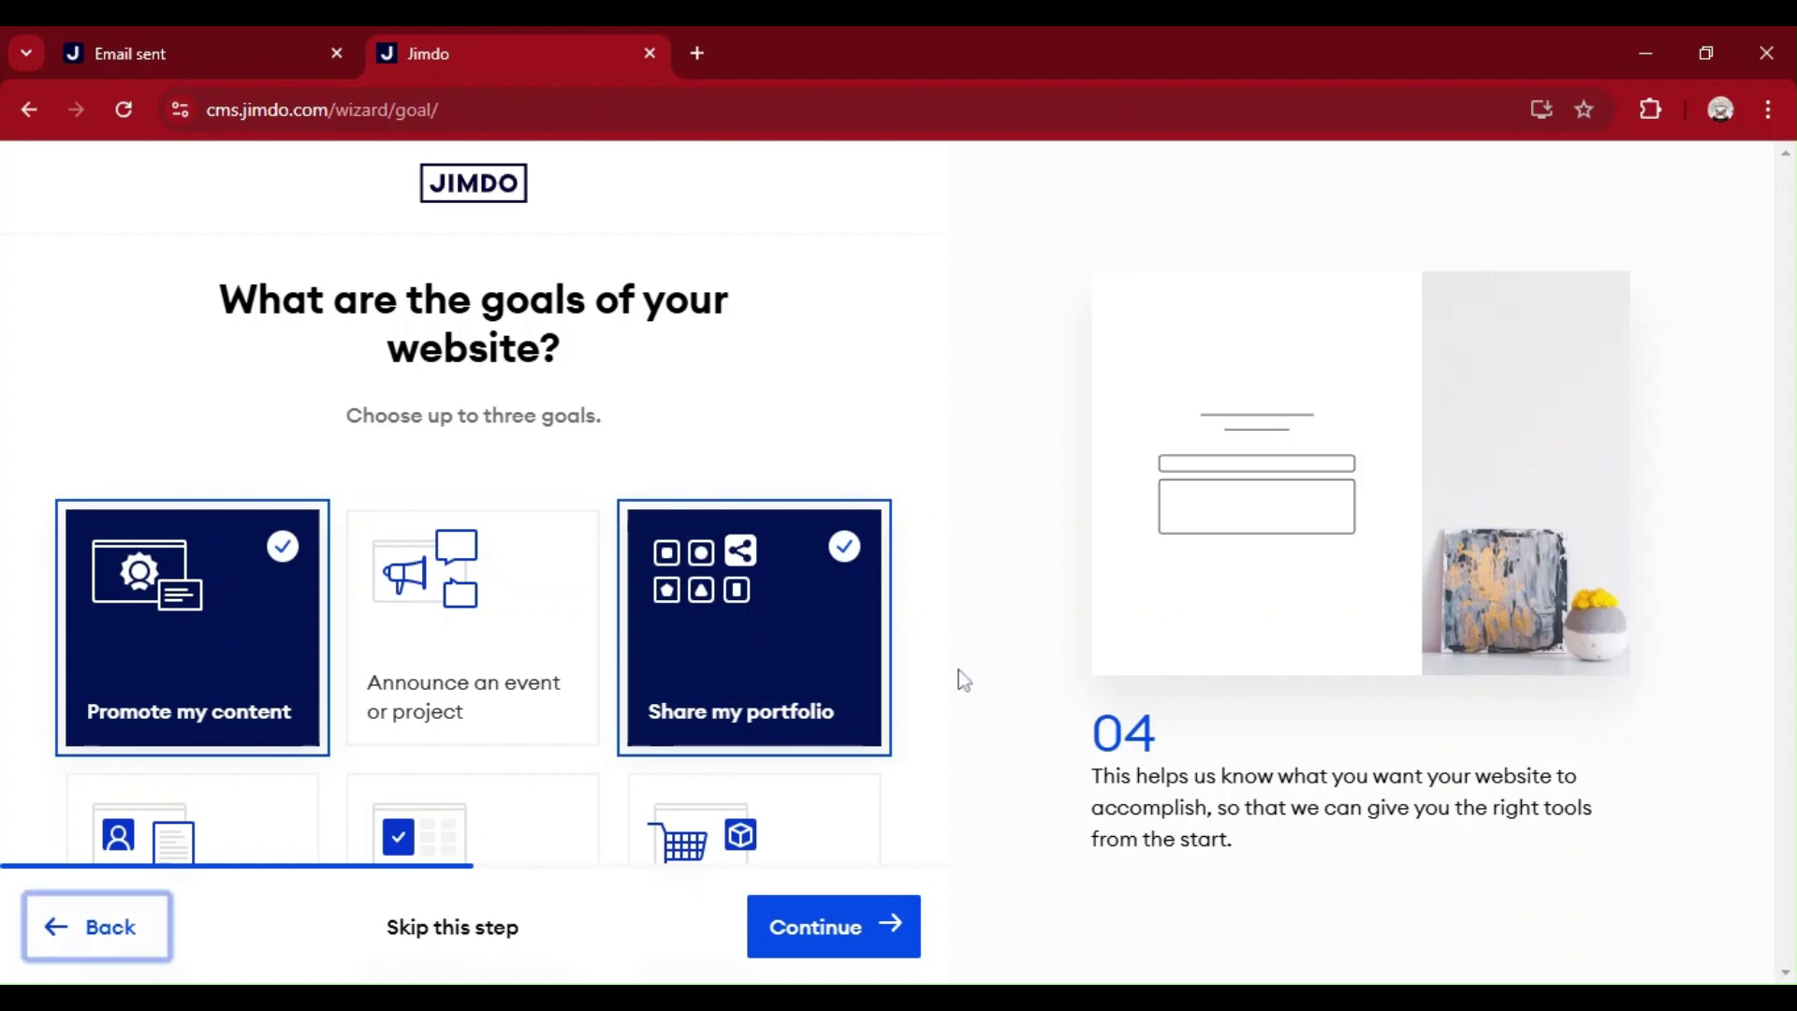
pyautogui.click(882, 929)
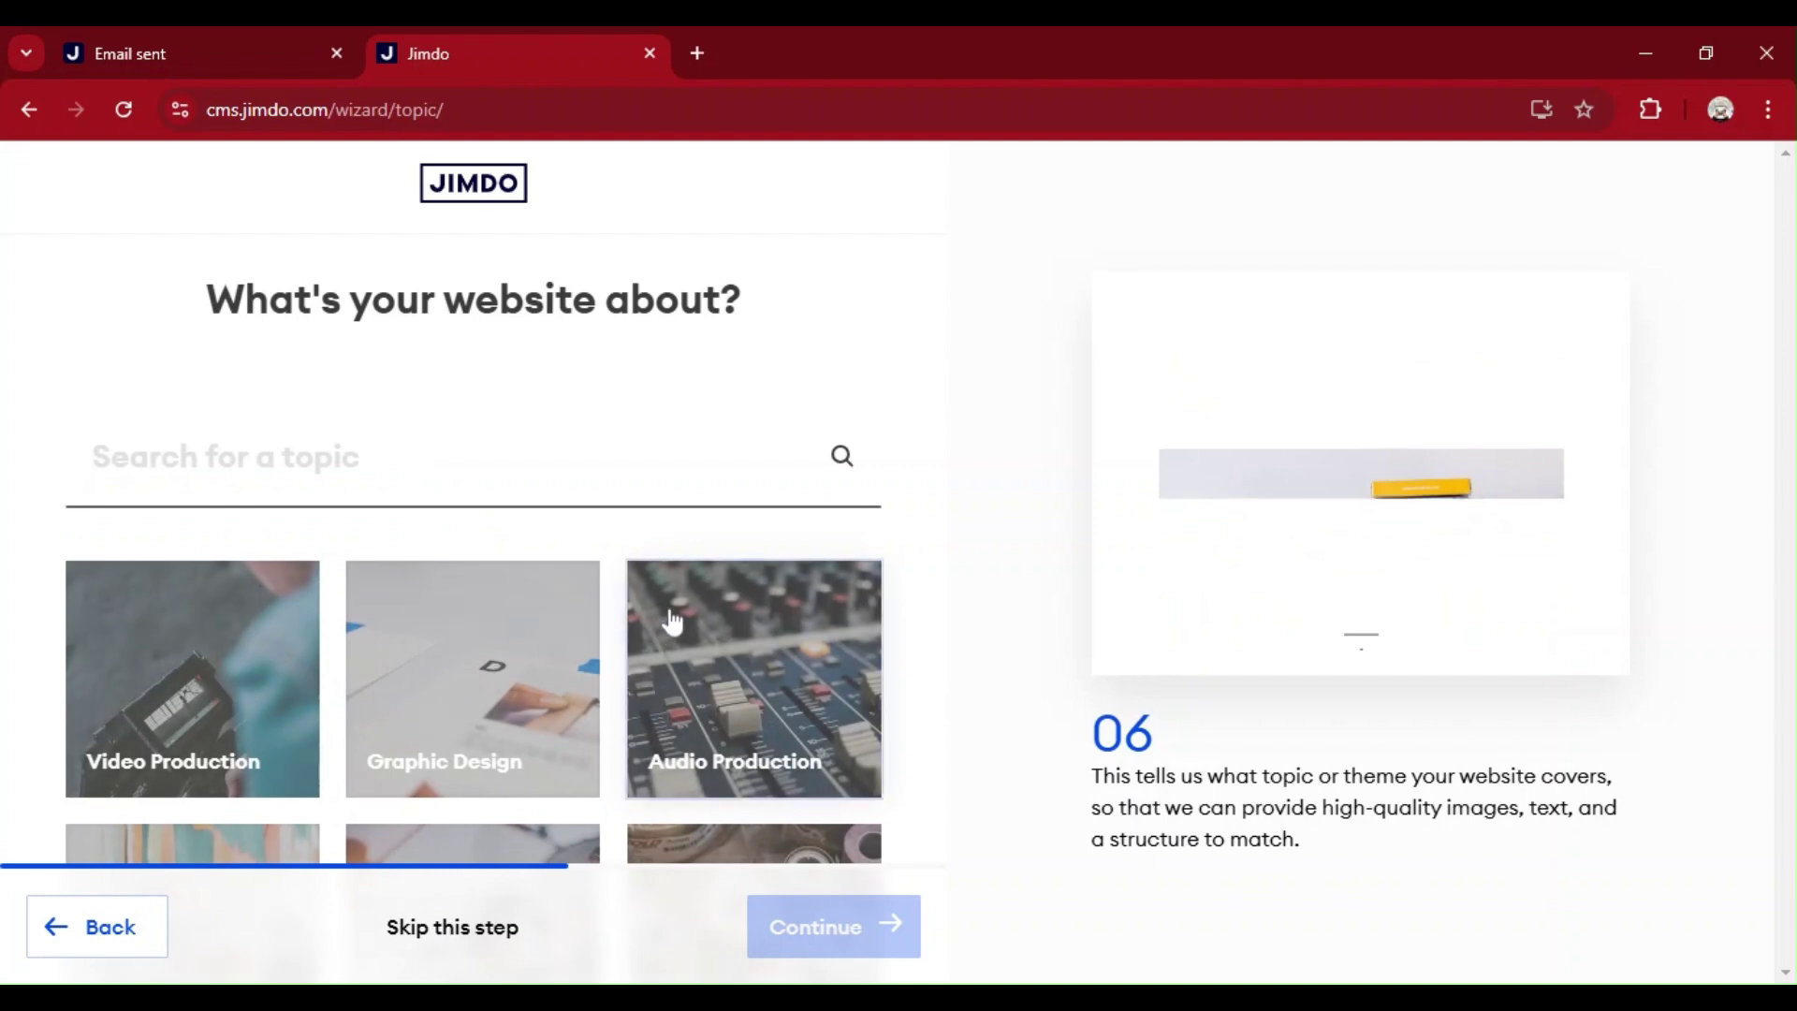
# Search the website topics for "blog" and select Writing.
pyautogui.click(841, 457)
pyautogui.write('blog')
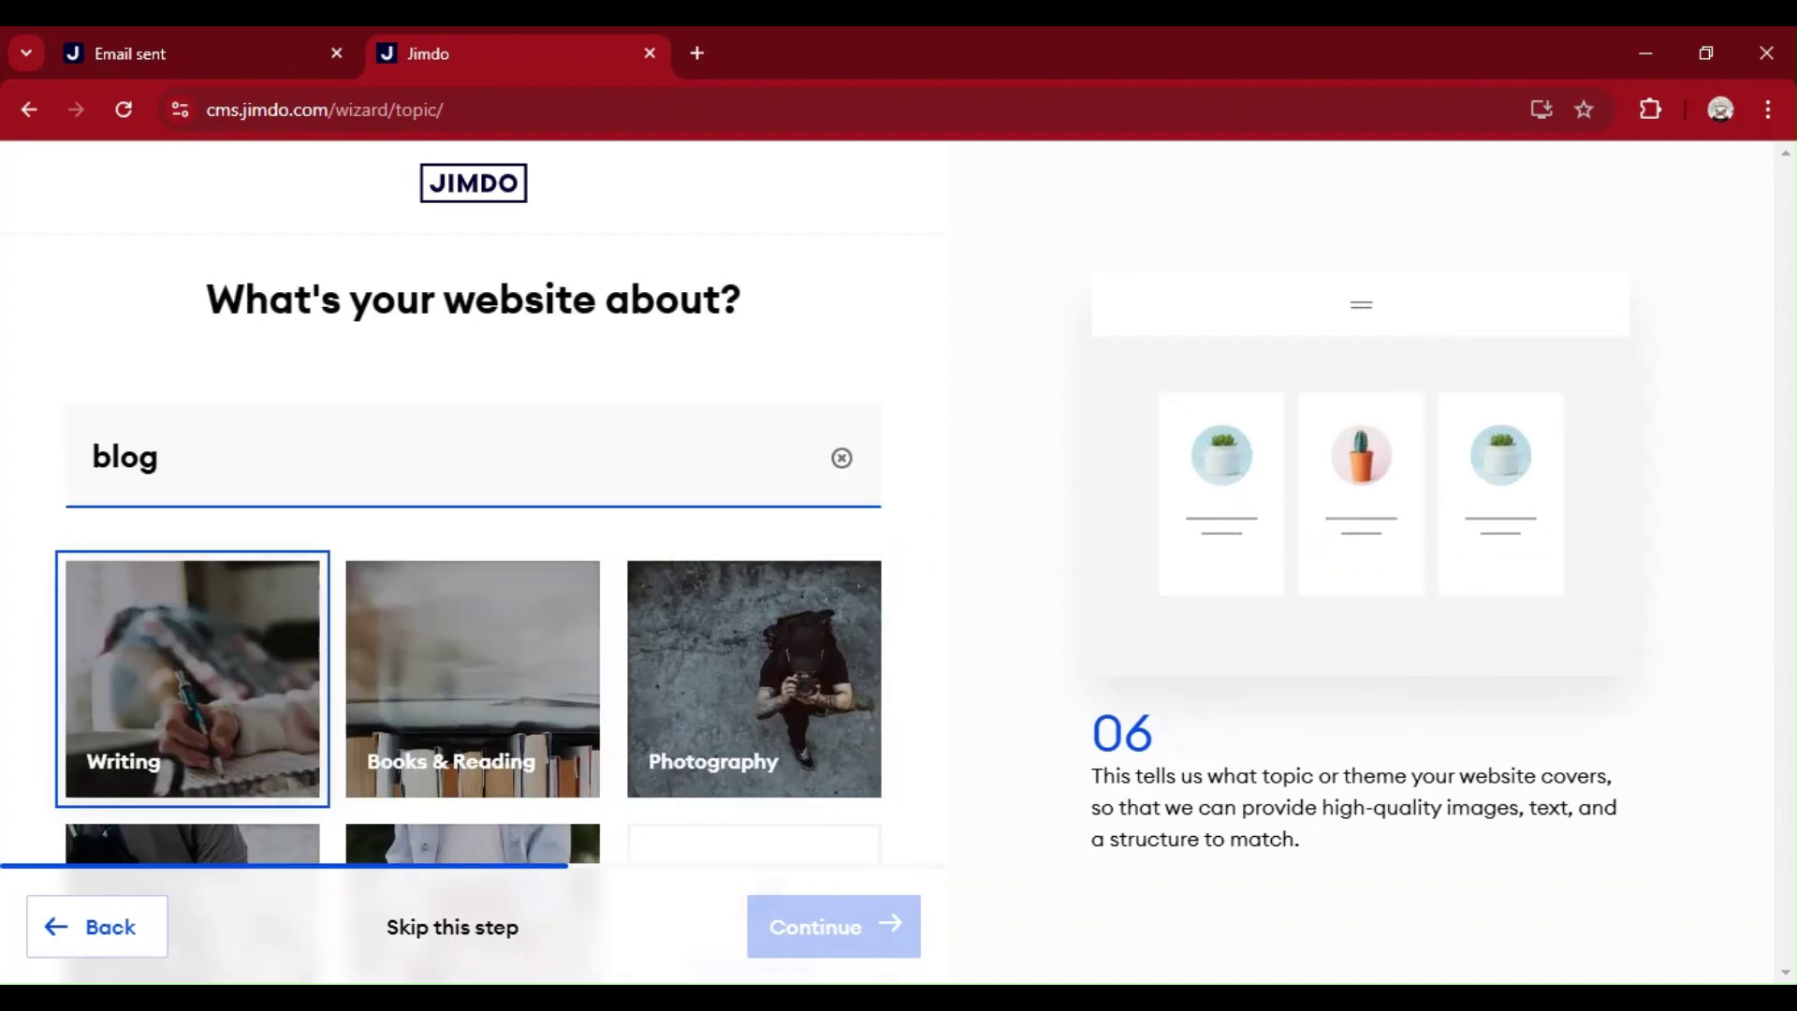
pyautogui.click(201, 713)
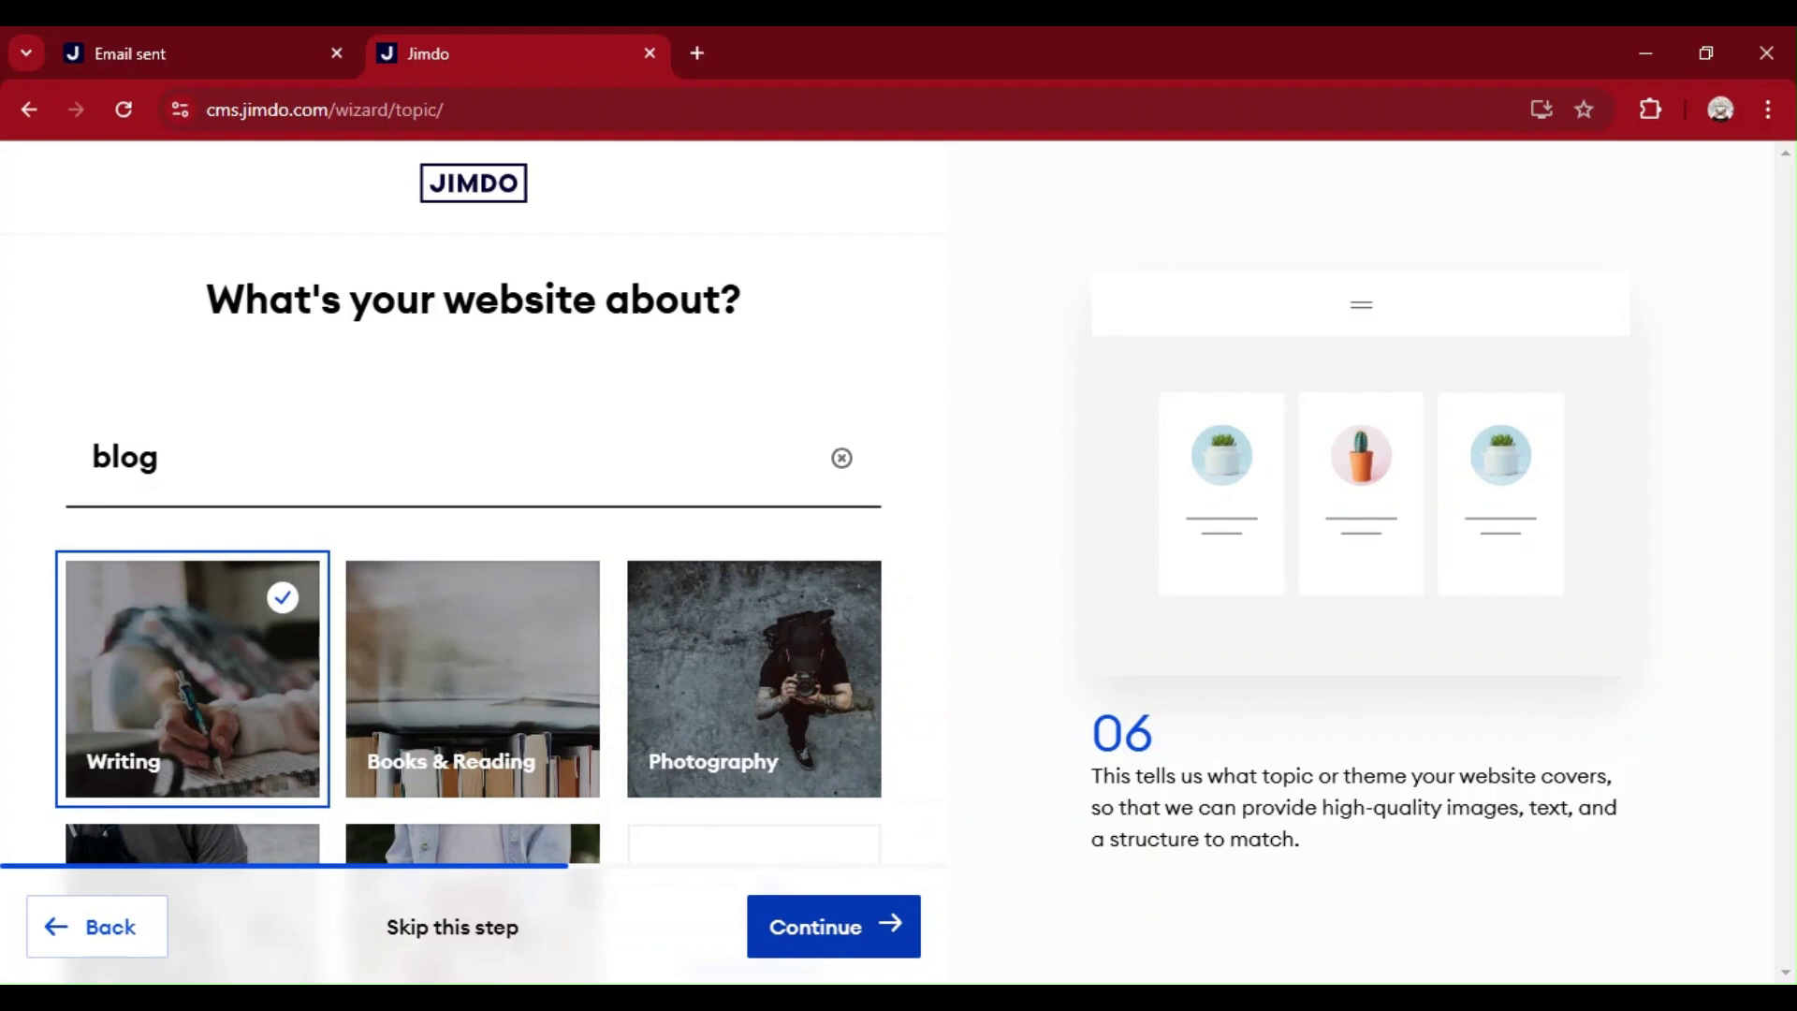
# Continue past the topic, choose the Modern style and the light pink and burgundy color palette, and continue.
pyautogui.click(891, 929)
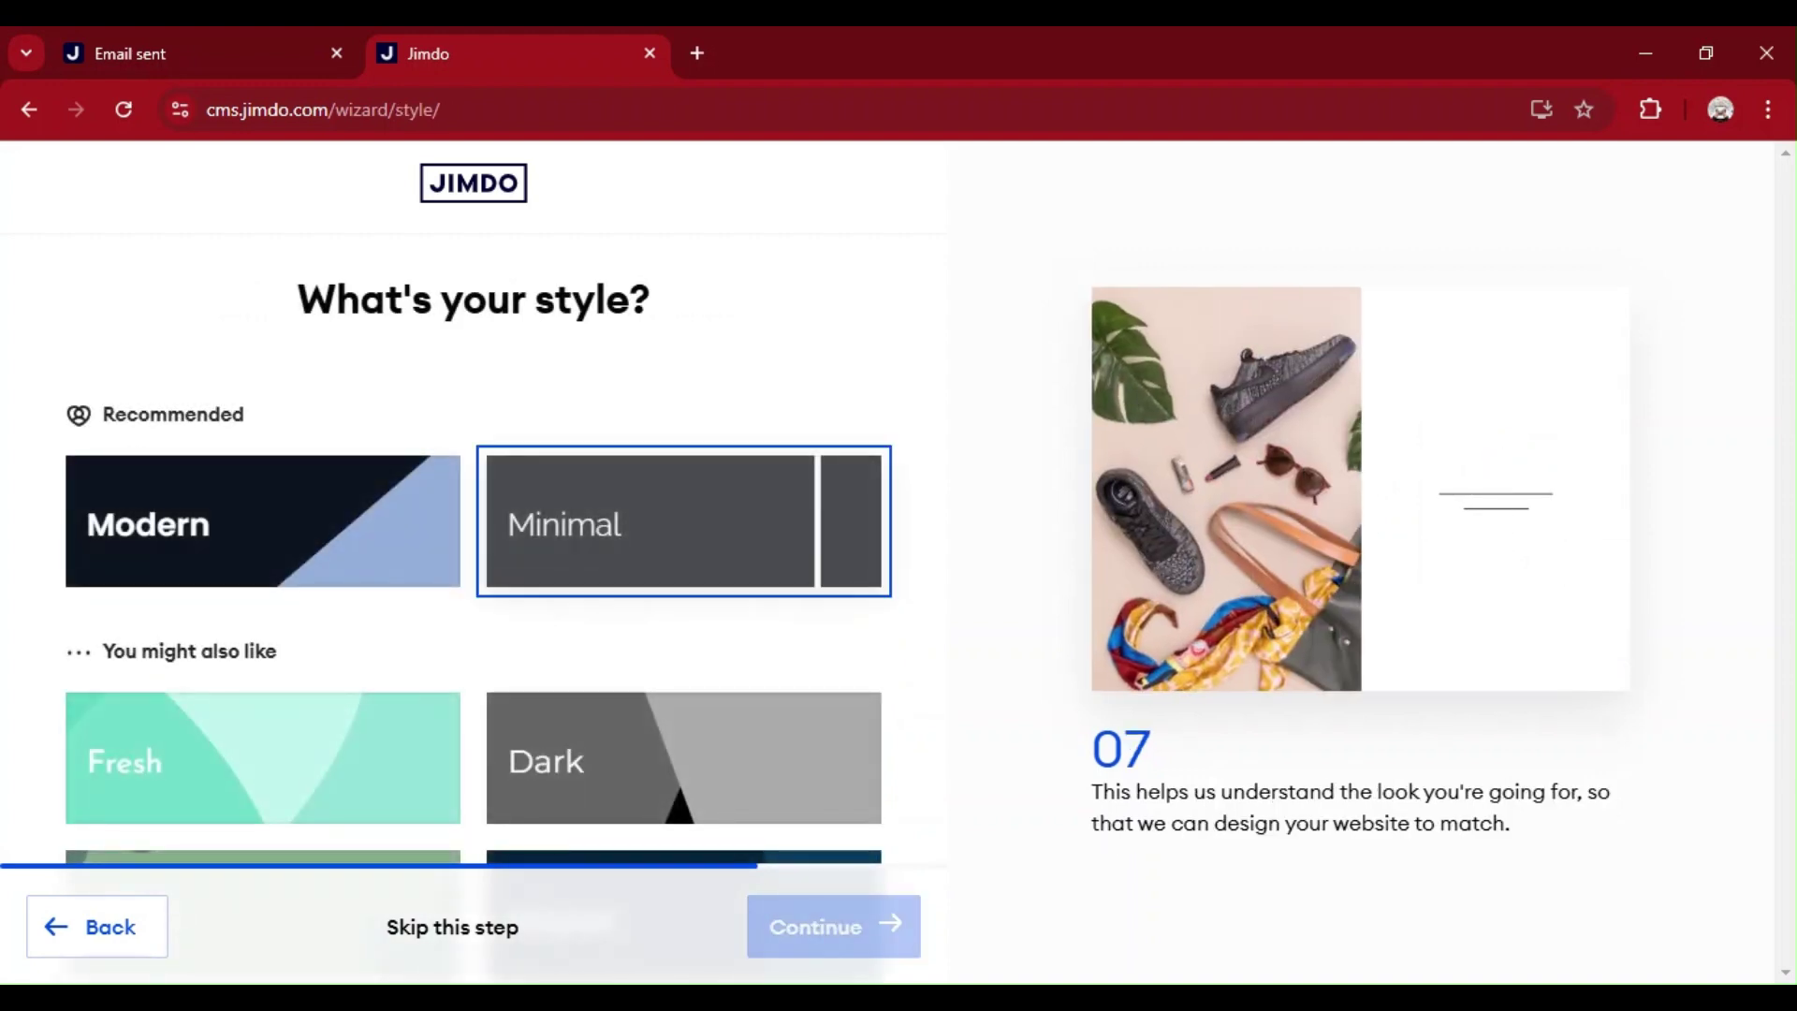
pyautogui.click(284, 525)
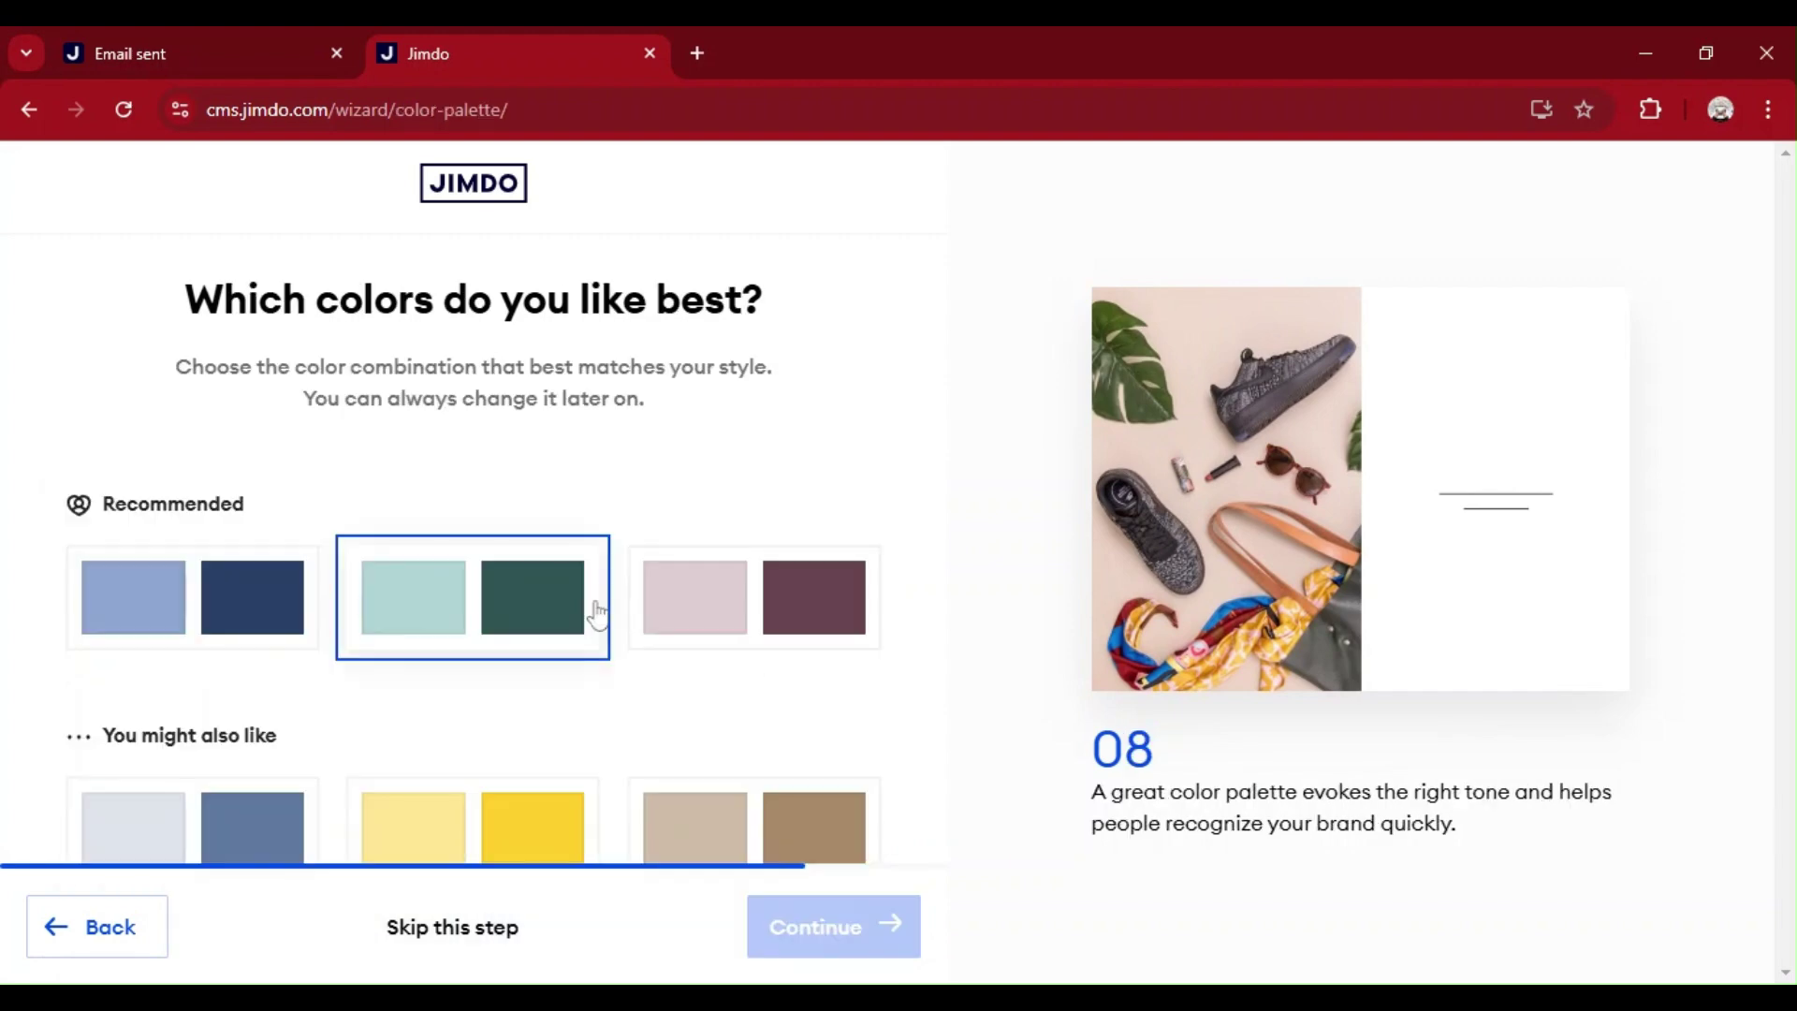
pyautogui.click(798, 624)
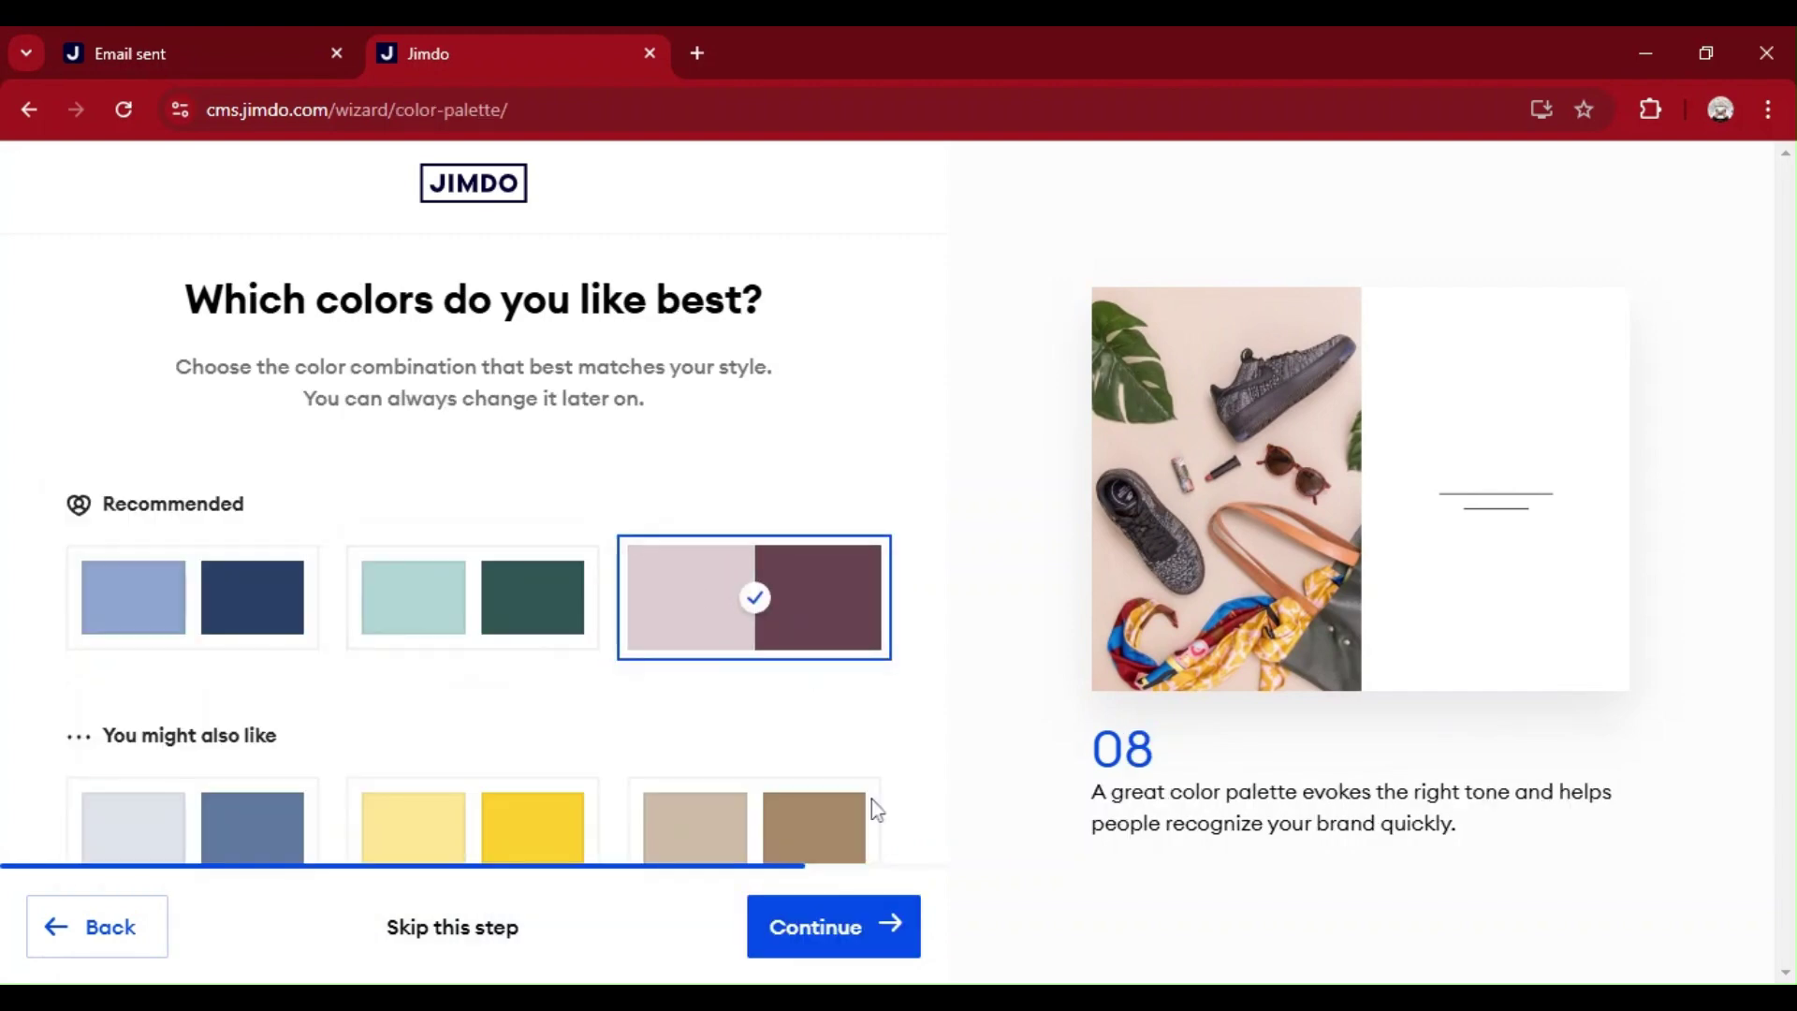
pyautogui.click(892, 943)
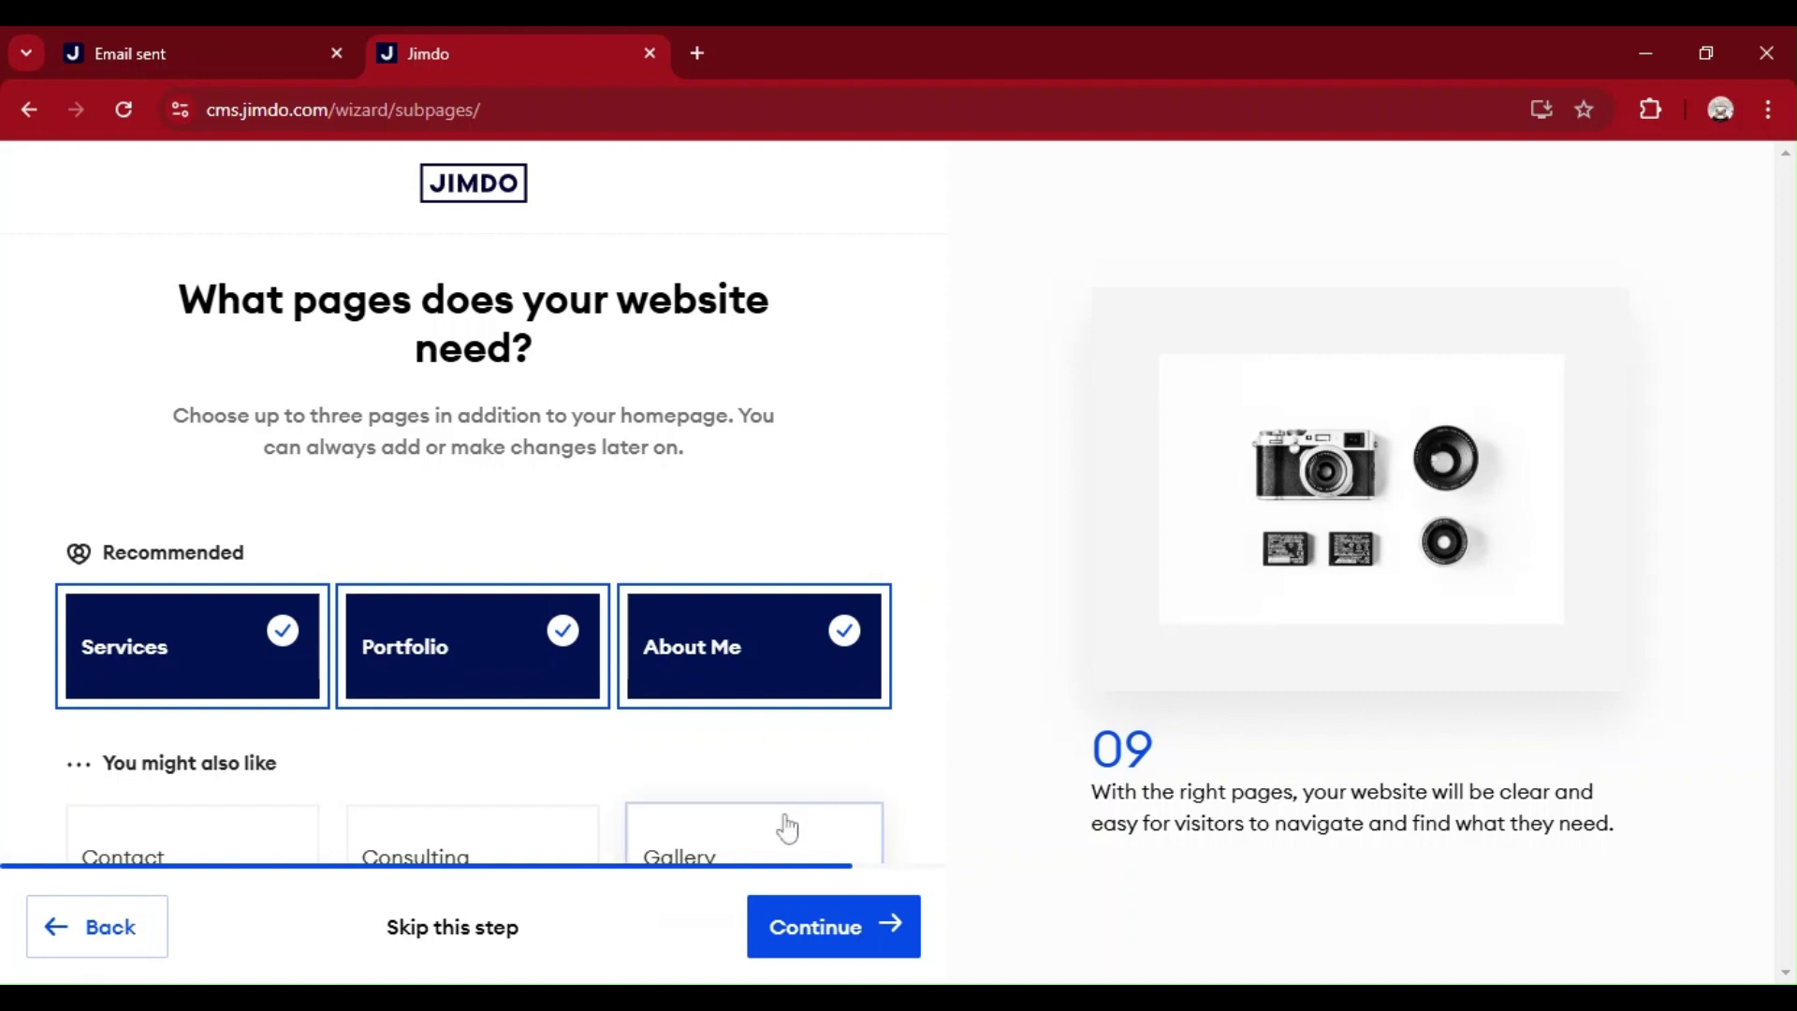
# Replace the preselected website pages with Consulting, News and About Me, and continue.
pyautogui.click(743, 839)
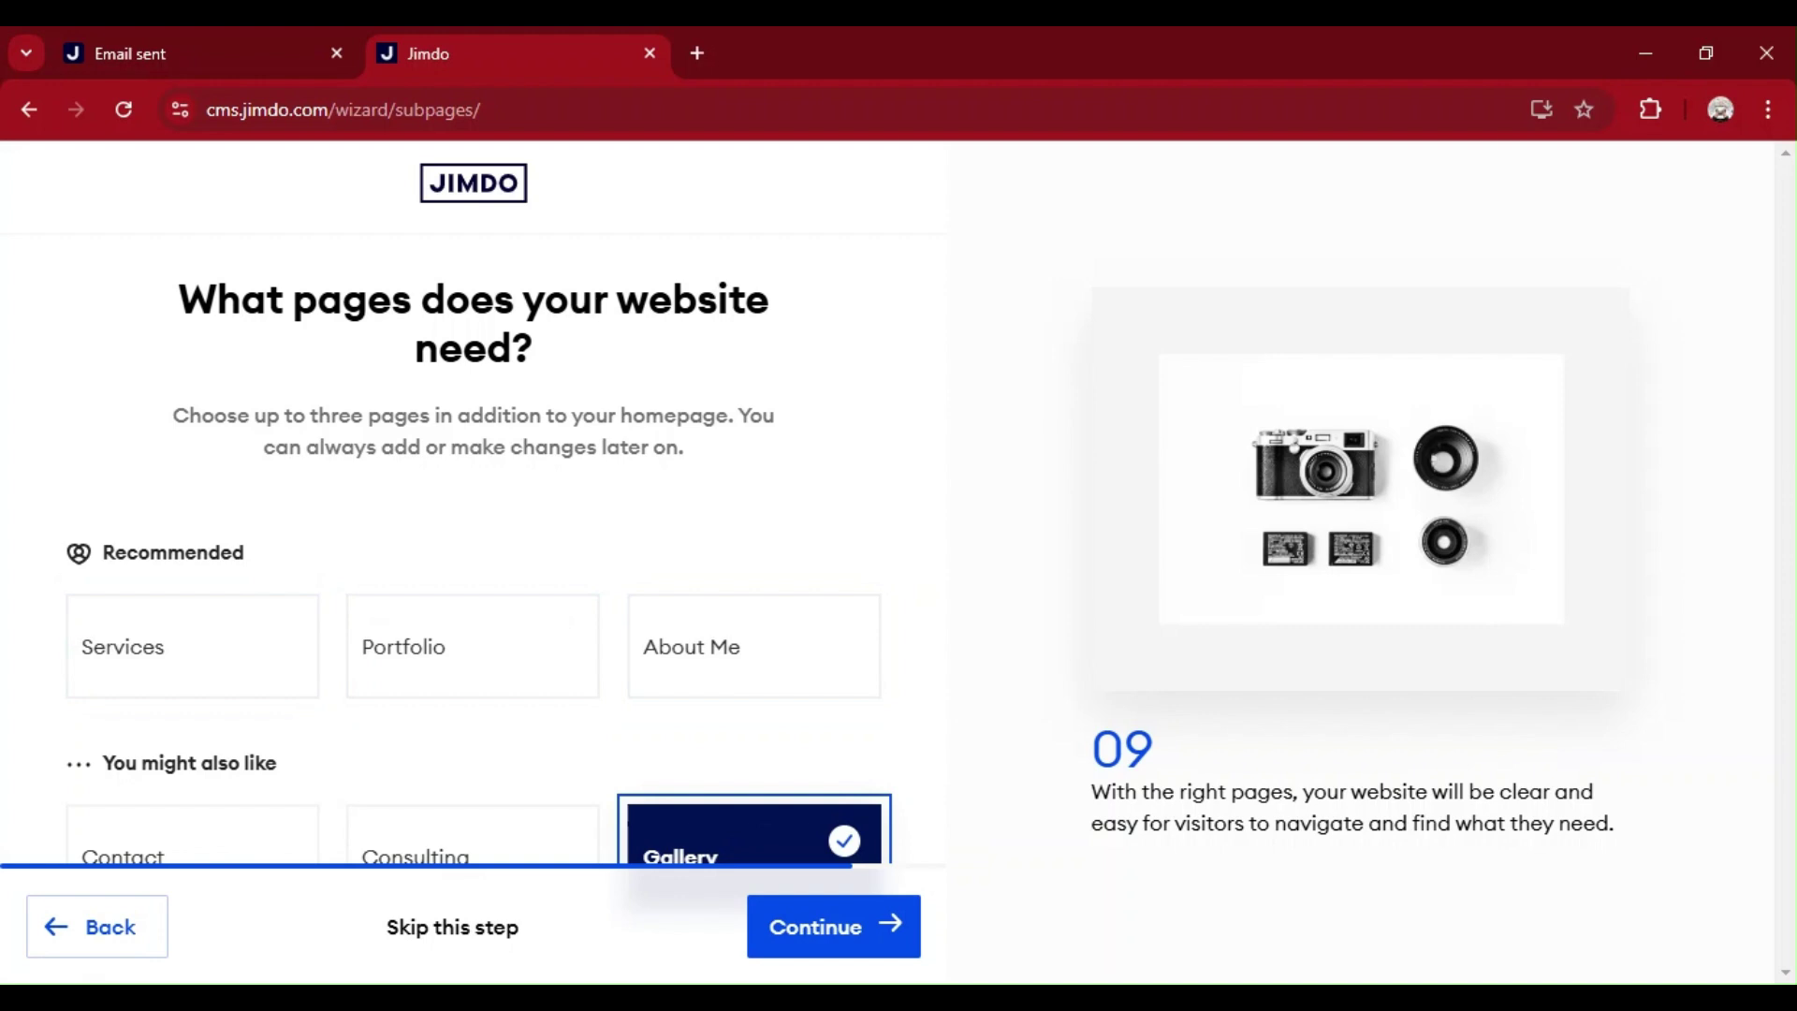
pyautogui.scroll(-2, 477, 580)
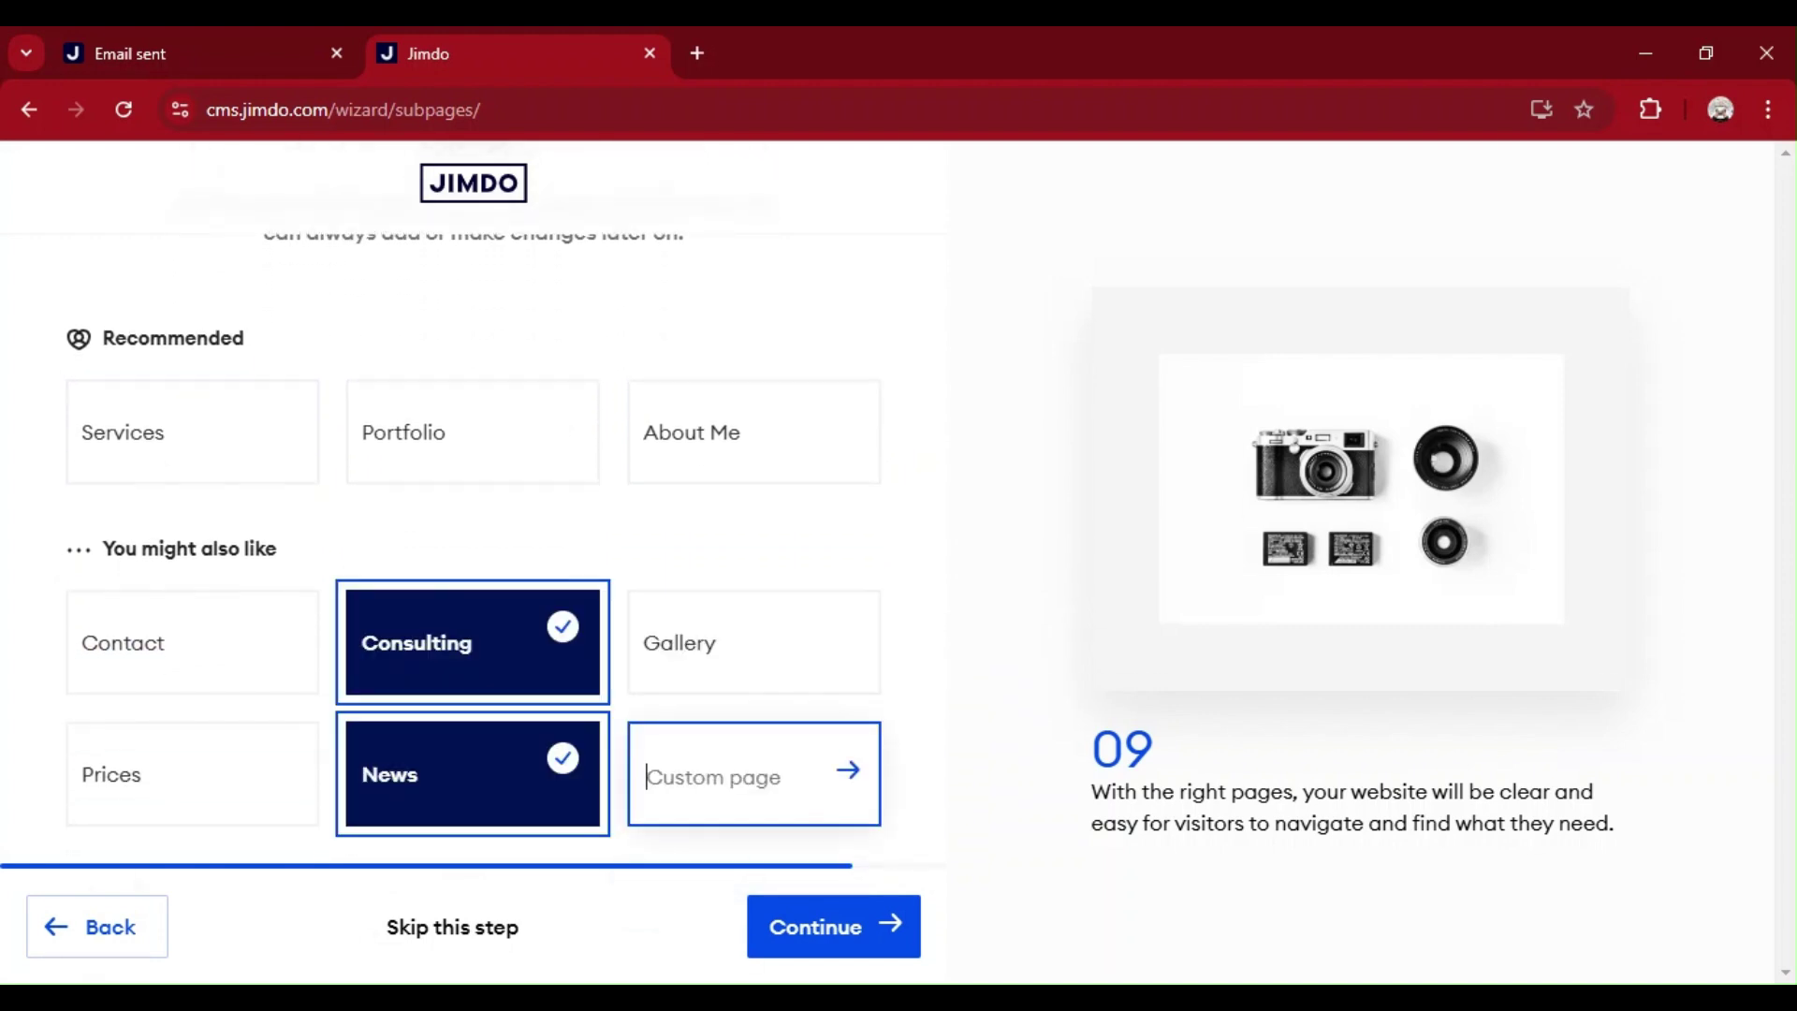
pyautogui.click(946, 669)
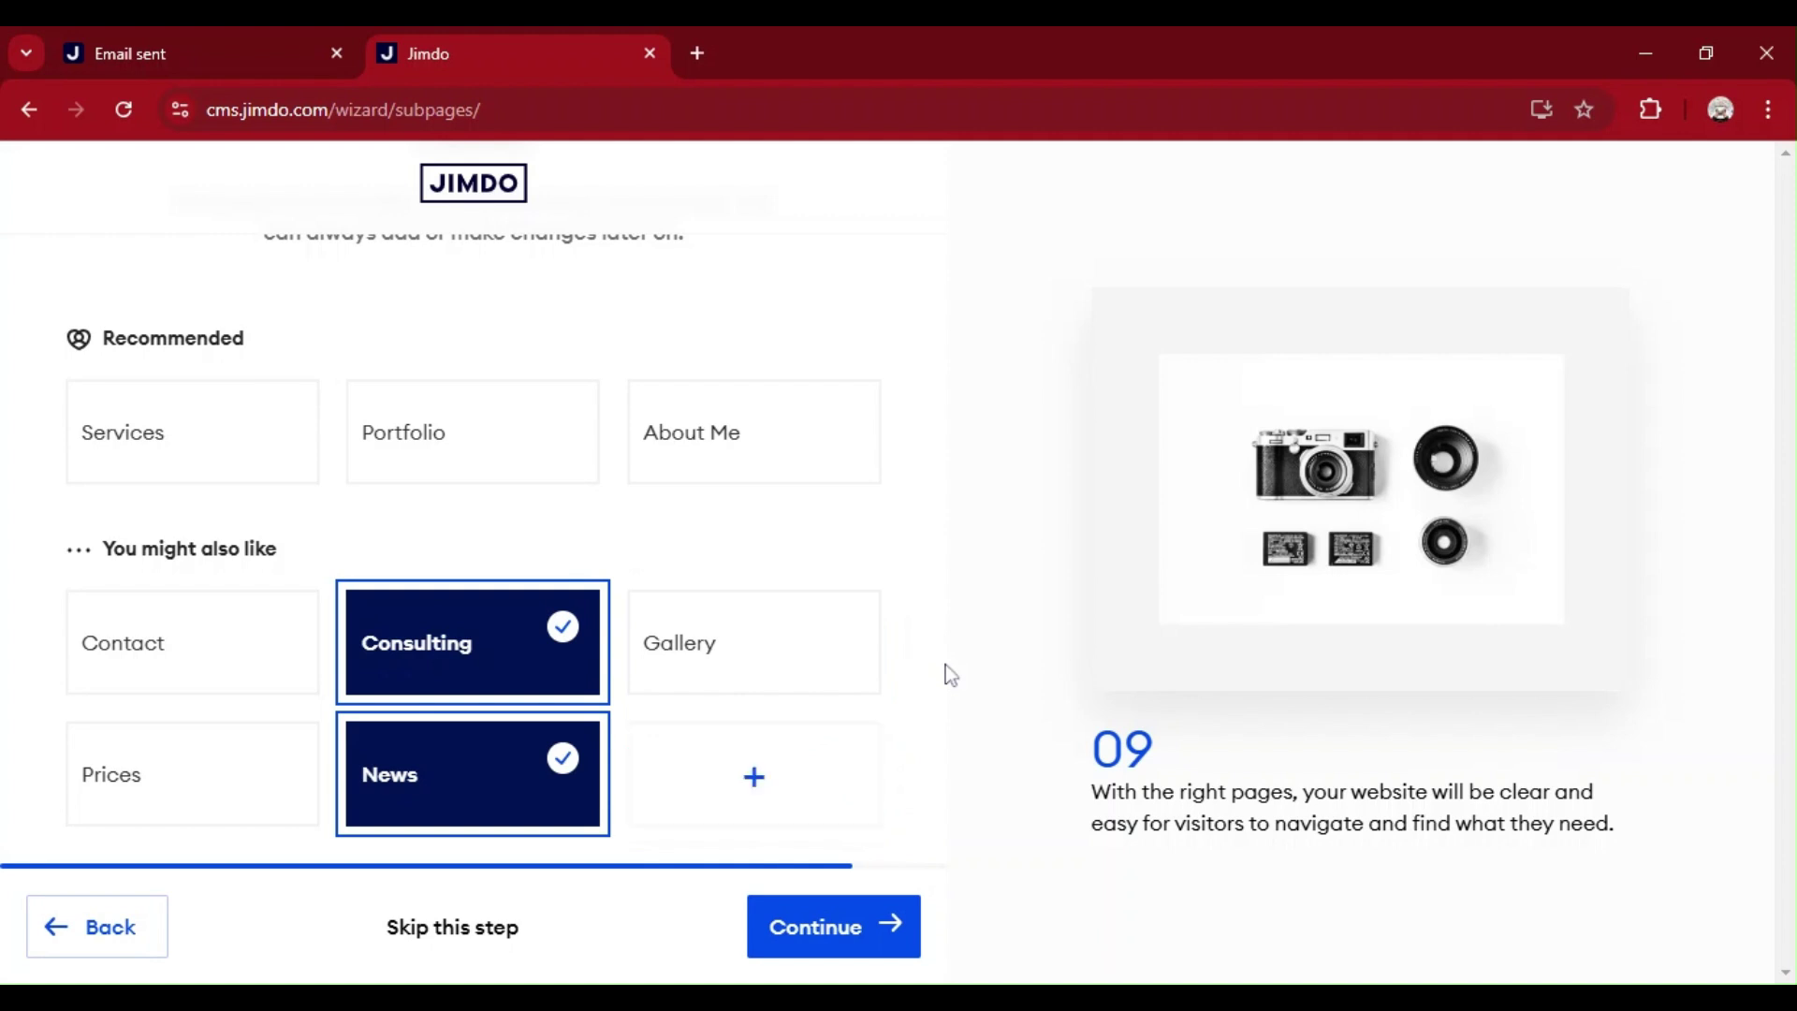
pyautogui.click(783, 444)
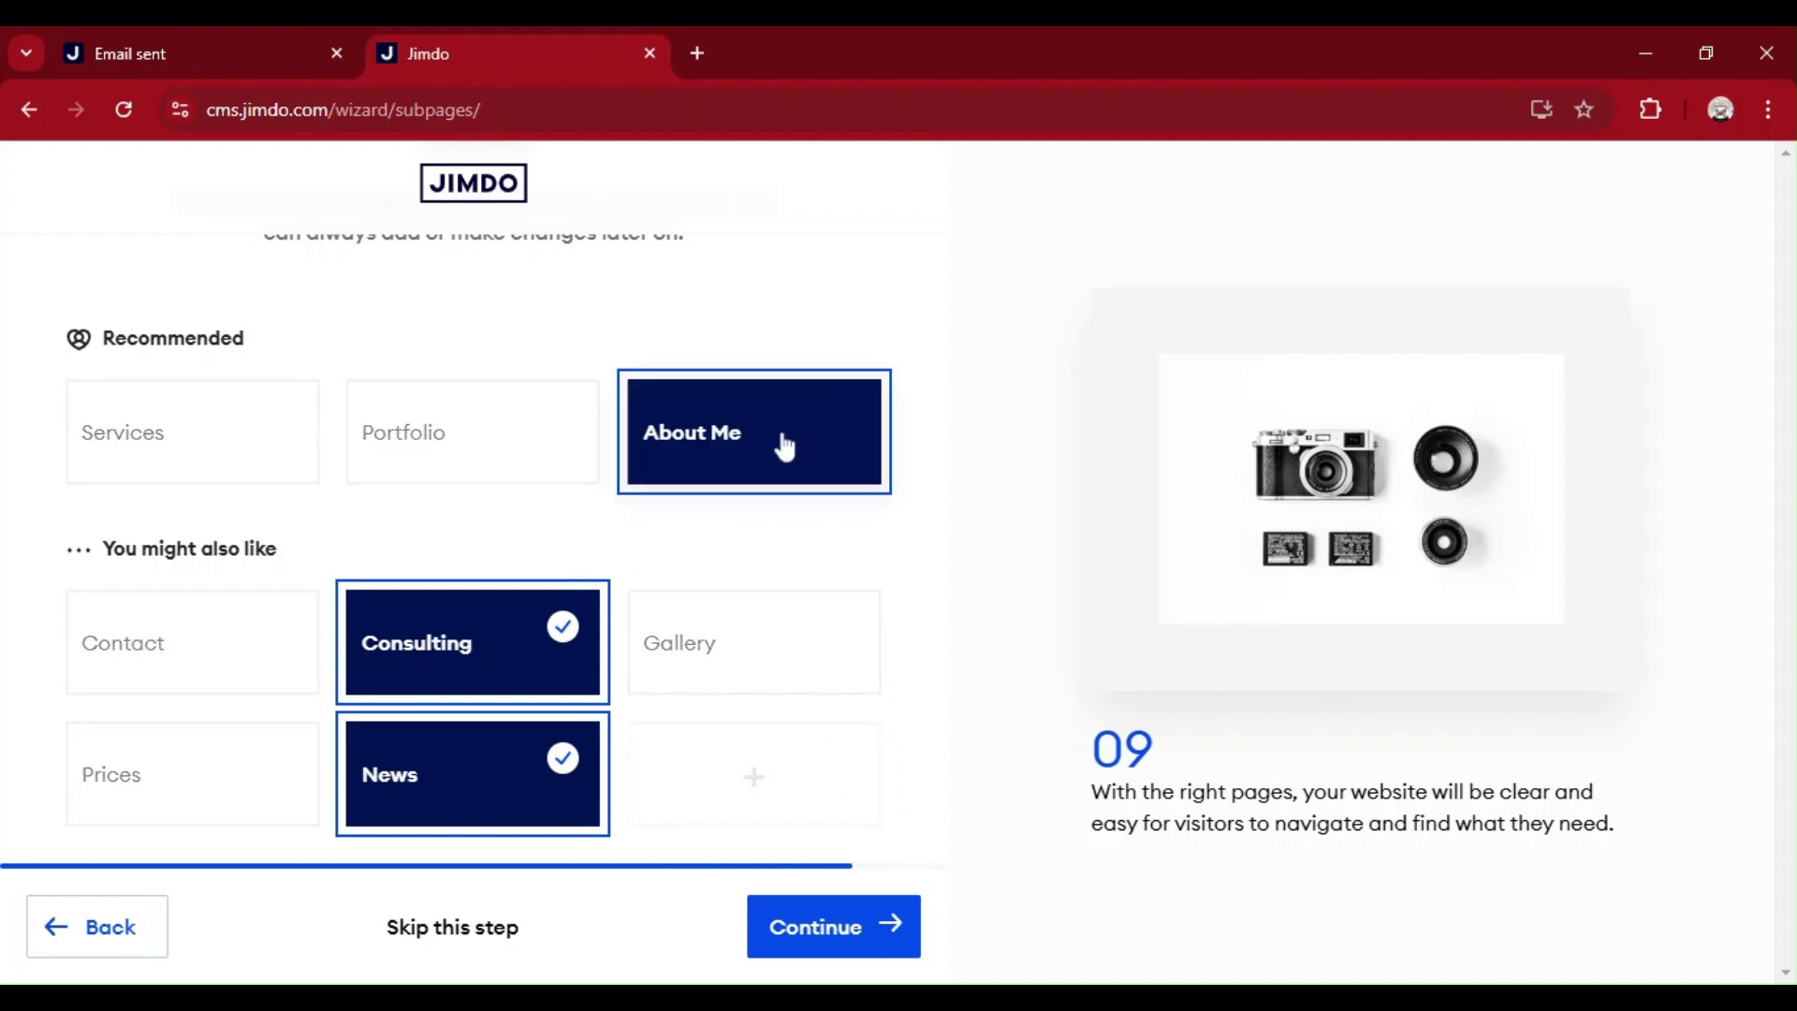
pyautogui.click(843, 929)
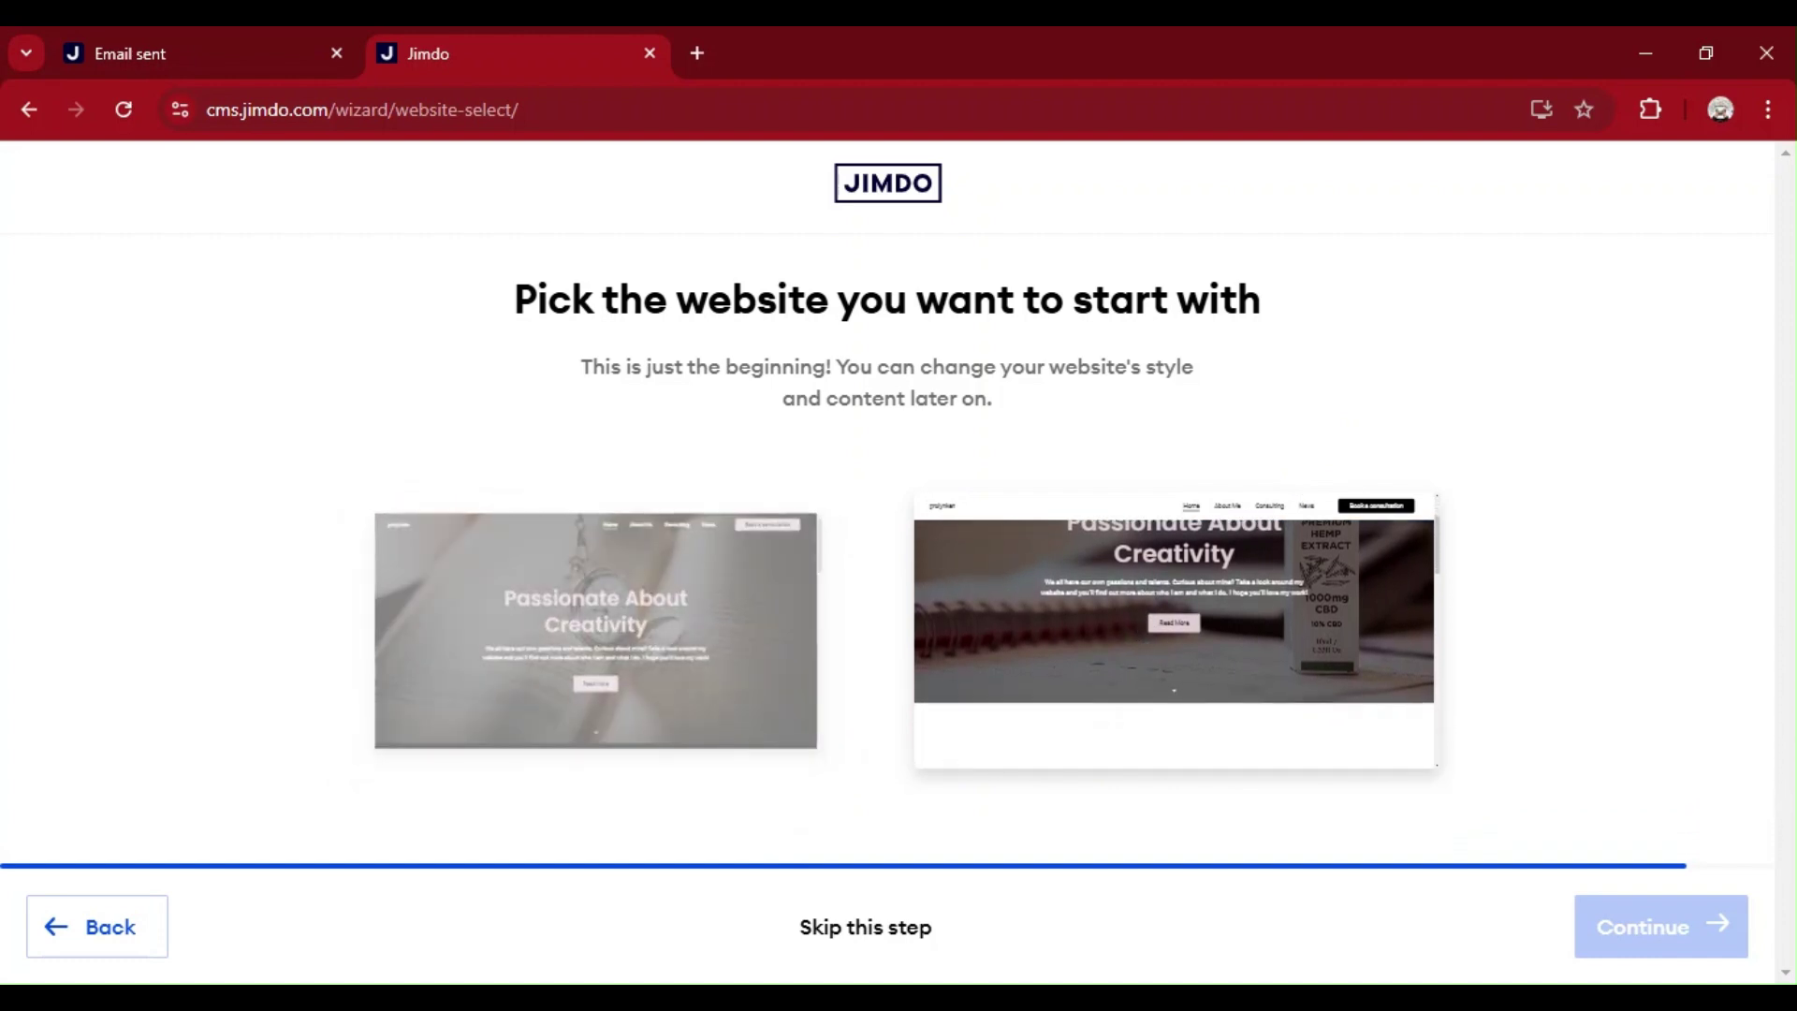
# Pick the starter website with the white header and continue.
pyautogui.click(1170, 659)
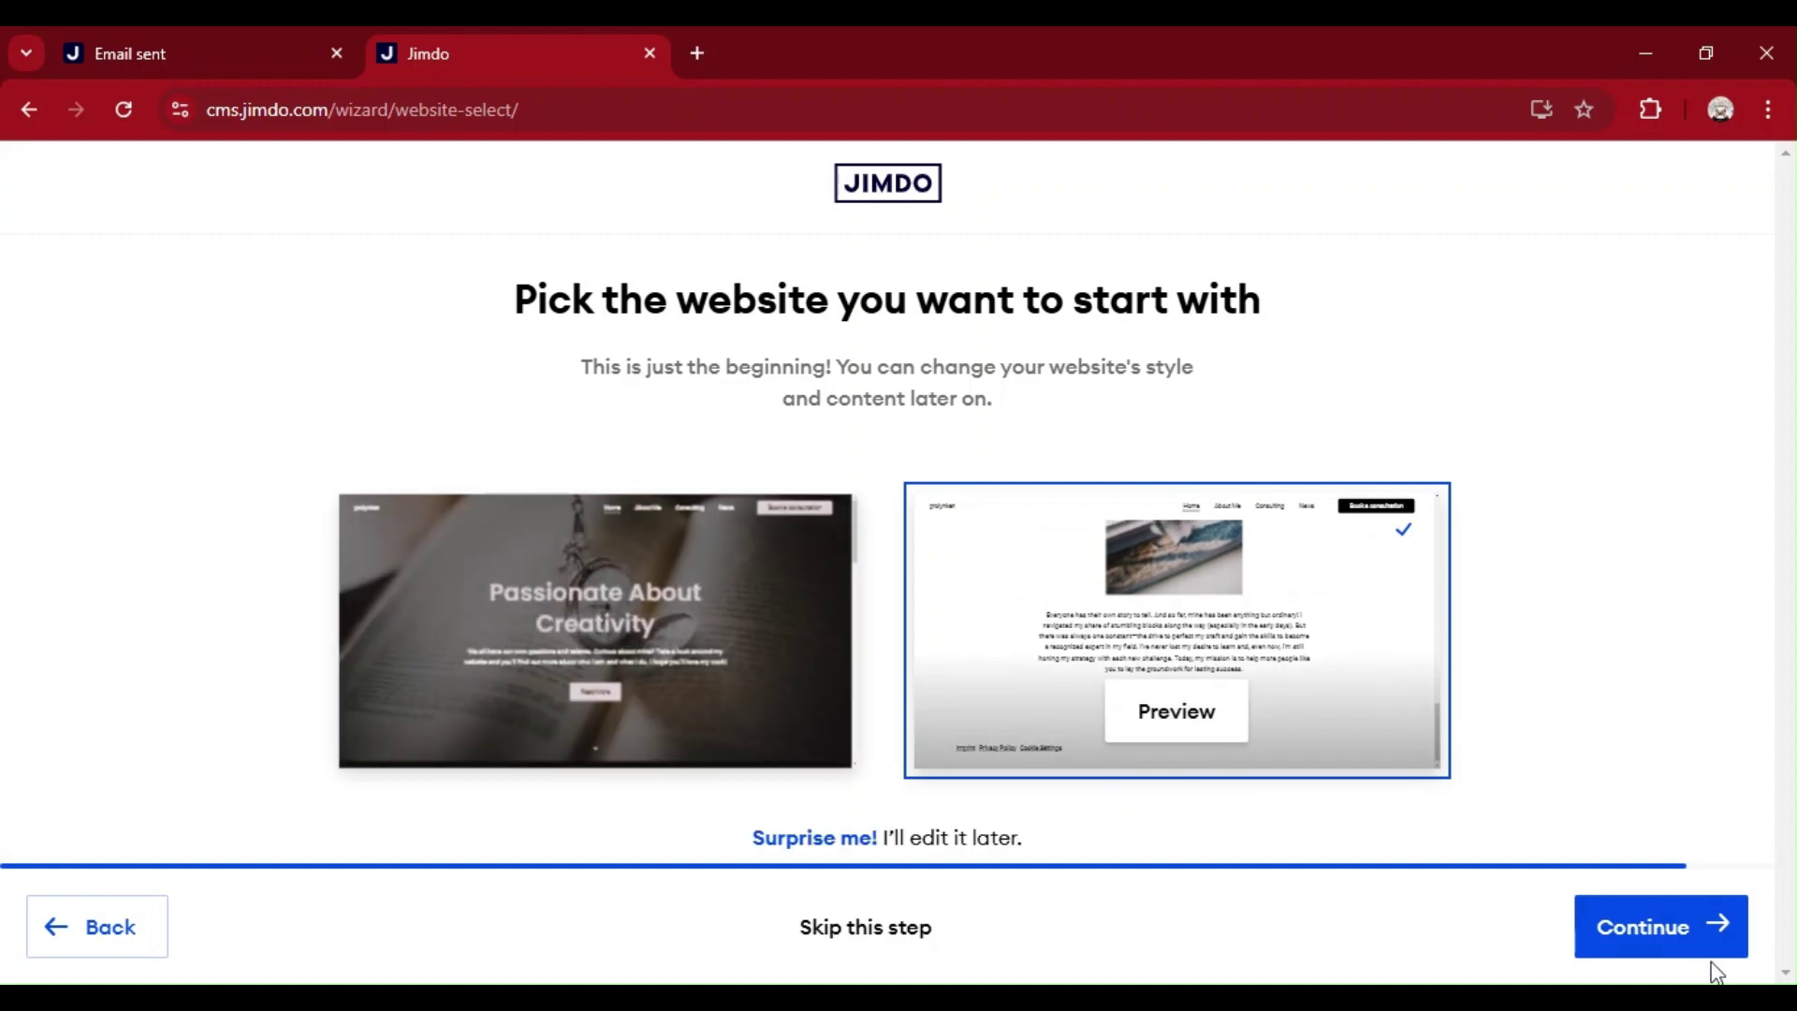
pyautogui.click(1701, 931)
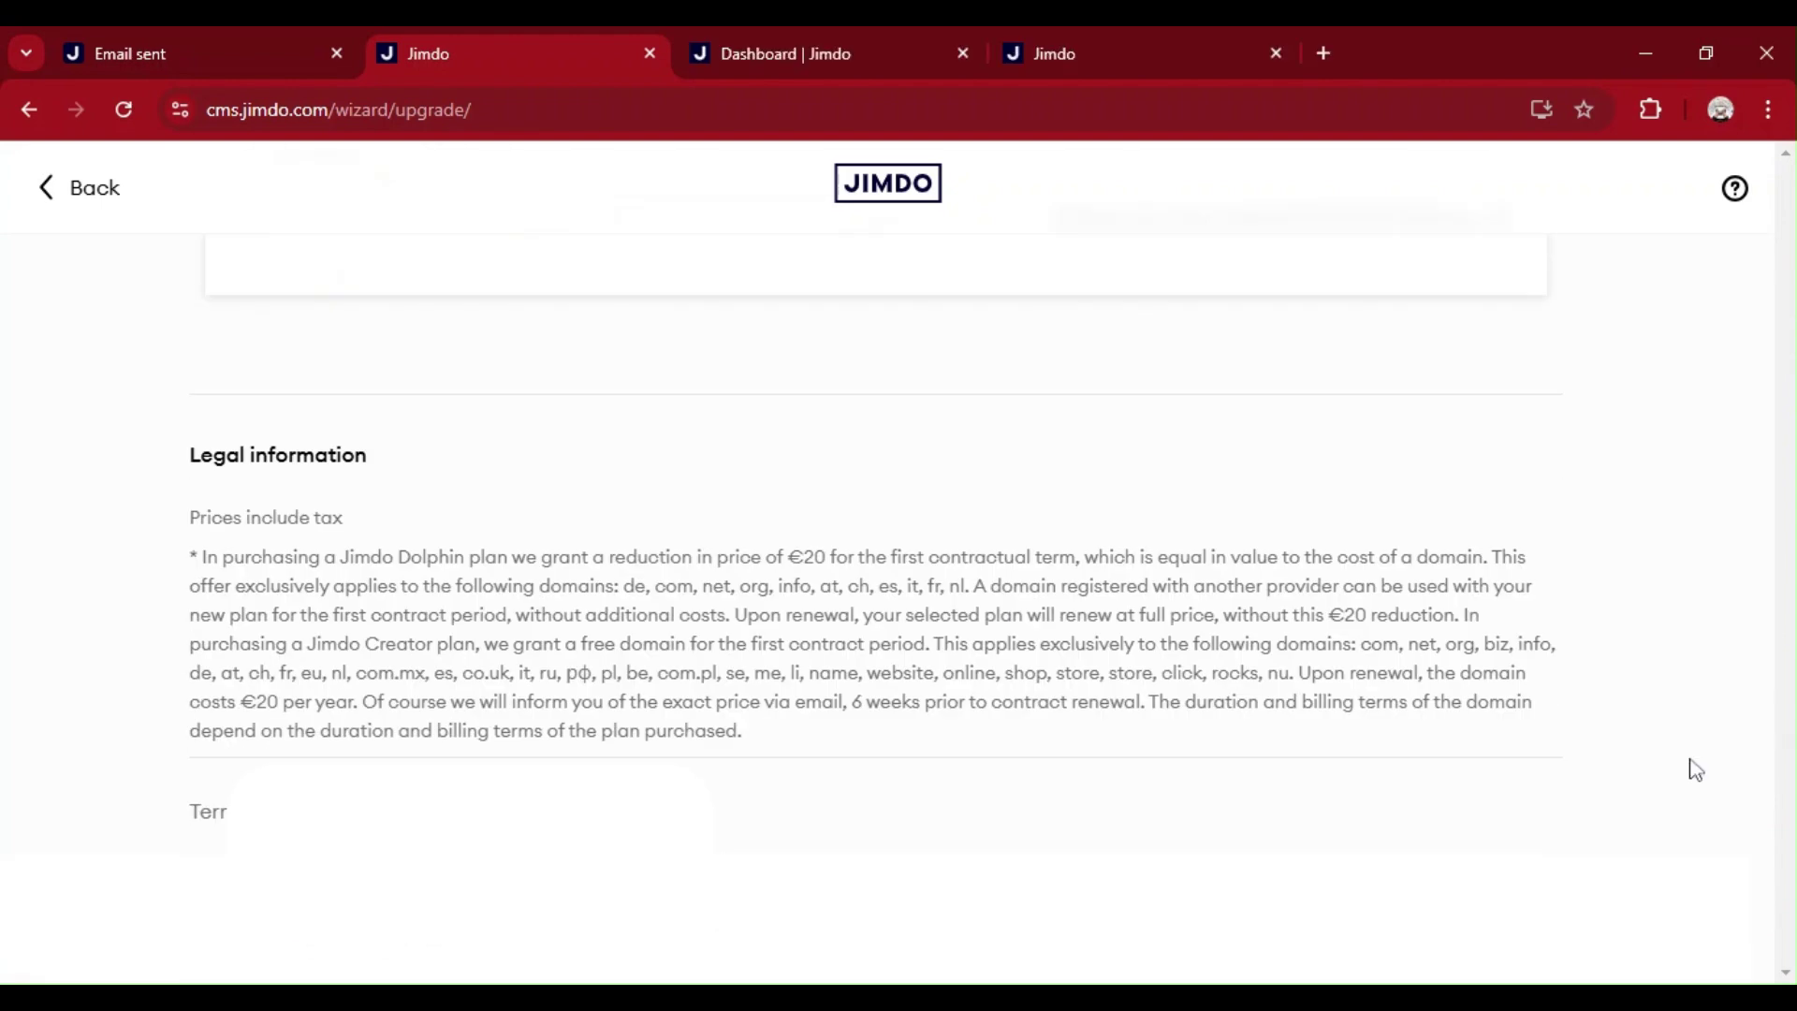
# Open the premium plan options and examine the website plans' prices and features.
pyautogui.scroll(5, 1690, 766)
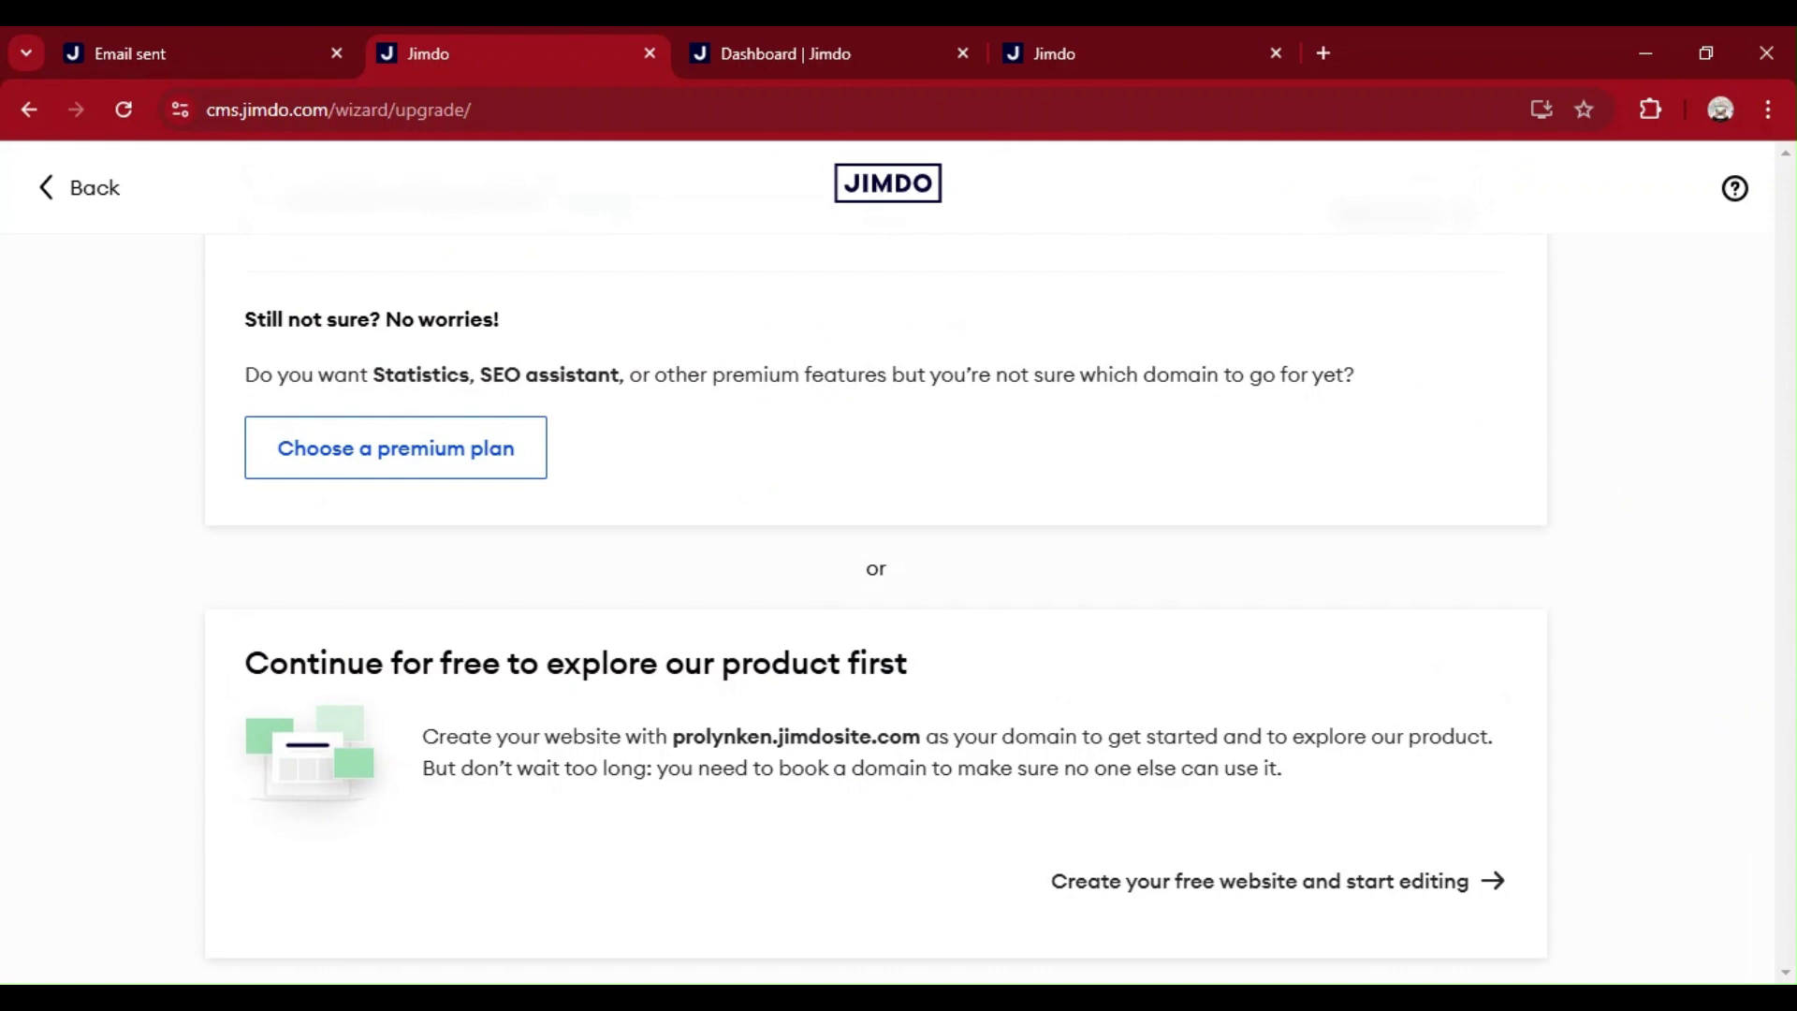
pyautogui.click(416, 454)
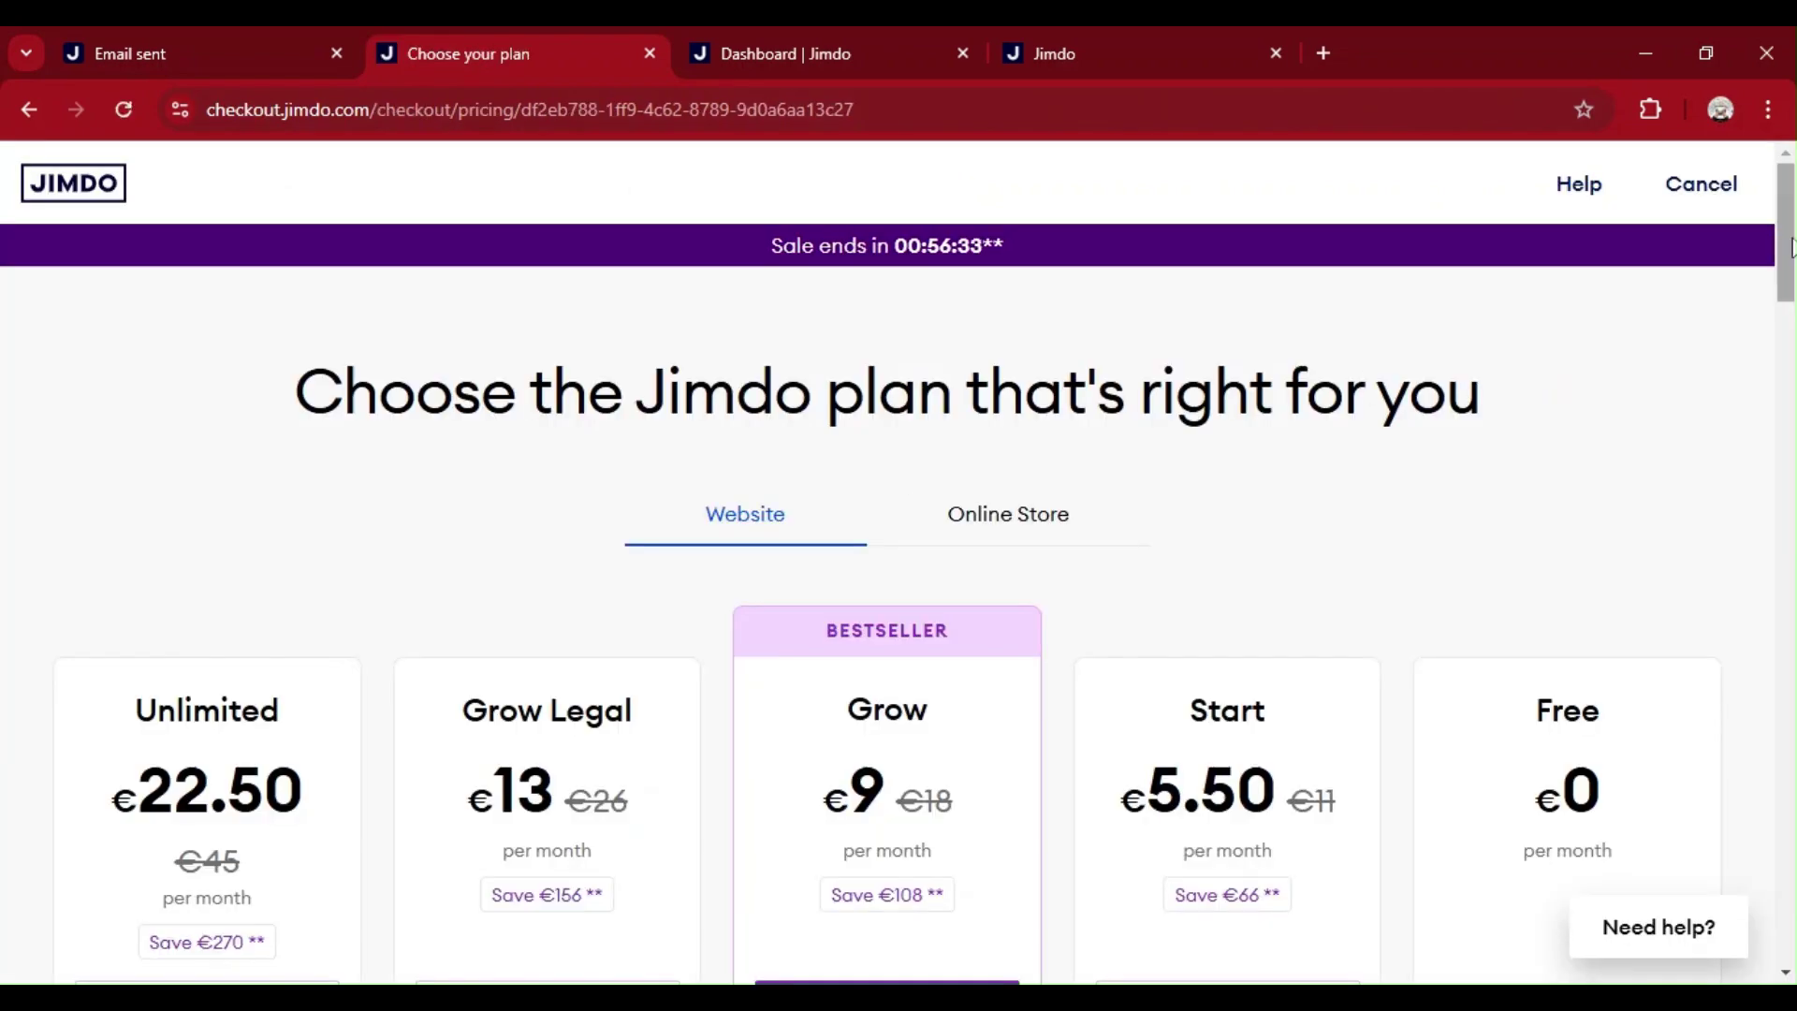
pyautogui.scroll(-3, 1563, 392)
pyautogui.moveTo(1785, 288); pyautogui.dragTo(1786, 300)
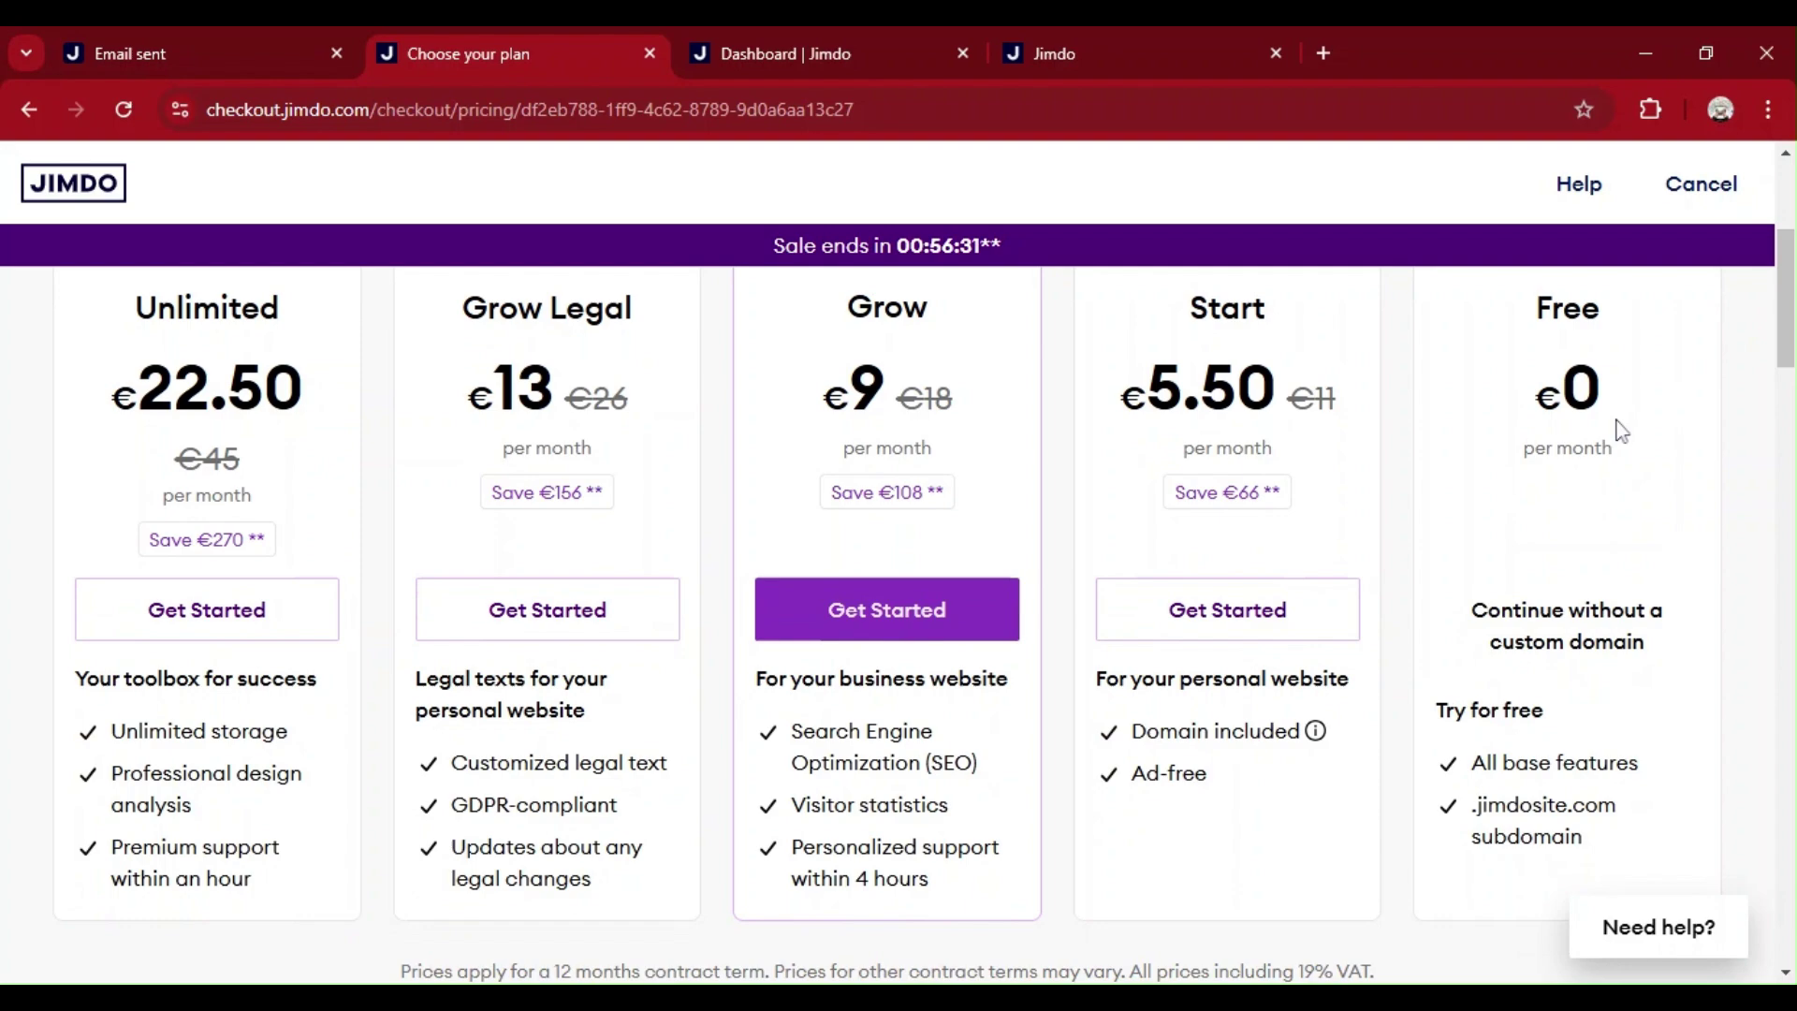
pyautogui.moveTo(1784, 313); pyautogui.dragTo(1792, 842)
pyautogui.moveTo(1793, 777); pyautogui.dragTo(1790, 260)
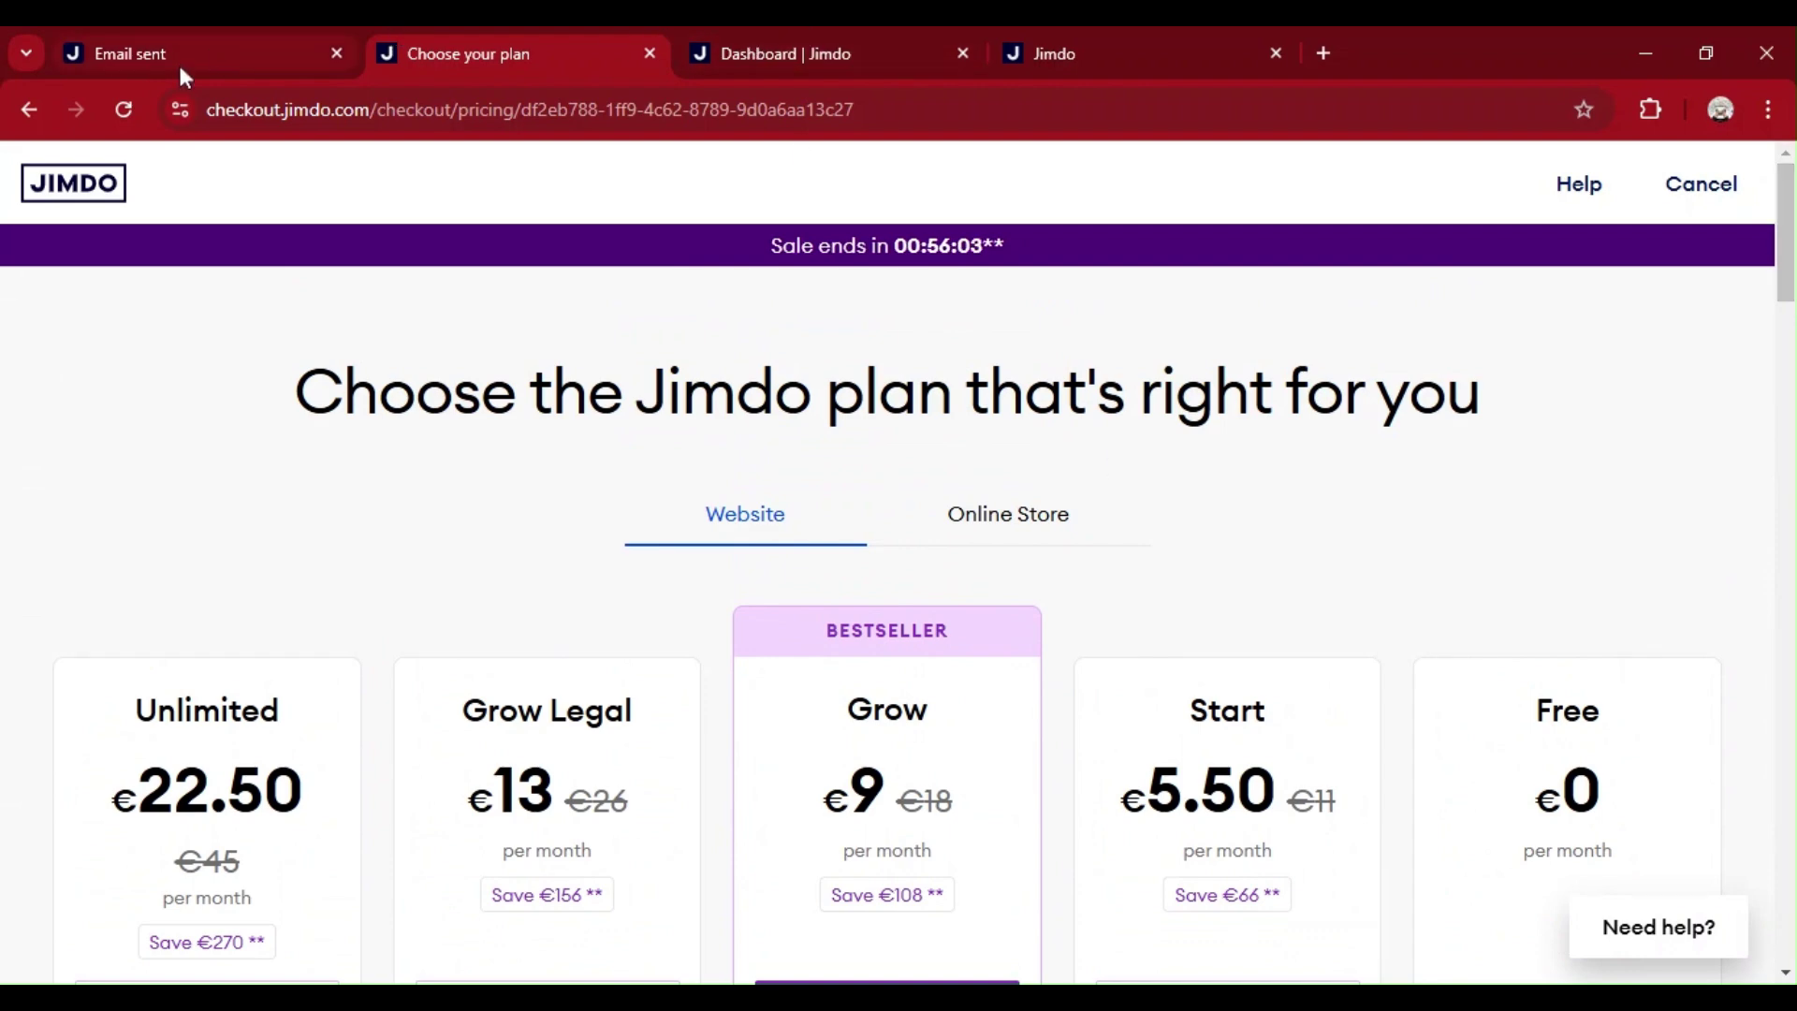
# Return from the plans and create the free website with the prolynken.jimdosite.com domain.
pyautogui.click(29, 111)
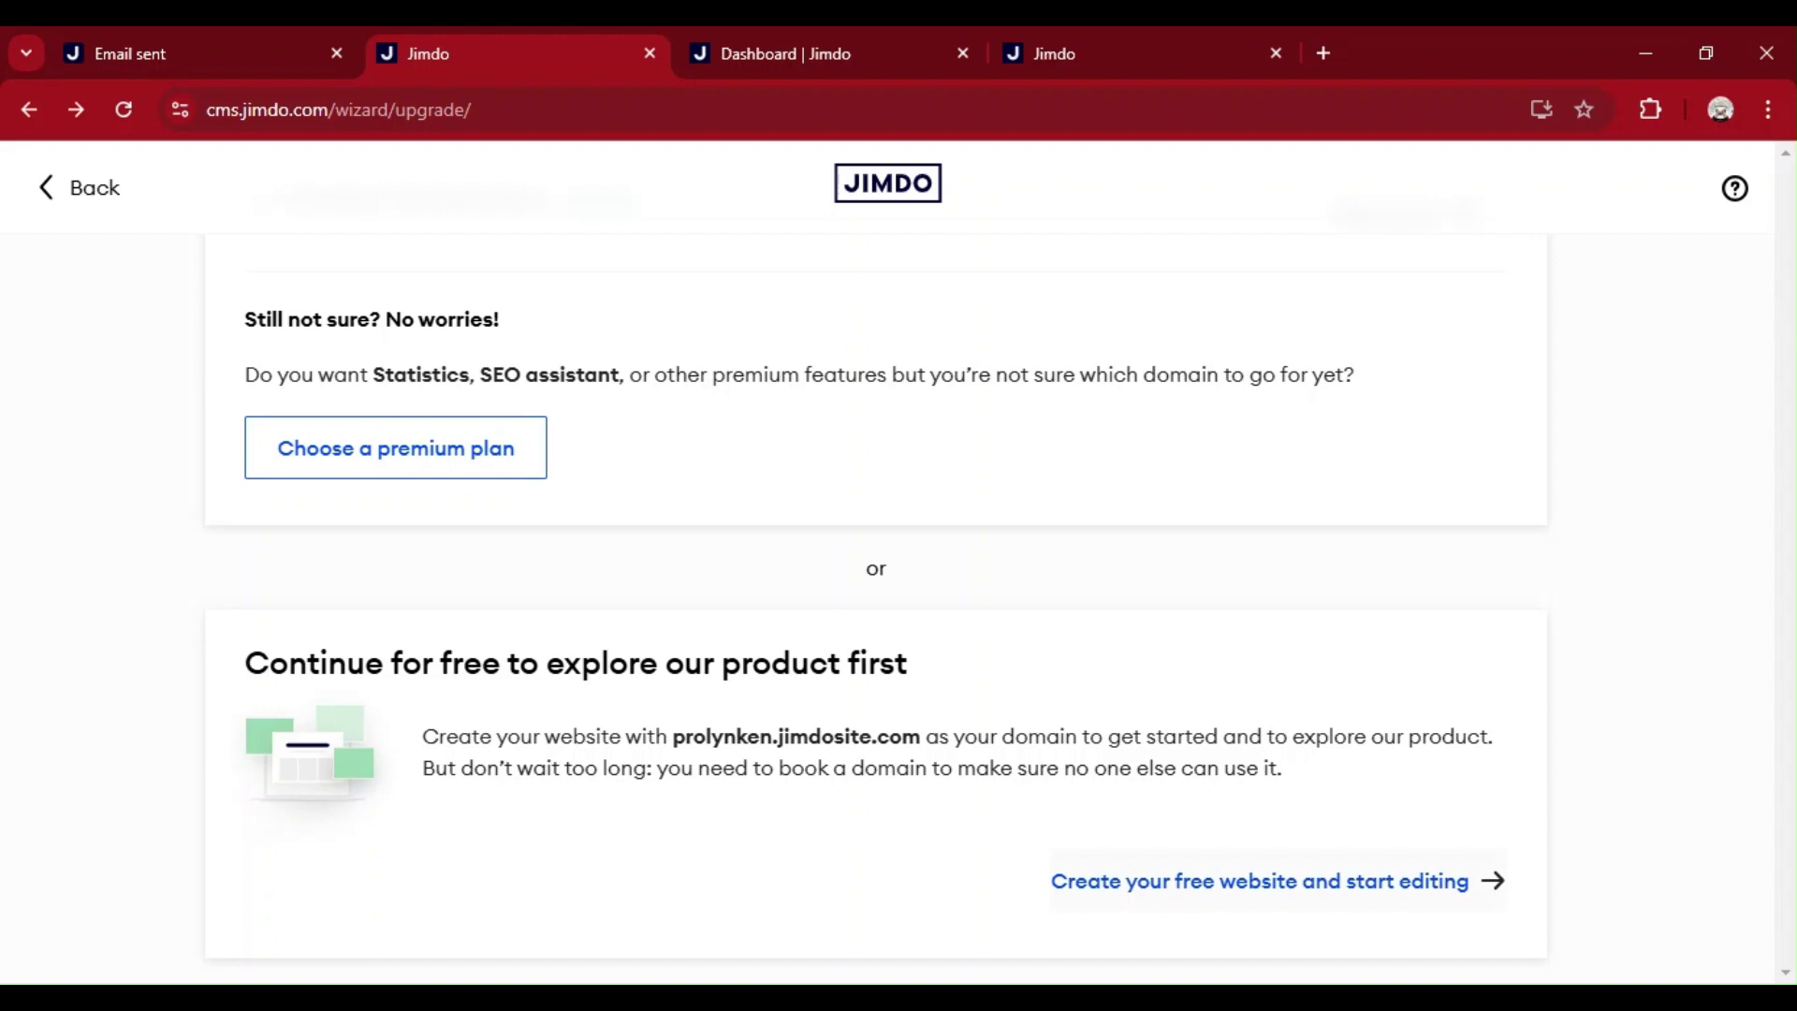
pyautogui.click(1176, 891)
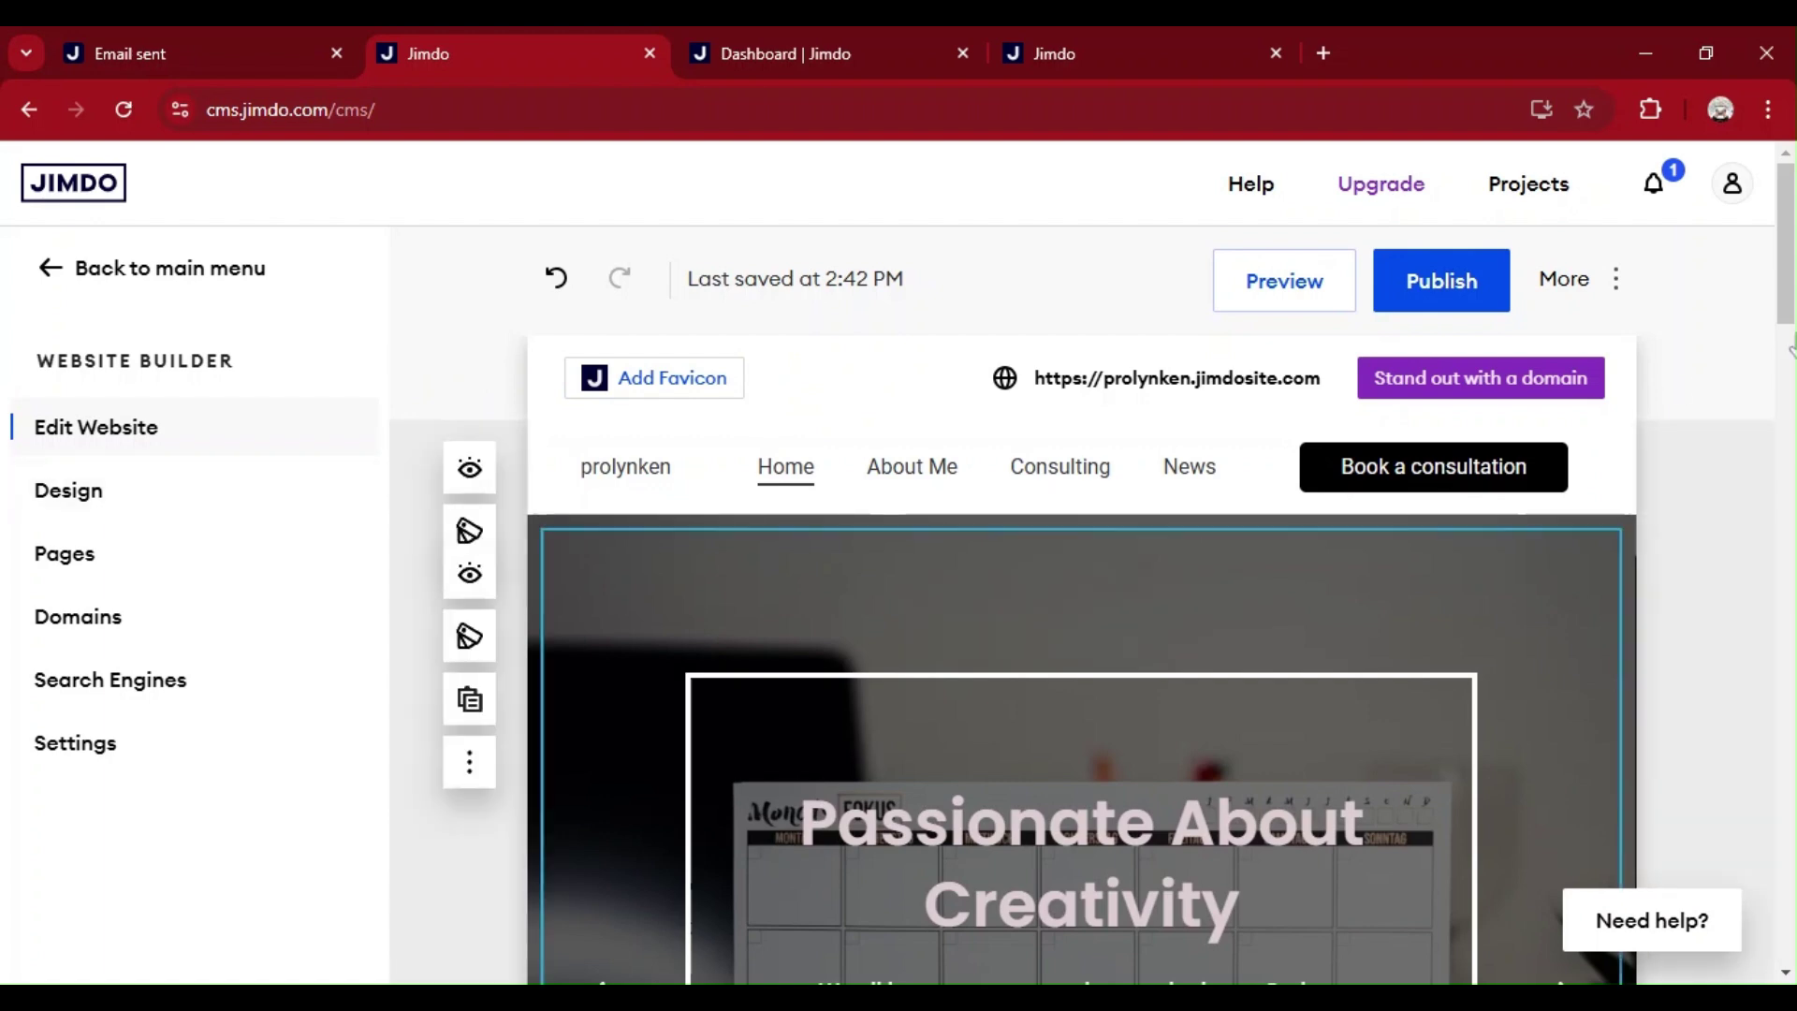
# Preview the home page down to its footer, dismiss the plan offer, and return to editing the website.
pyautogui.moveTo(1788, 287); pyautogui.dragTo(1729, 284)
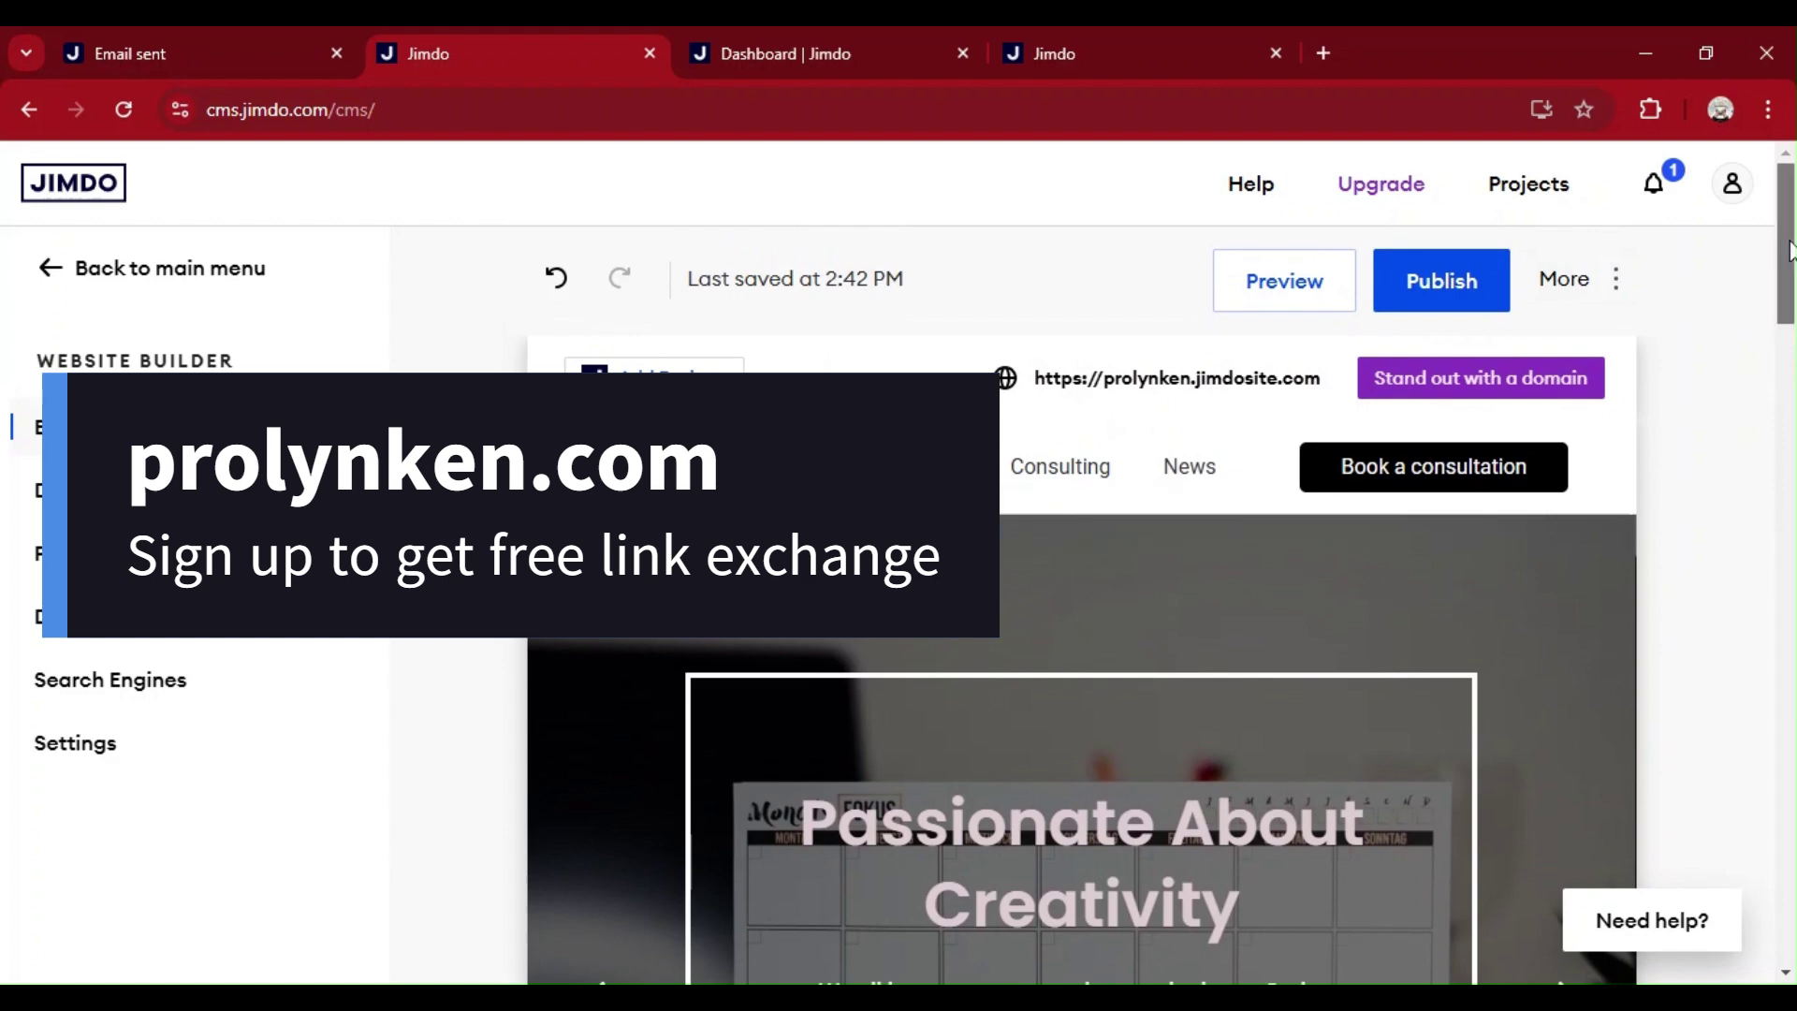
pyautogui.moveTo(1790, 251); pyautogui.dragTo(1790, 314)
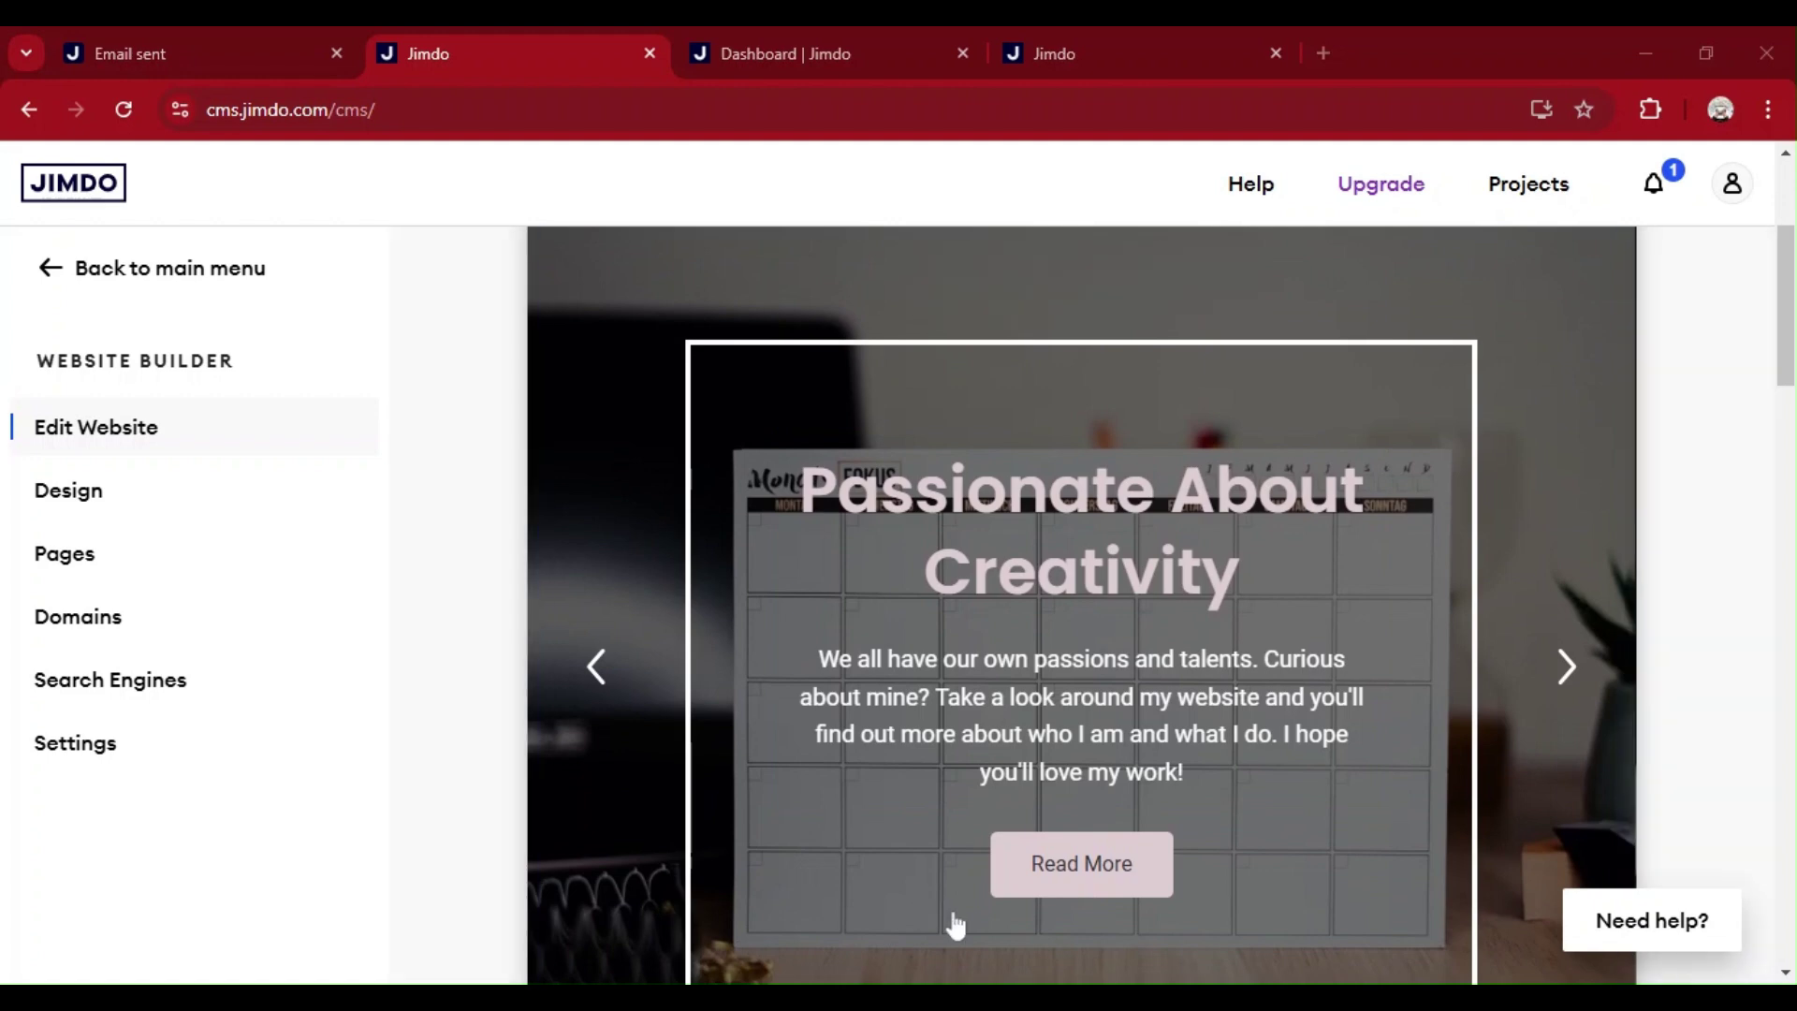
pyautogui.scroll(1, 955, 925)
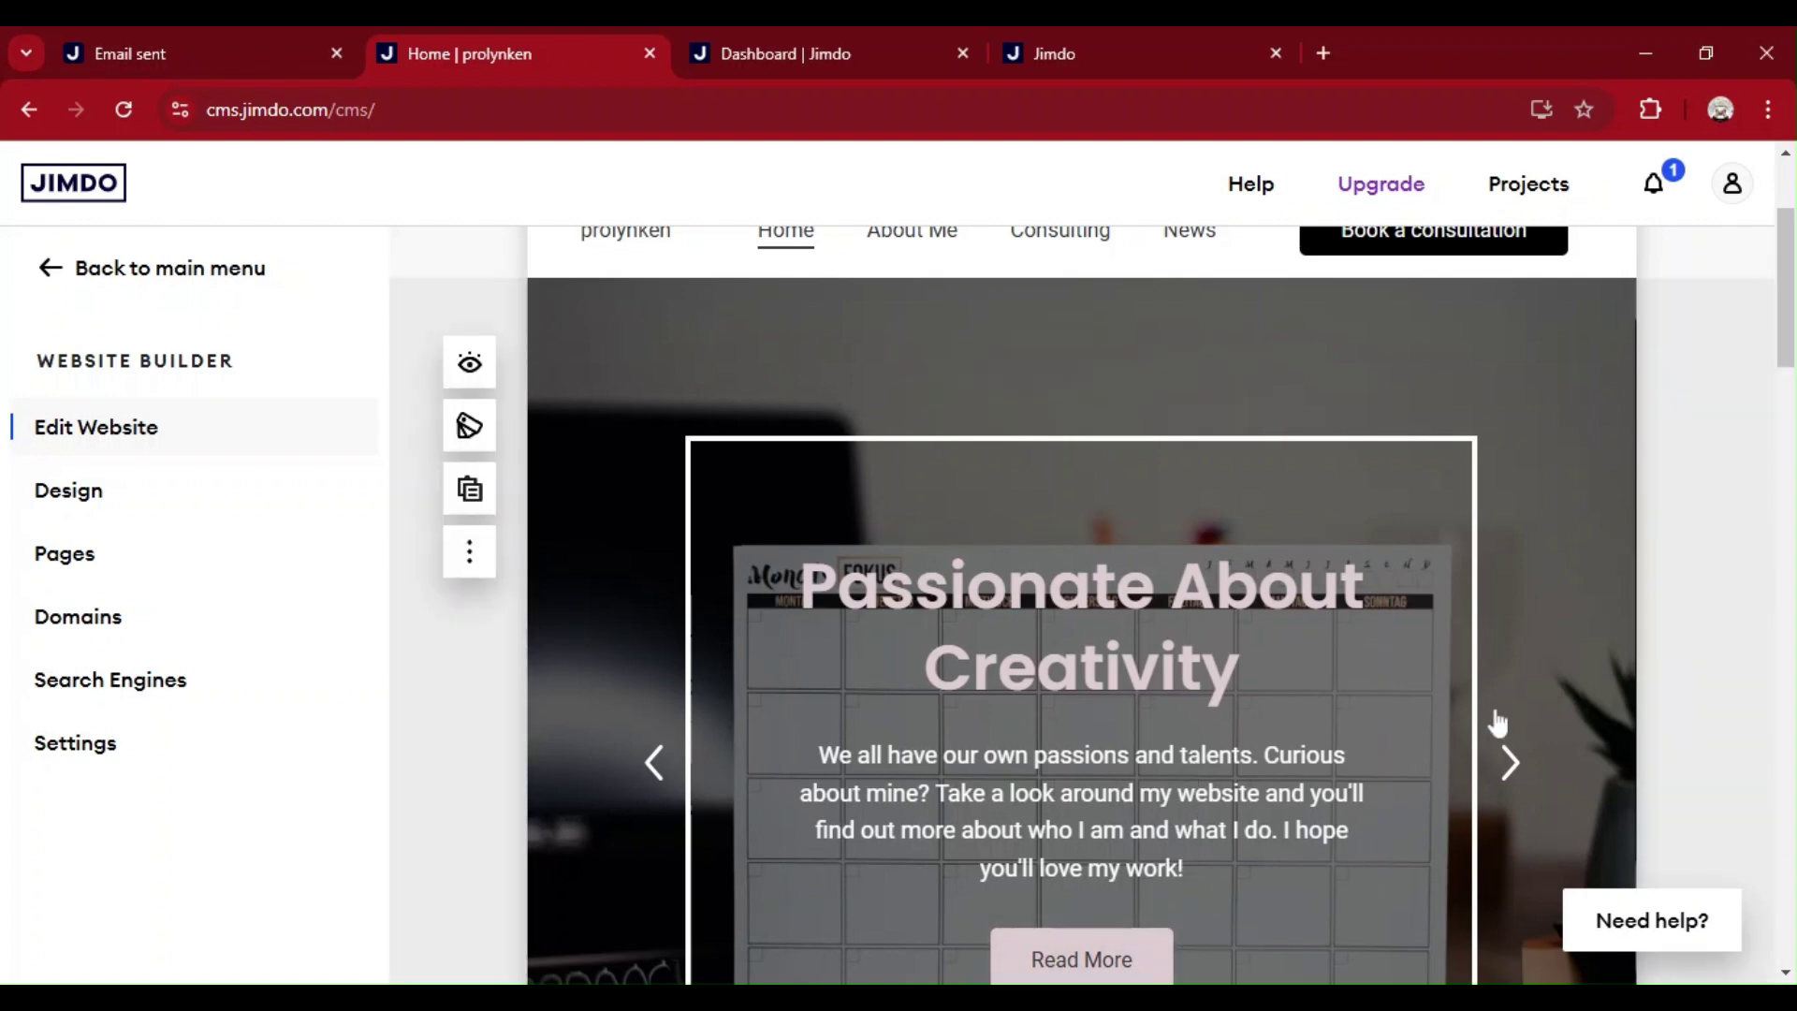
pyautogui.moveTo(1786, 335); pyautogui.dragTo(1788, 290)
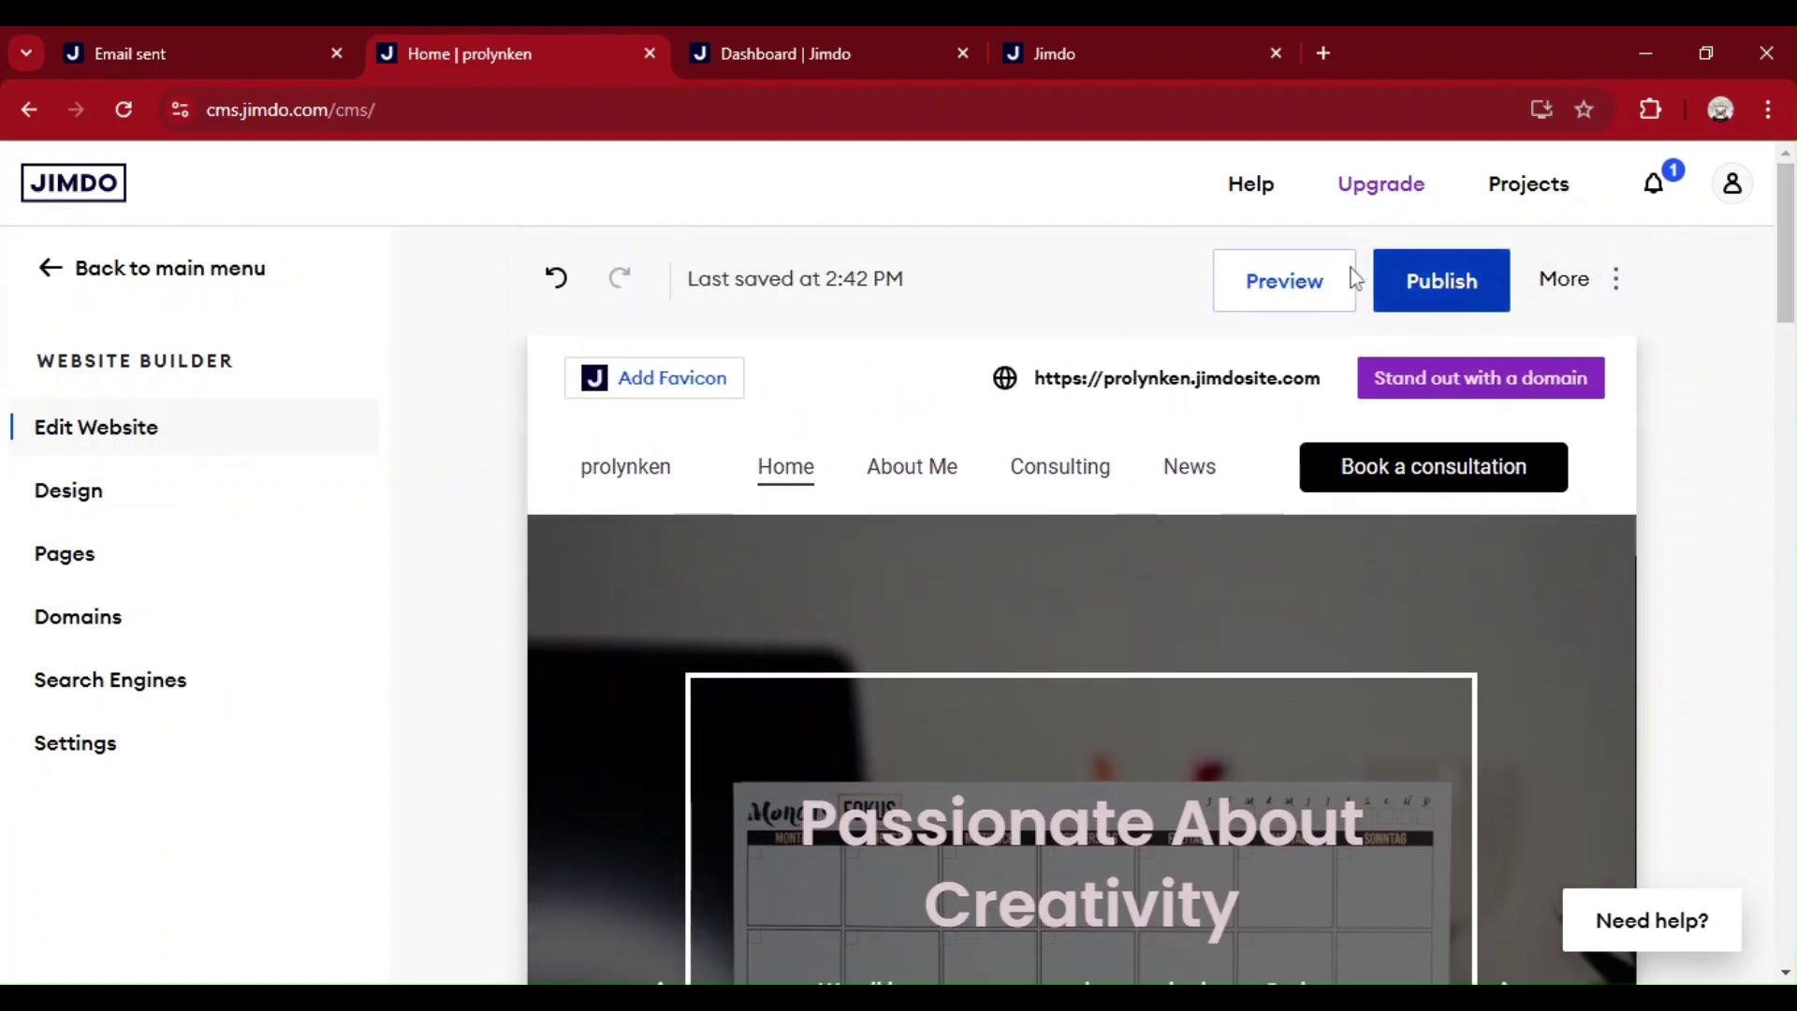
pyautogui.click(1304, 285)
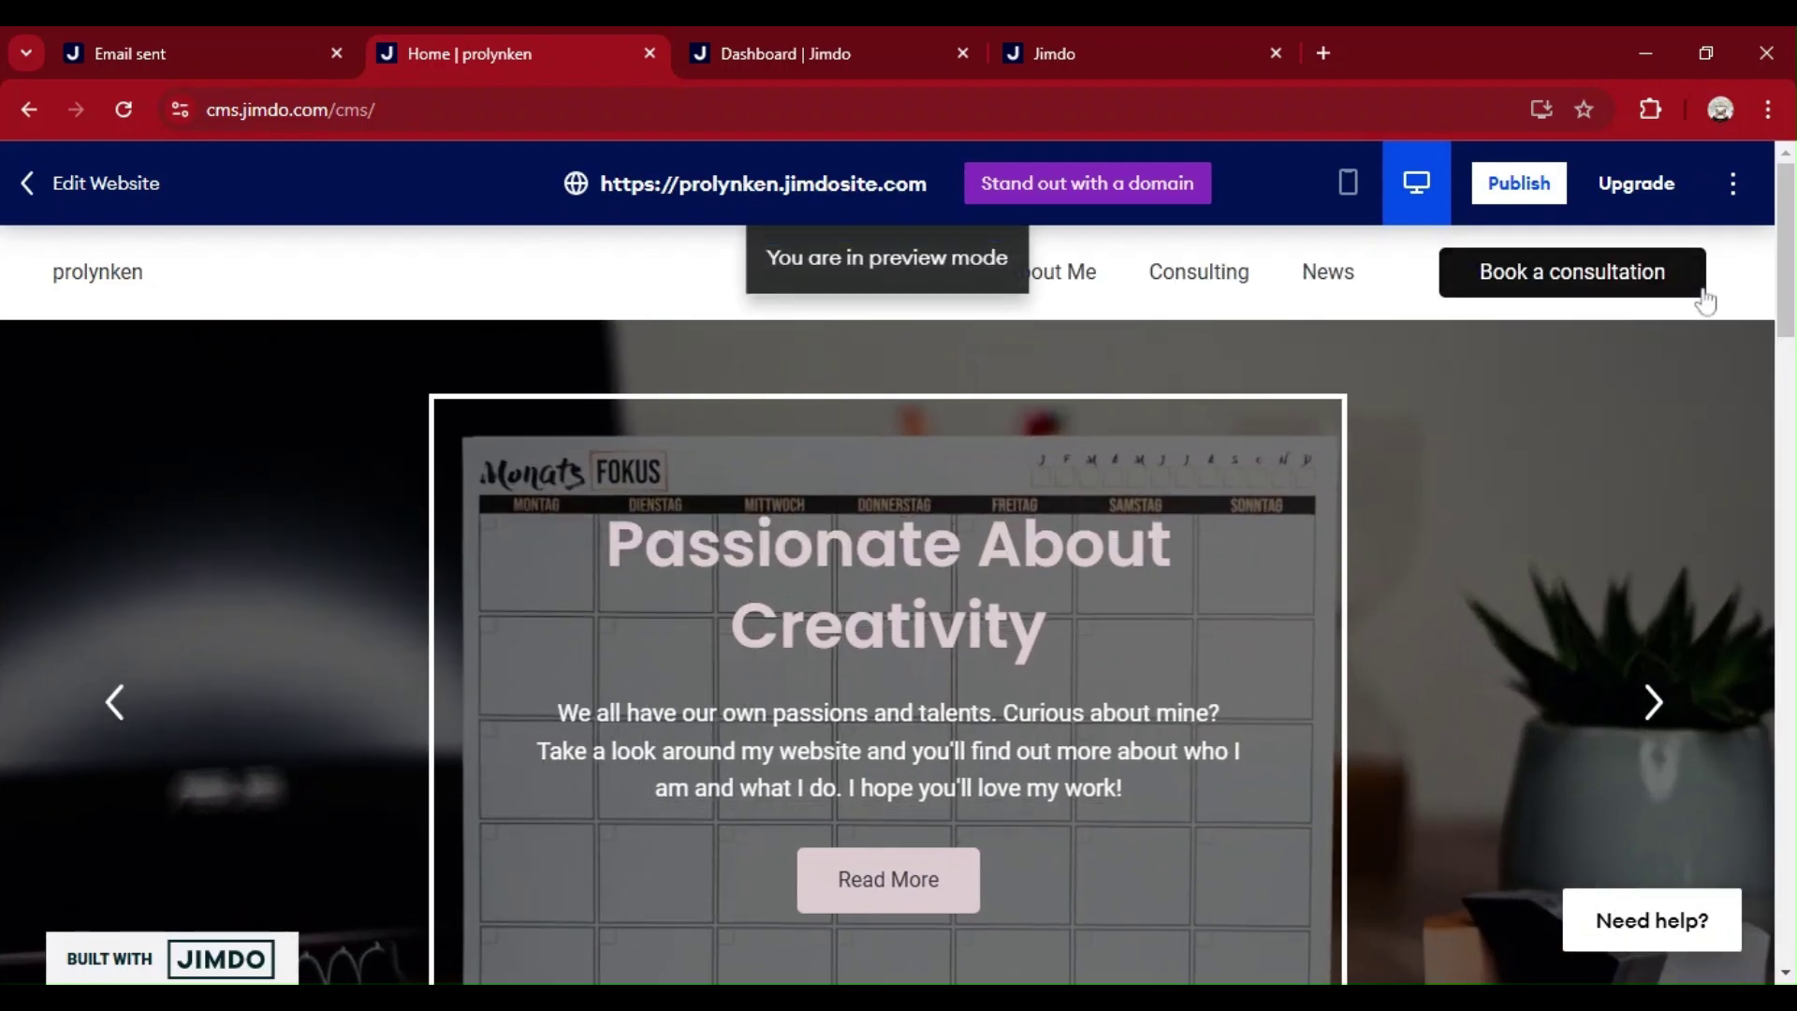
pyautogui.moveTo(1790, 239); pyautogui.dragTo(1792, 418)
pyautogui.scroll(-4, 898, 562)
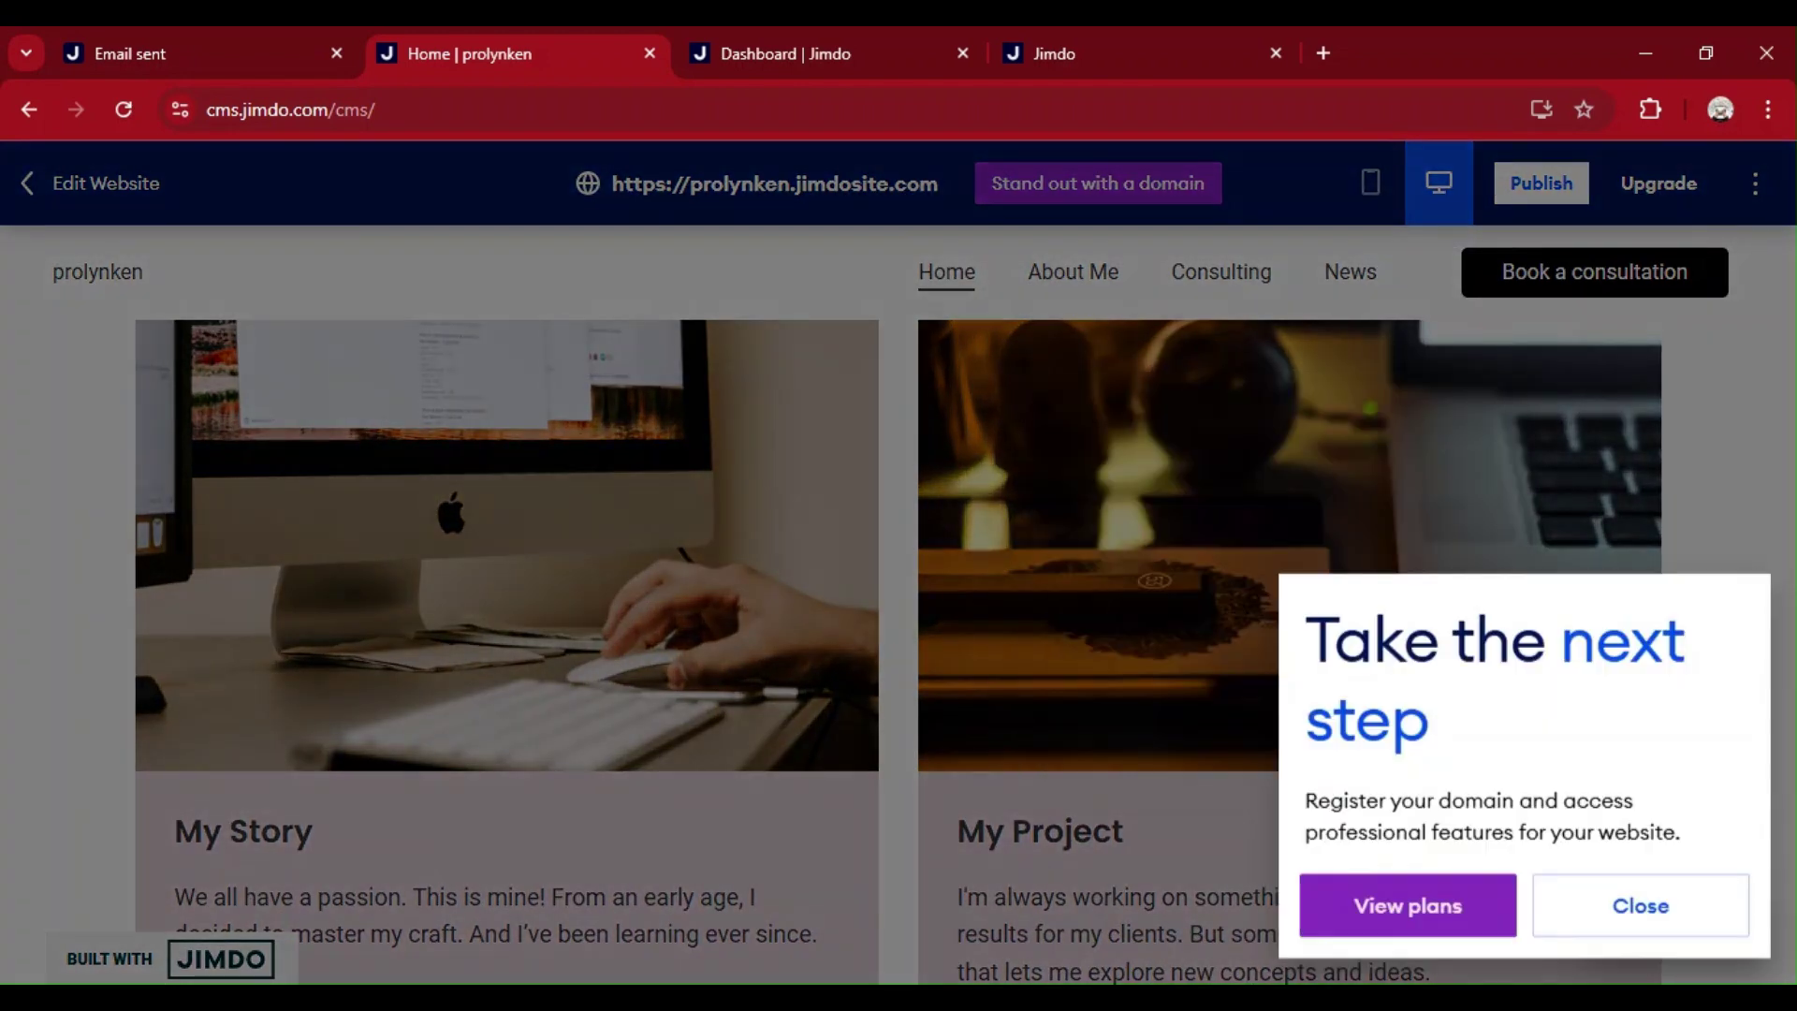
pyautogui.click(1689, 924)
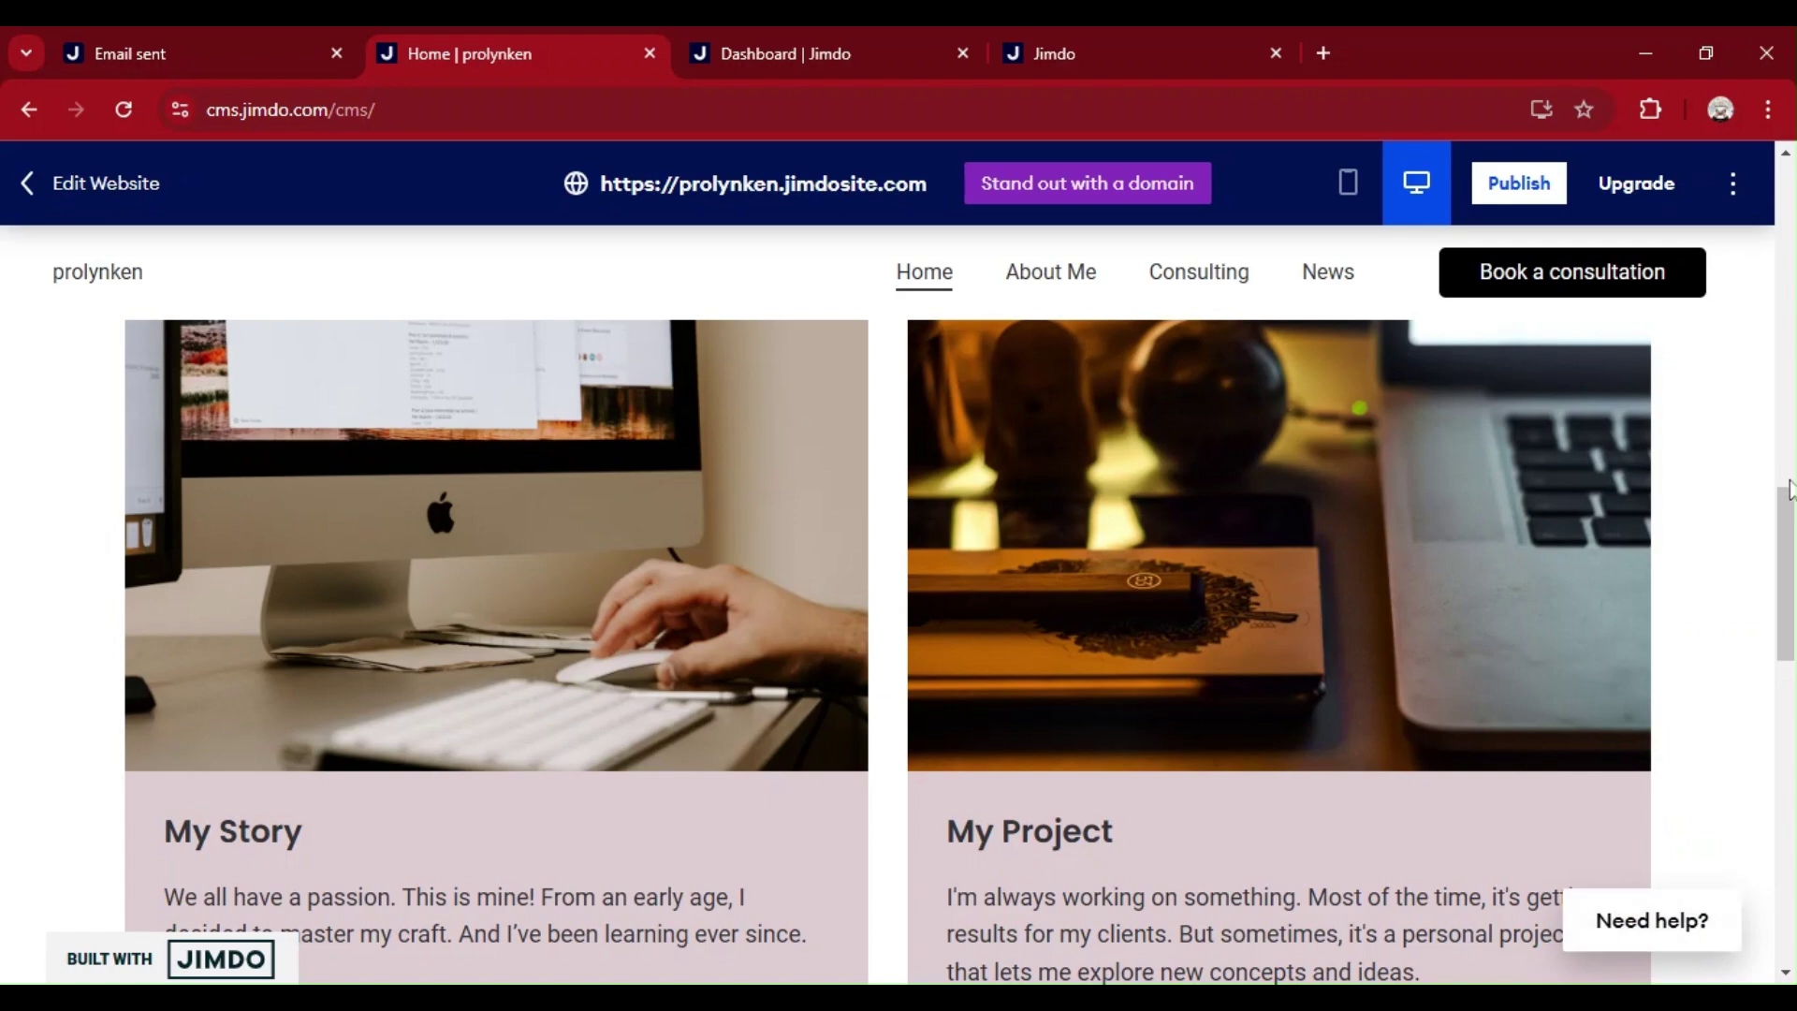
pyautogui.scroll(-4, 1789, 487)
pyautogui.scroll(-2, 1788, 486)
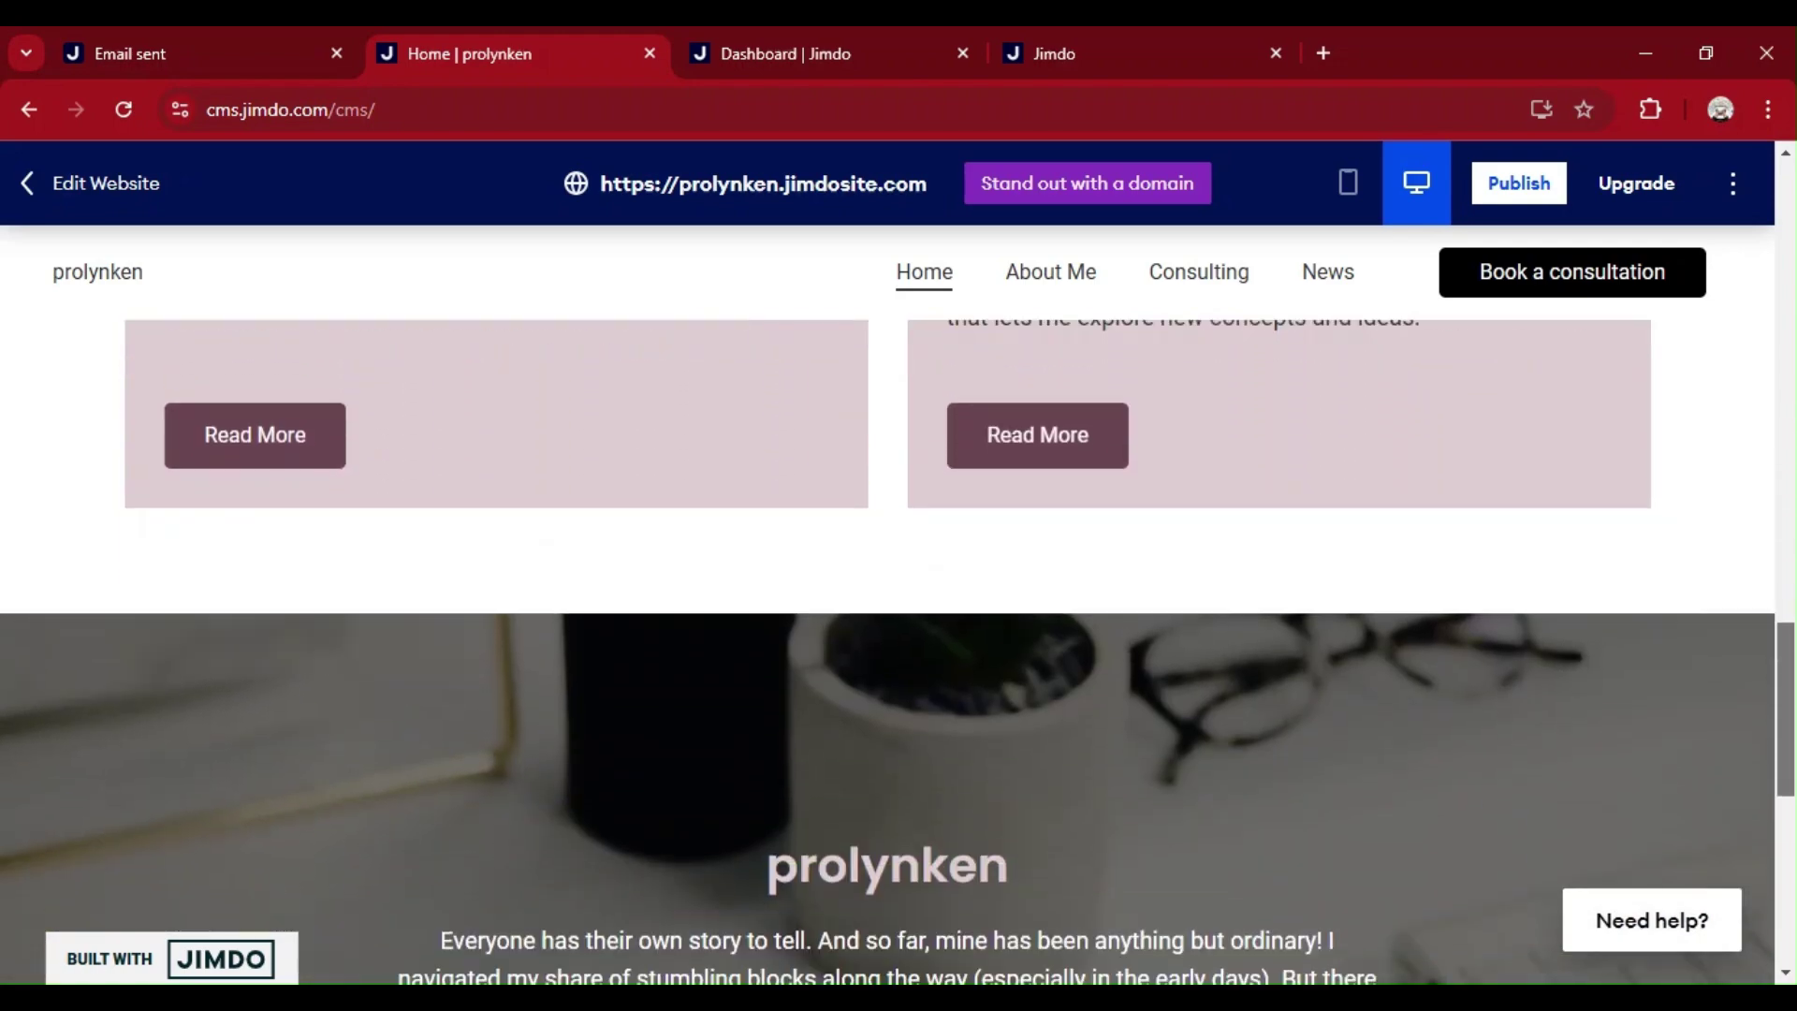
pyautogui.scroll(-8, 898, 655)
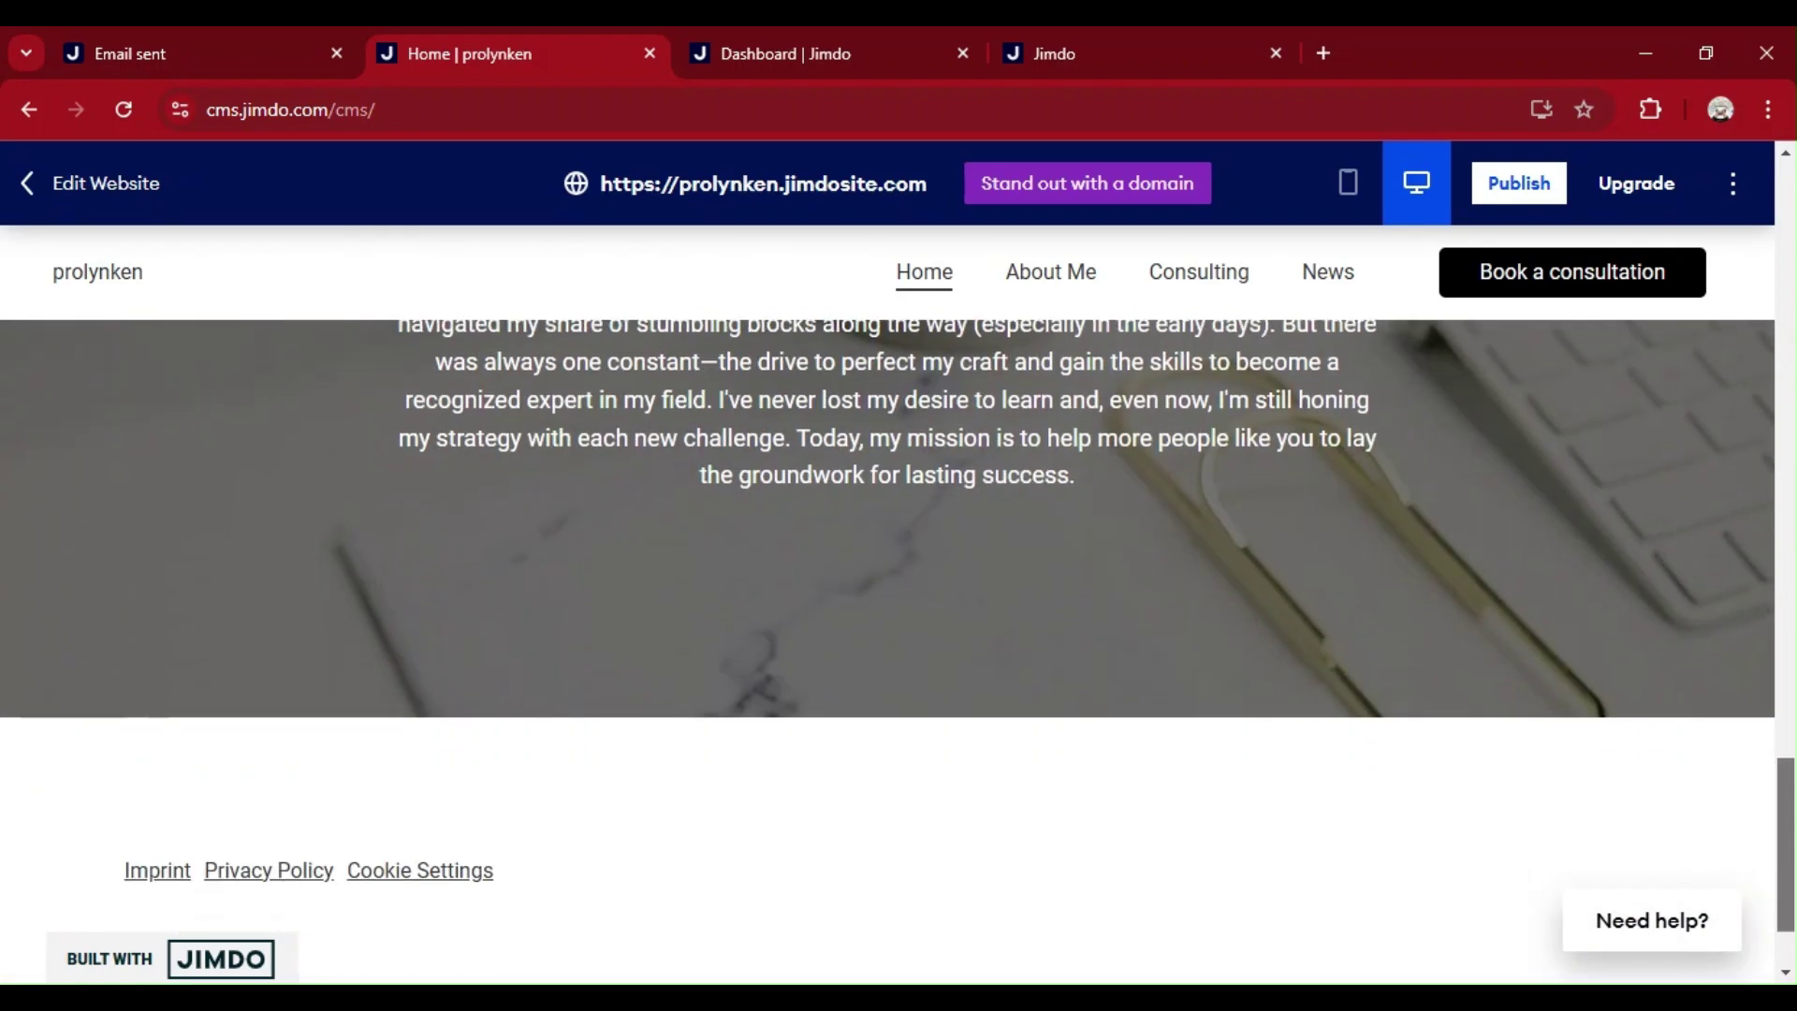
pyautogui.scroll(2, 1387, 550)
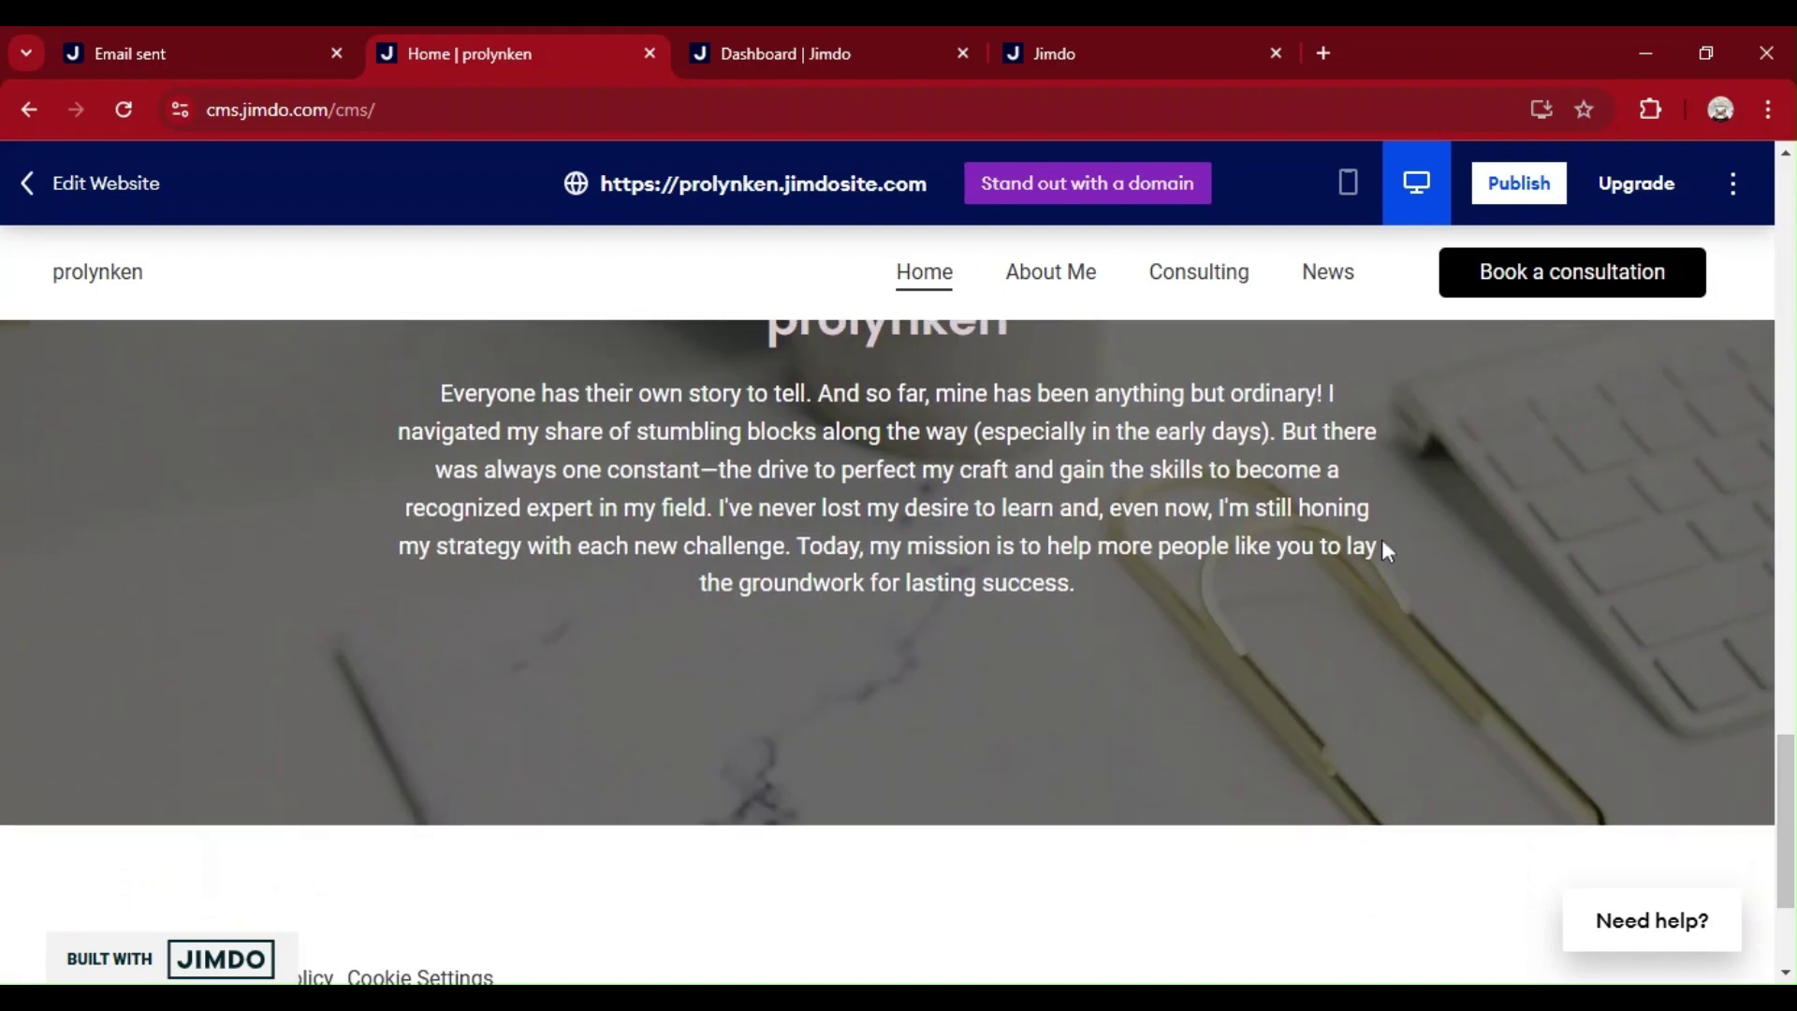
pyautogui.click(106, 187)
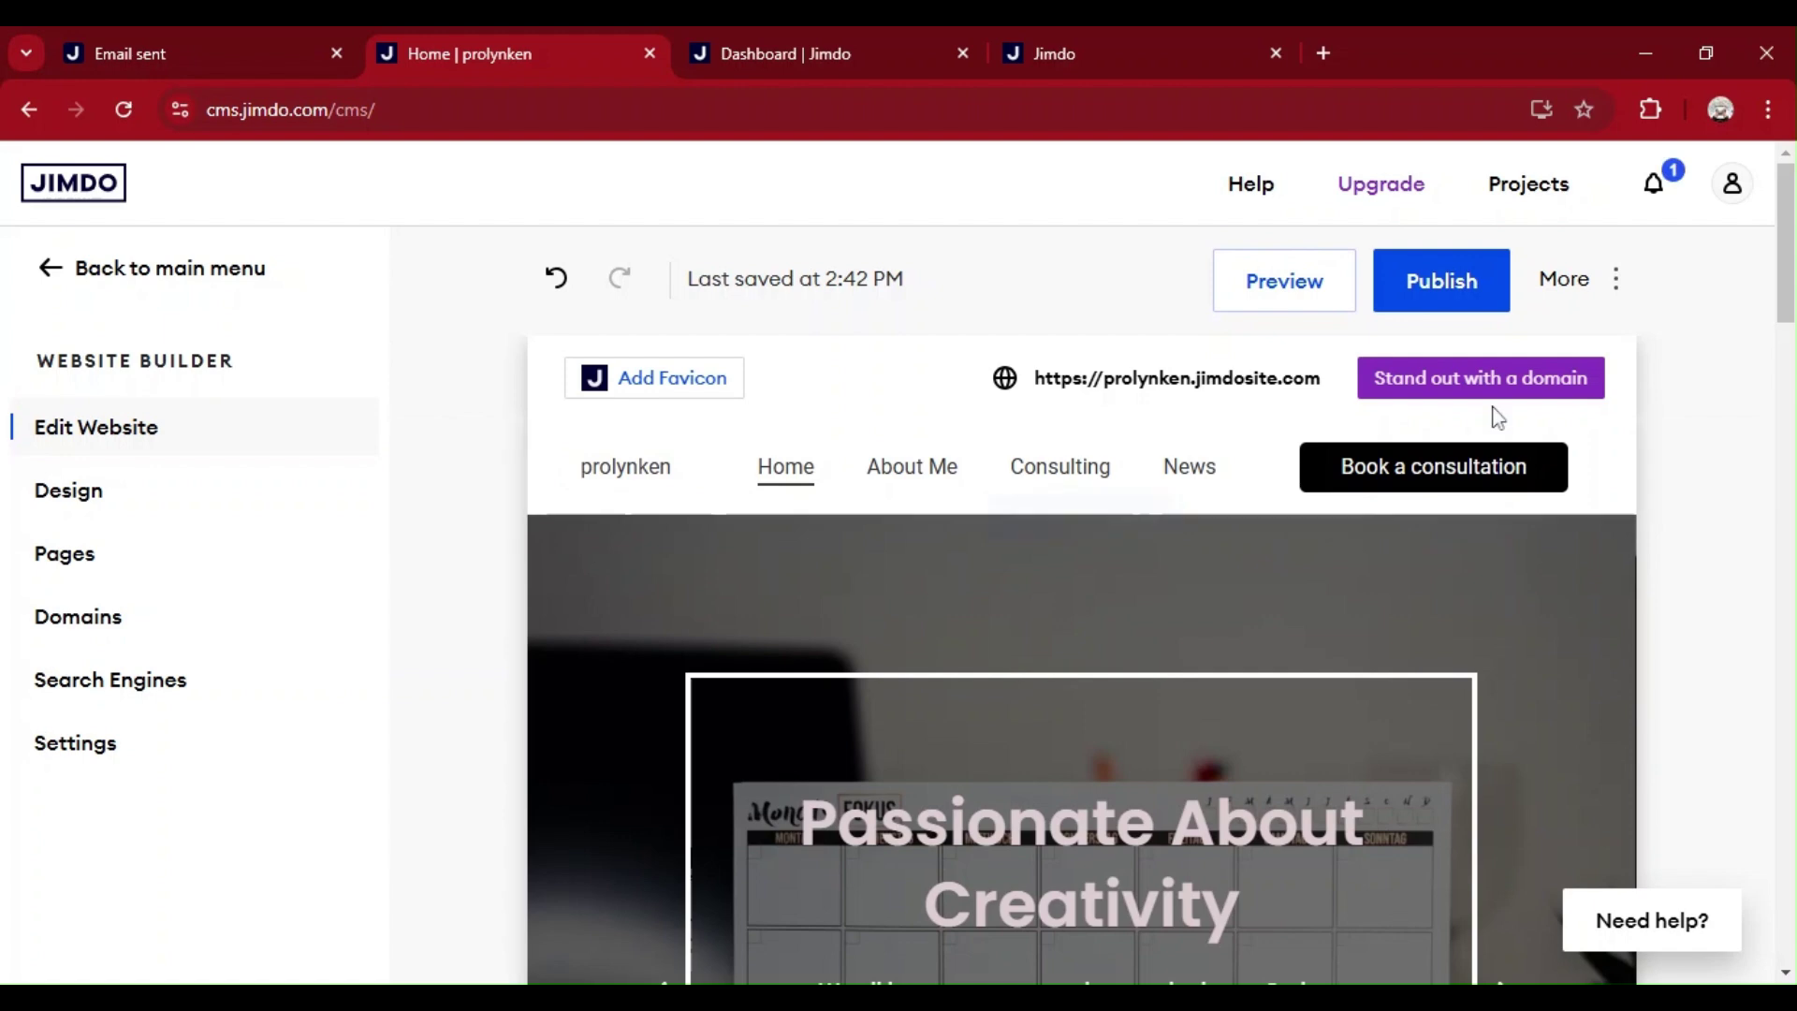
# Replace the "Passionate About Creativity" heading on the home page's first slide with "PROLYNKEN".
pyautogui.scroll(-4, 1498, 416)
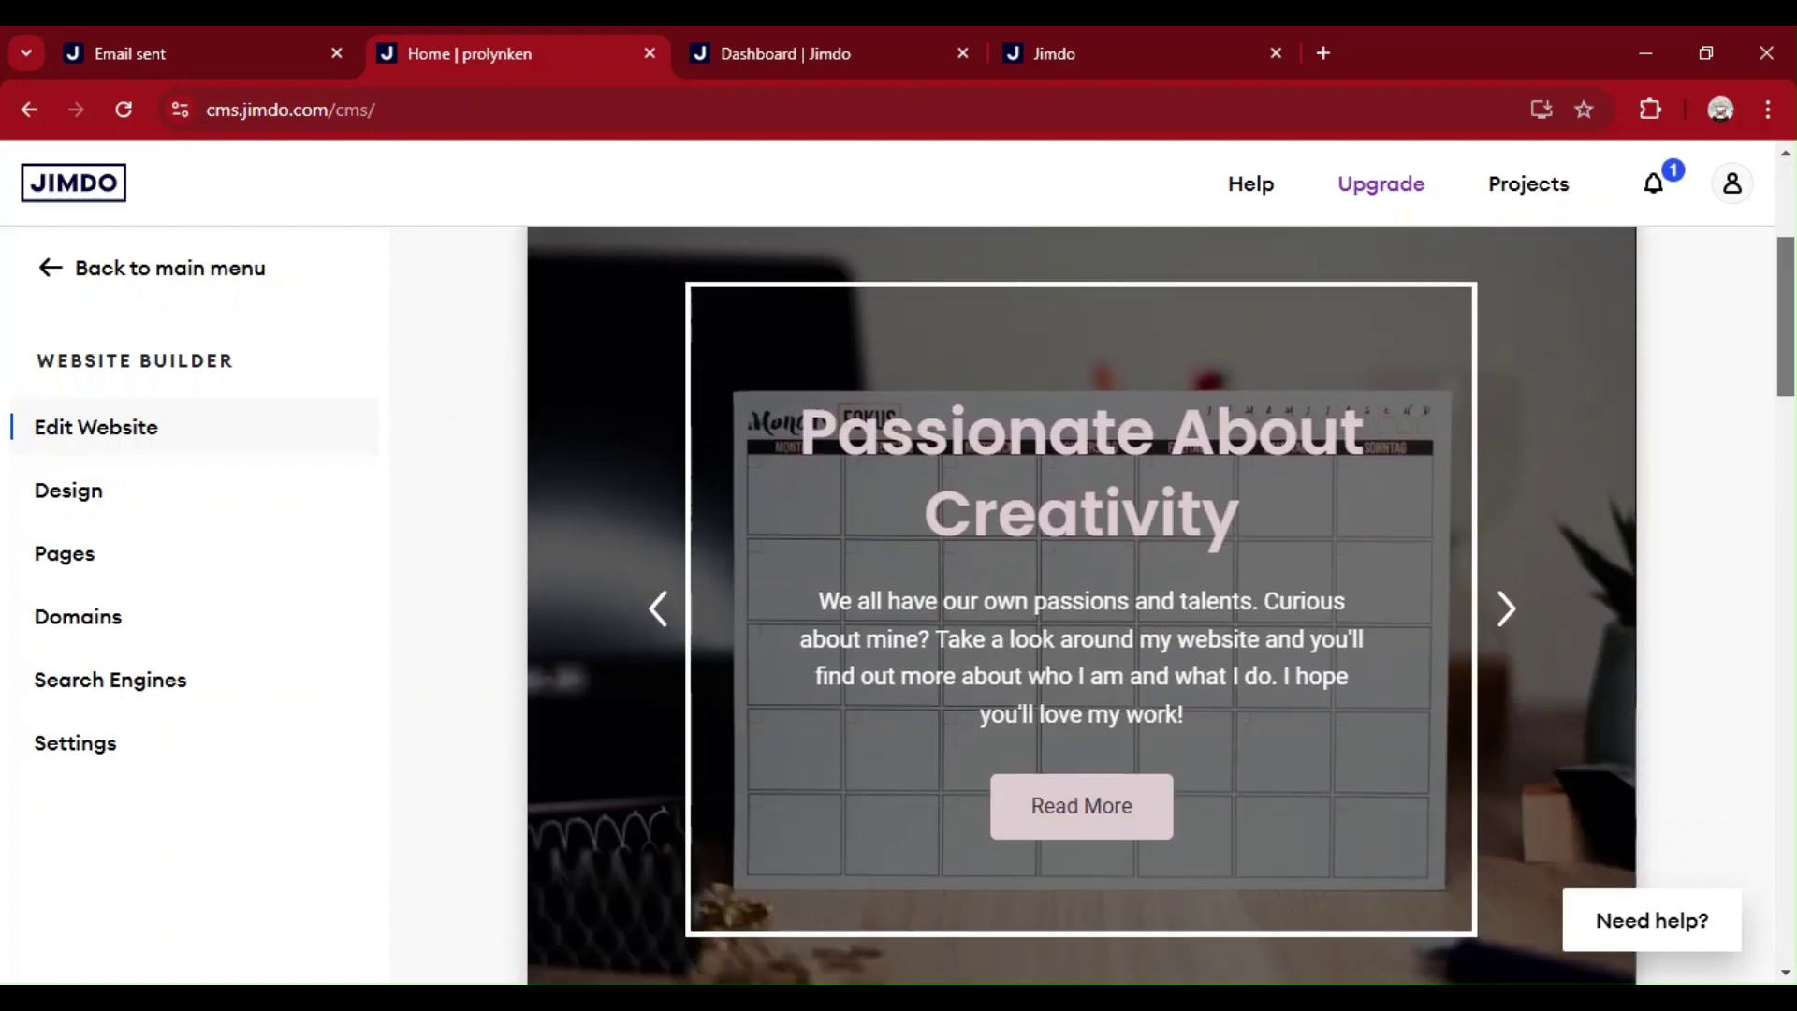
pyautogui.click(1208, 529)
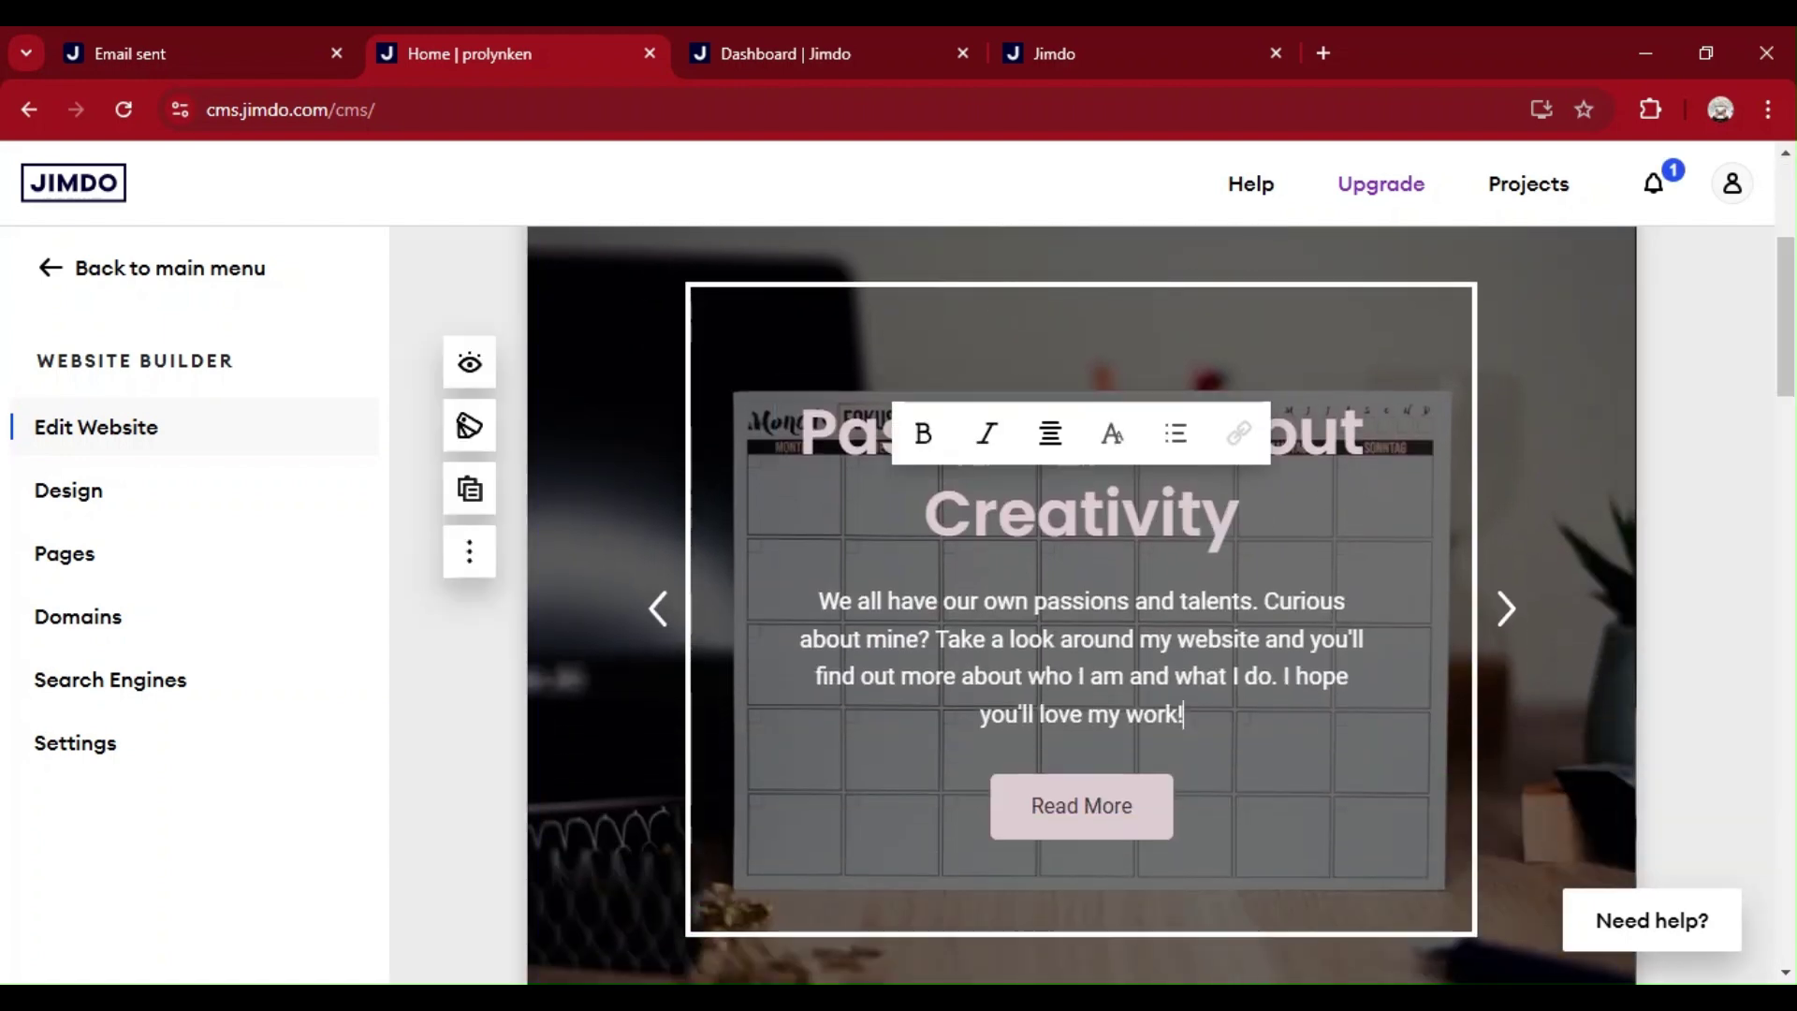
pyautogui.click(1240, 515)
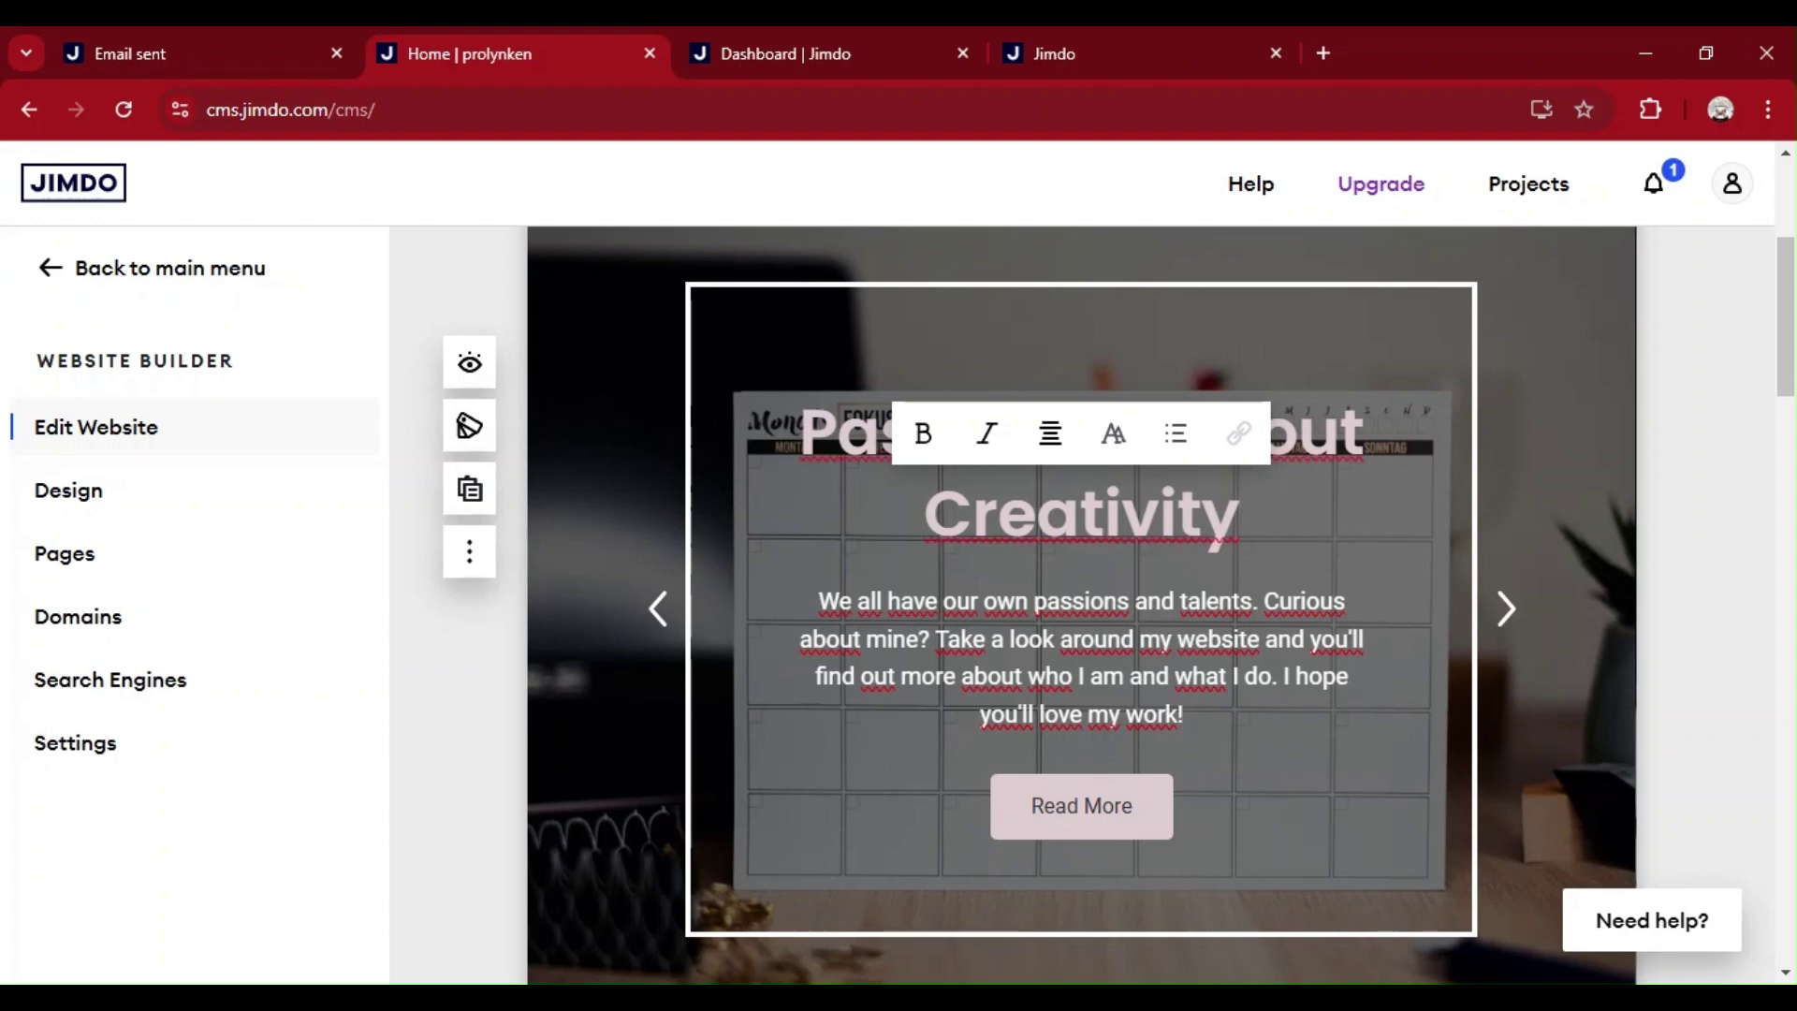
pyautogui.press('BackSpace')
pyautogui.press('BackSpace')
pyautogui.press('BackSpace')
pyautogui.press('BackSpace')
pyautogui.press('BackSpace')
pyautogui.press('BackSpace')
pyautogui.press('BackSpace')
pyautogui.press('BackSpace')
pyautogui.press('BackSpace')
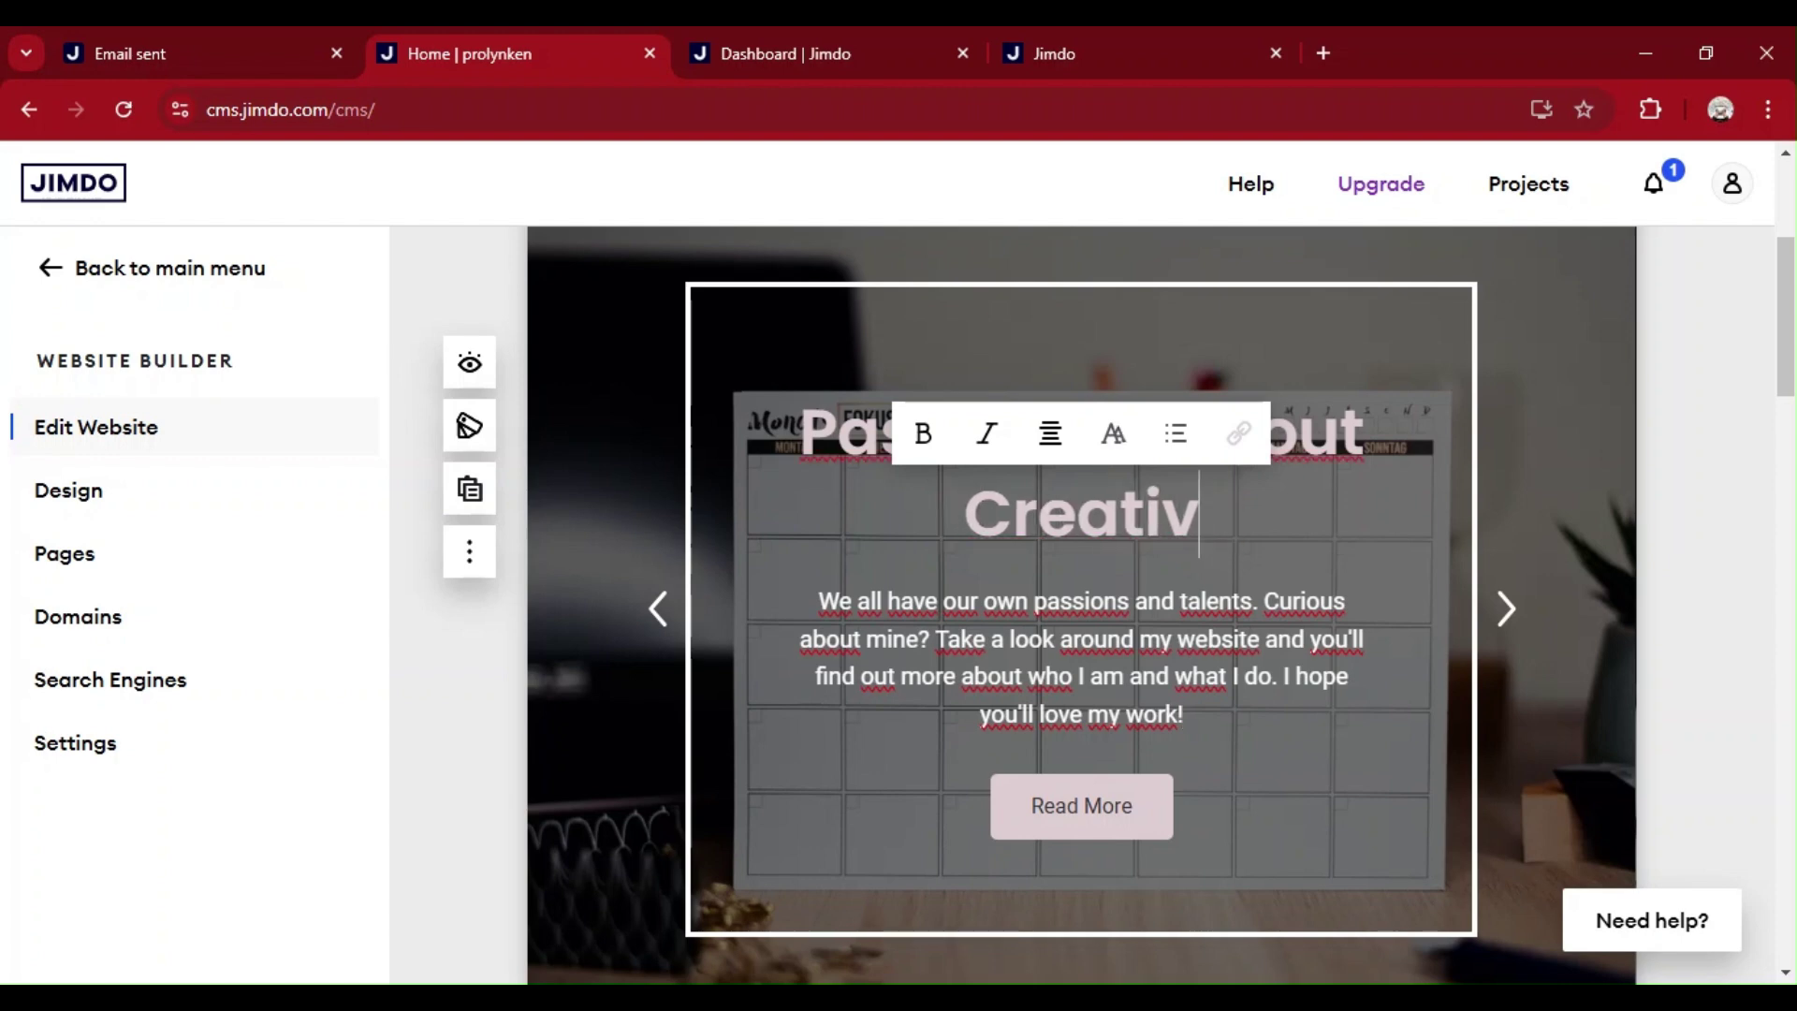
pyautogui.press('BackSpace')
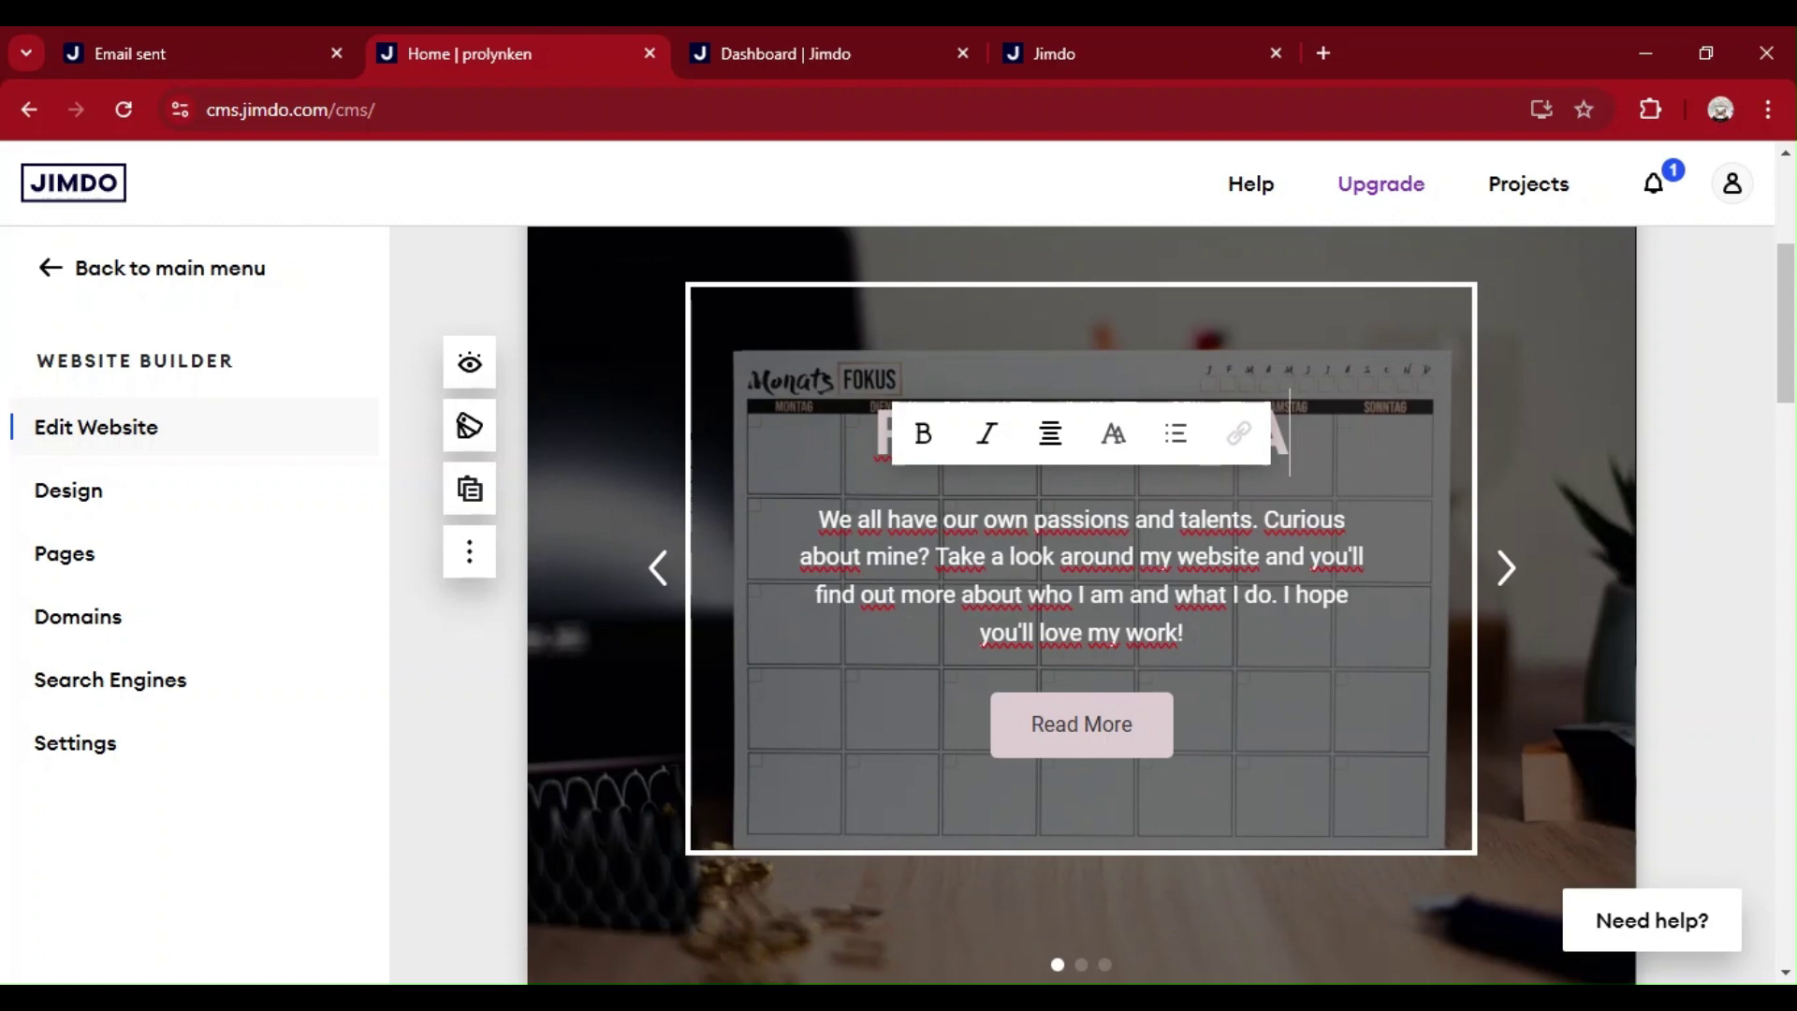
pyautogui.write('Passi')
pyautogui.press('BackSpace')
pyautogui.press('BackSpace')
pyautogui.press('BackSpace')
pyautogui.press('BackSpace')
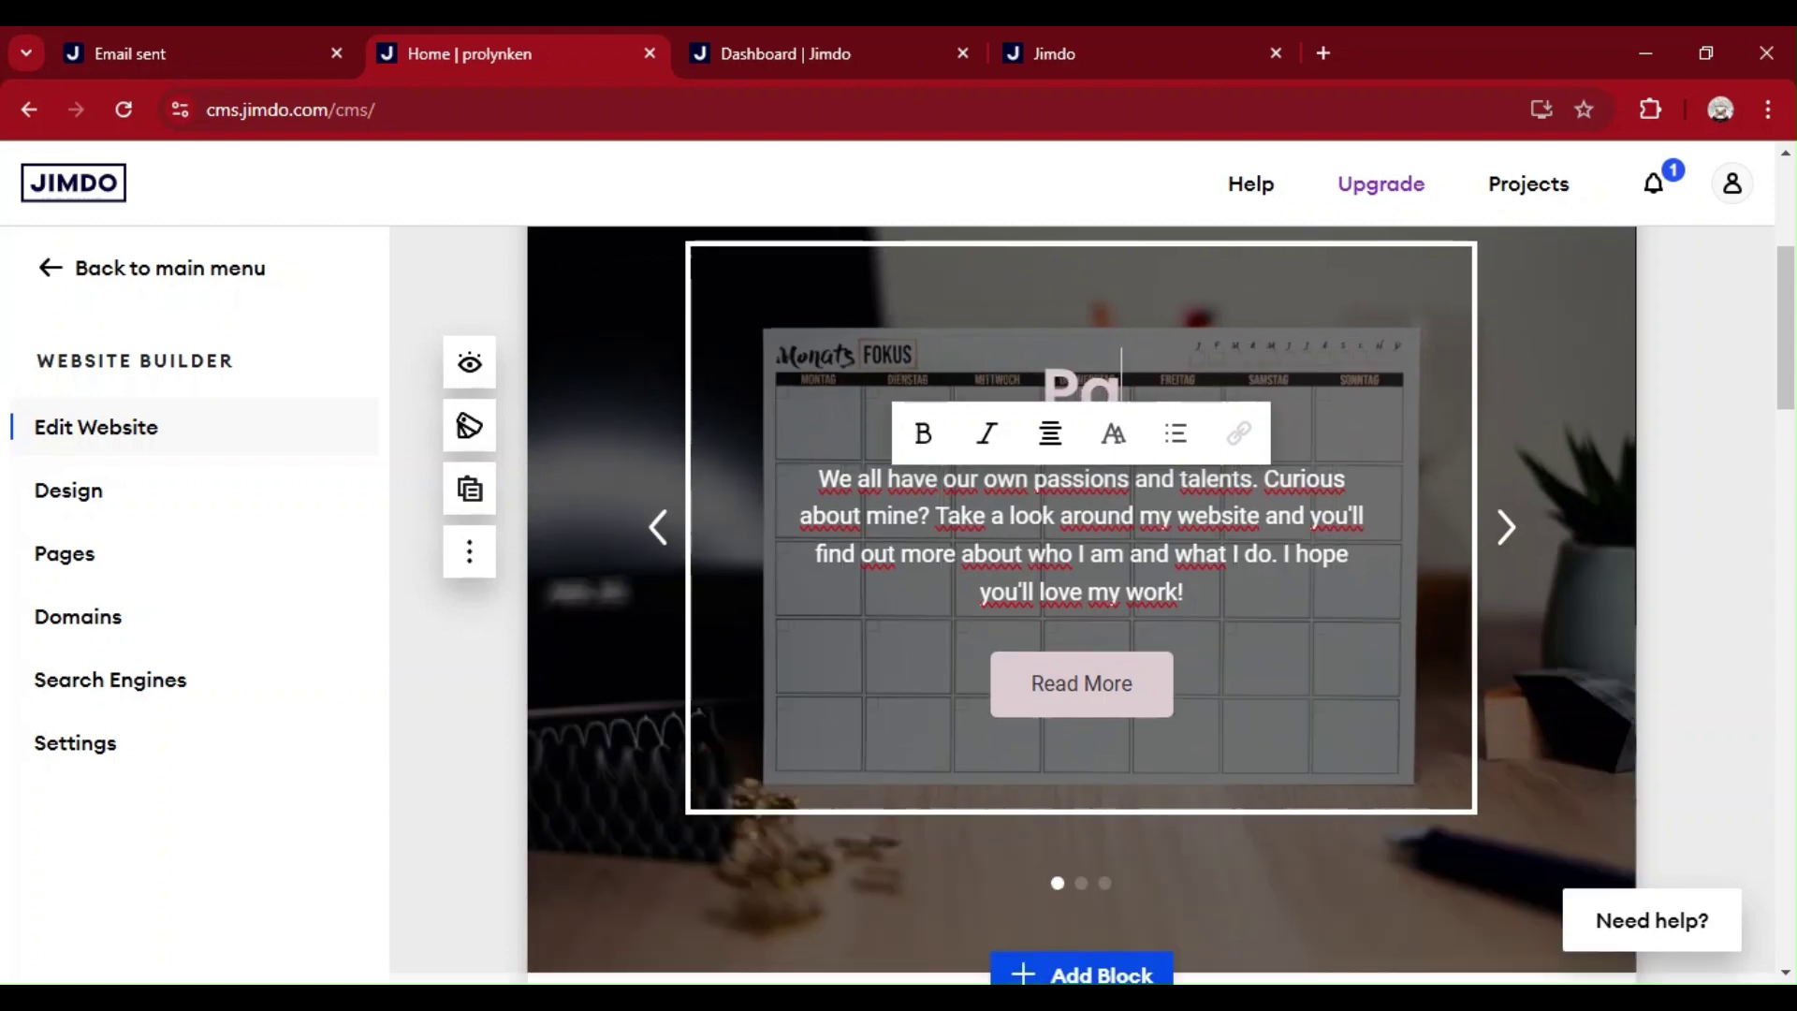
pyautogui.write('rolynken')
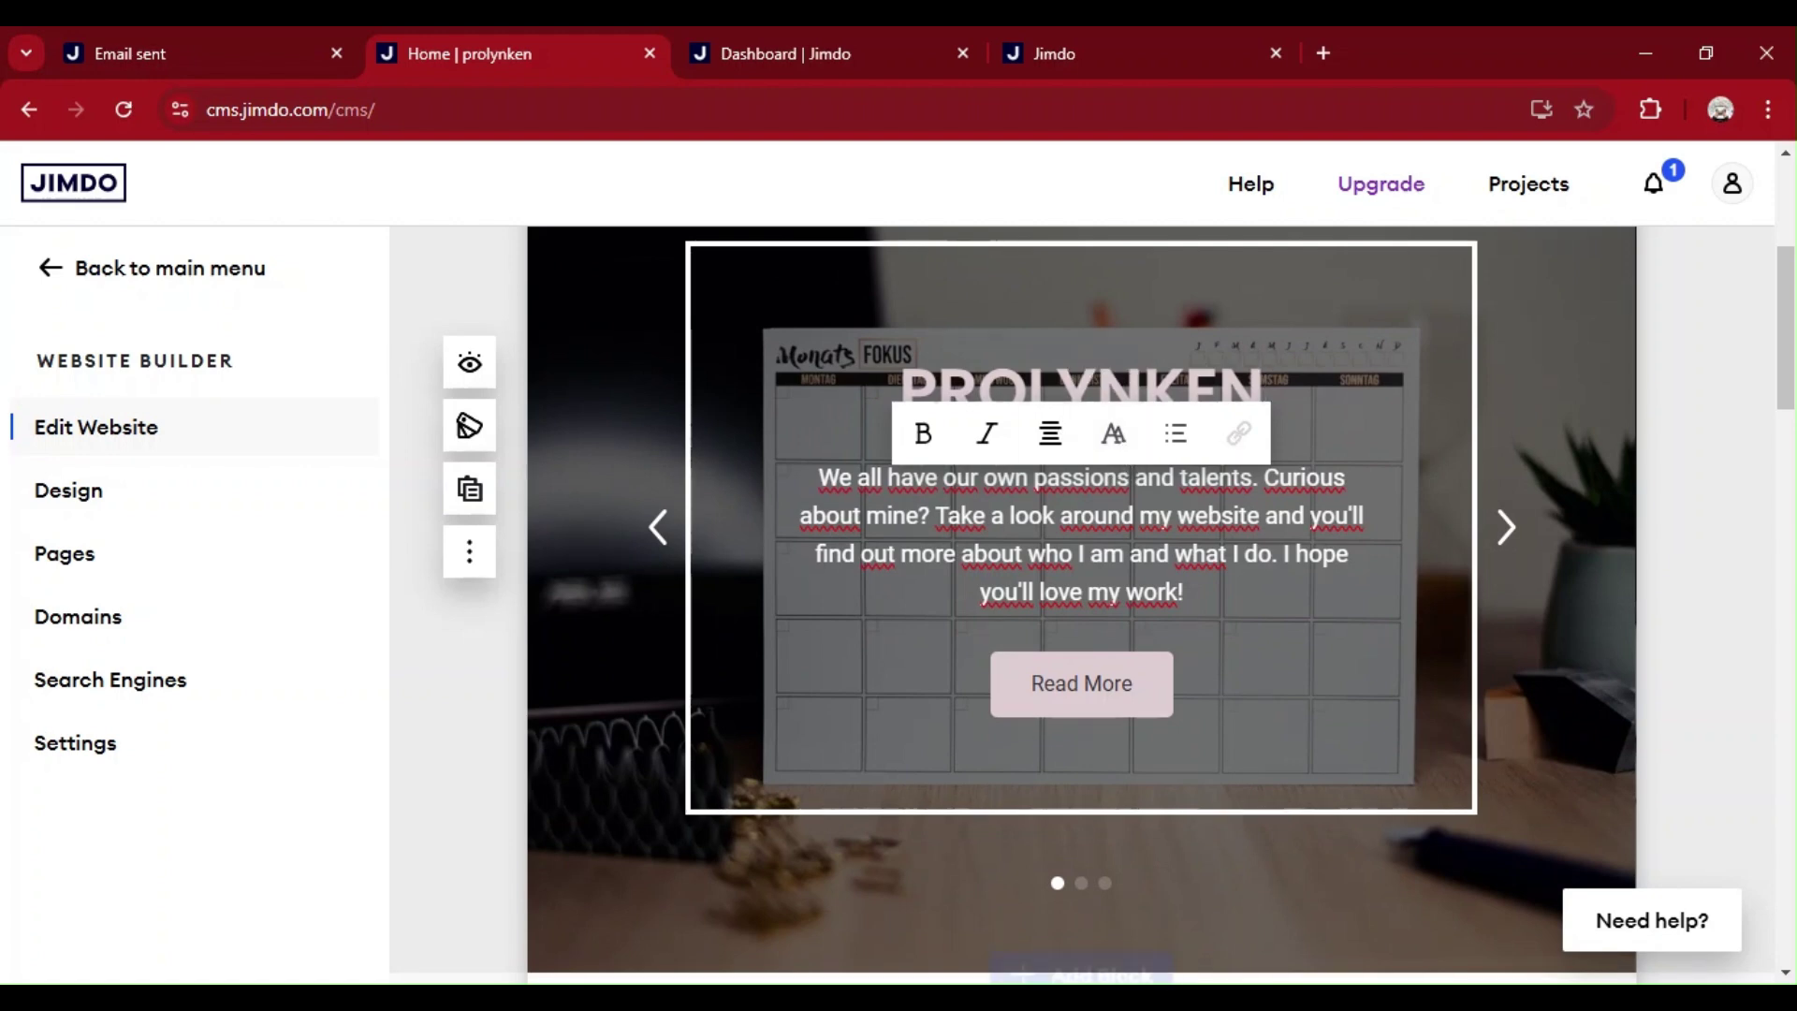
# Try the Medium heading style on the first slide's PROLYNKEN heading, and switch it back to Large heading.
pyautogui.press('Home')
pyautogui.hotkey('shift', 'Right')
pyautogui.hotkey('shift', 'Right')
pyautogui.hotkey('shift', 'Right')
pyautogui.hotkey('shift', 'Right')
pyautogui.hotkey('shift', 'Right')
pyautogui.hotkey('shift', 'Right')
pyautogui.hotkey('shift', 'Right')
pyautogui.hotkey('shift', 'Right')
pyautogui.hotkey('shift', 'Right')
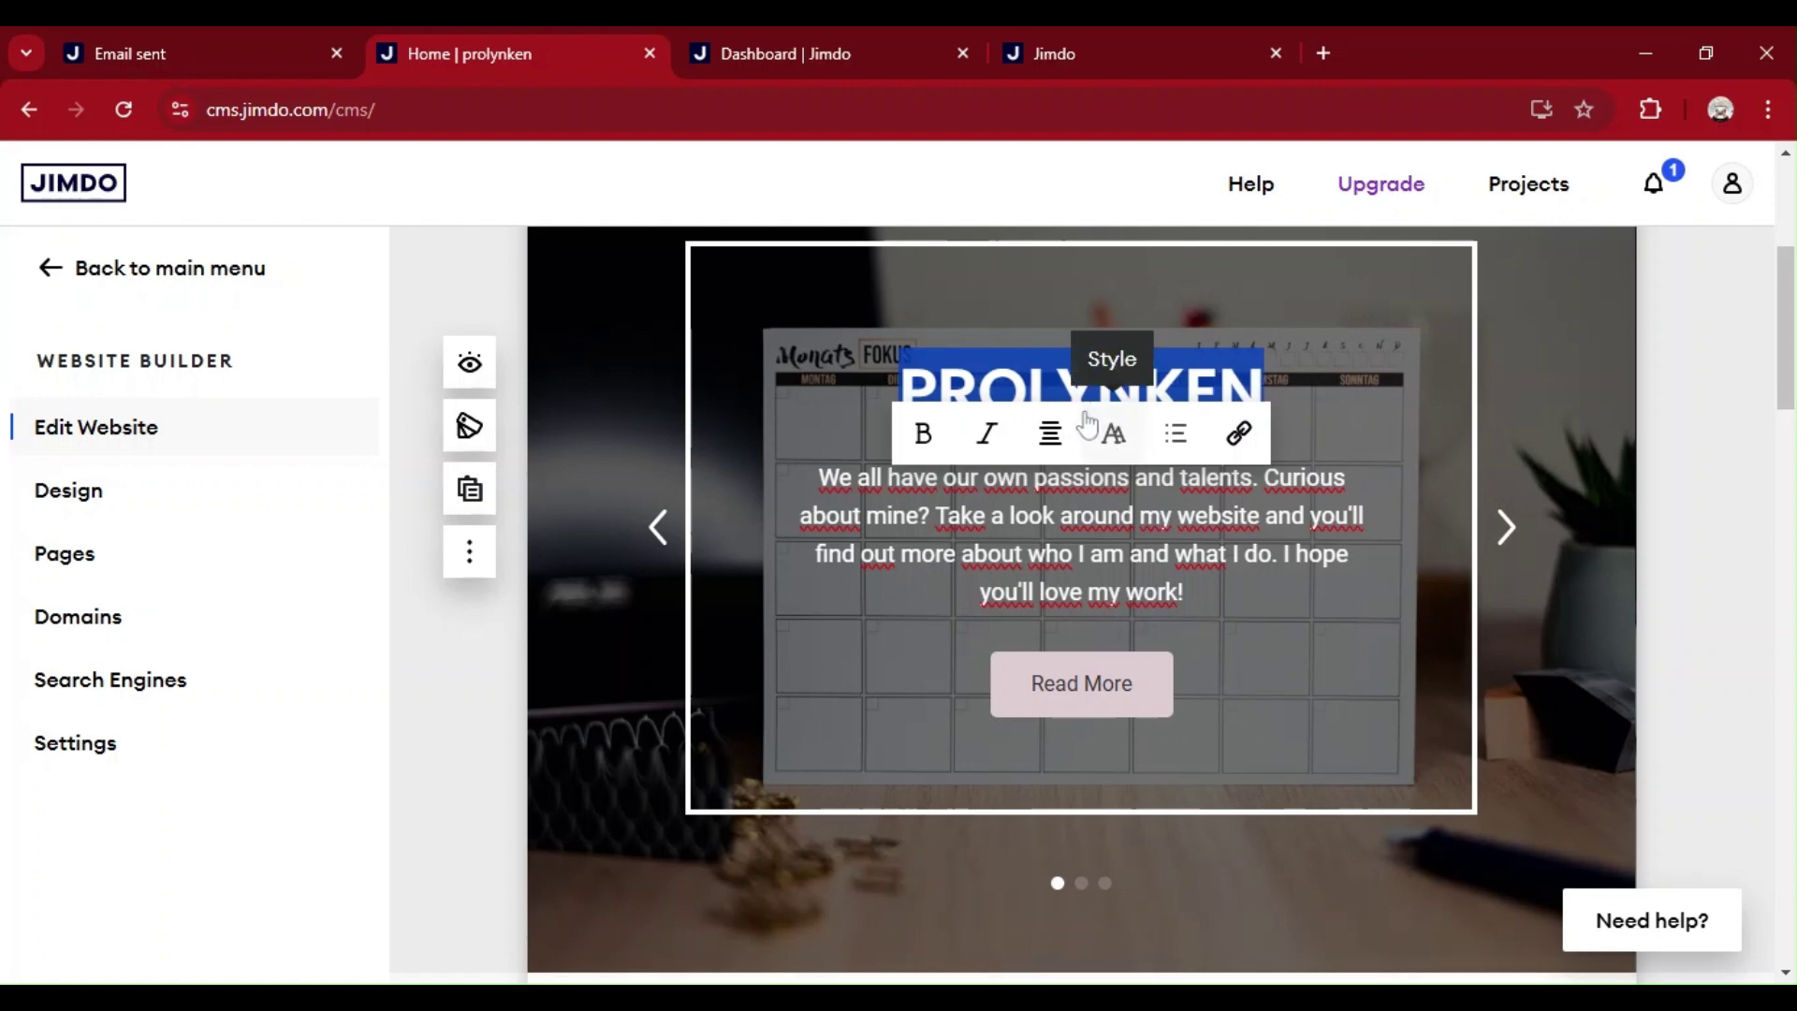
pyautogui.click(1114, 436)
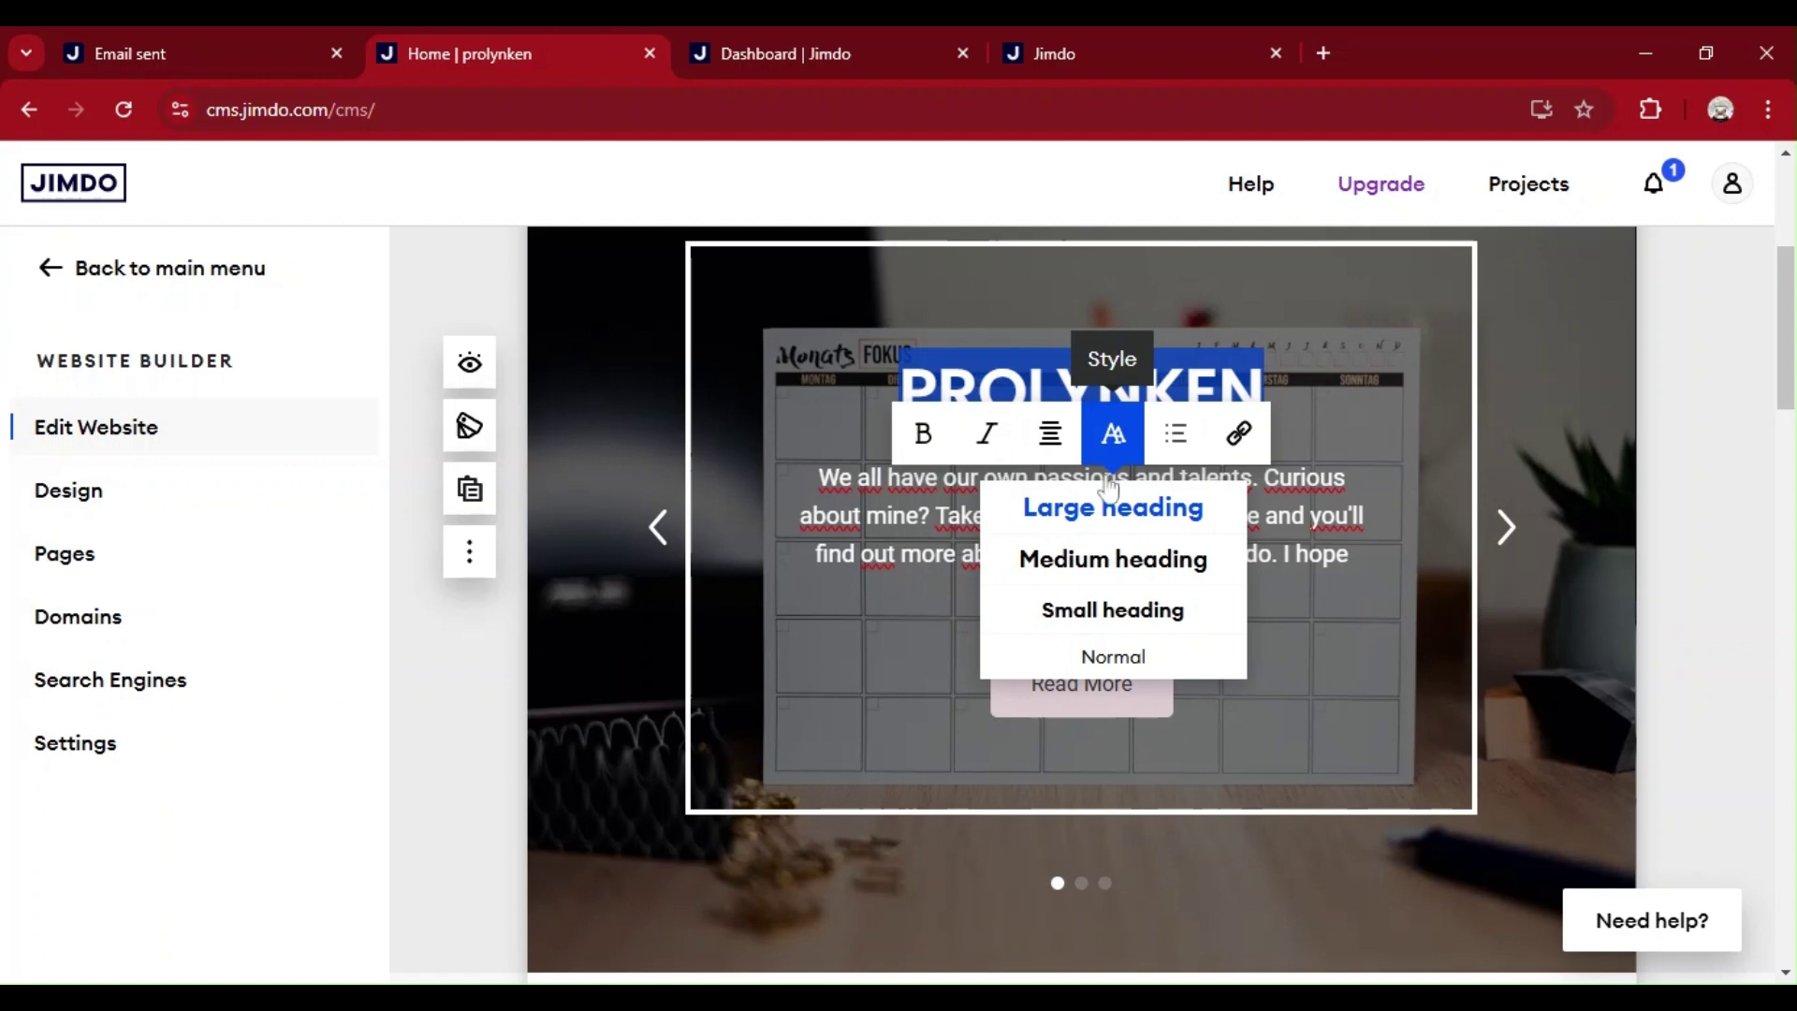
pyautogui.click(1086, 561)
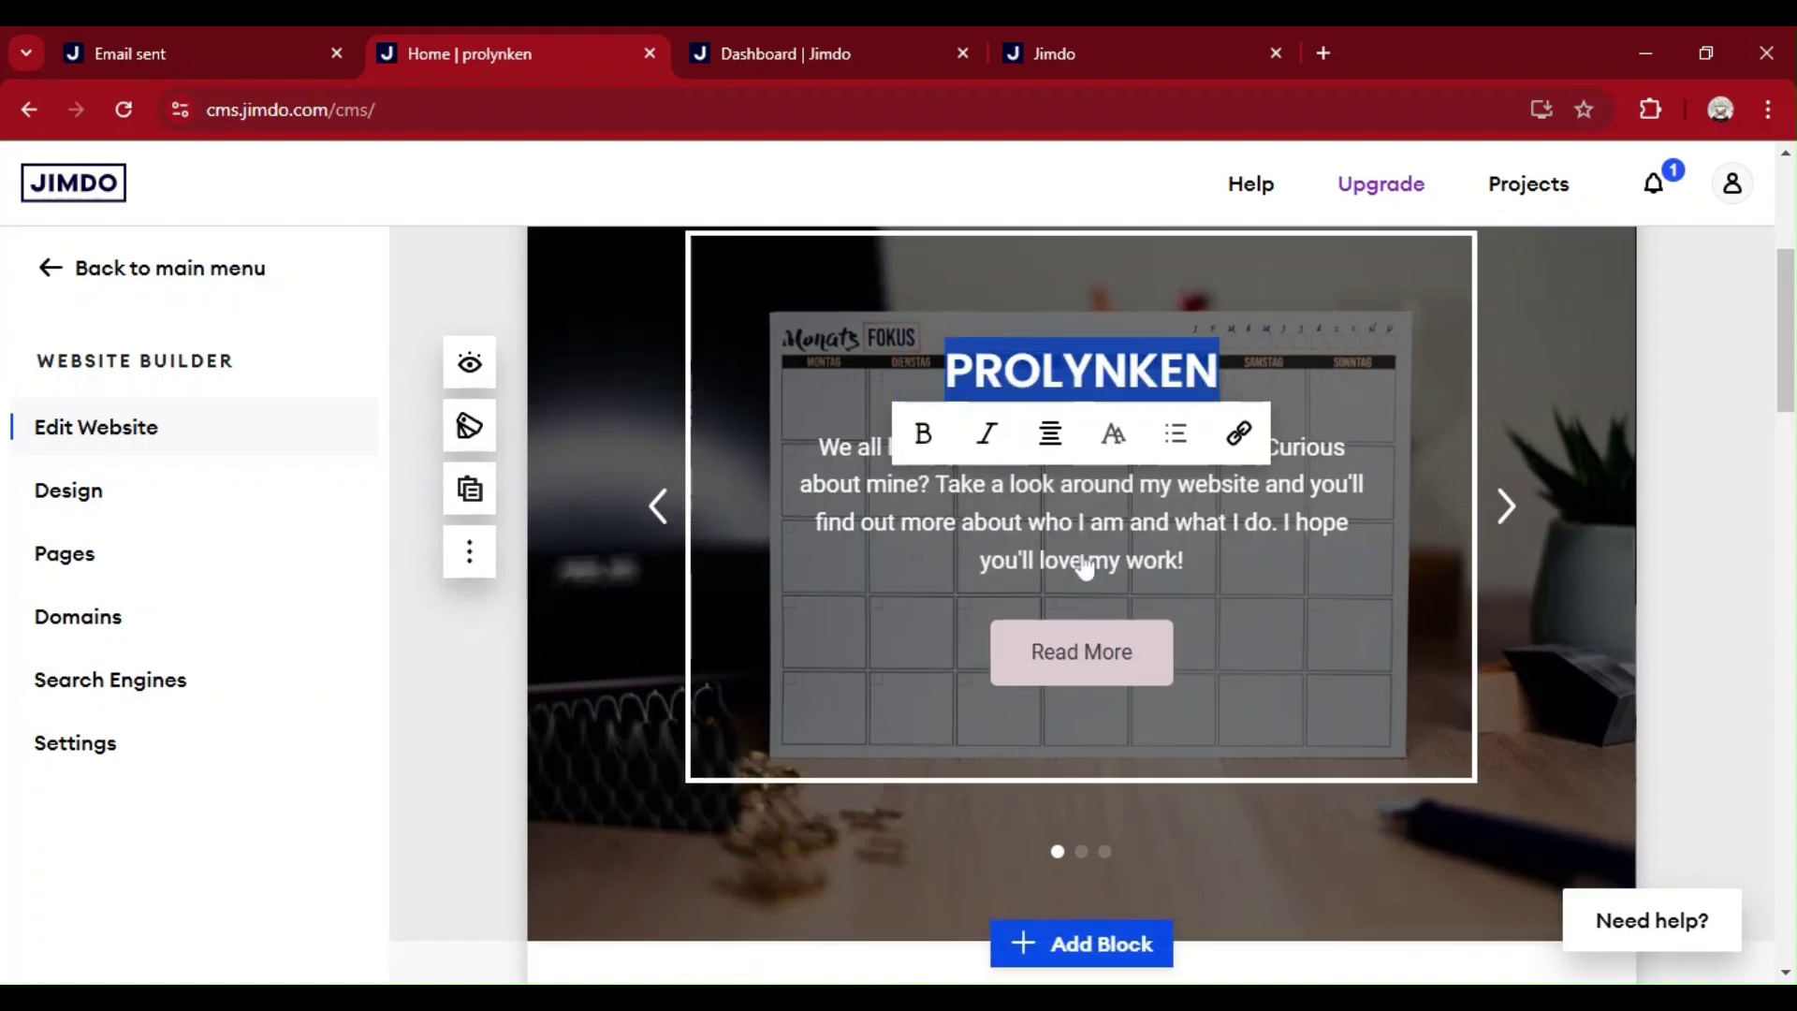
pyautogui.click(1122, 442)
pyautogui.click(1108, 510)
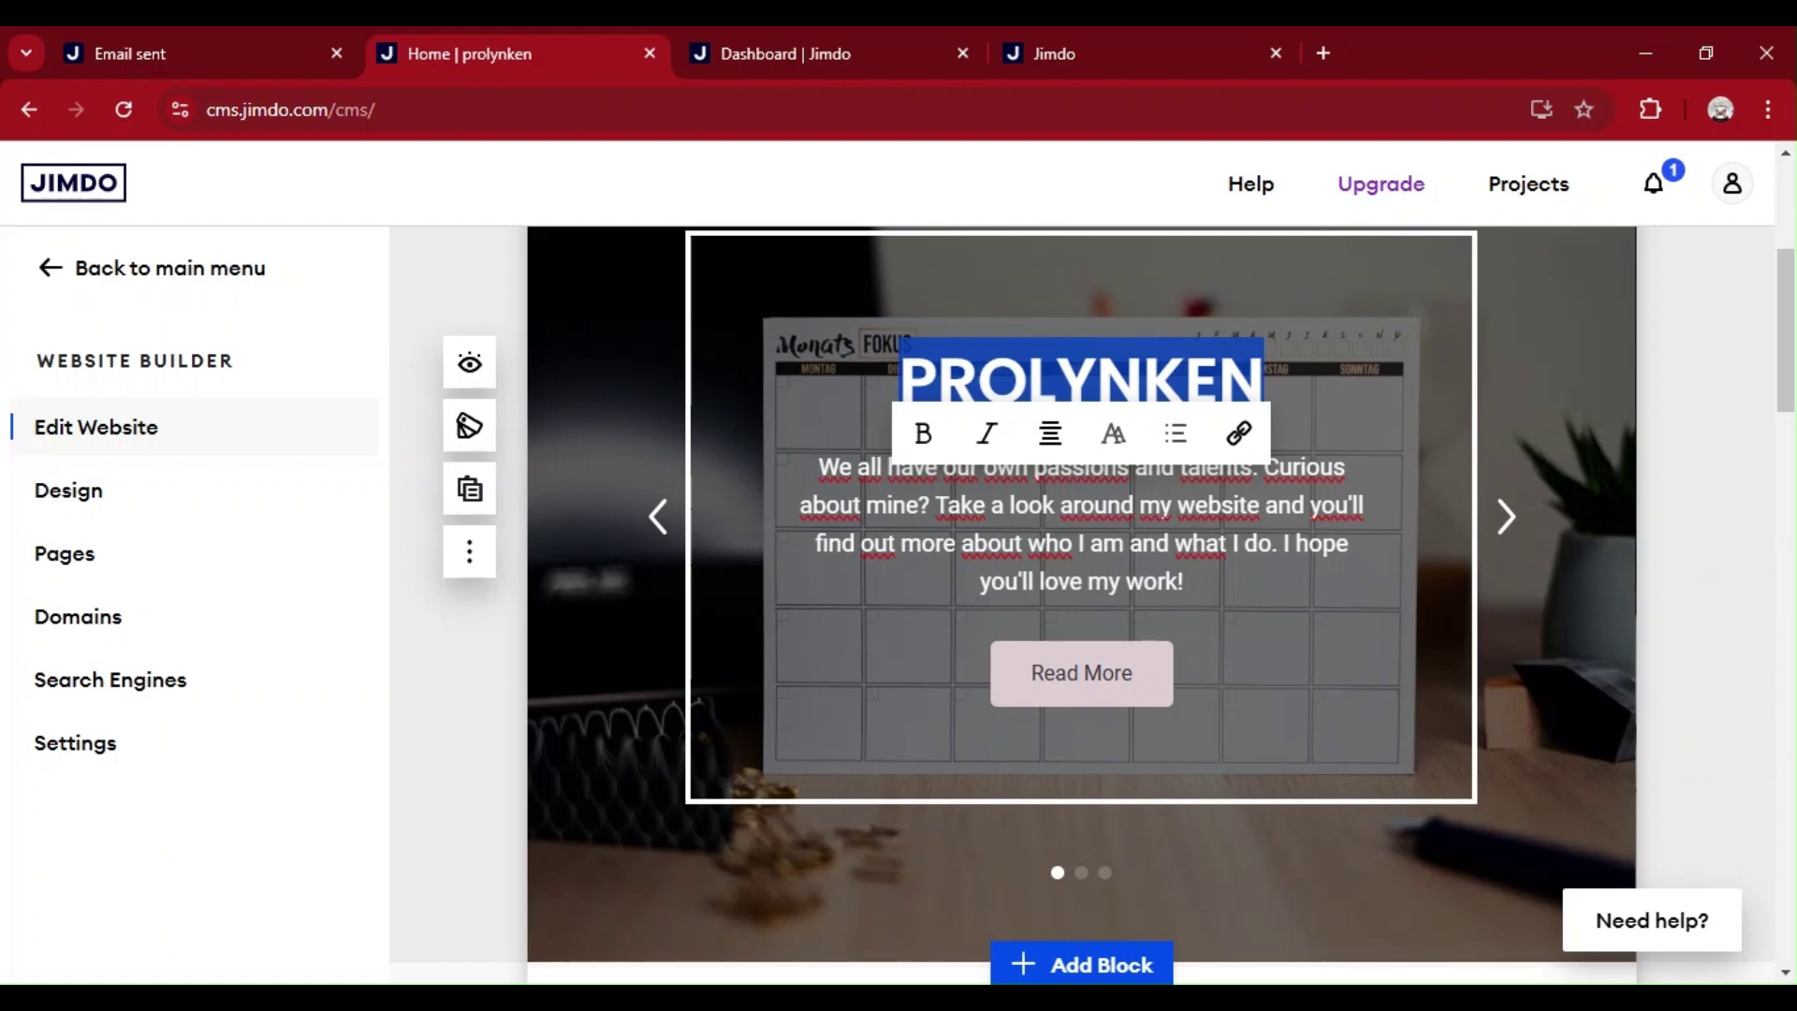
# Add a Text block with three paragraphs separated by lines below the home page's slideshow.
pyautogui.click(1081, 964)
pyautogui.click(57, 595)
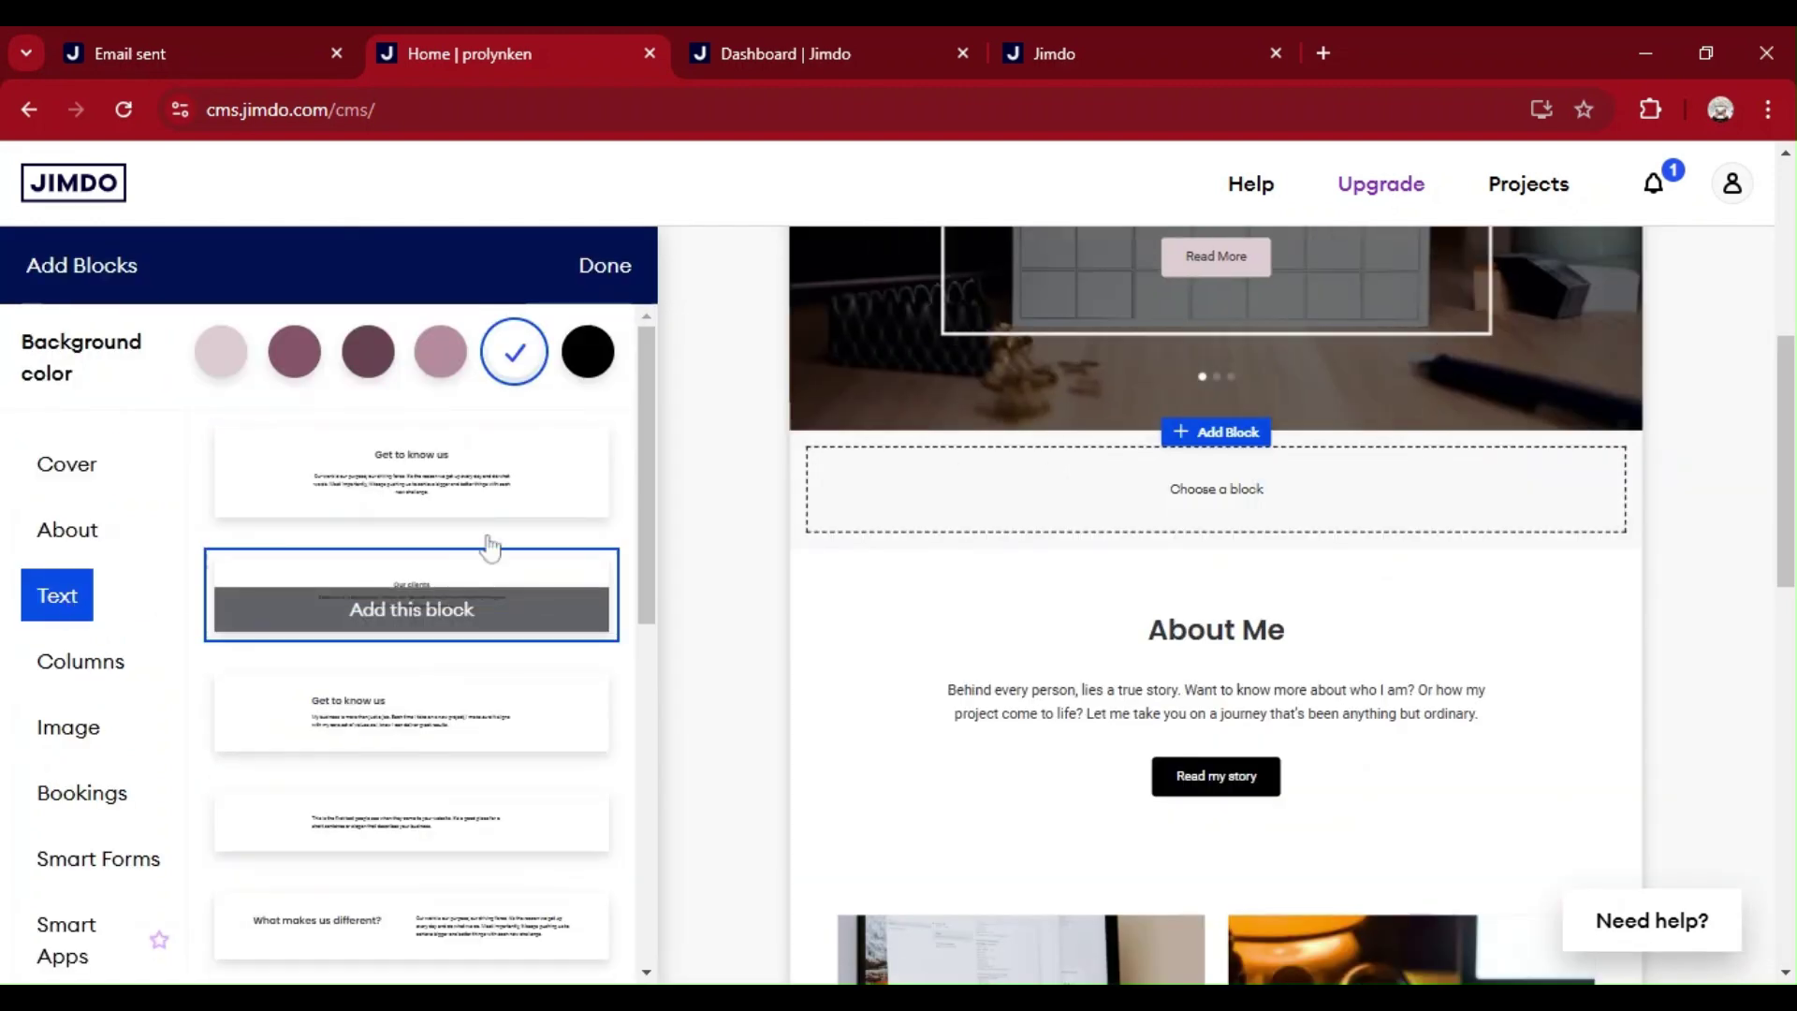
pyautogui.moveTo(464, 465)
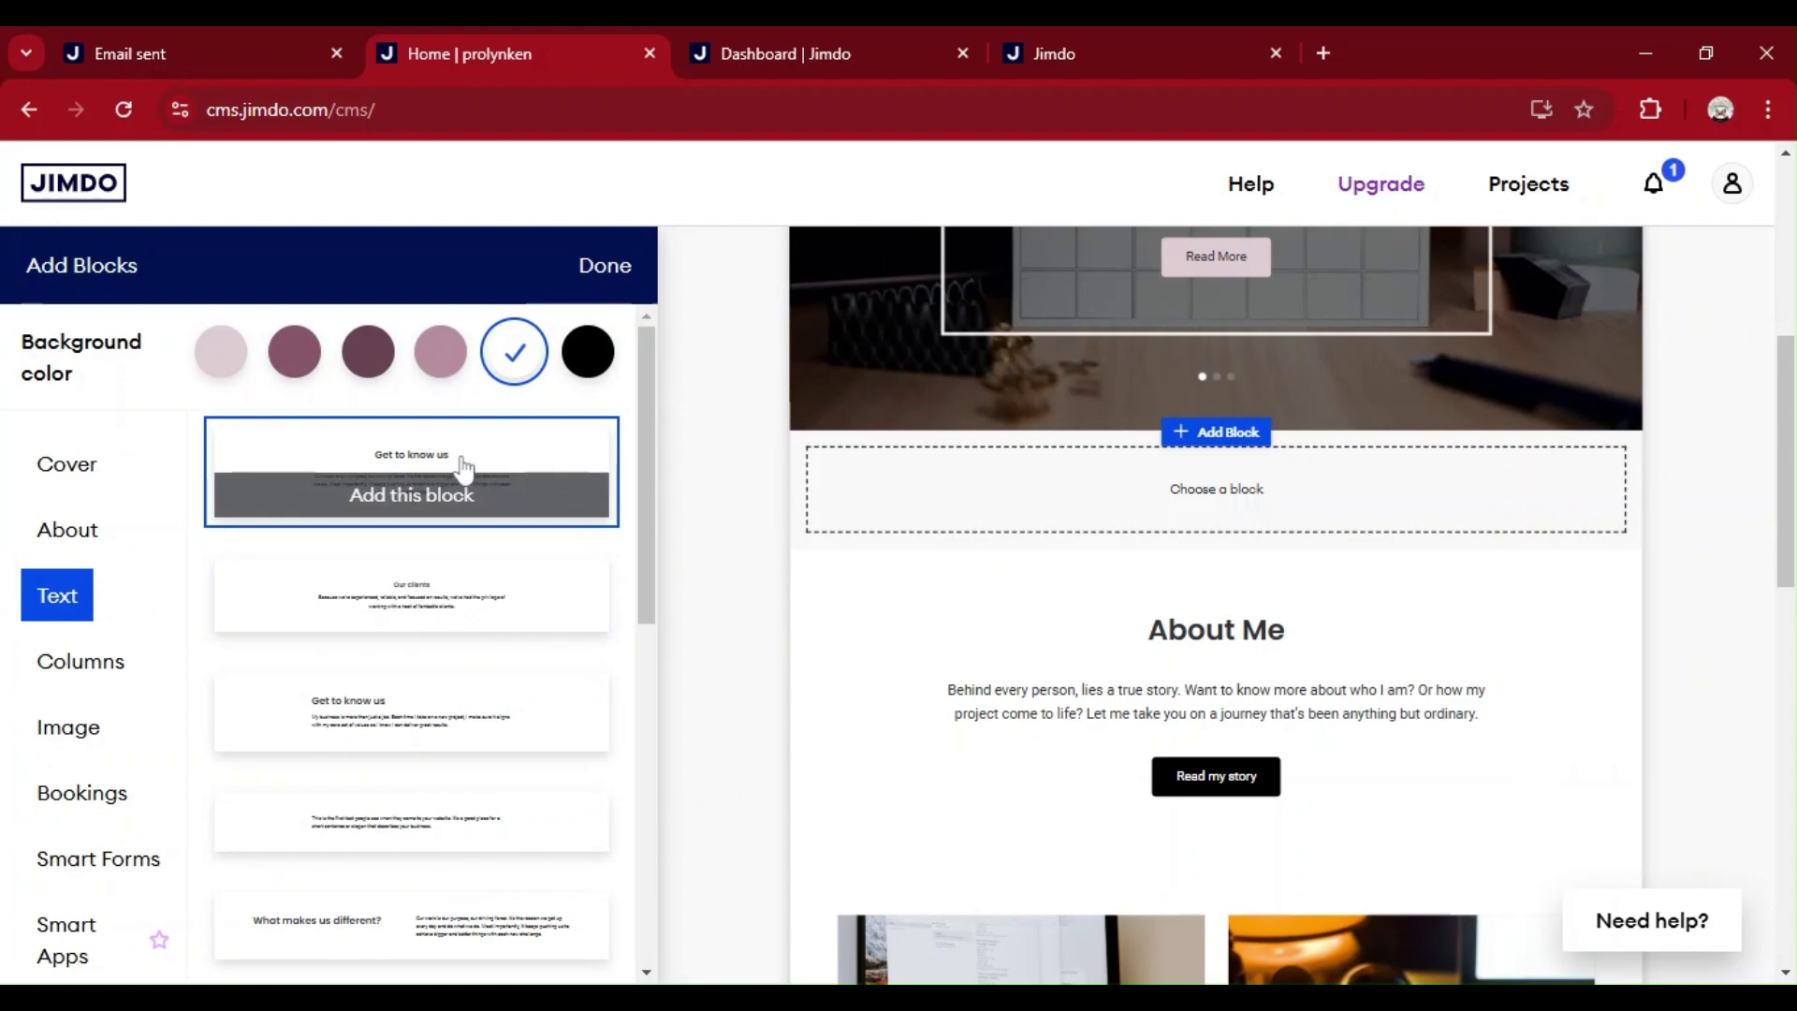
pyautogui.moveTo(646, 592); pyautogui.dragTo(635, 732)
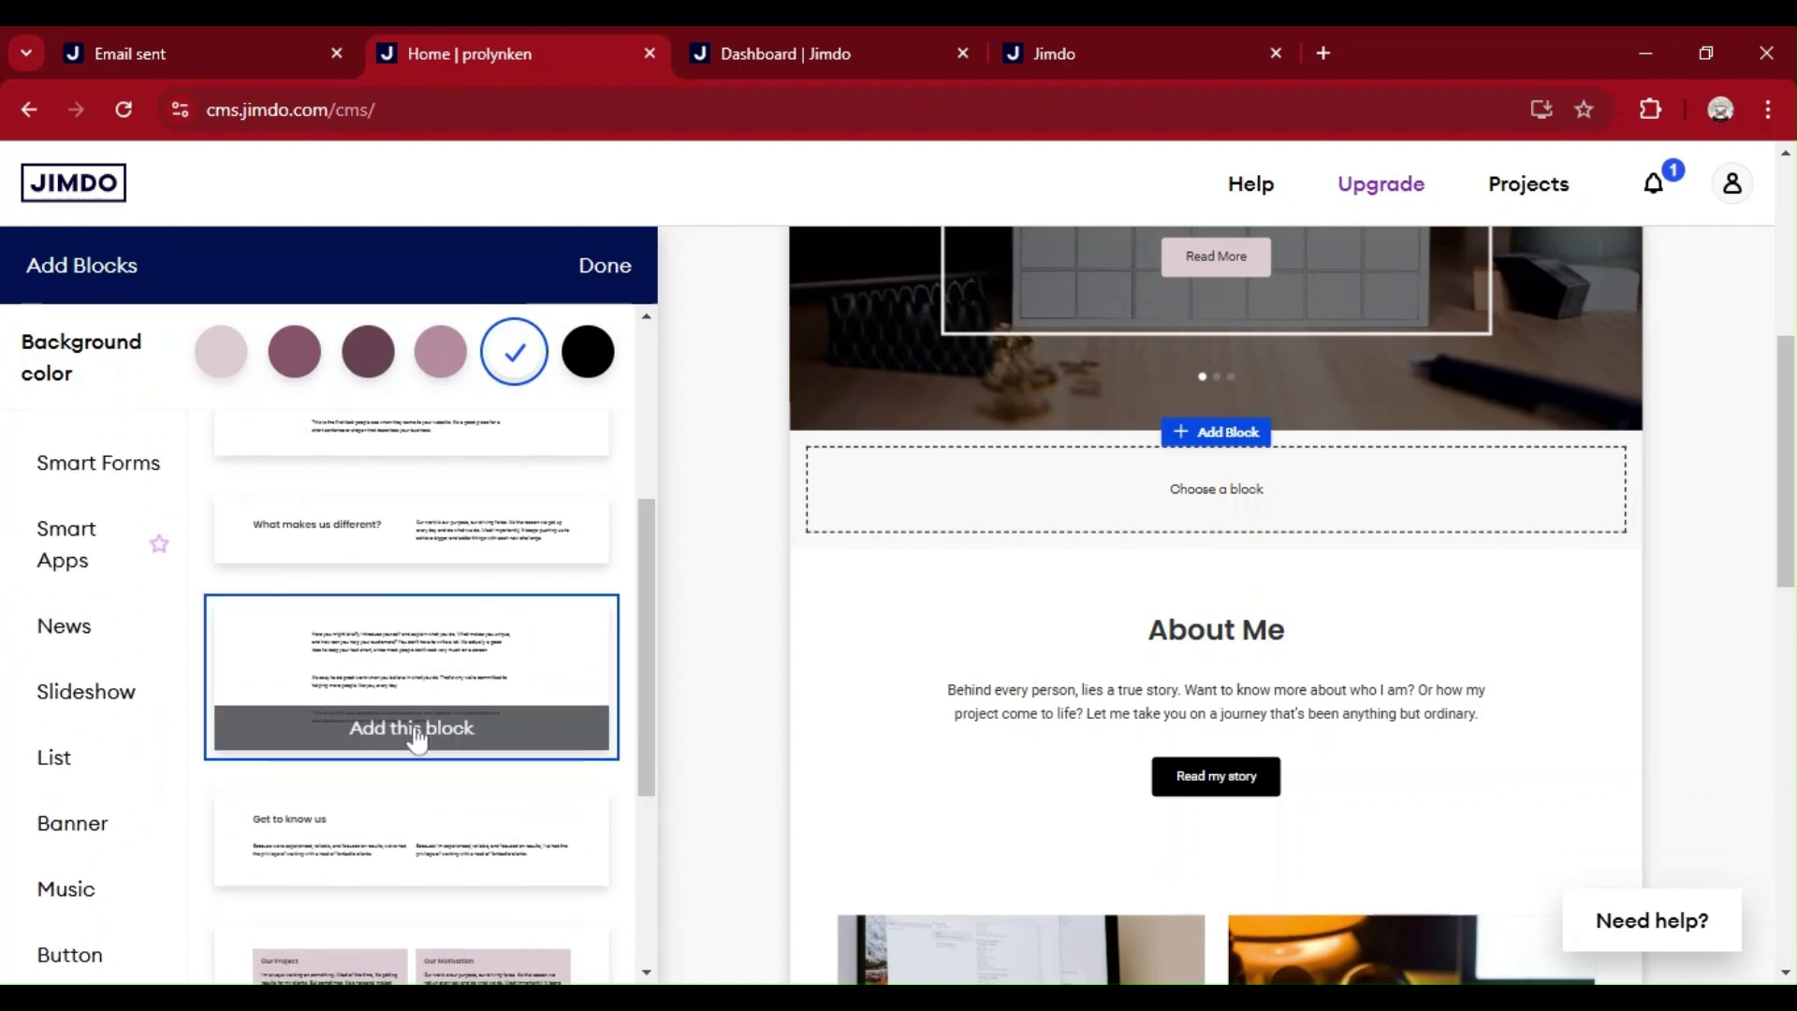
pyautogui.click(417, 734)
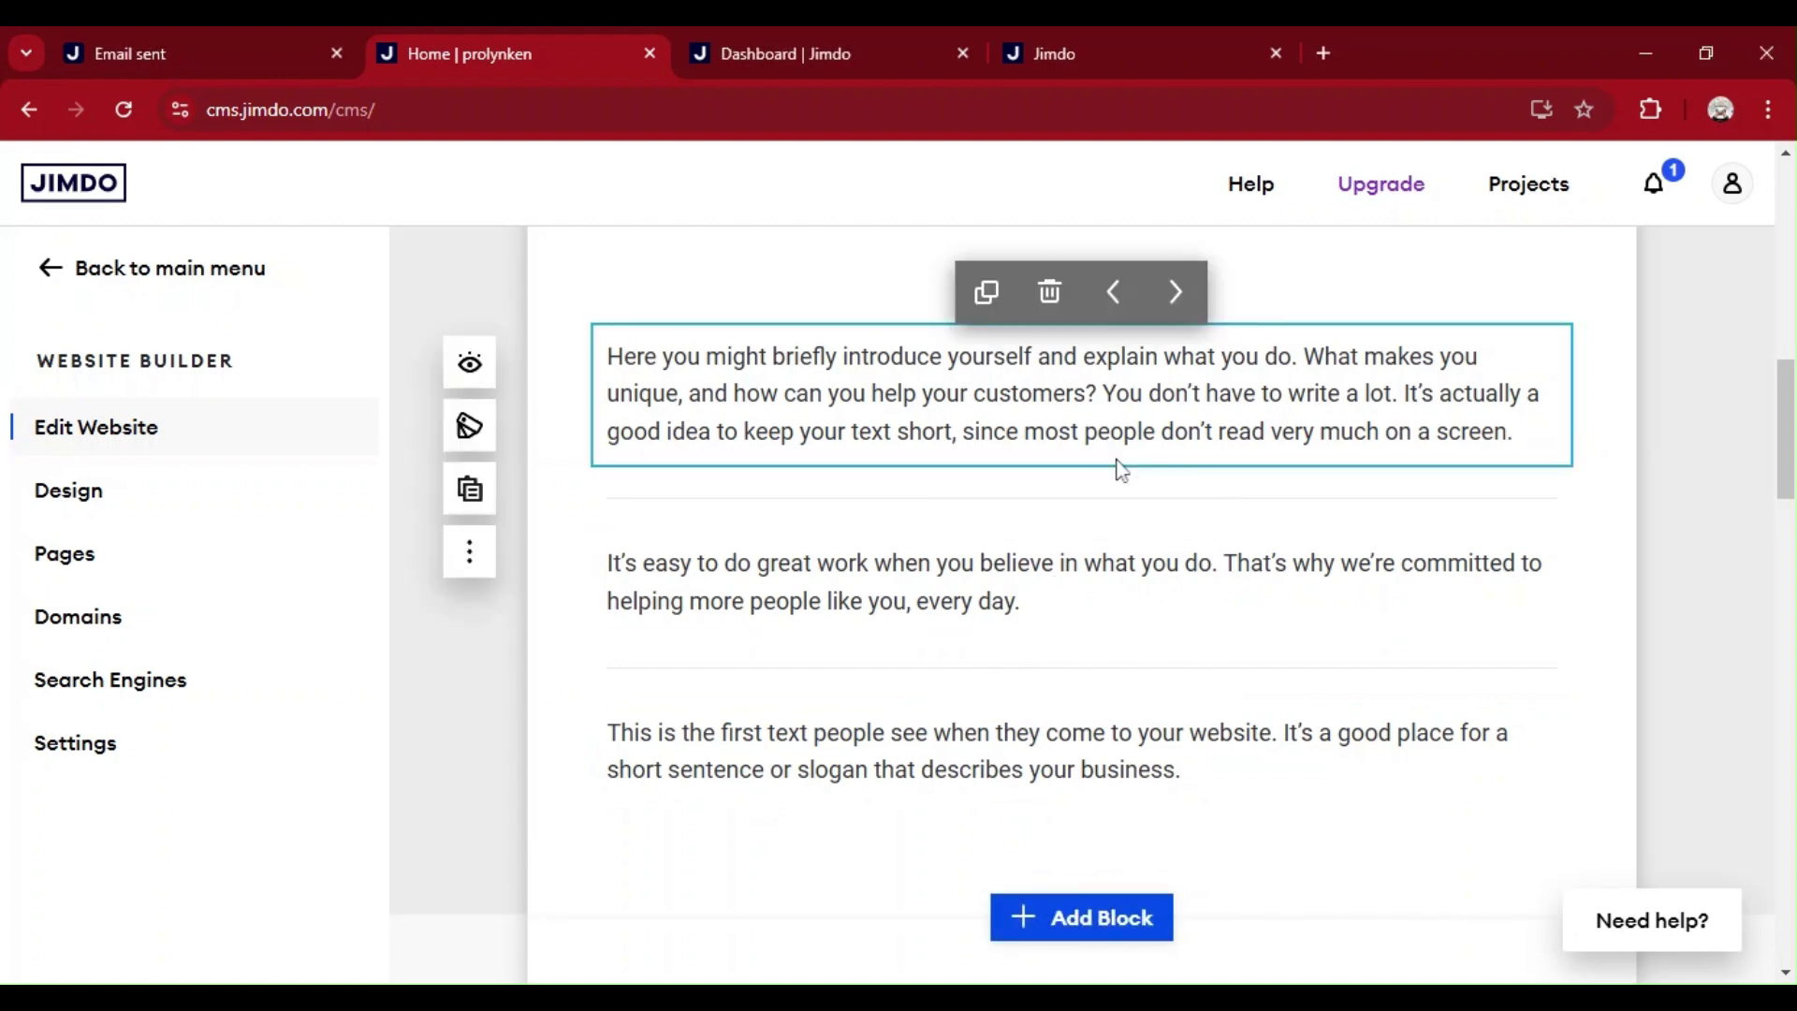
# Replace the new block's first paragraph with the copied Search Engine Optimization introduction, including the "What is SEO?" section.
pyautogui.click(1514, 440)
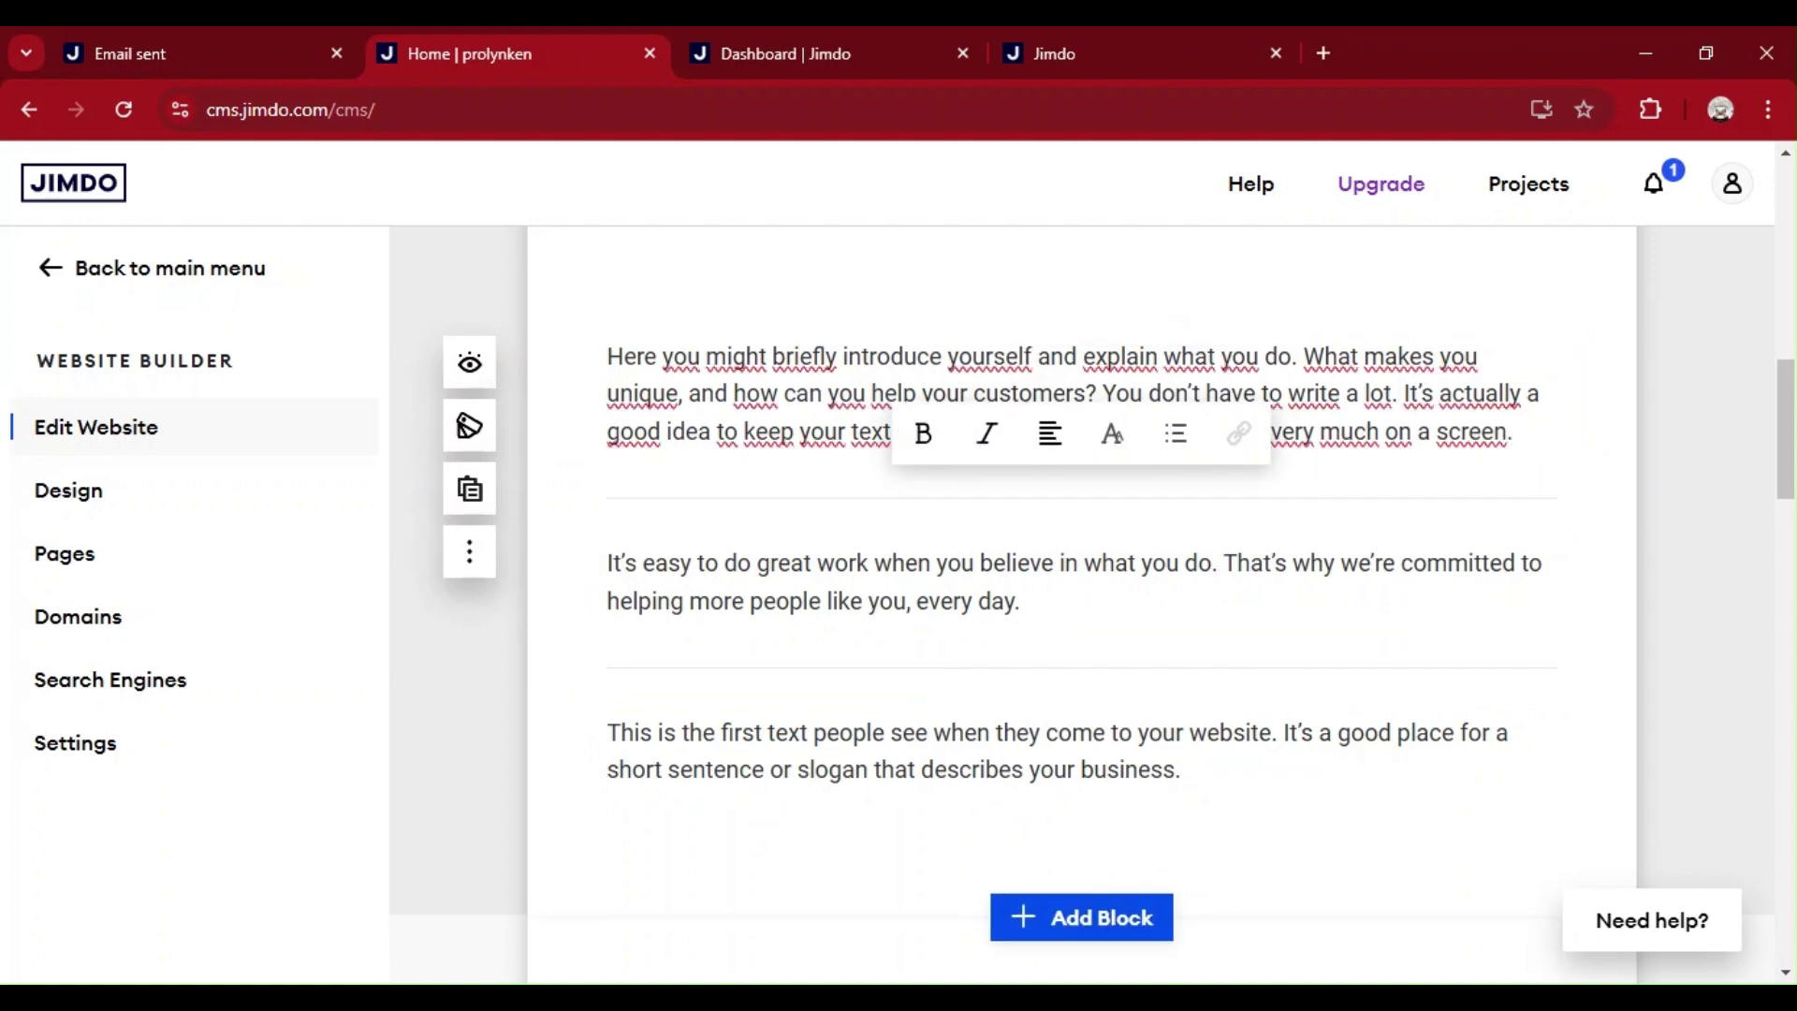
pyautogui.moveTo(609, 357); pyautogui.dragTo(1514, 432)
pyautogui.press('BackSpace')
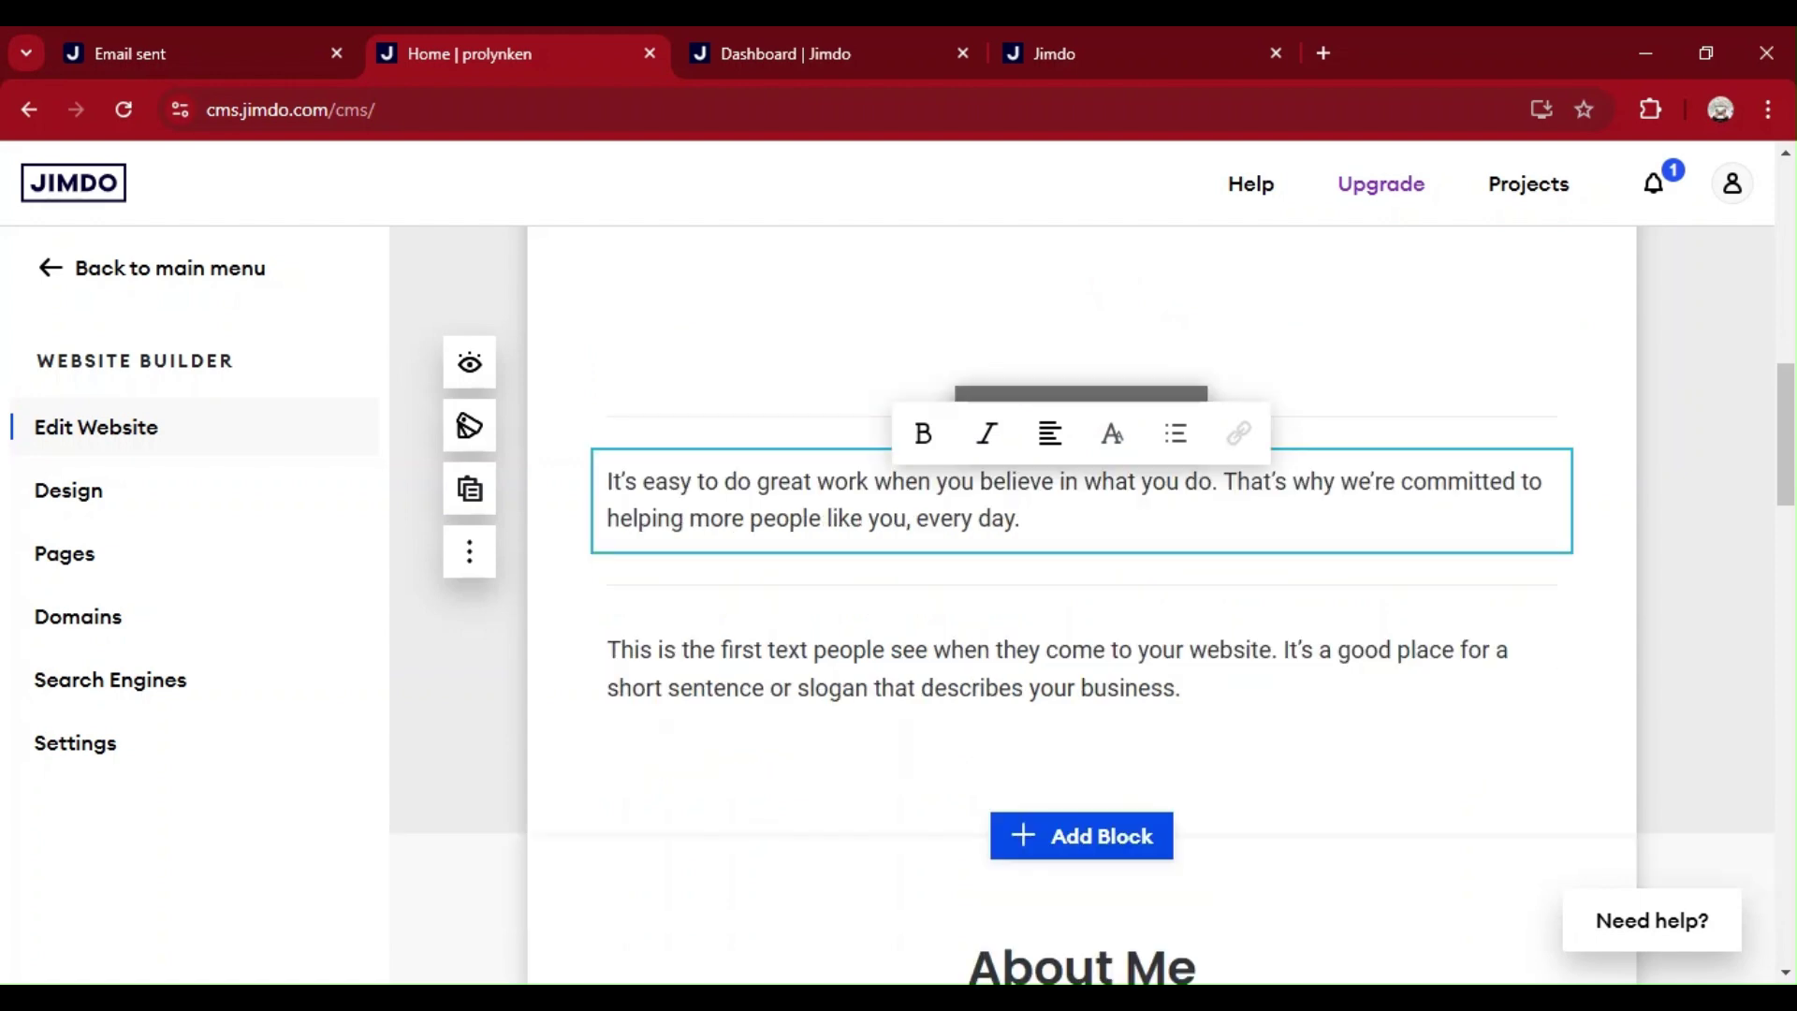
pyautogui.hotkey('ctrl', 'v')
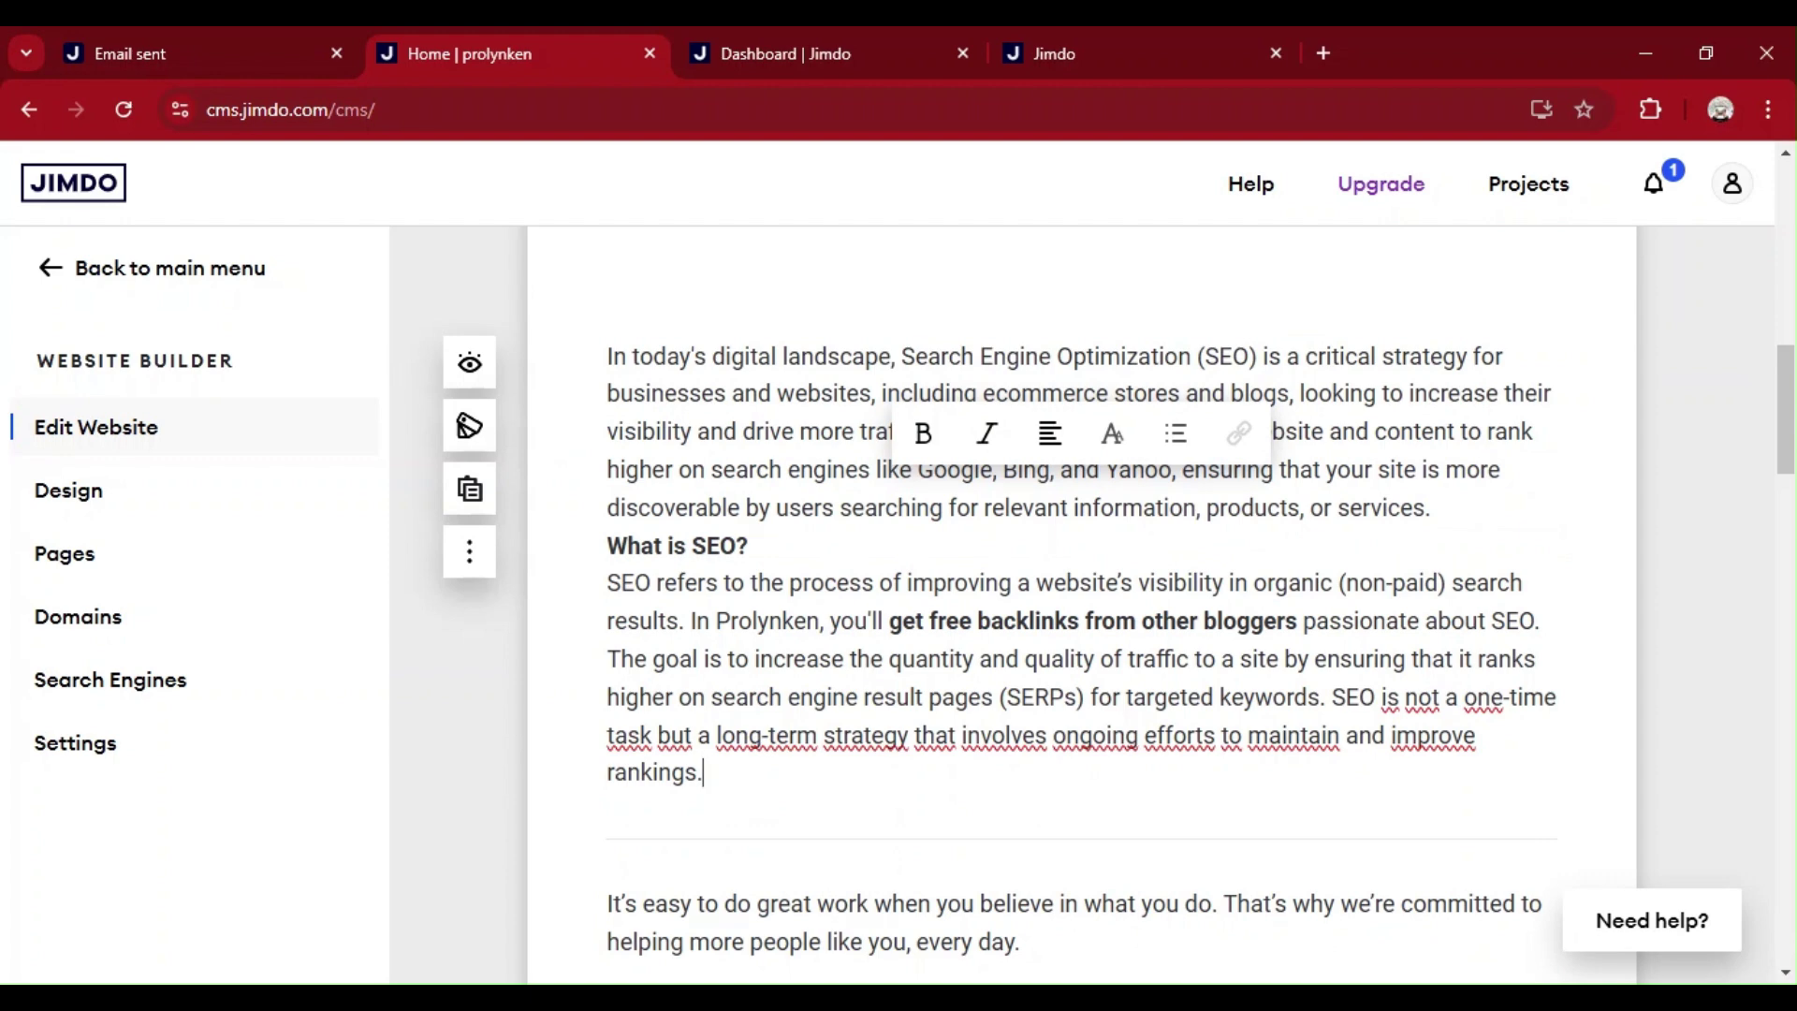
pyautogui.moveTo(890, 621); pyautogui.dragTo(1299, 621)
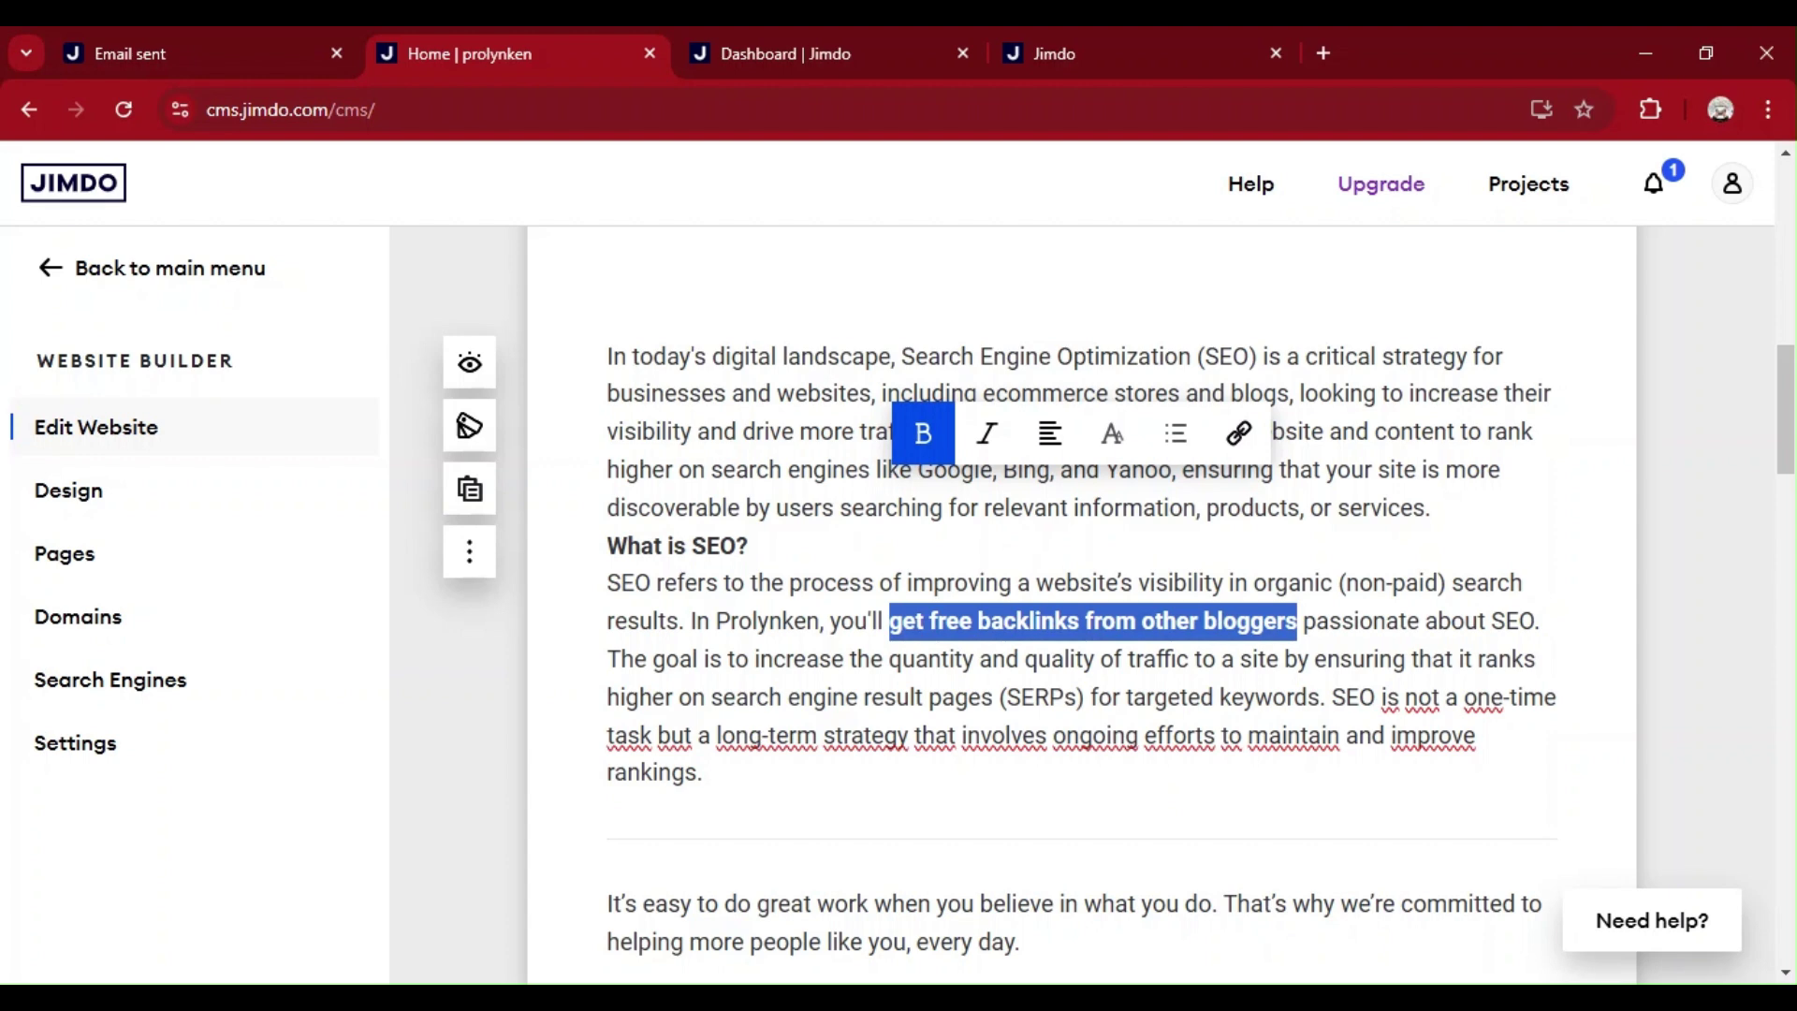
pyautogui.click(1242, 435)
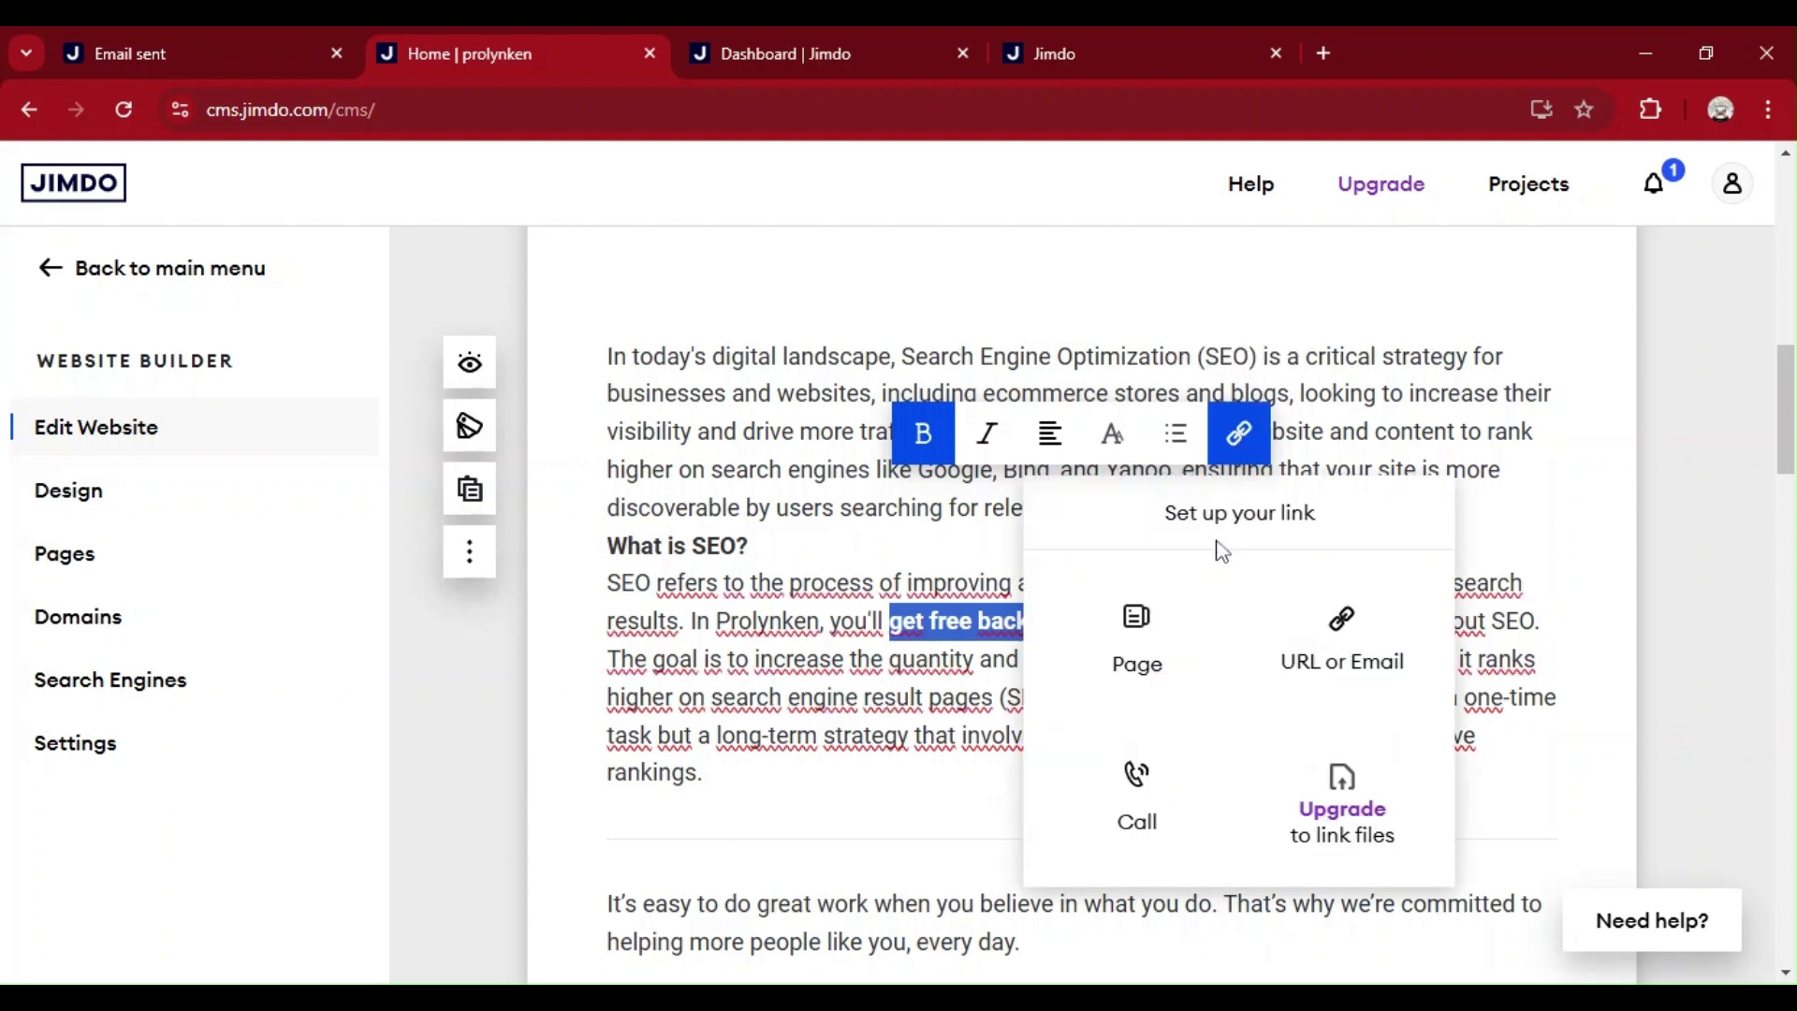
pyautogui.click(1341, 645)
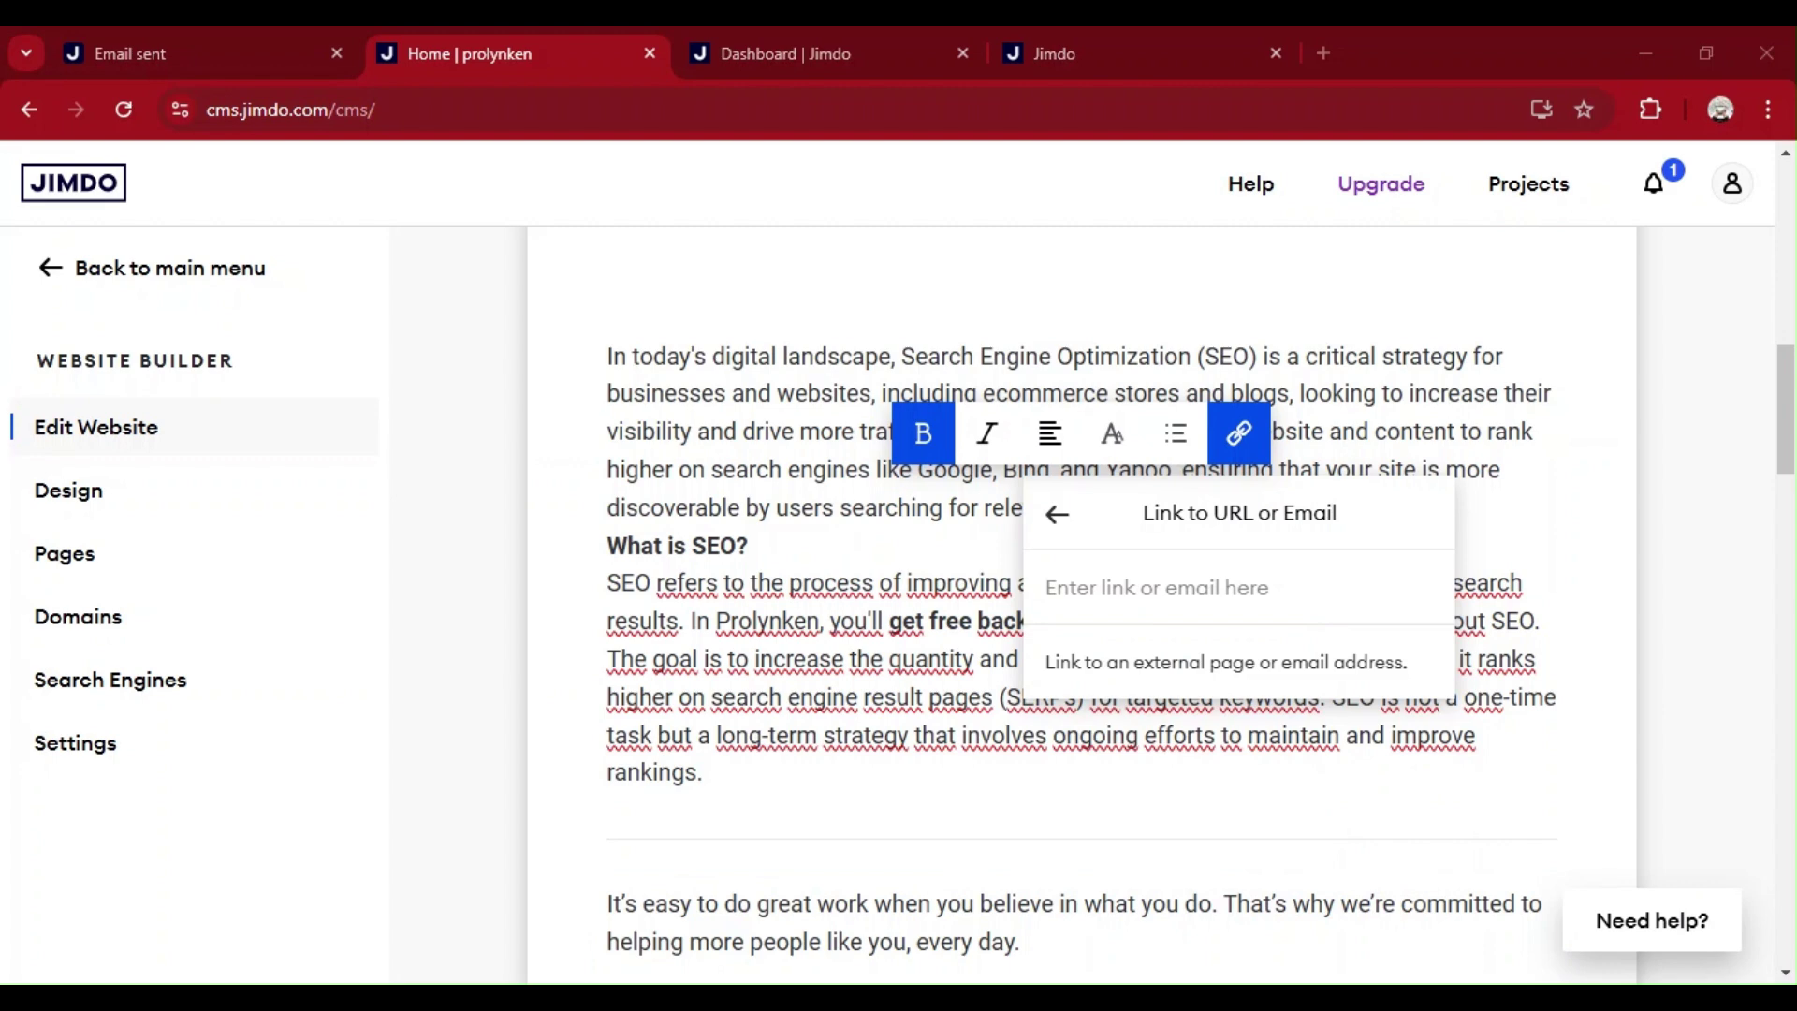
pyautogui.hotkey('alt', 'Tab')
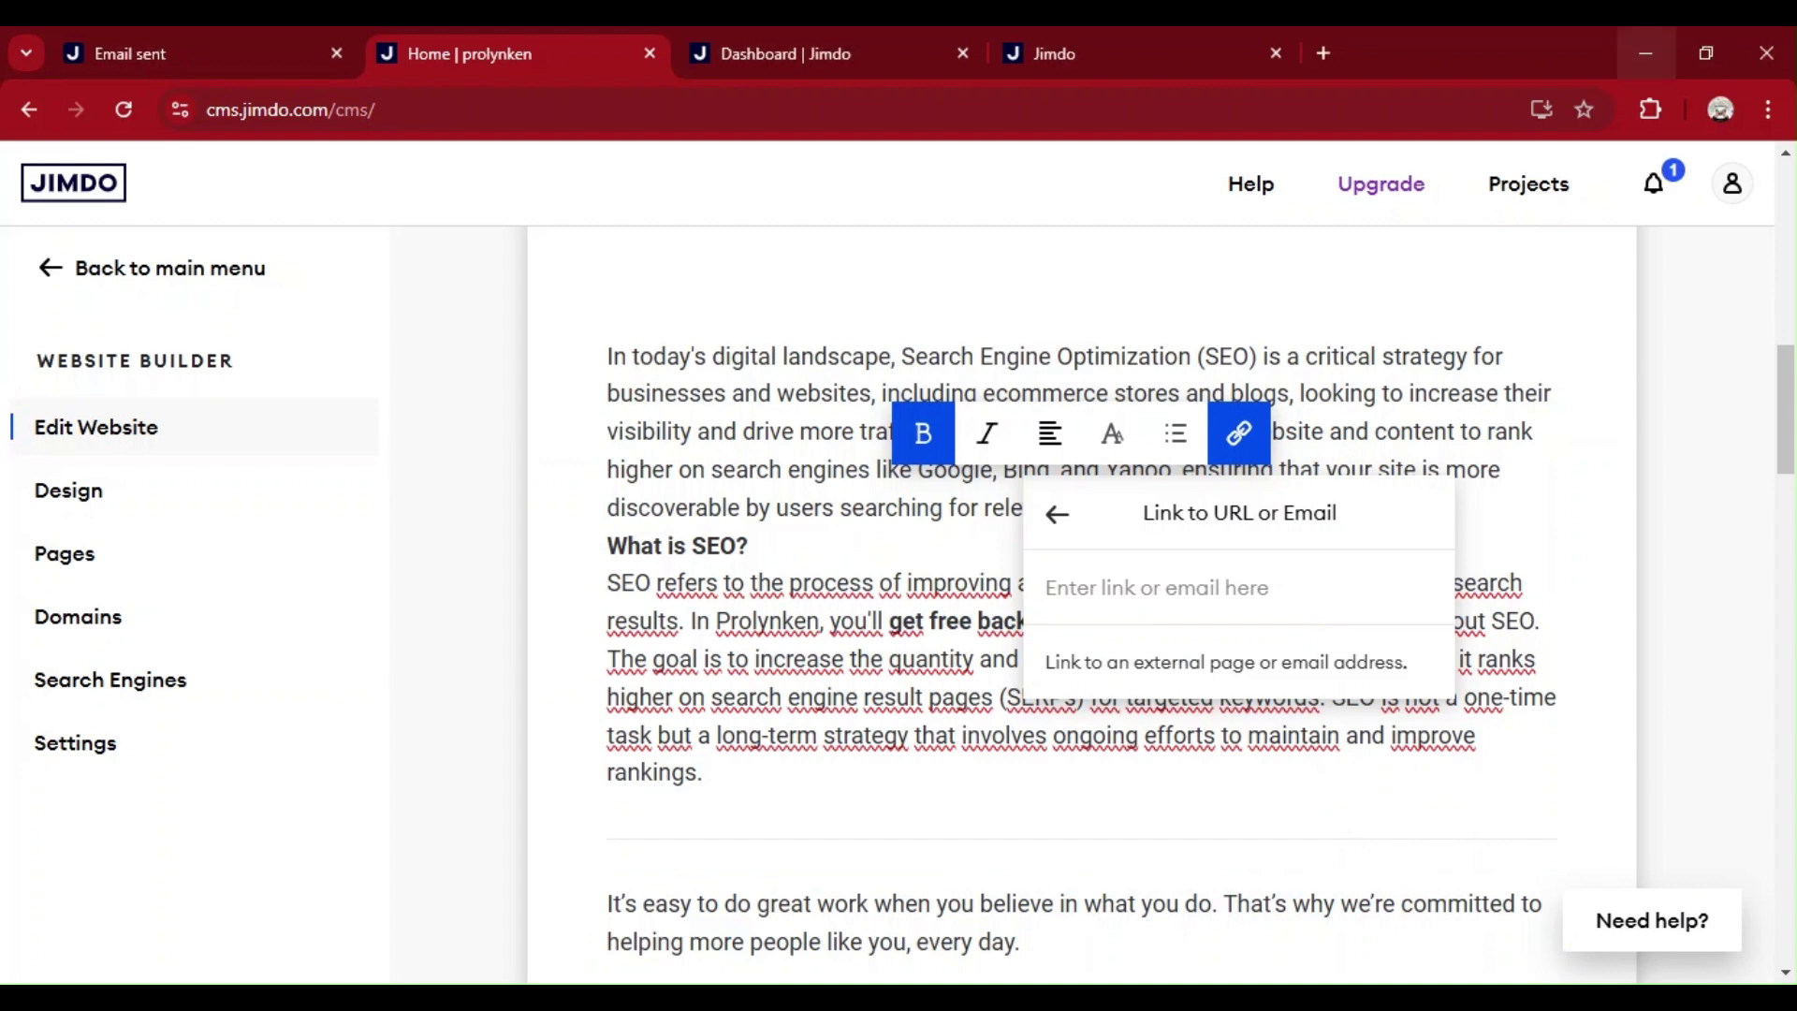
pyautogui.write('https://prolynken.com/')
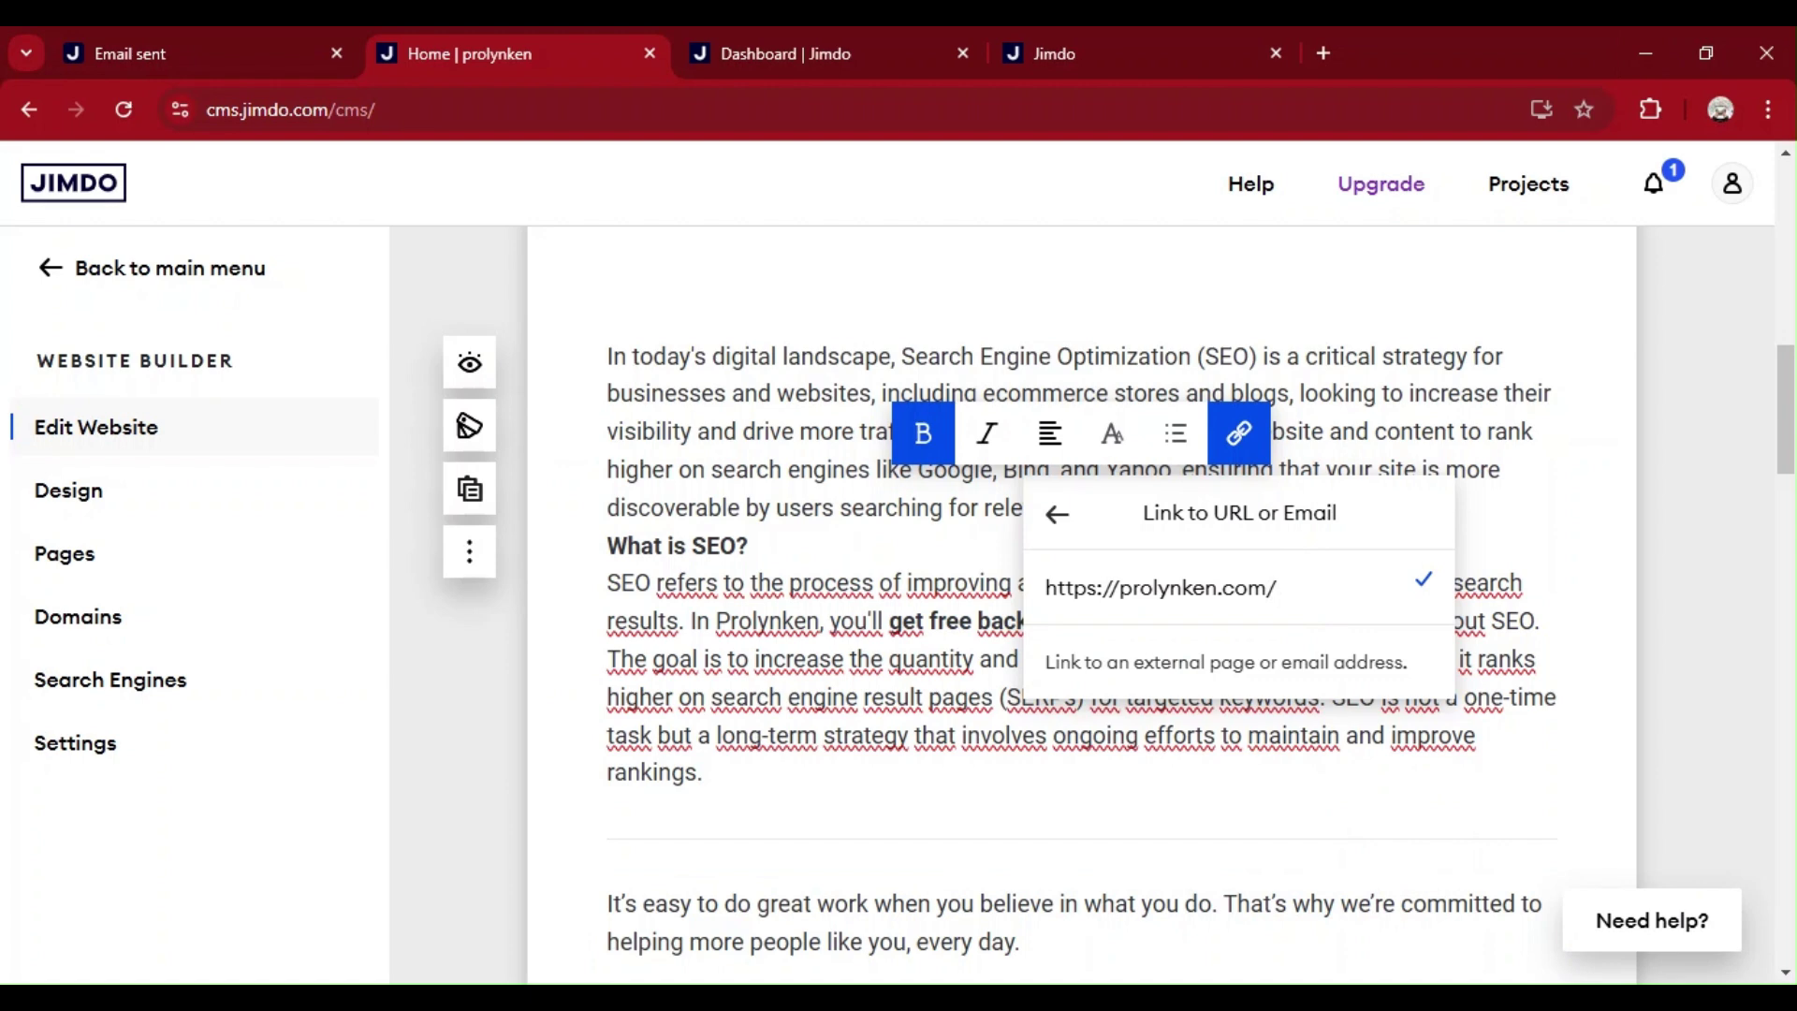
pyautogui.press('Return')
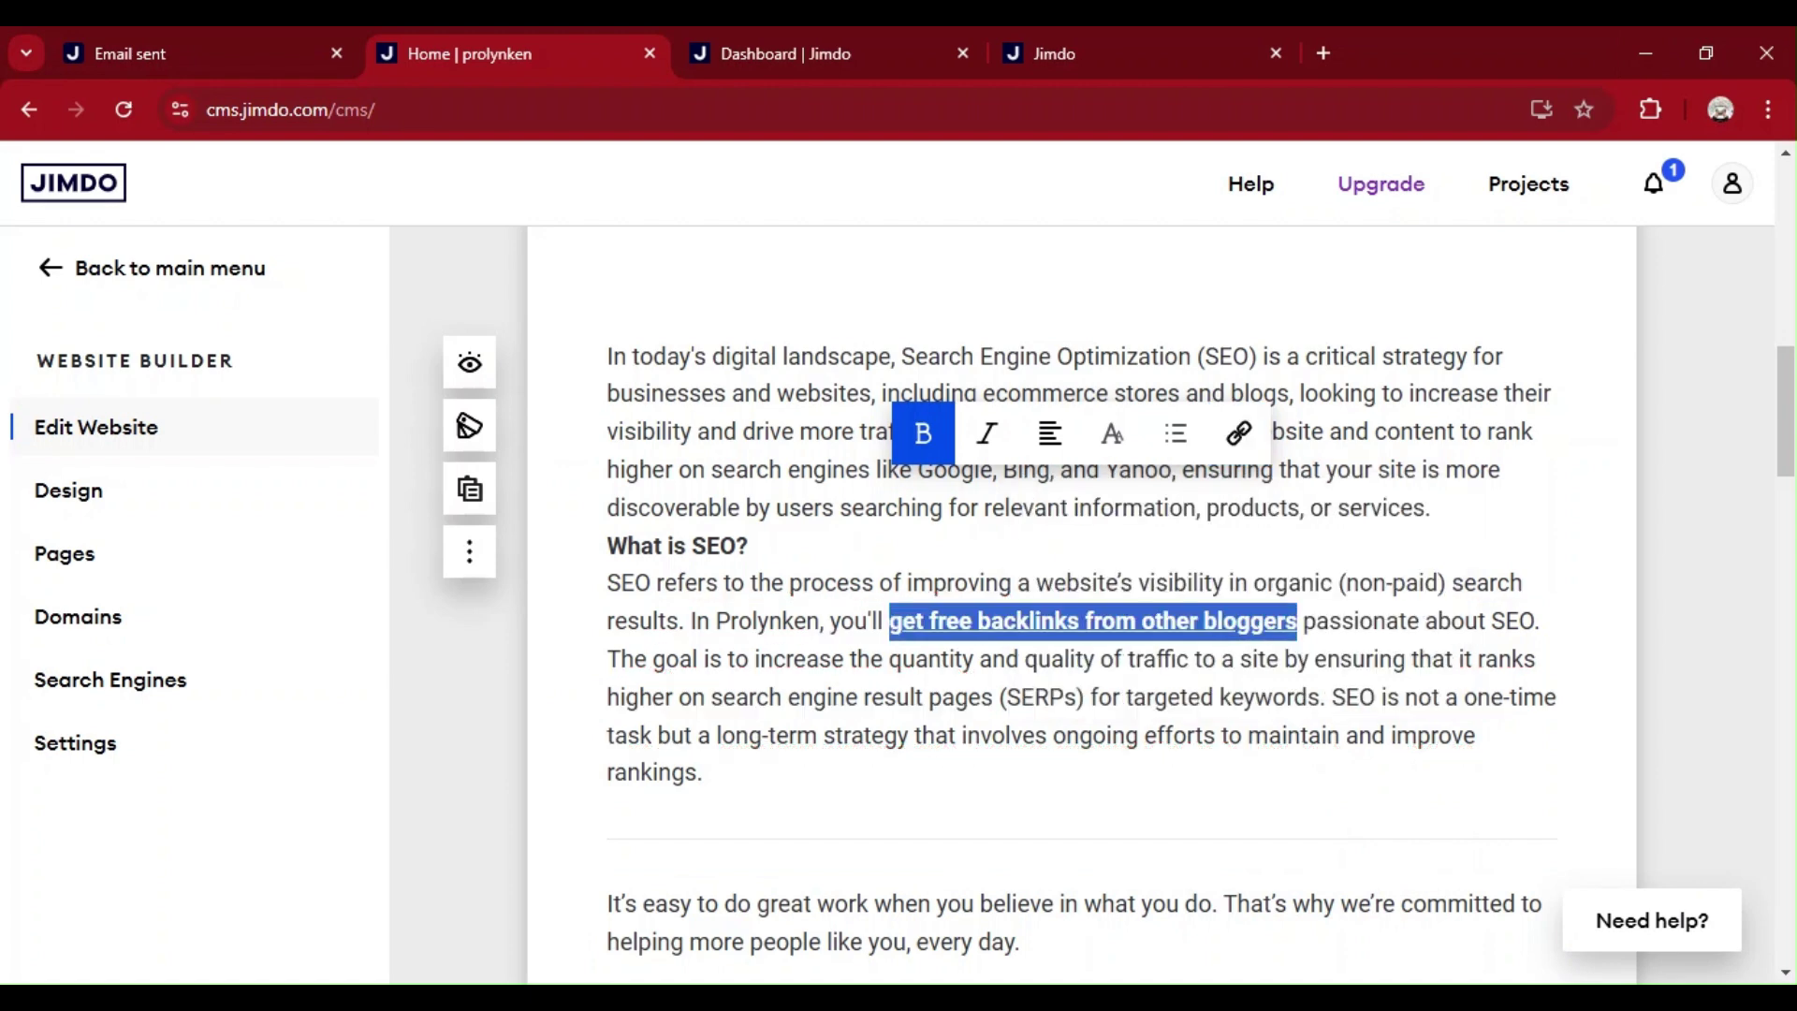
pyautogui.click(1228, 736)
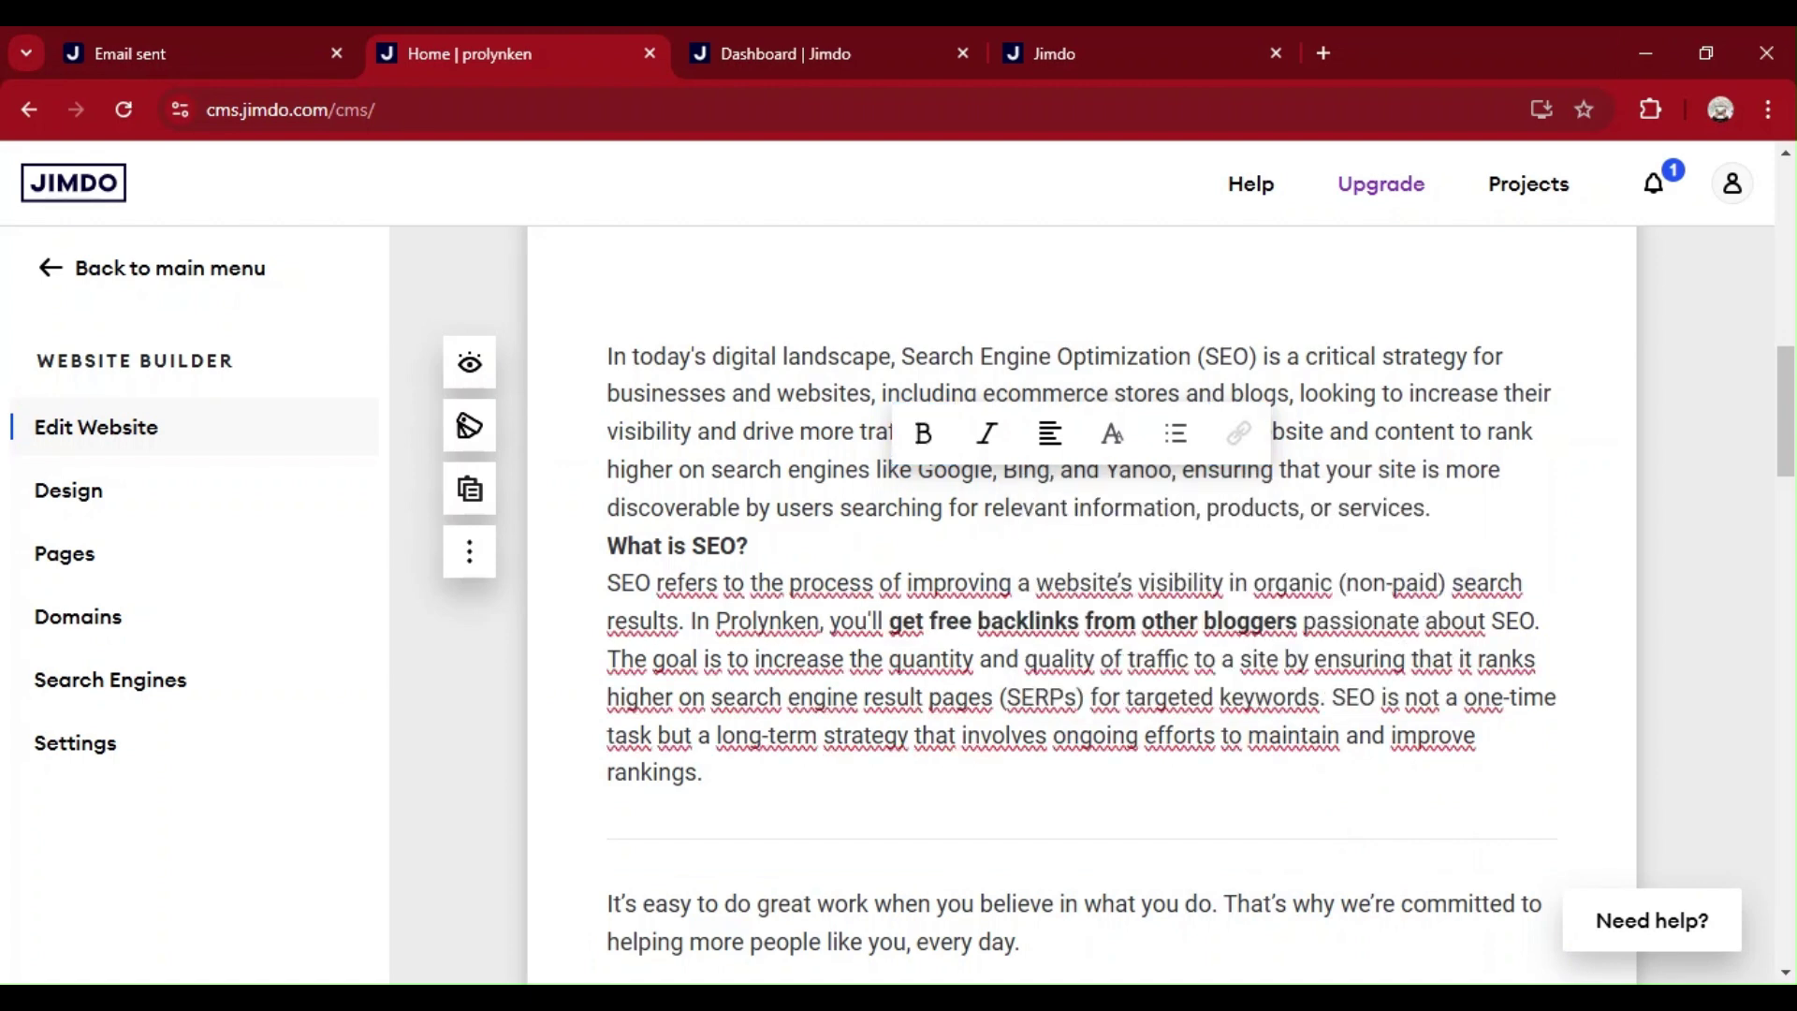
# Replace the block's second paragraph, "It's easy to do great work", with the copied numbered list of SEO techniques.
pyautogui.scroll(-4, 1754, 435)
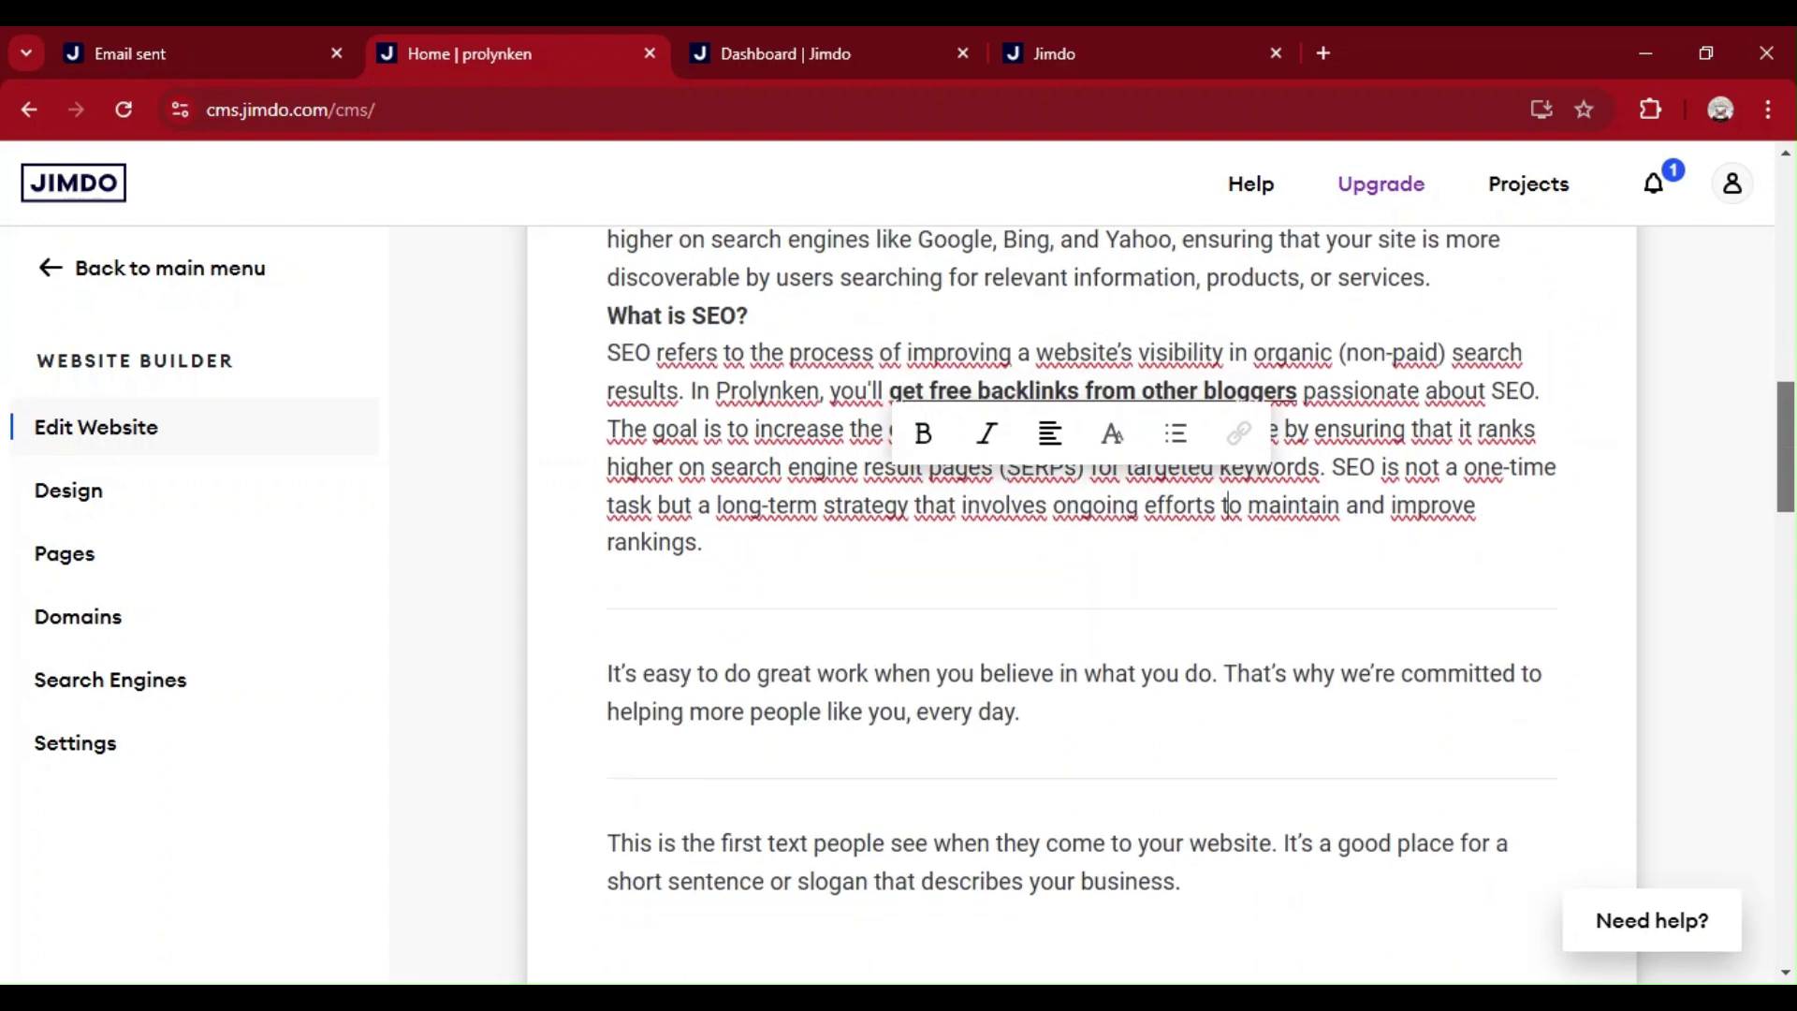
pyautogui.scroll(-1, 1082, 562)
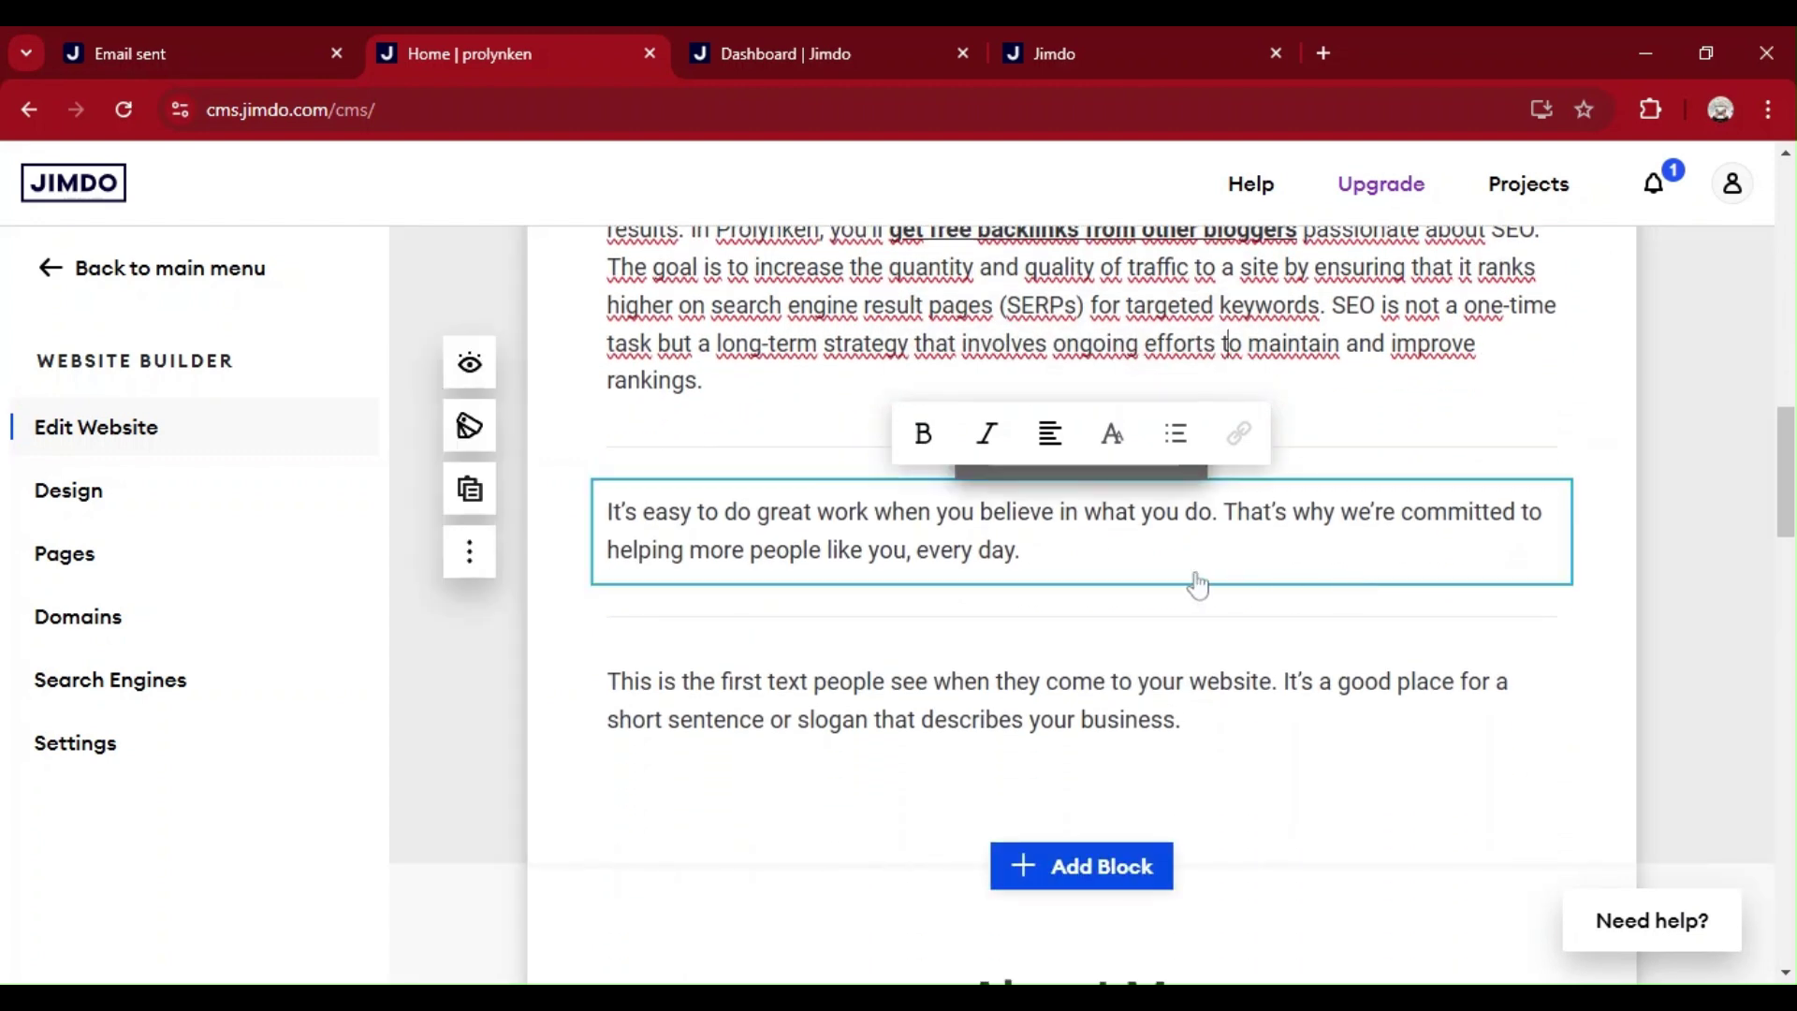
pyautogui.hotkey('alt', 'Tab')
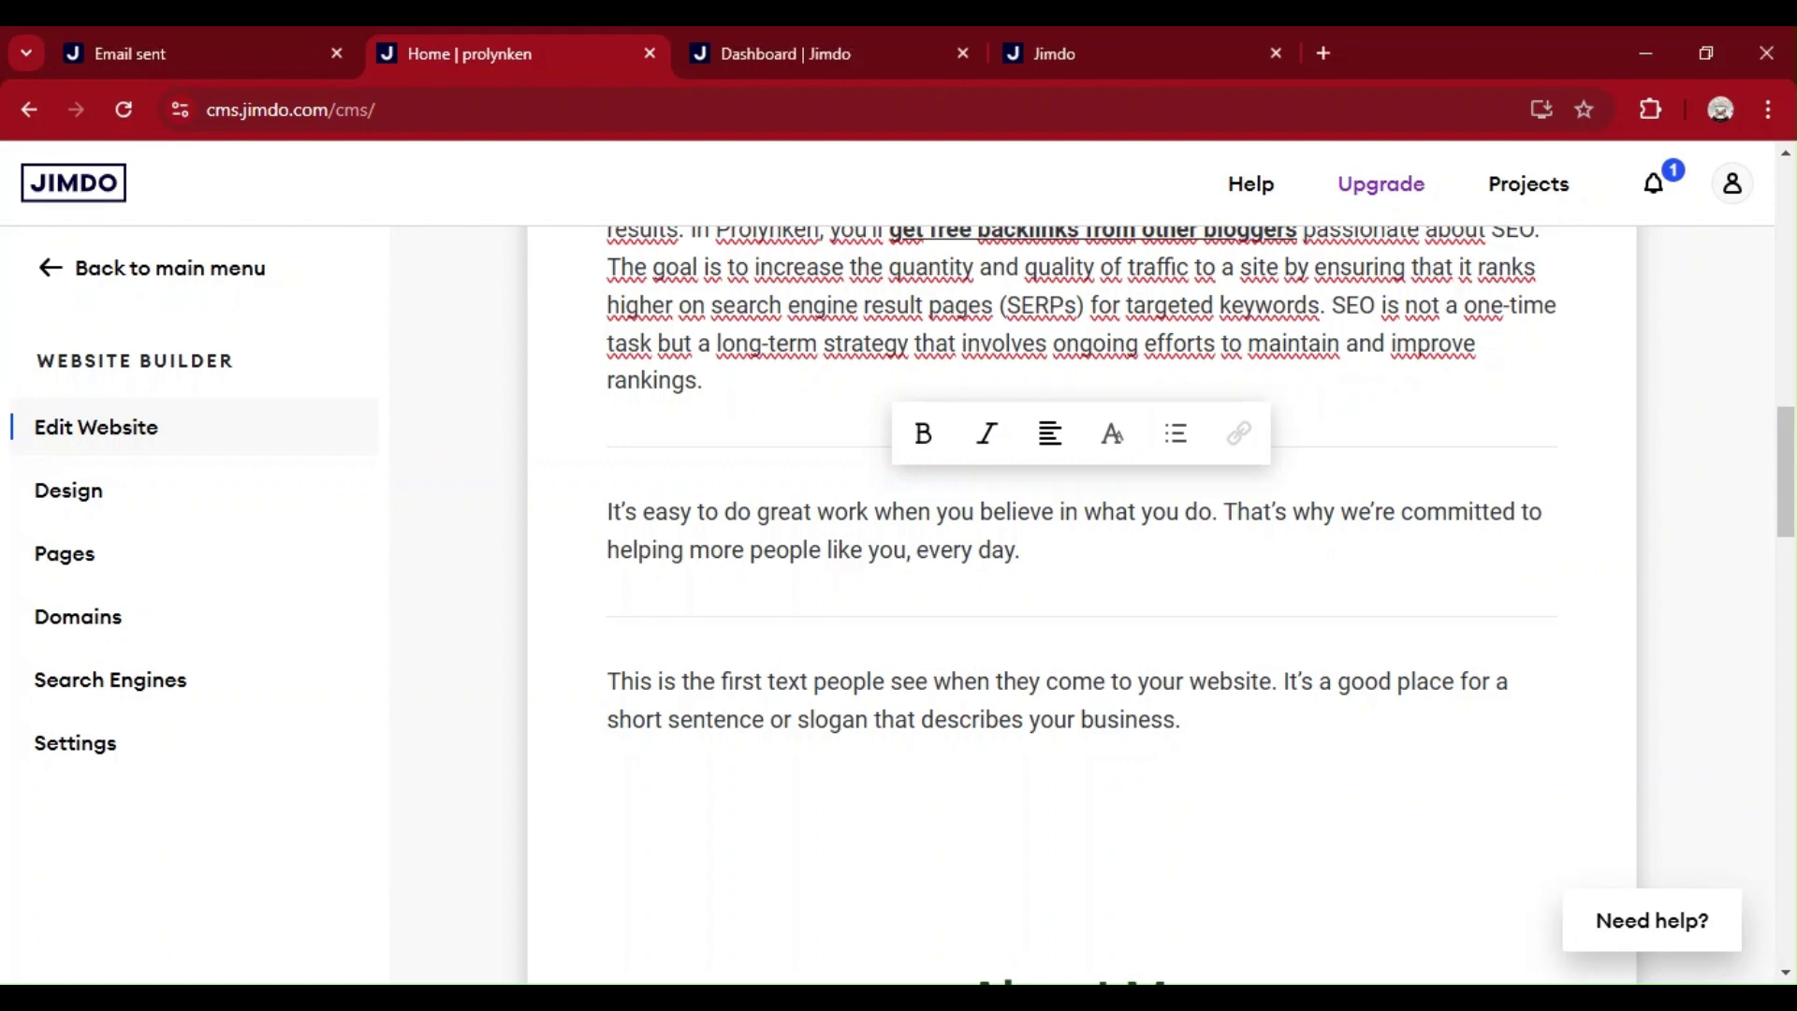
pyautogui.moveTo(1232, 574)
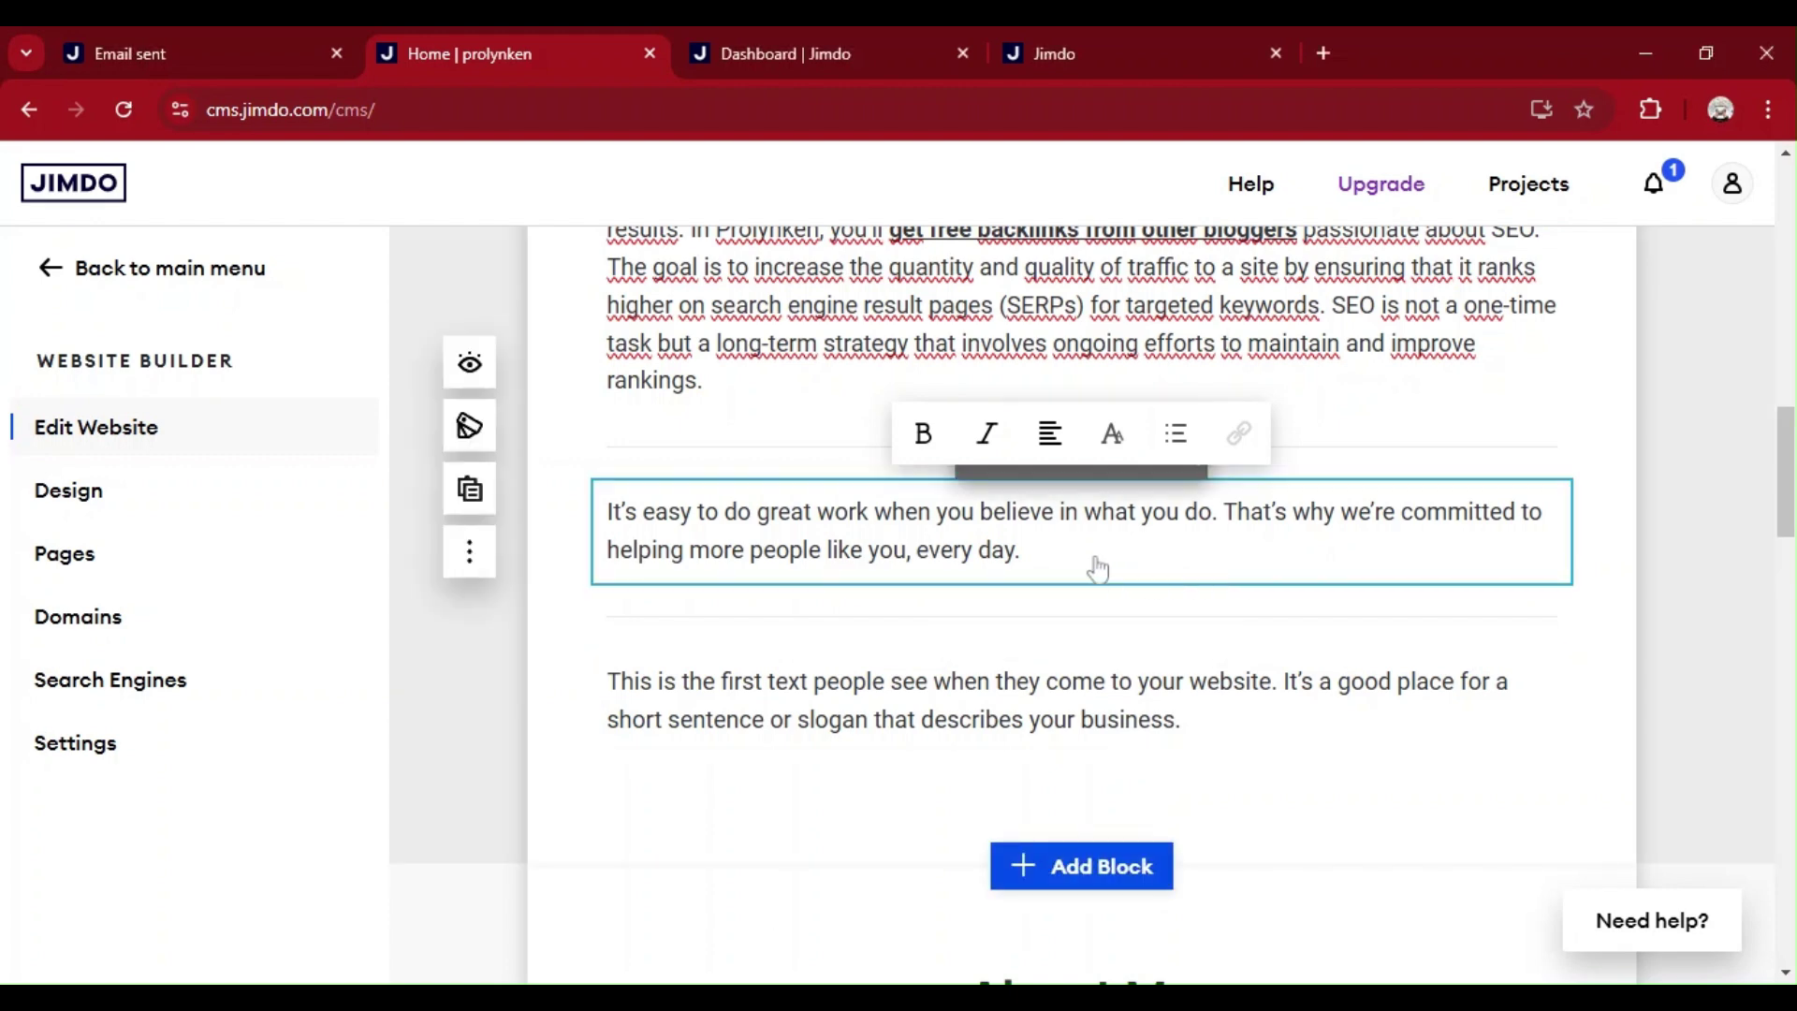
pyautogui.moveTo(1098, 568); pyautogui.dragTo(588, 538)
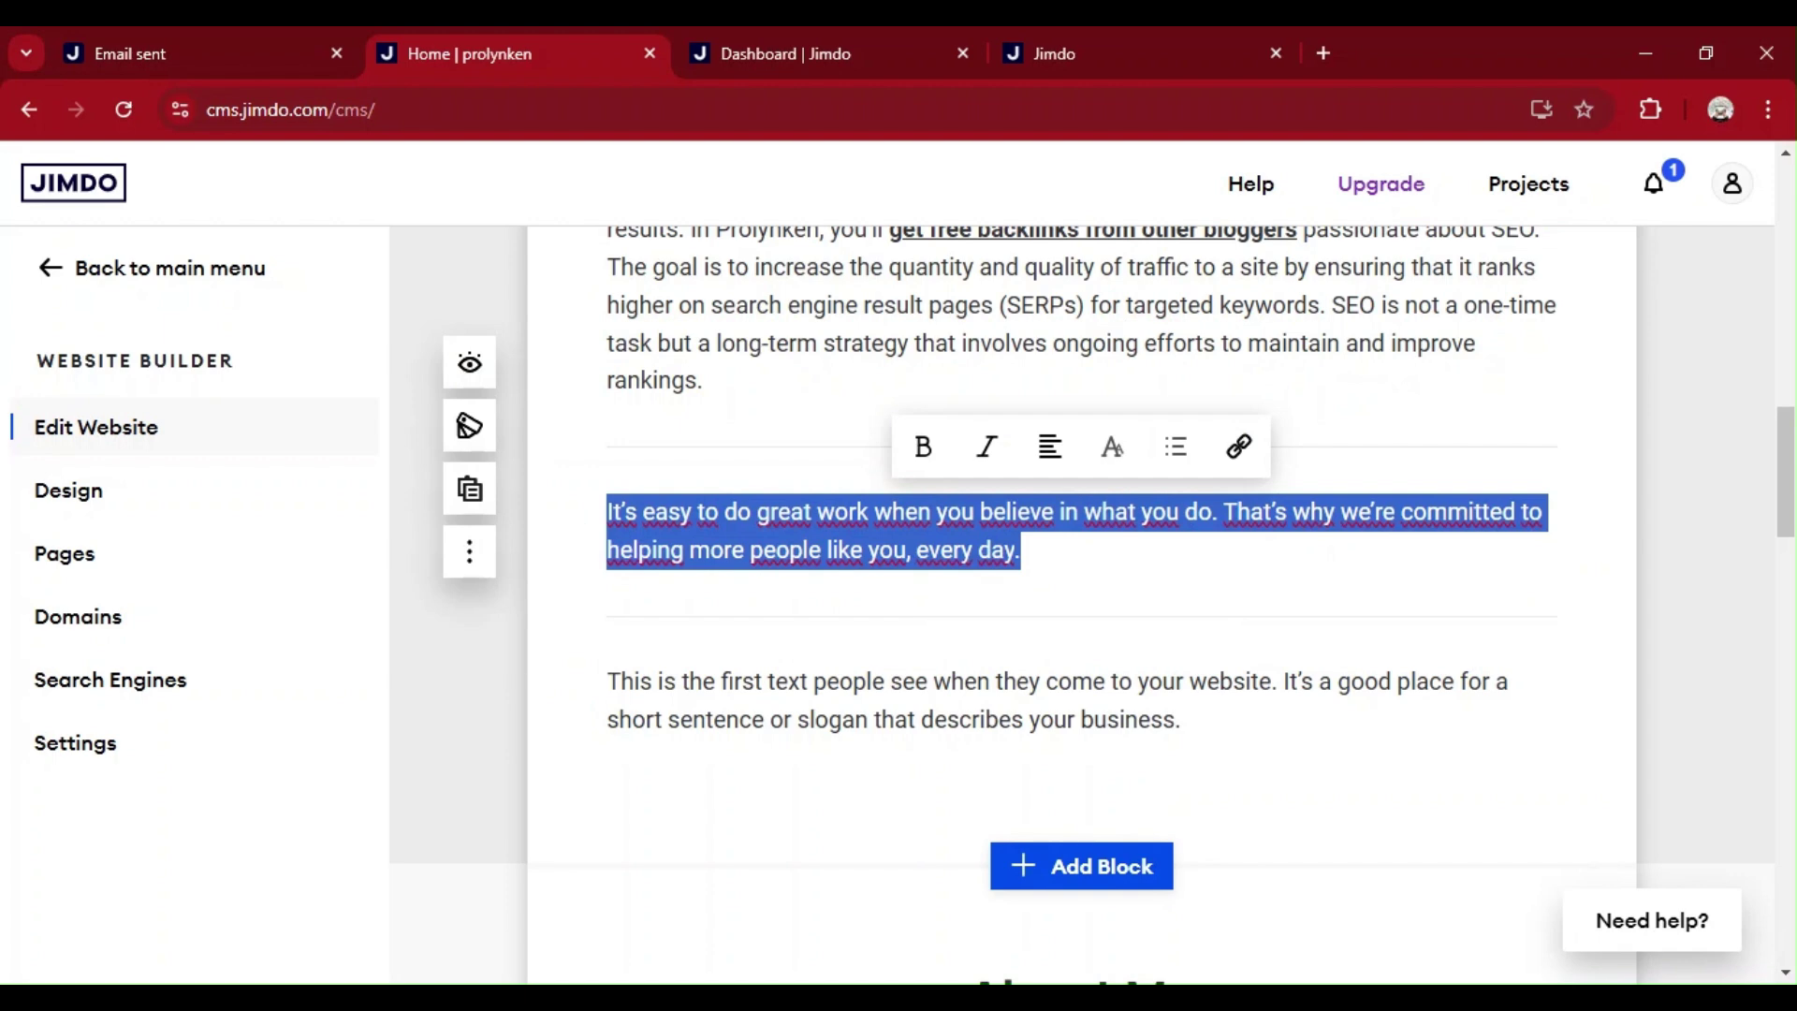
pyautogui.press('BackSpace')
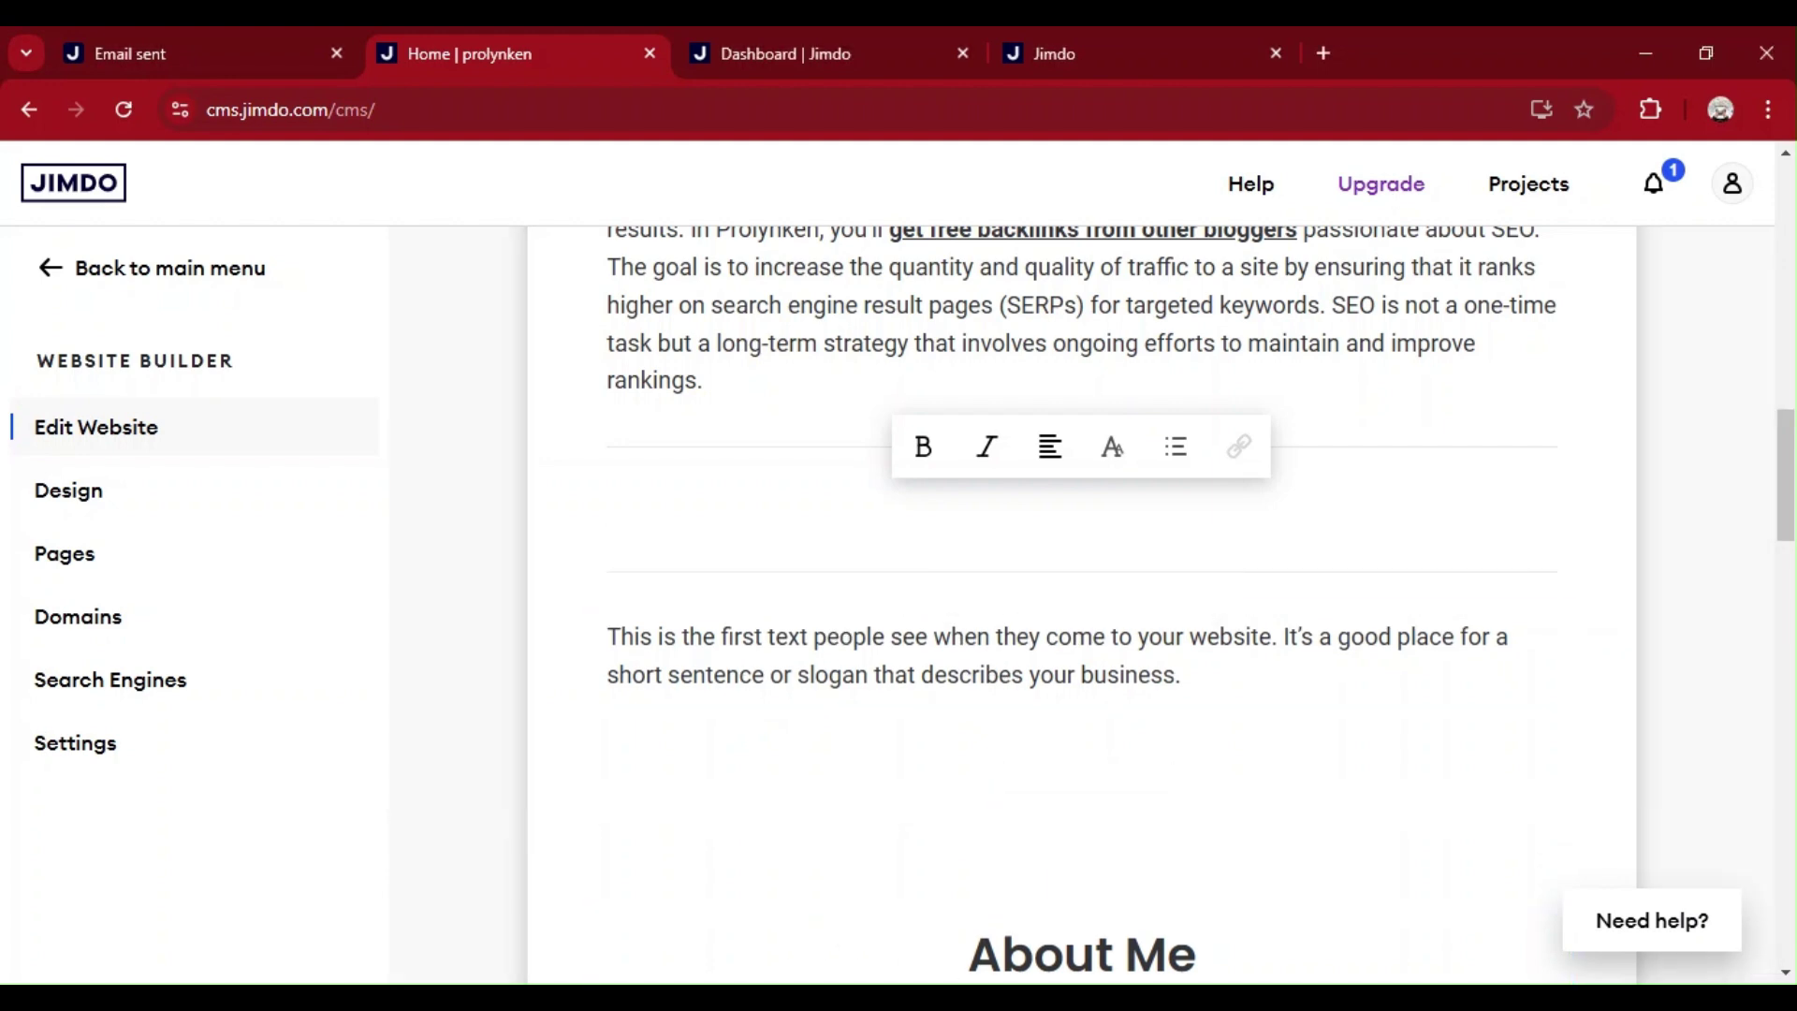
pyautogui.press('BackSpace')
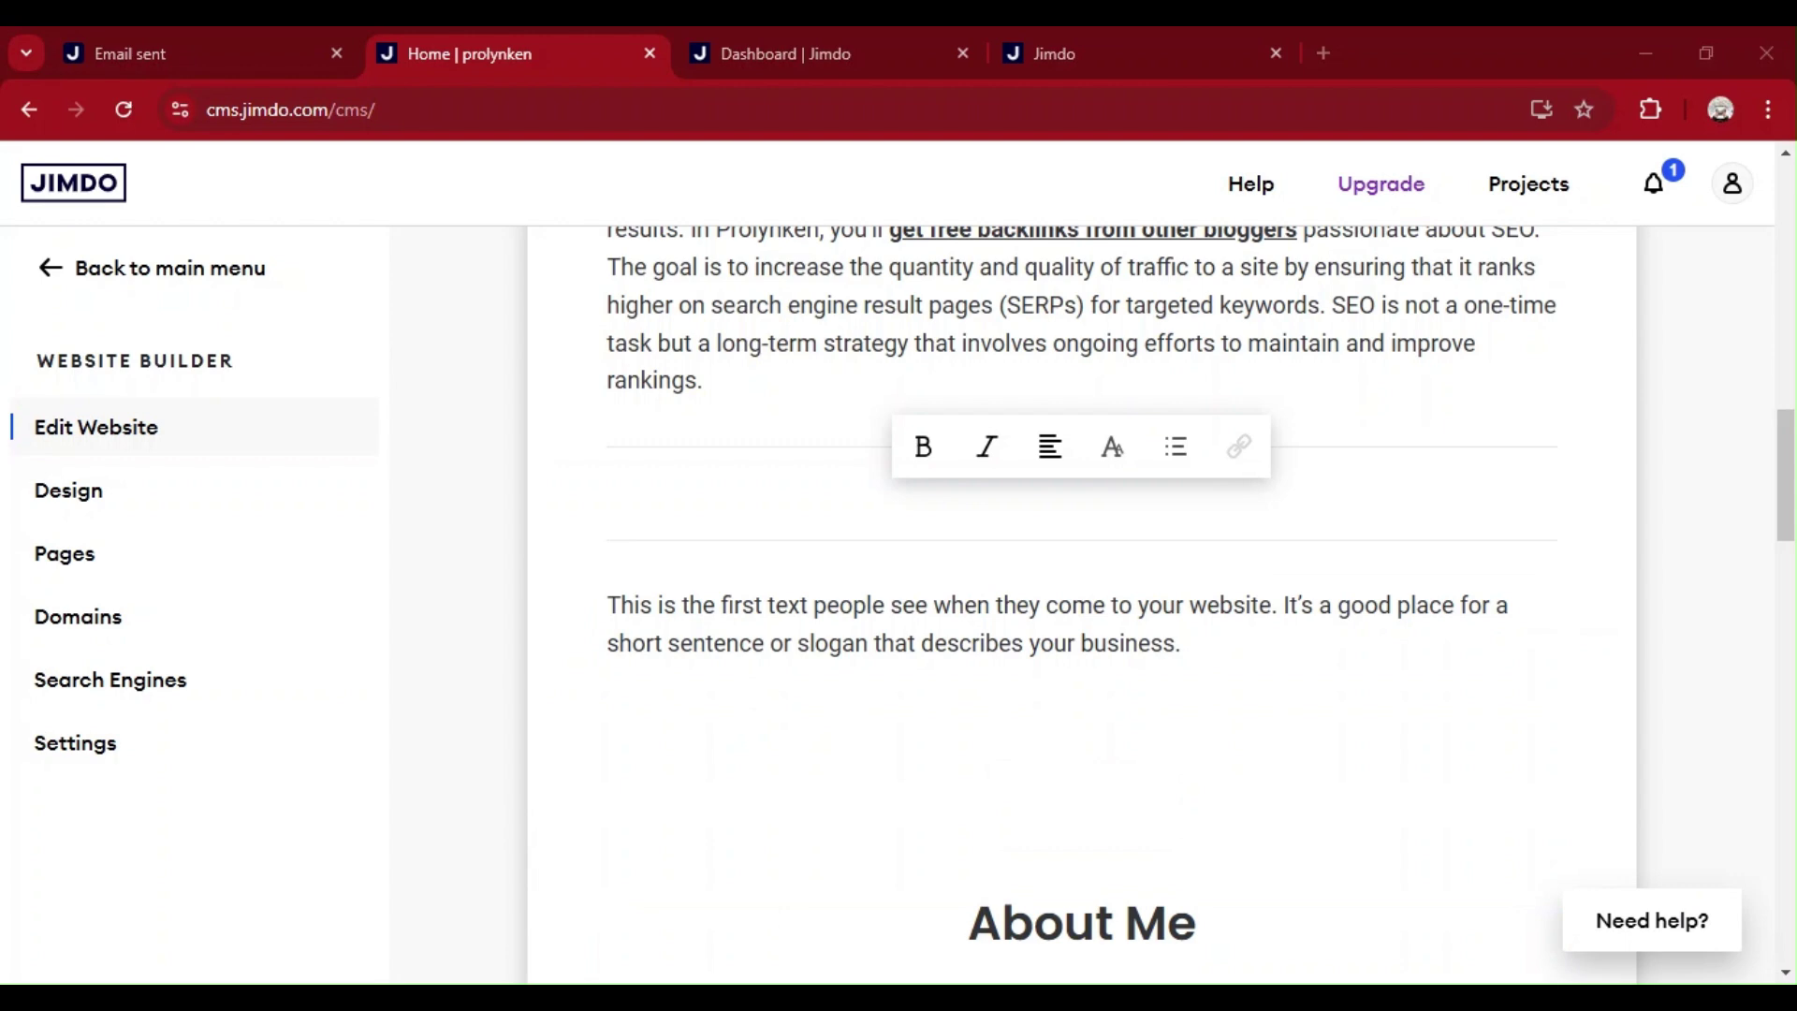
pyautogui.click(850, 550)
pyautogui.hotkey('ctrl', 'v')
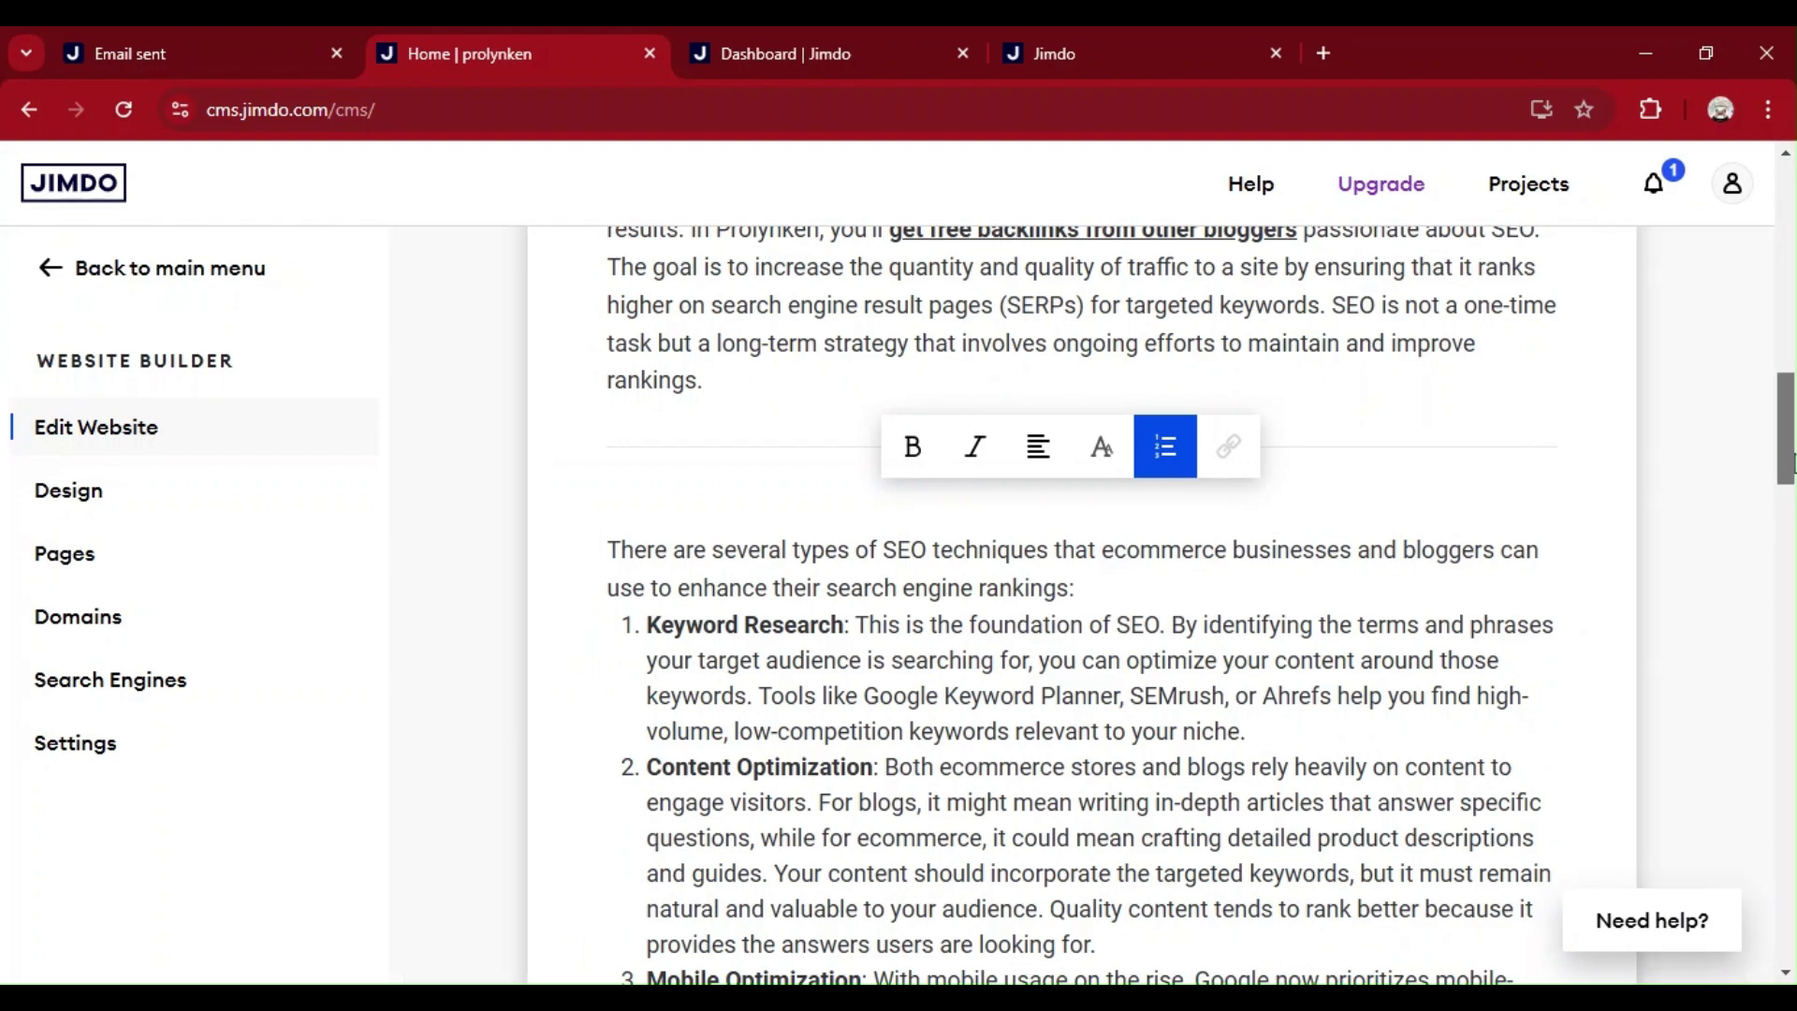
# Replace the block's third placeholder paragraph with the copied text on off-page SEO and link building.
pyautogui.scroll(-10, 1082, 604)
pyautogui.click(1196, 653)
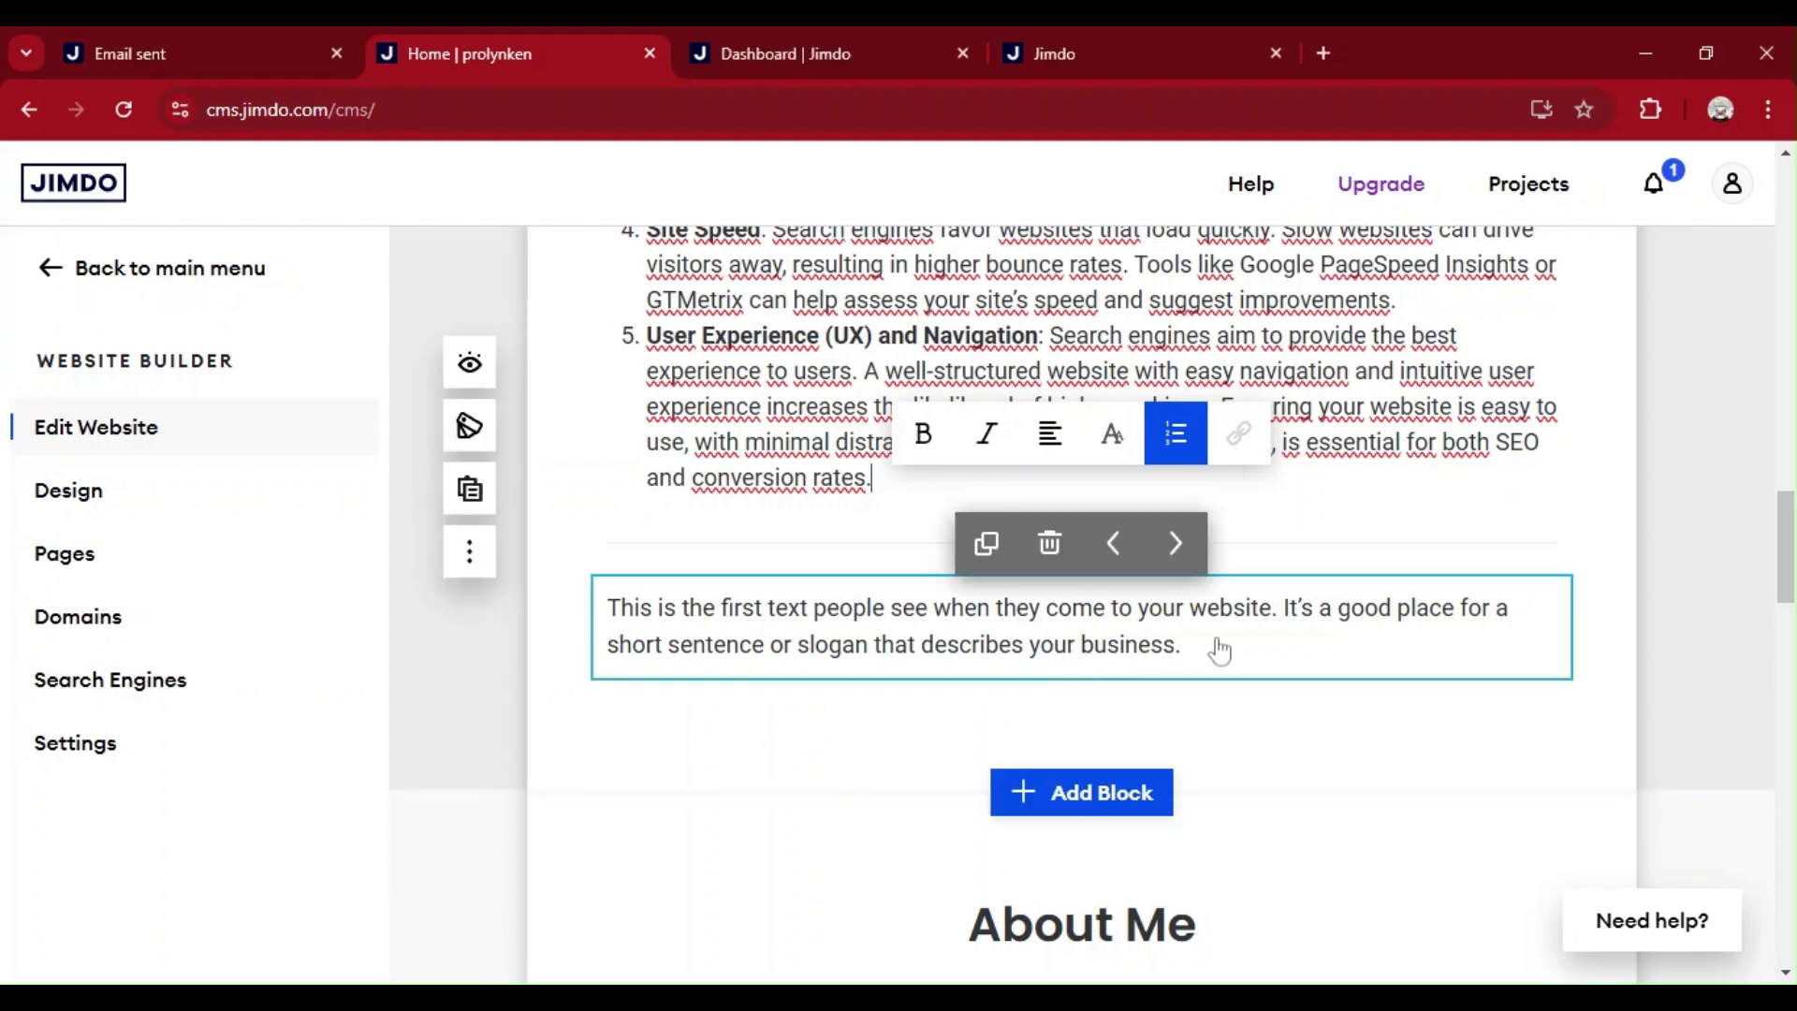
pyautogui.click(1190, 655)
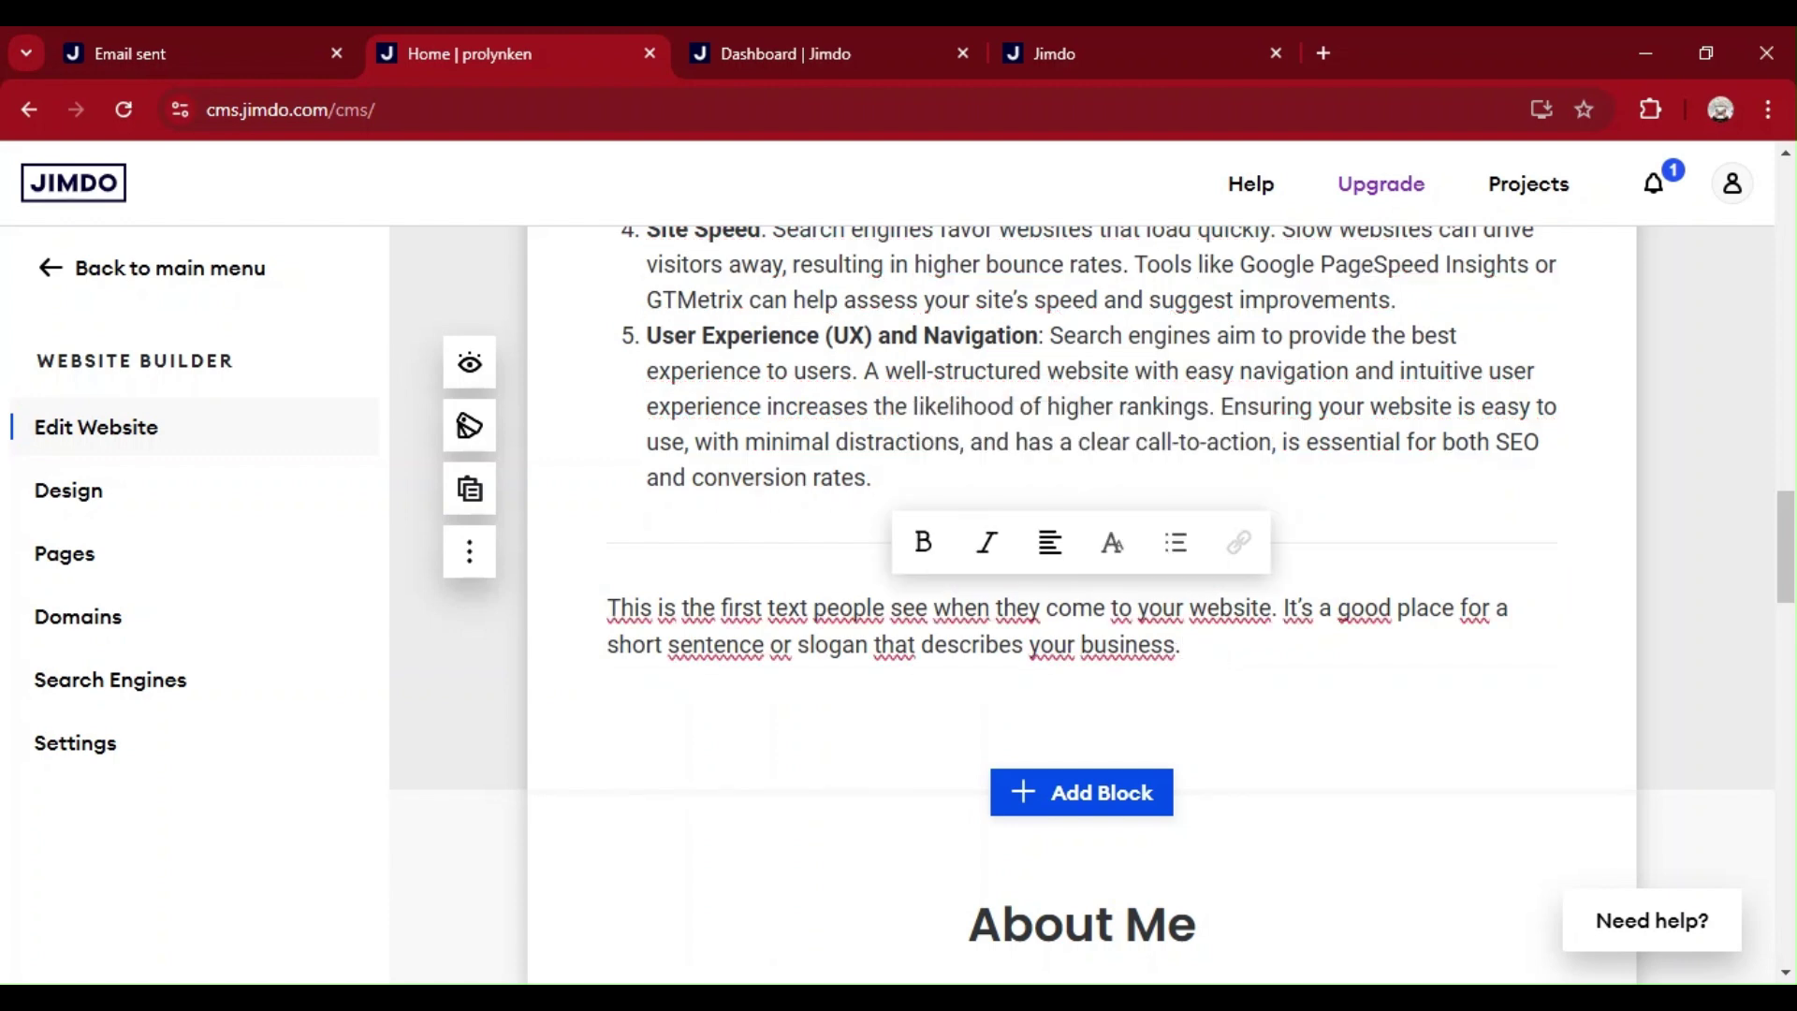
pyautogui.moveTo(1183, 646); pyautogui.dragTo(592, 601)
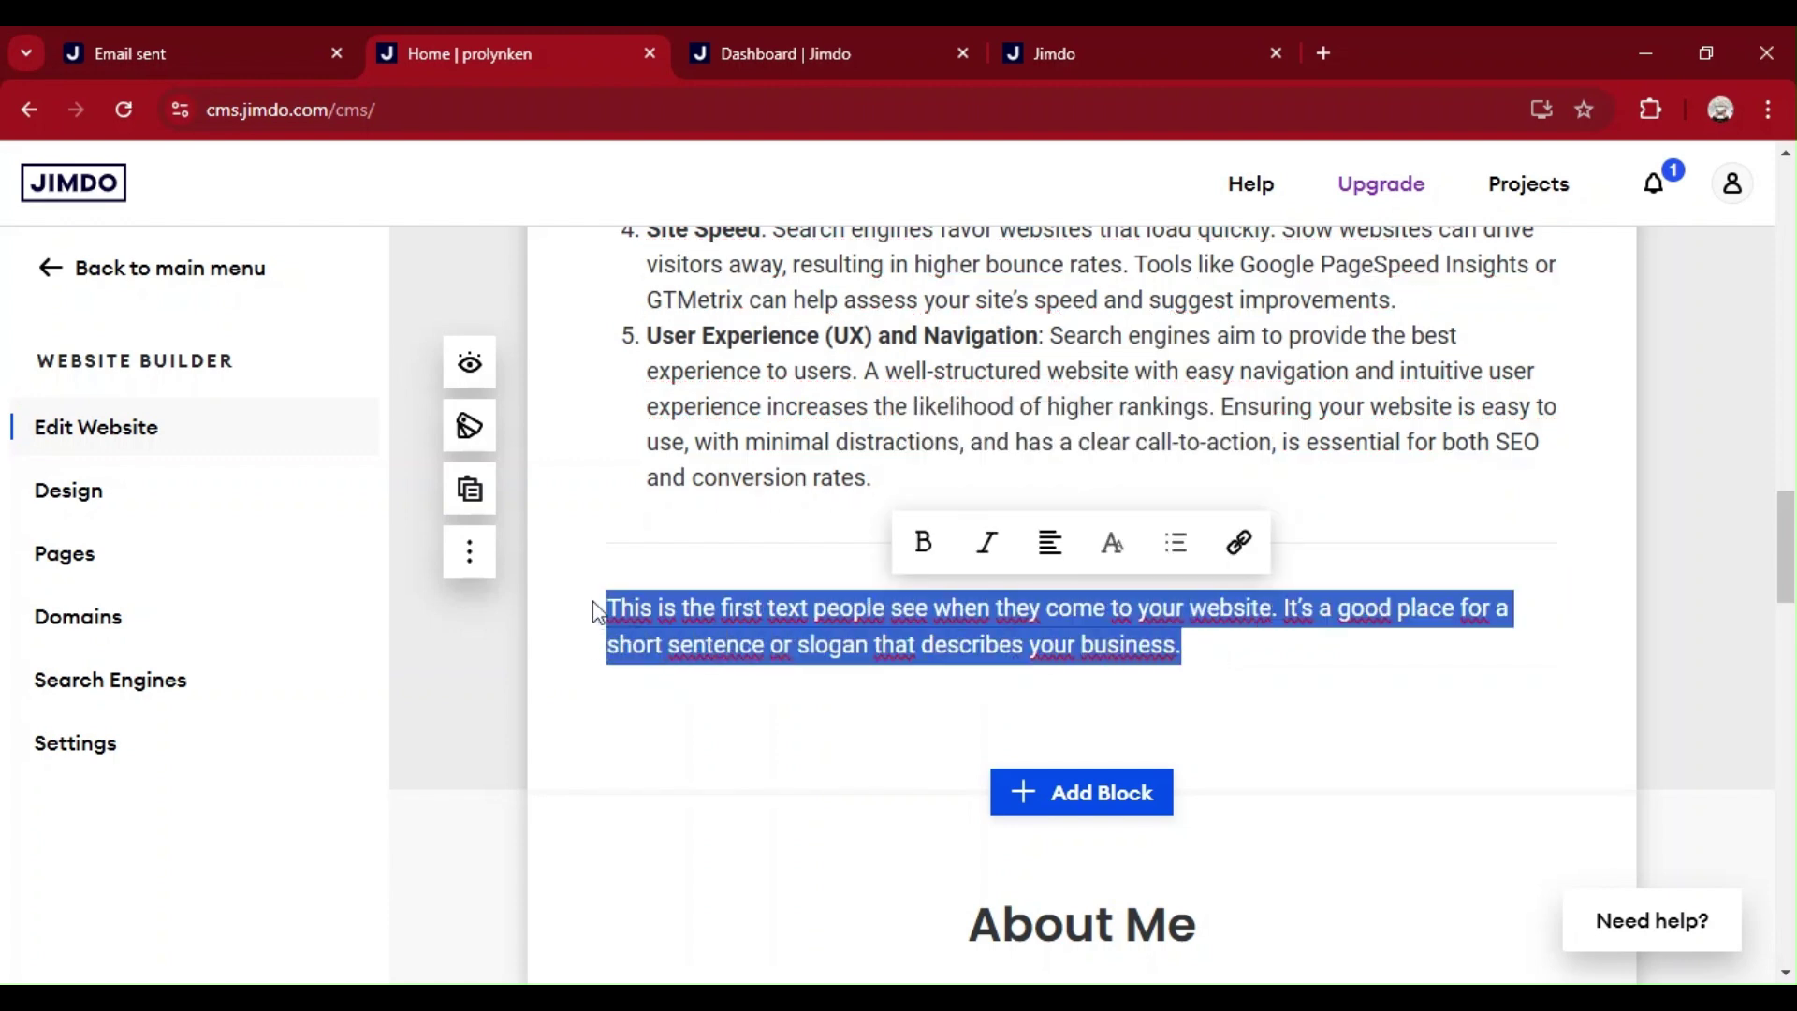
pyautogui.write('One of the most important aspects of off-page SEO is link building. This refers to the process of acquiring backlinks from other reputable websites. Search engines use backlinks as a vote of confidence, signaling that your content is valuable and trustworthy. The more quality backlinks you have, the more likely you are to rank higher on search engines. However, not all backlinks are created equal. It’s crucial to acquire links from authoritative, relevant, and high-quality websites. For example, getting backlinks from popular blogs in your niche or from news outlets can significantly boost your SEO.')
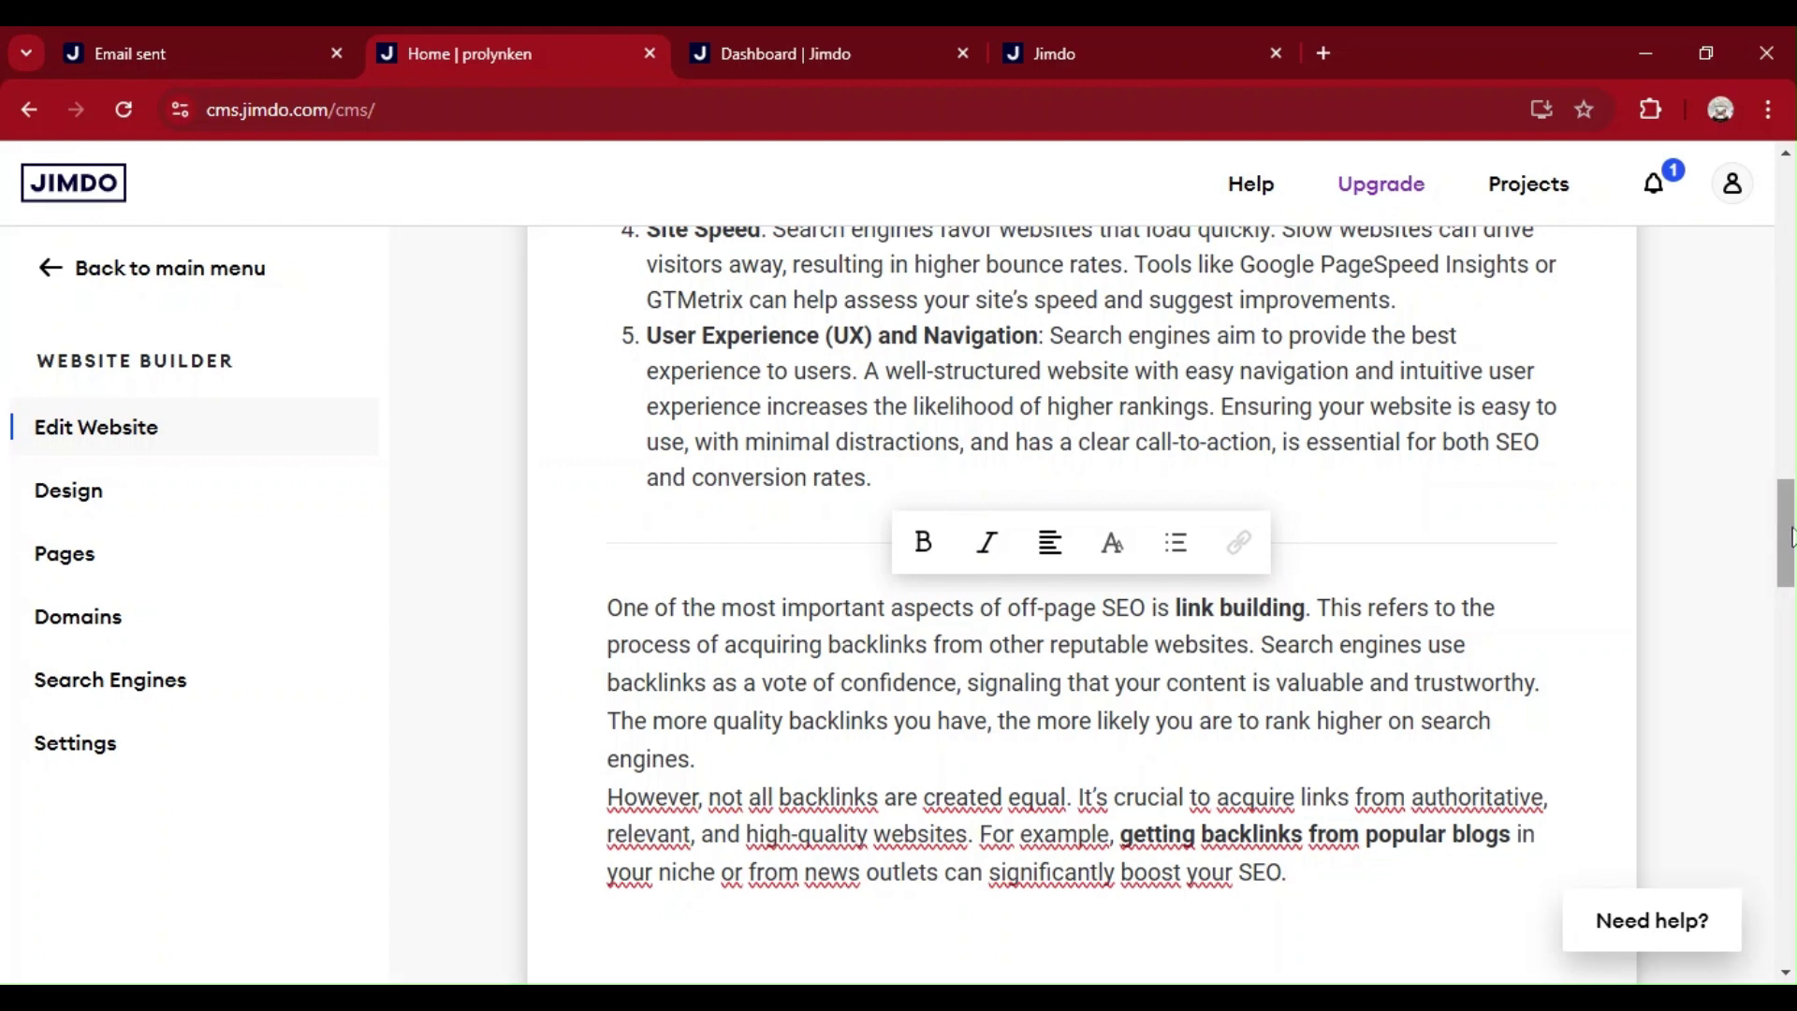
# Remove the About Me section below the new text and delete the My Project column beside My Story.
pyautogui.moveTo(1790, 538); pyautogui.dragTo(1790, 629)
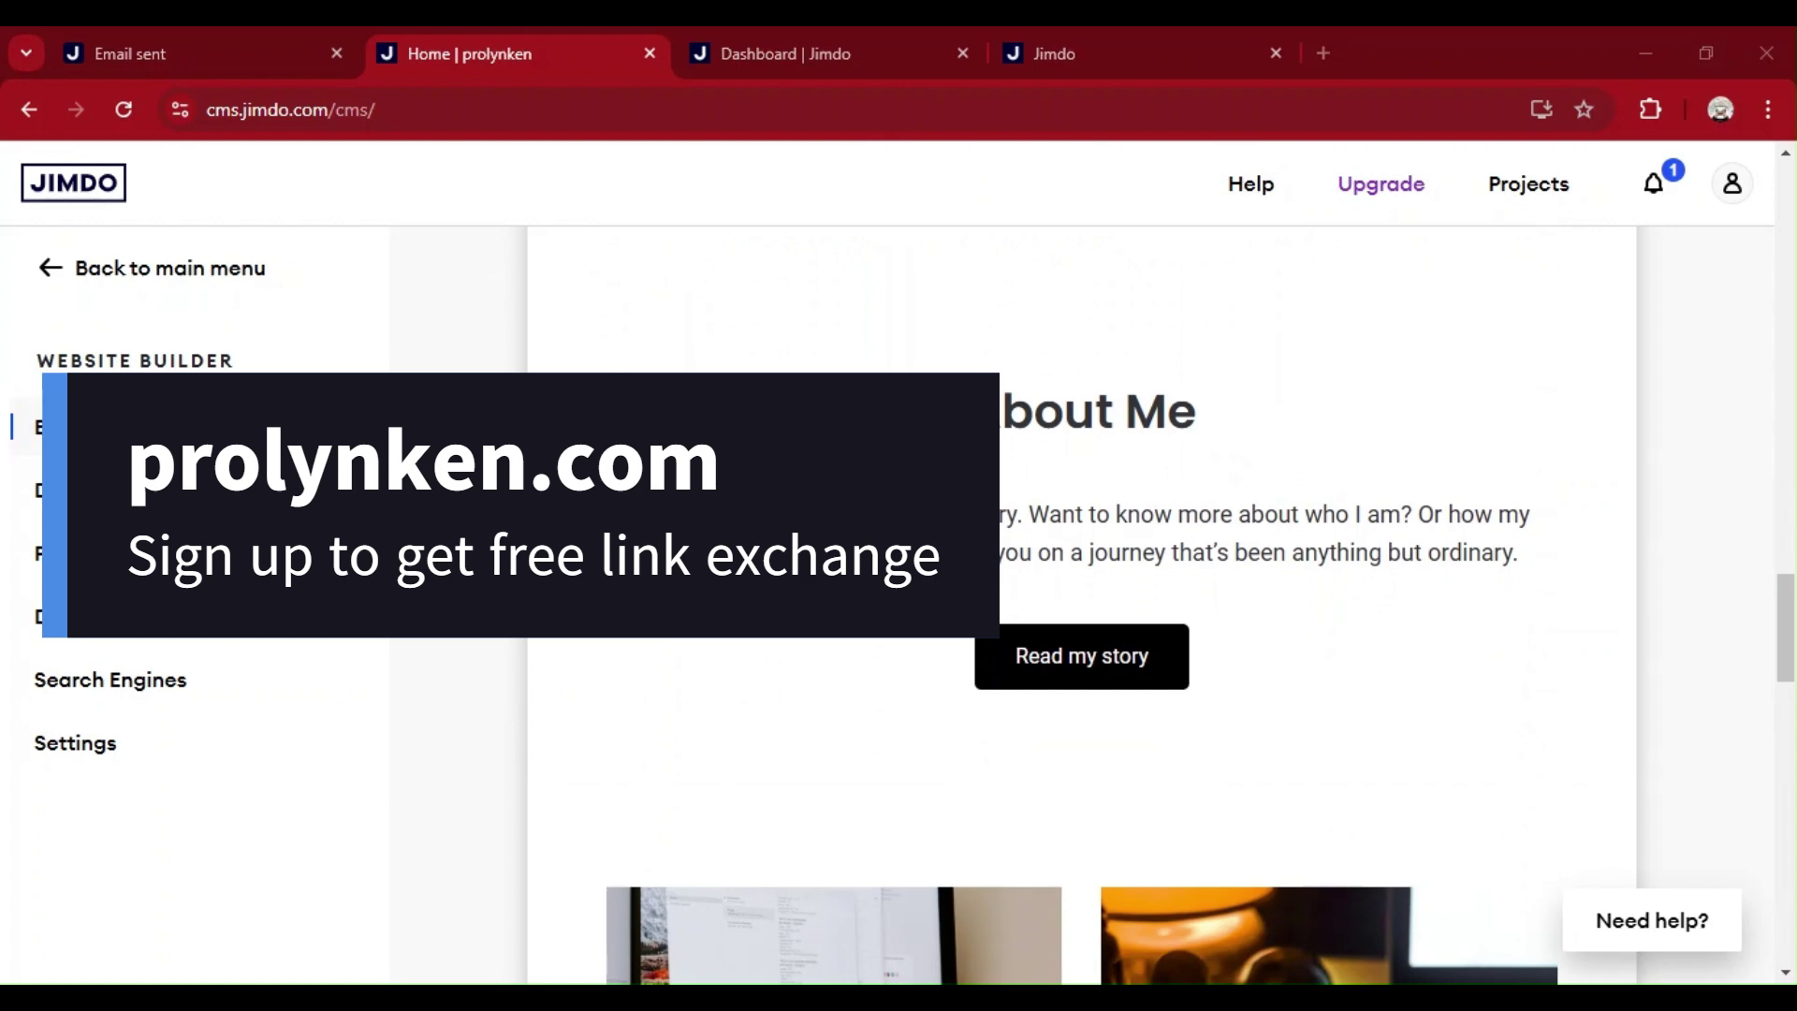
pyautogui.scroll(-5, 1581, 484)
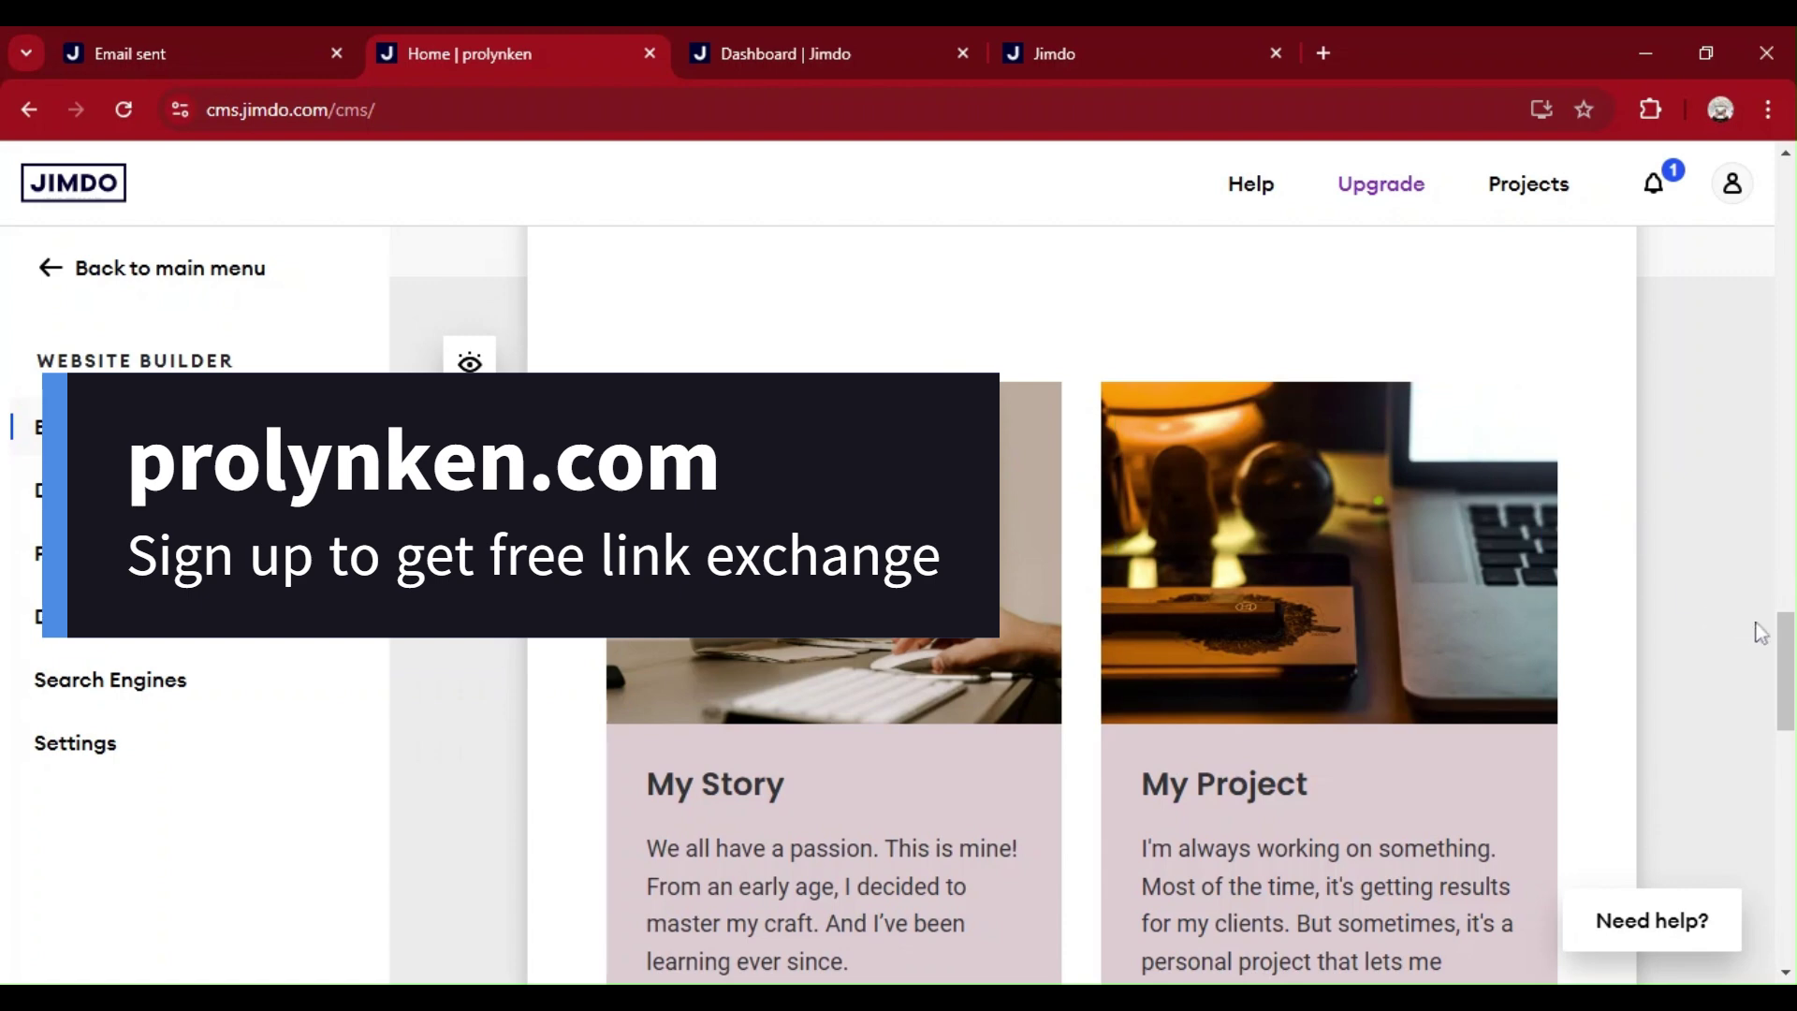
pyautogui.moveTo(1786, 645); pyautogui.dragTo(1792, 599)
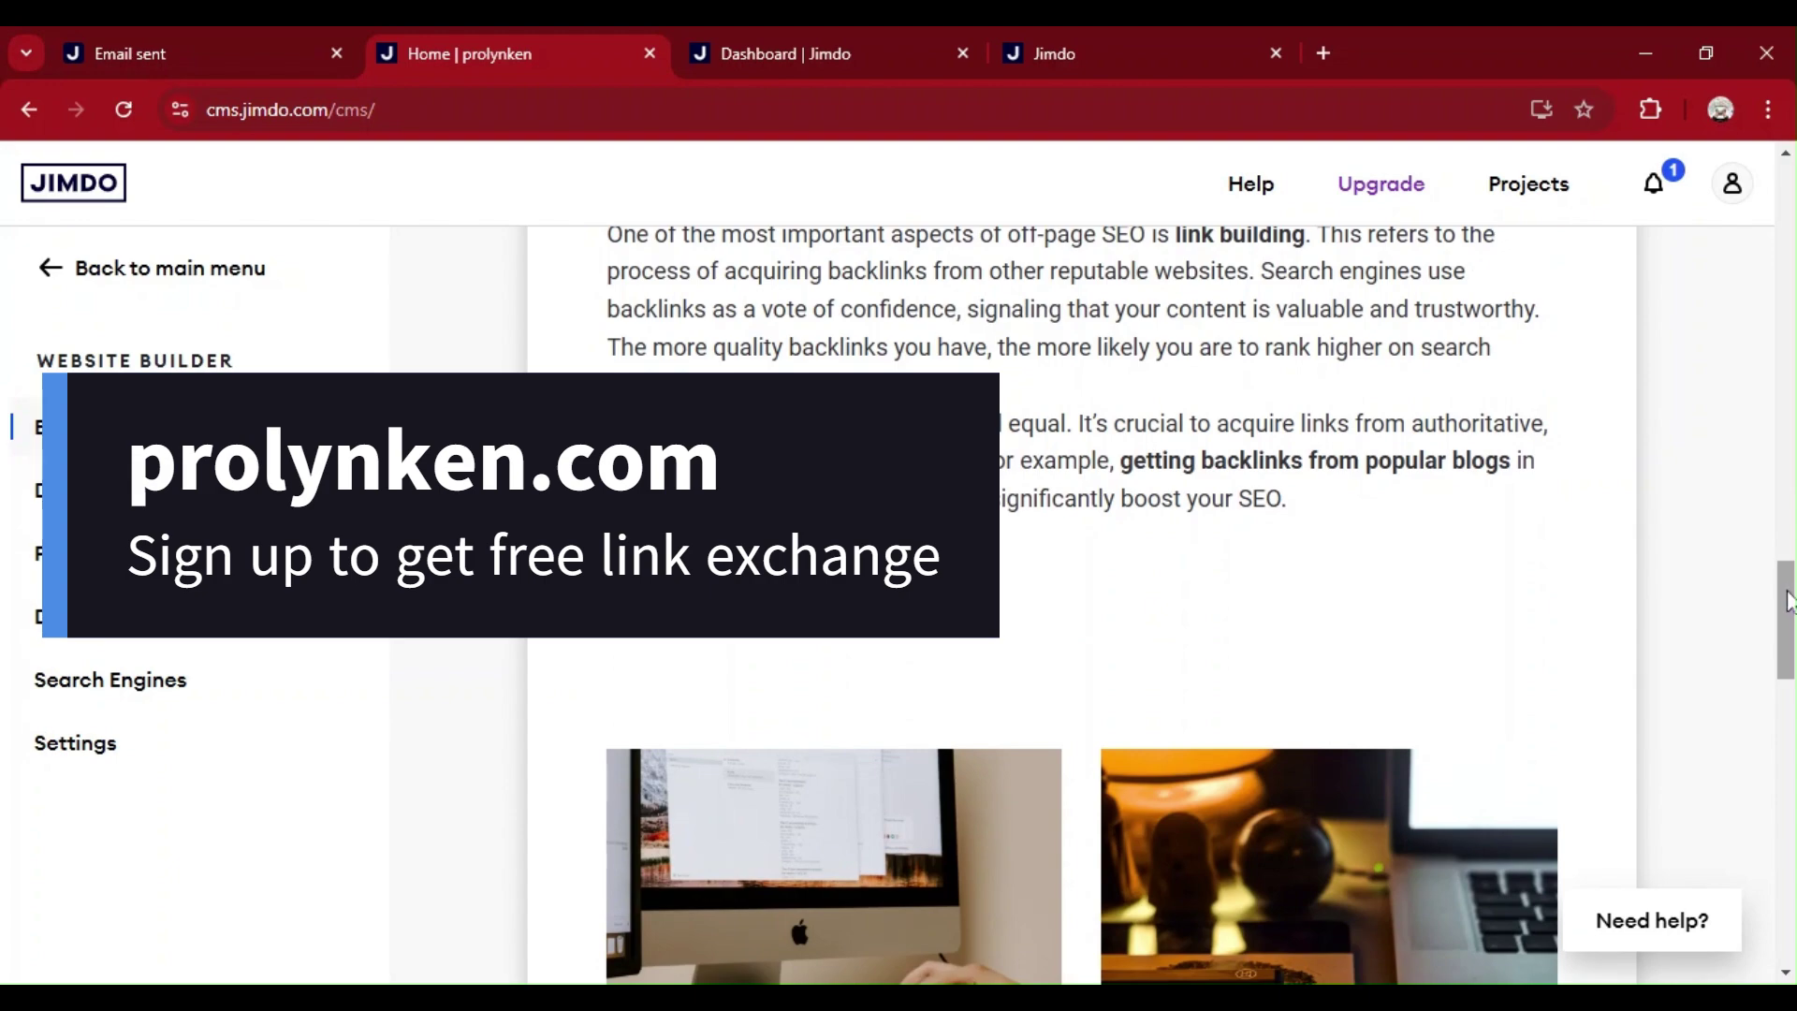
pyautogui.moveTo(1789, 600); pyautogui.dragTo(1751, 665)
pyautogui.moveTo(1269, 434)
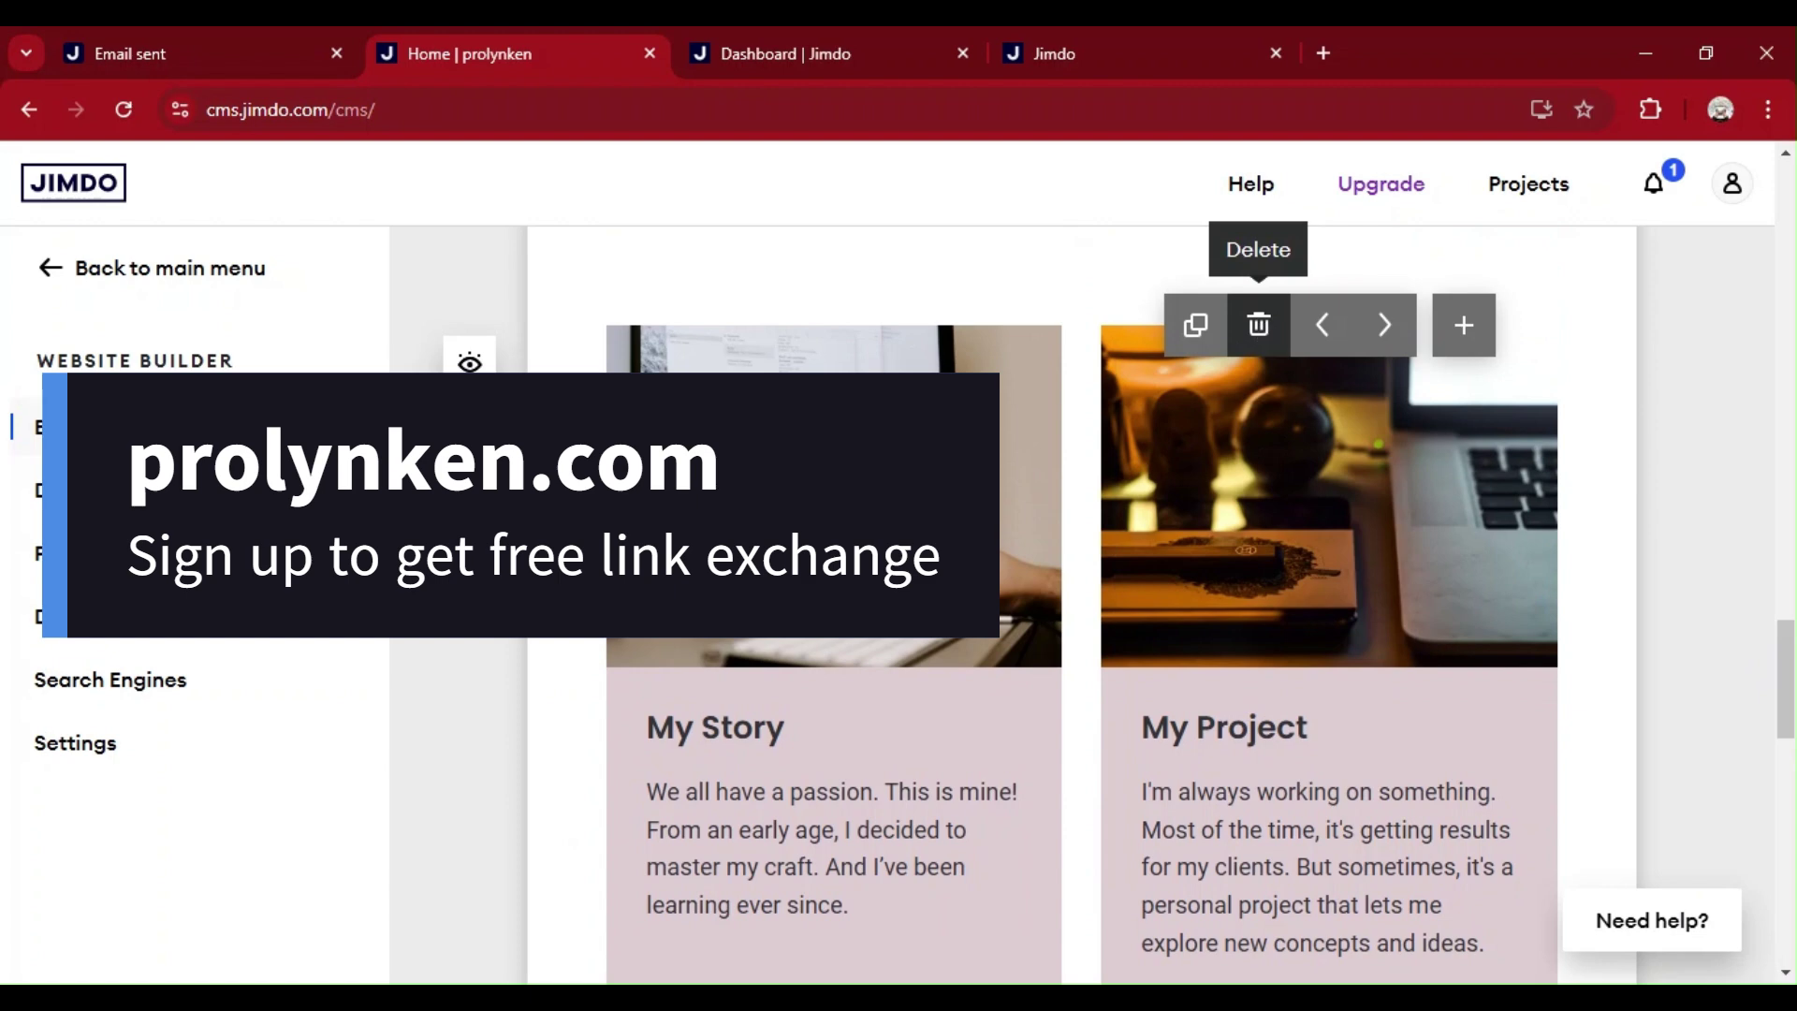
pyautogui.click(1258, 325)
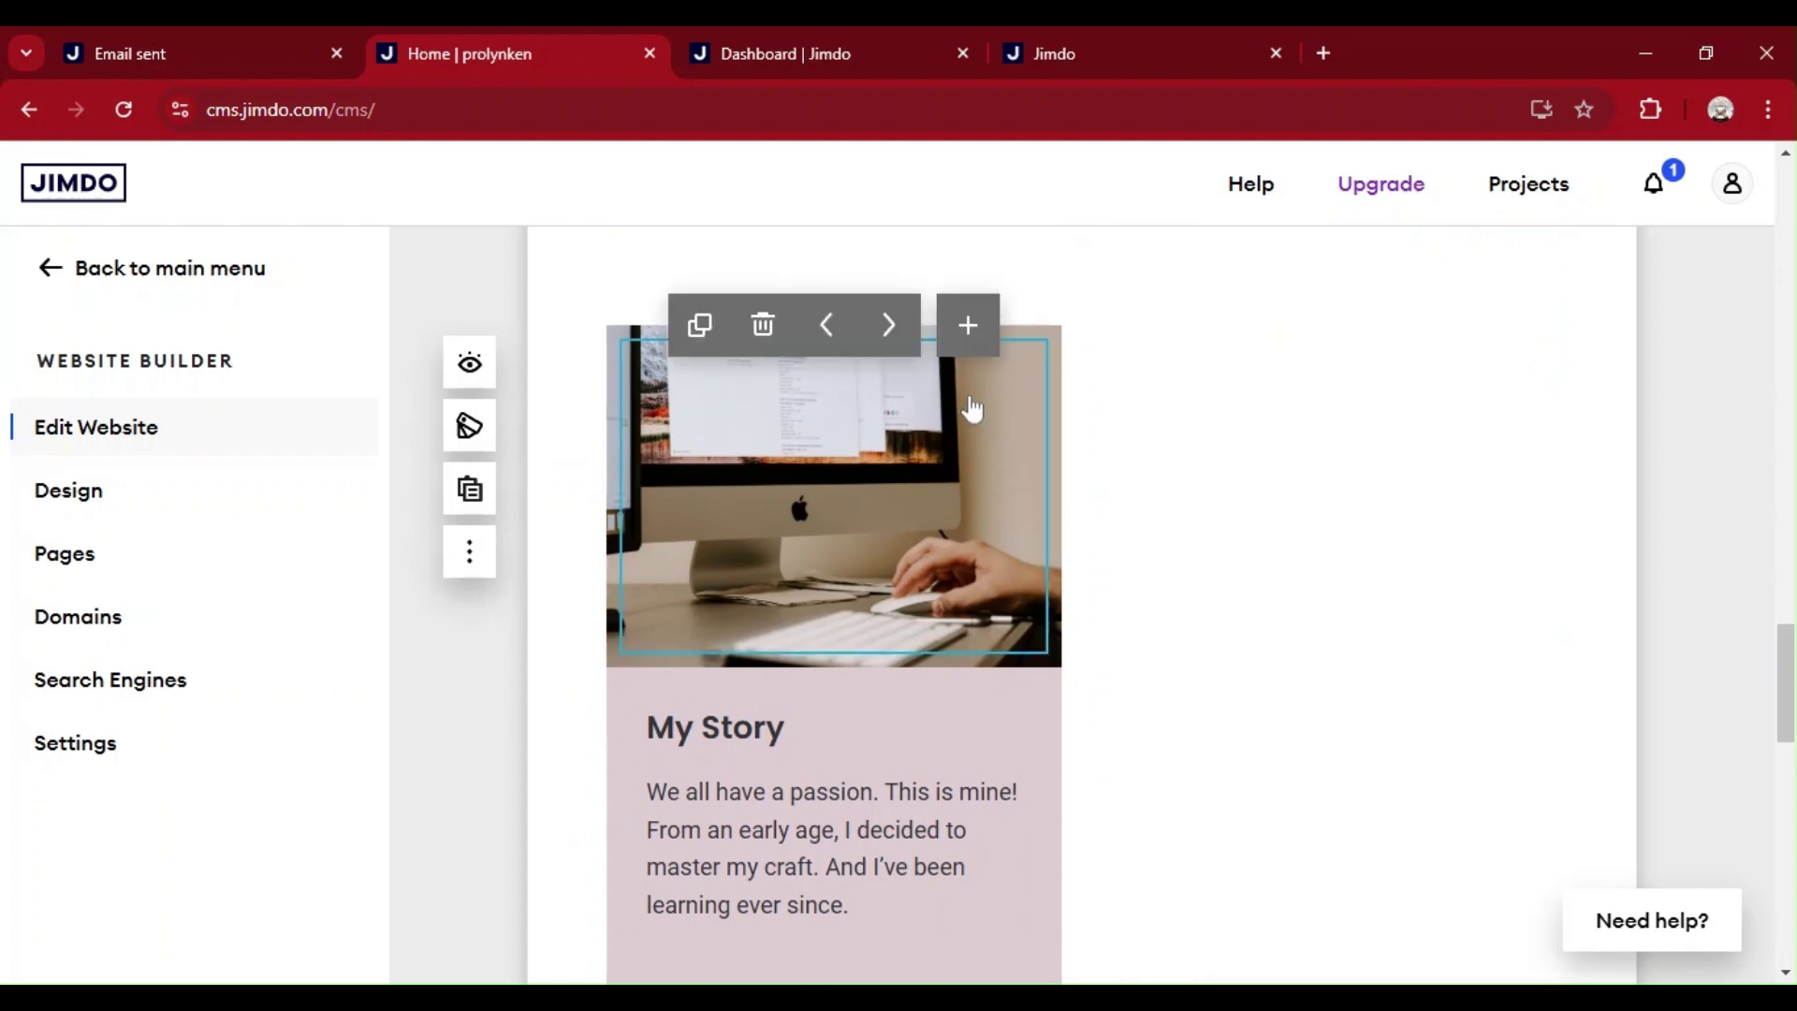
# Delete the entire My Story block from the home page.
pyautogui.click(964, 401)
pyautogui.click(733, 343)
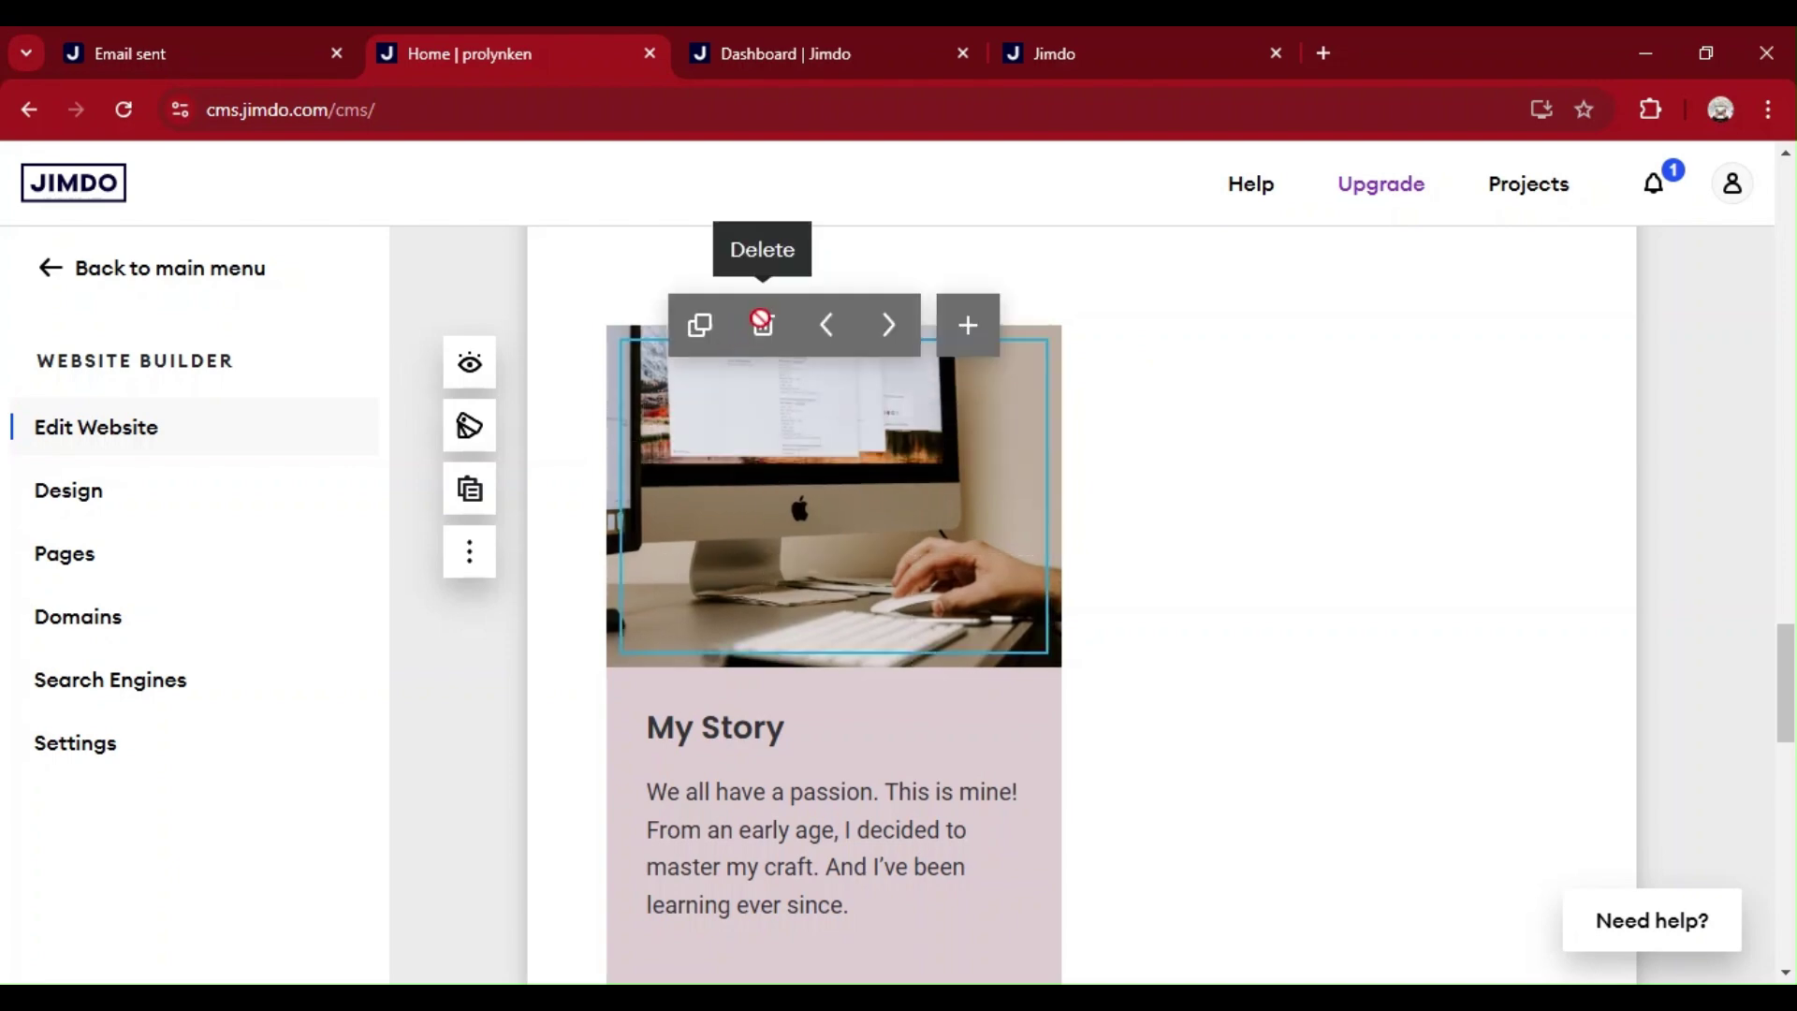
pyautogui.click(866, 723)
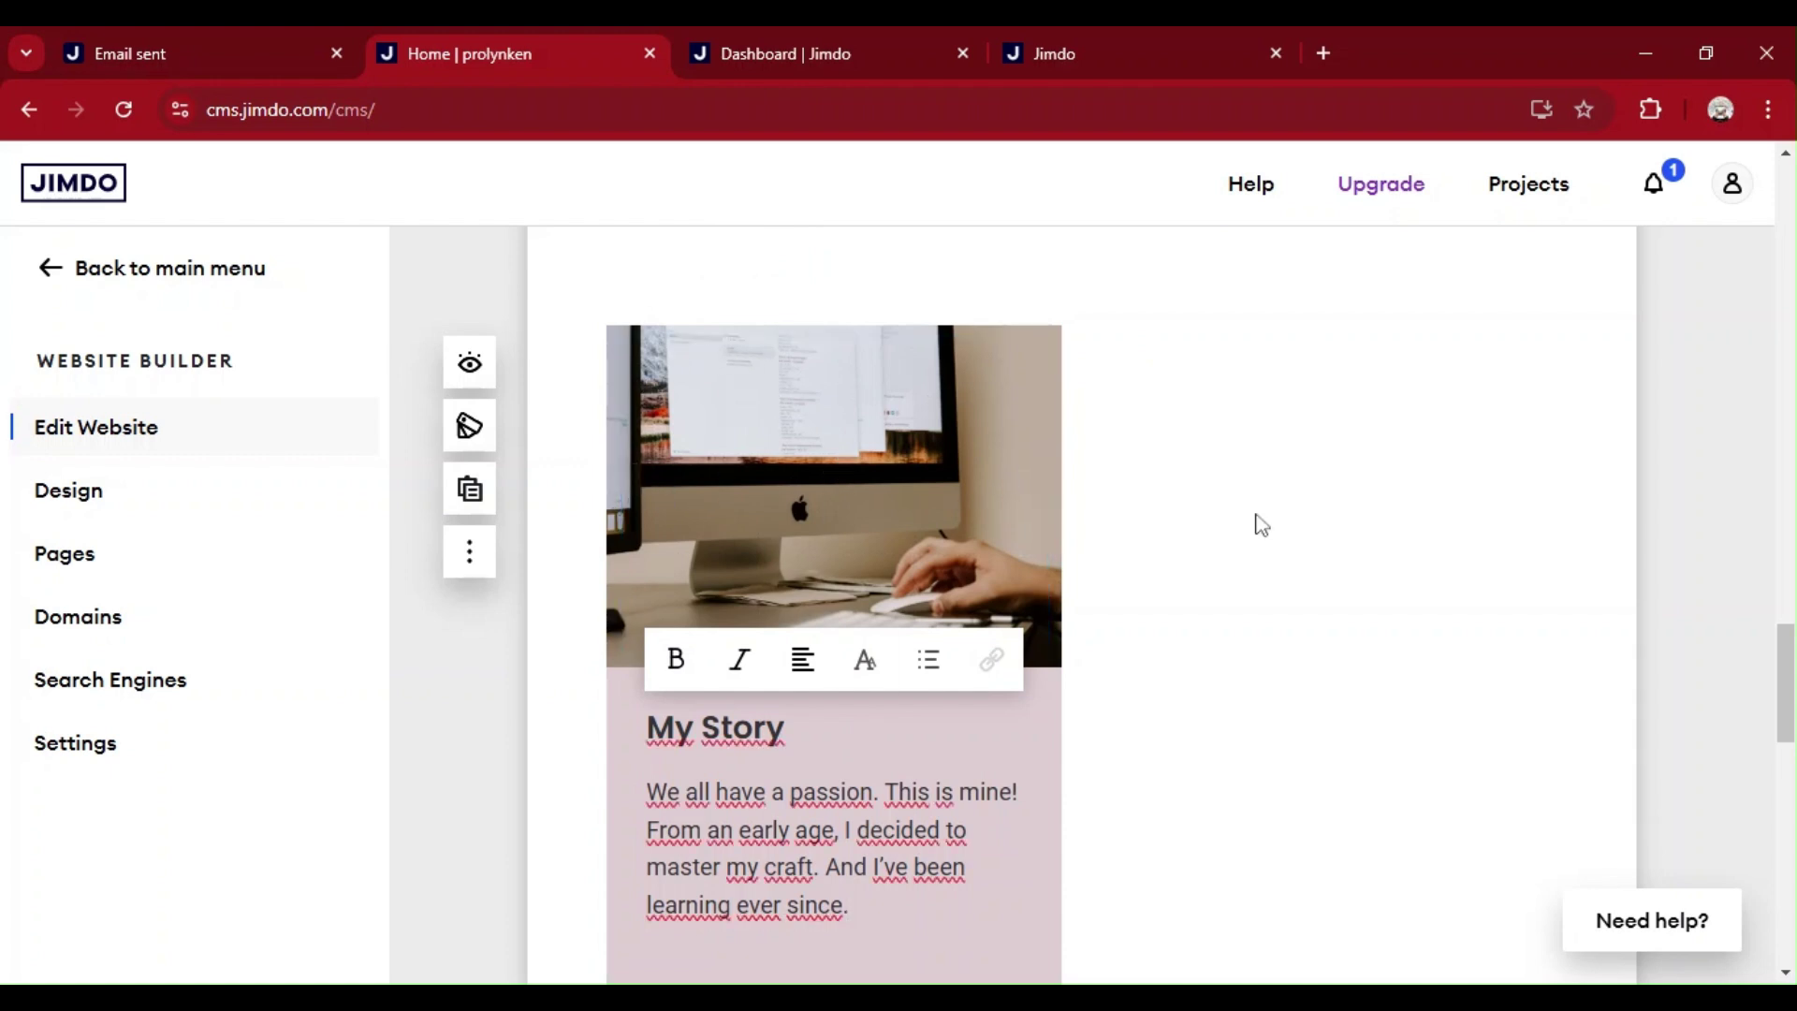
pyautogui.click(1262, 525)
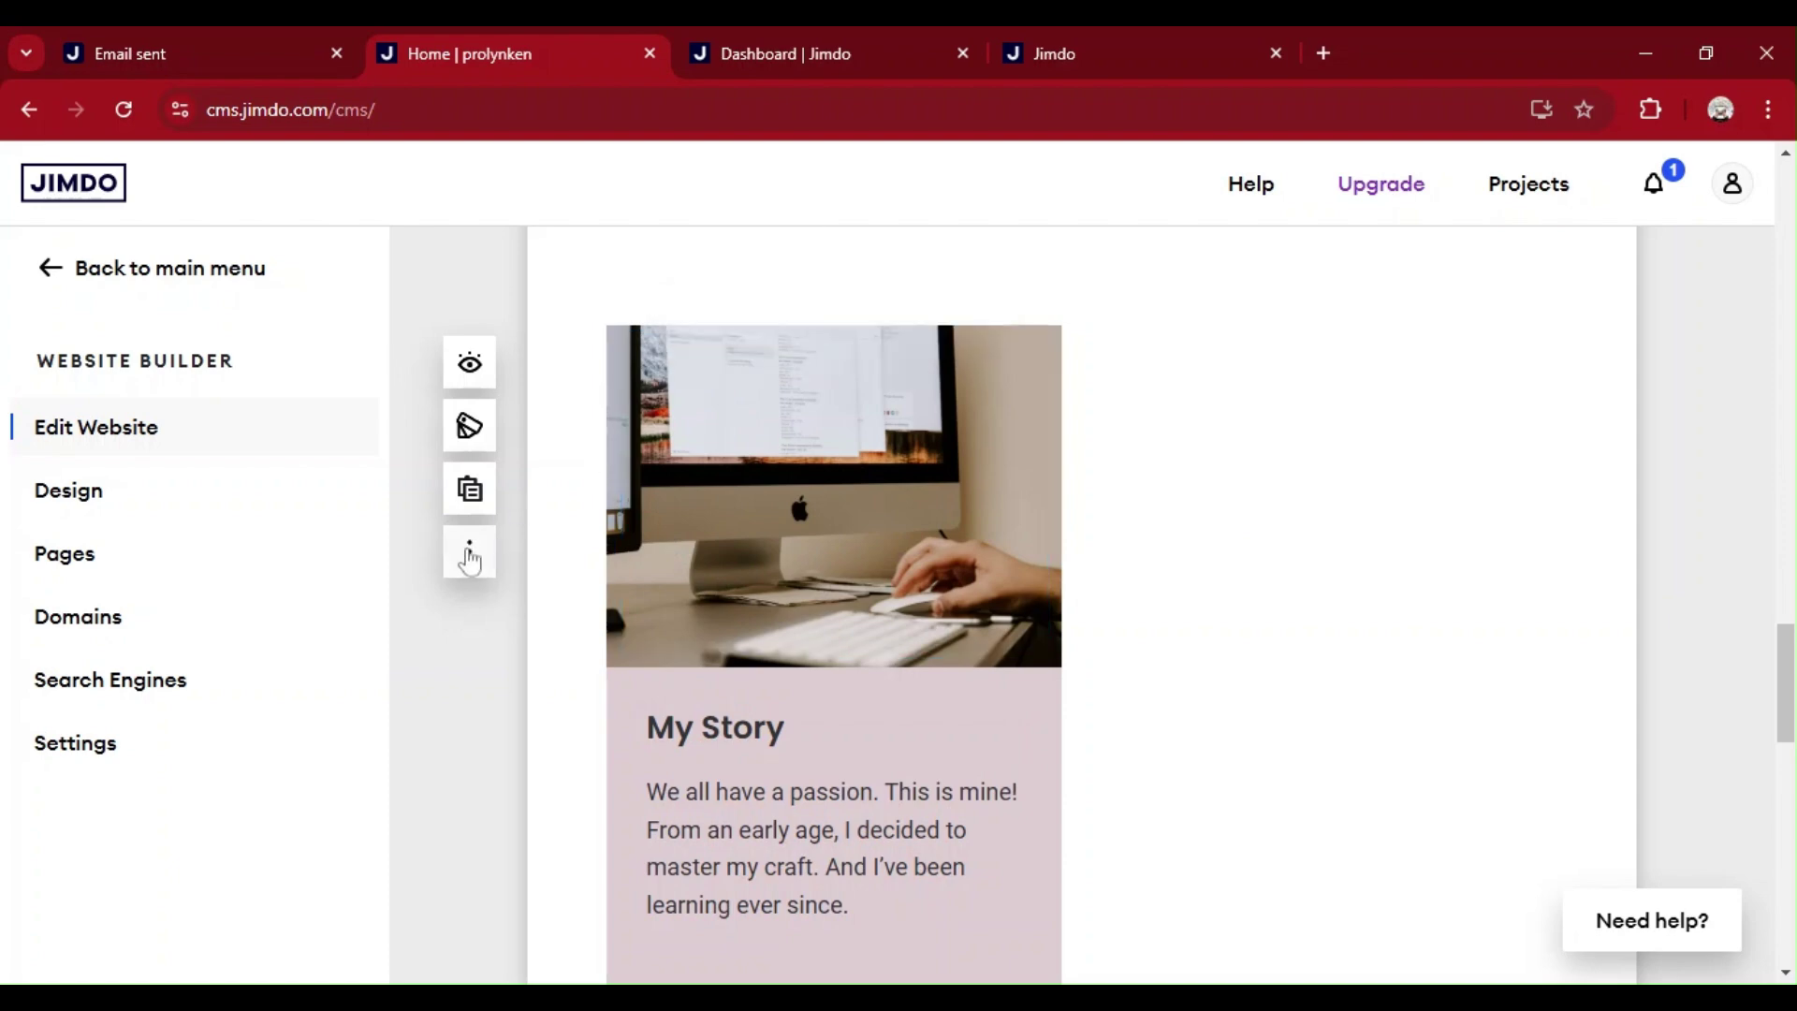
pyautogui.click(470, 557)
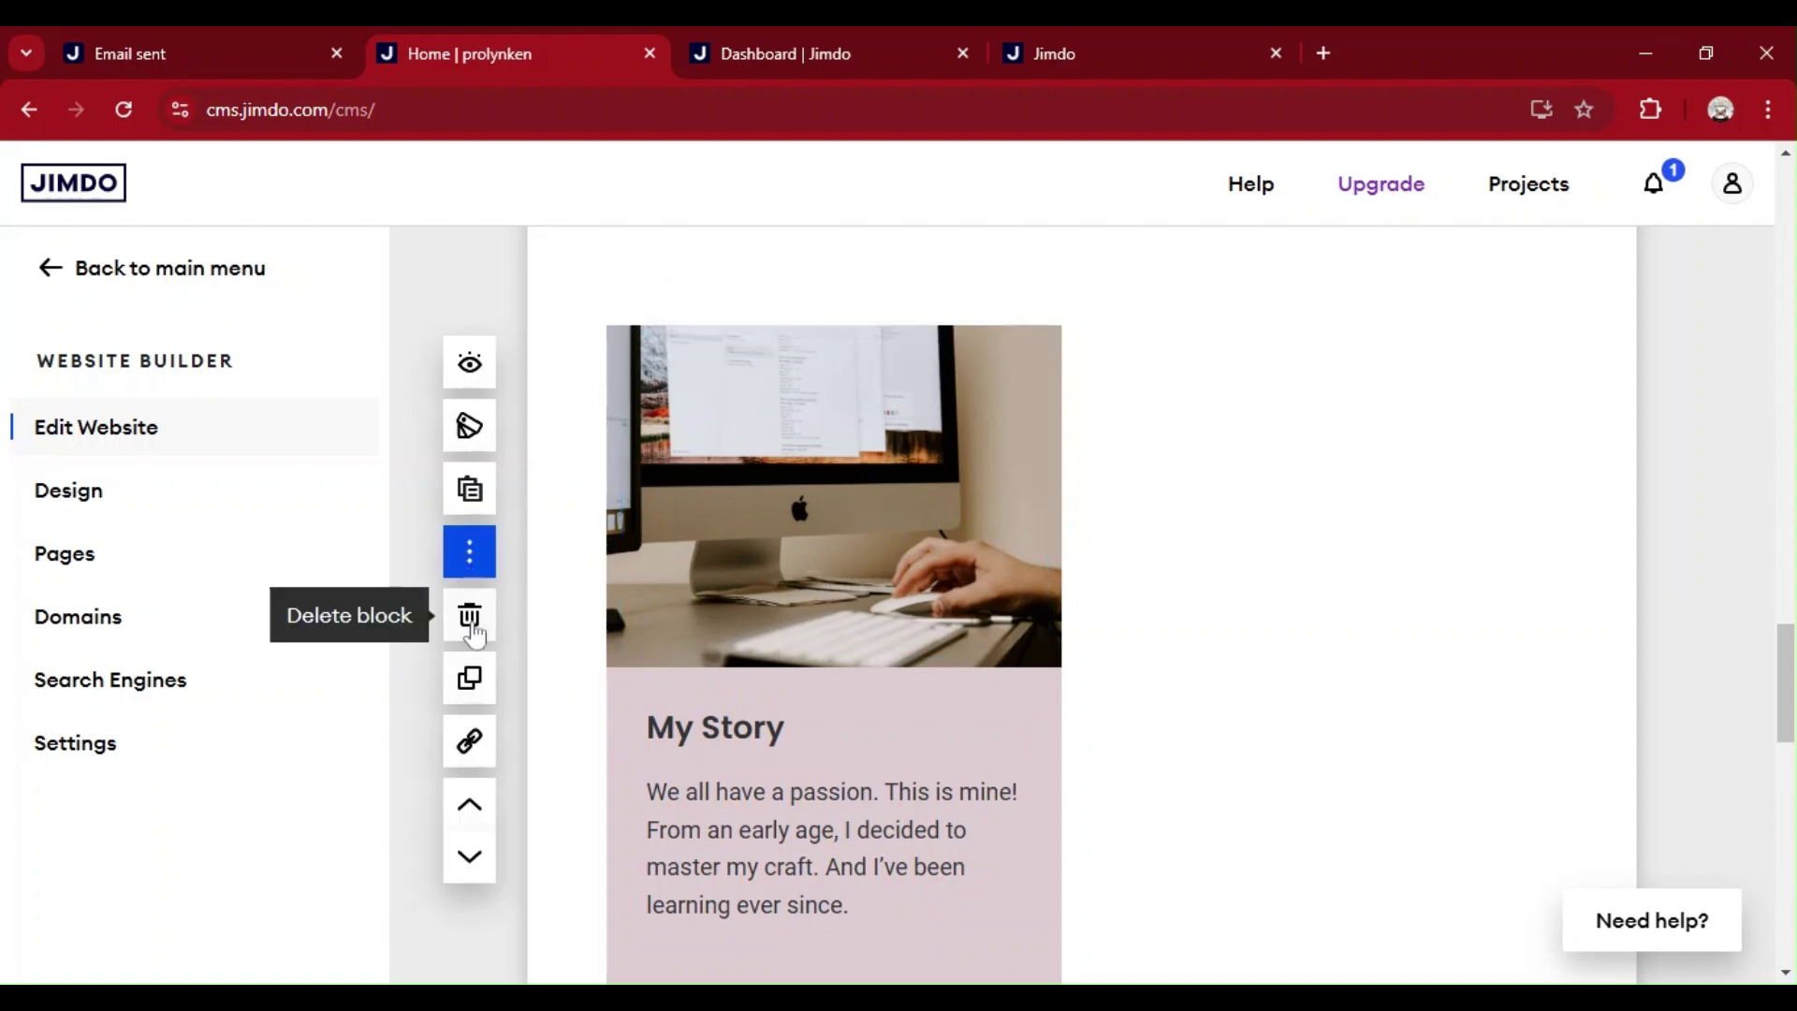
pyautogui.click(472, 627)
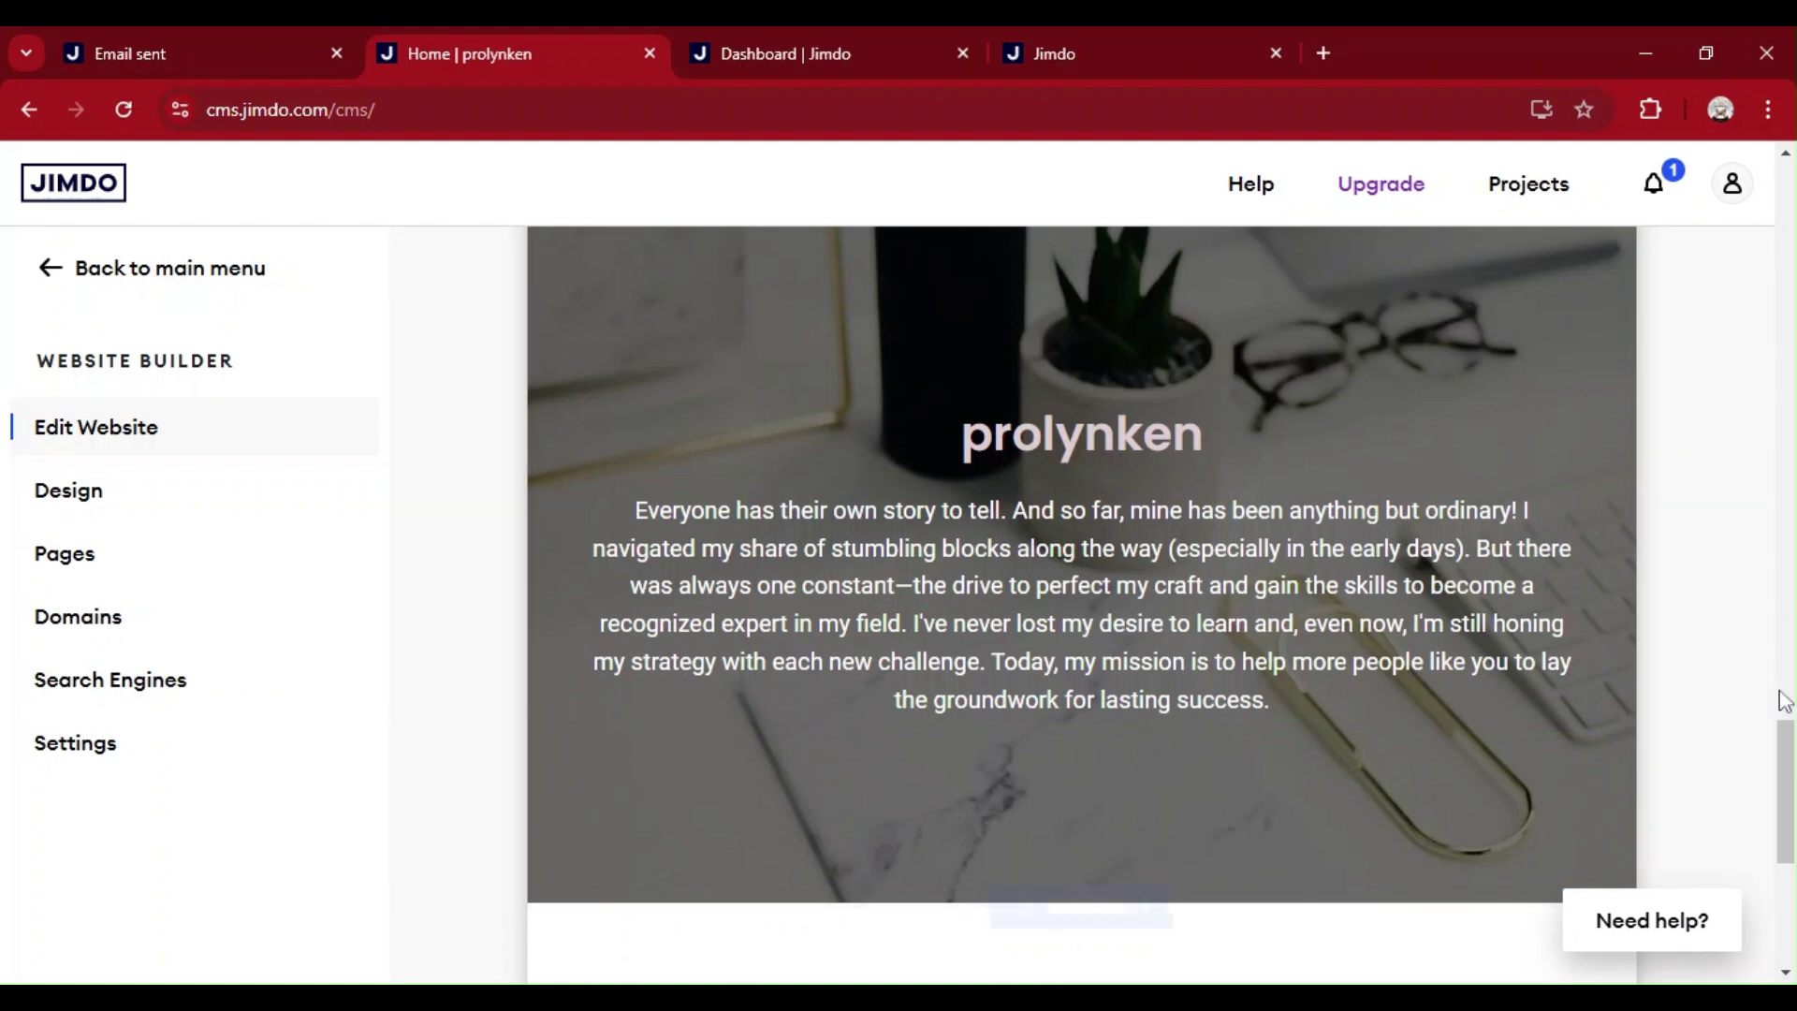
# Add the full-width group photo block from the Image category above the SEO text on the home page.
pyautogui.scroll(5, 1783, 700)
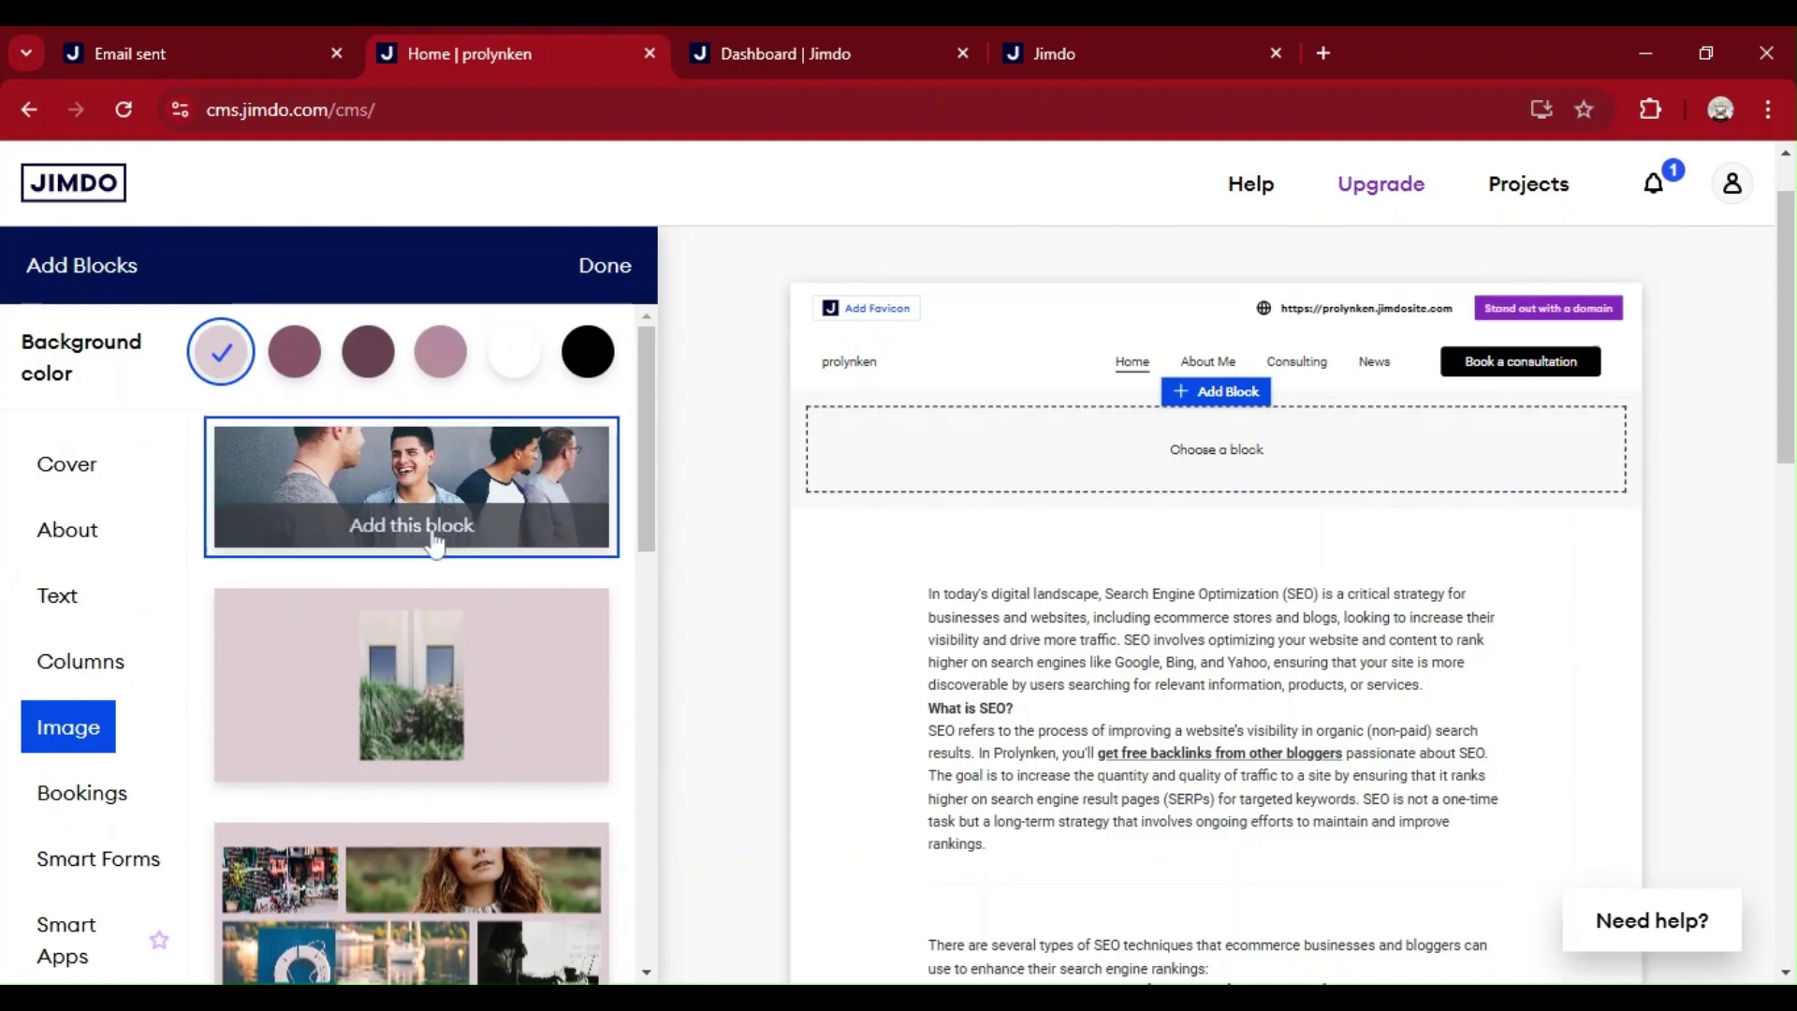
pyautogui.click(433, 529)
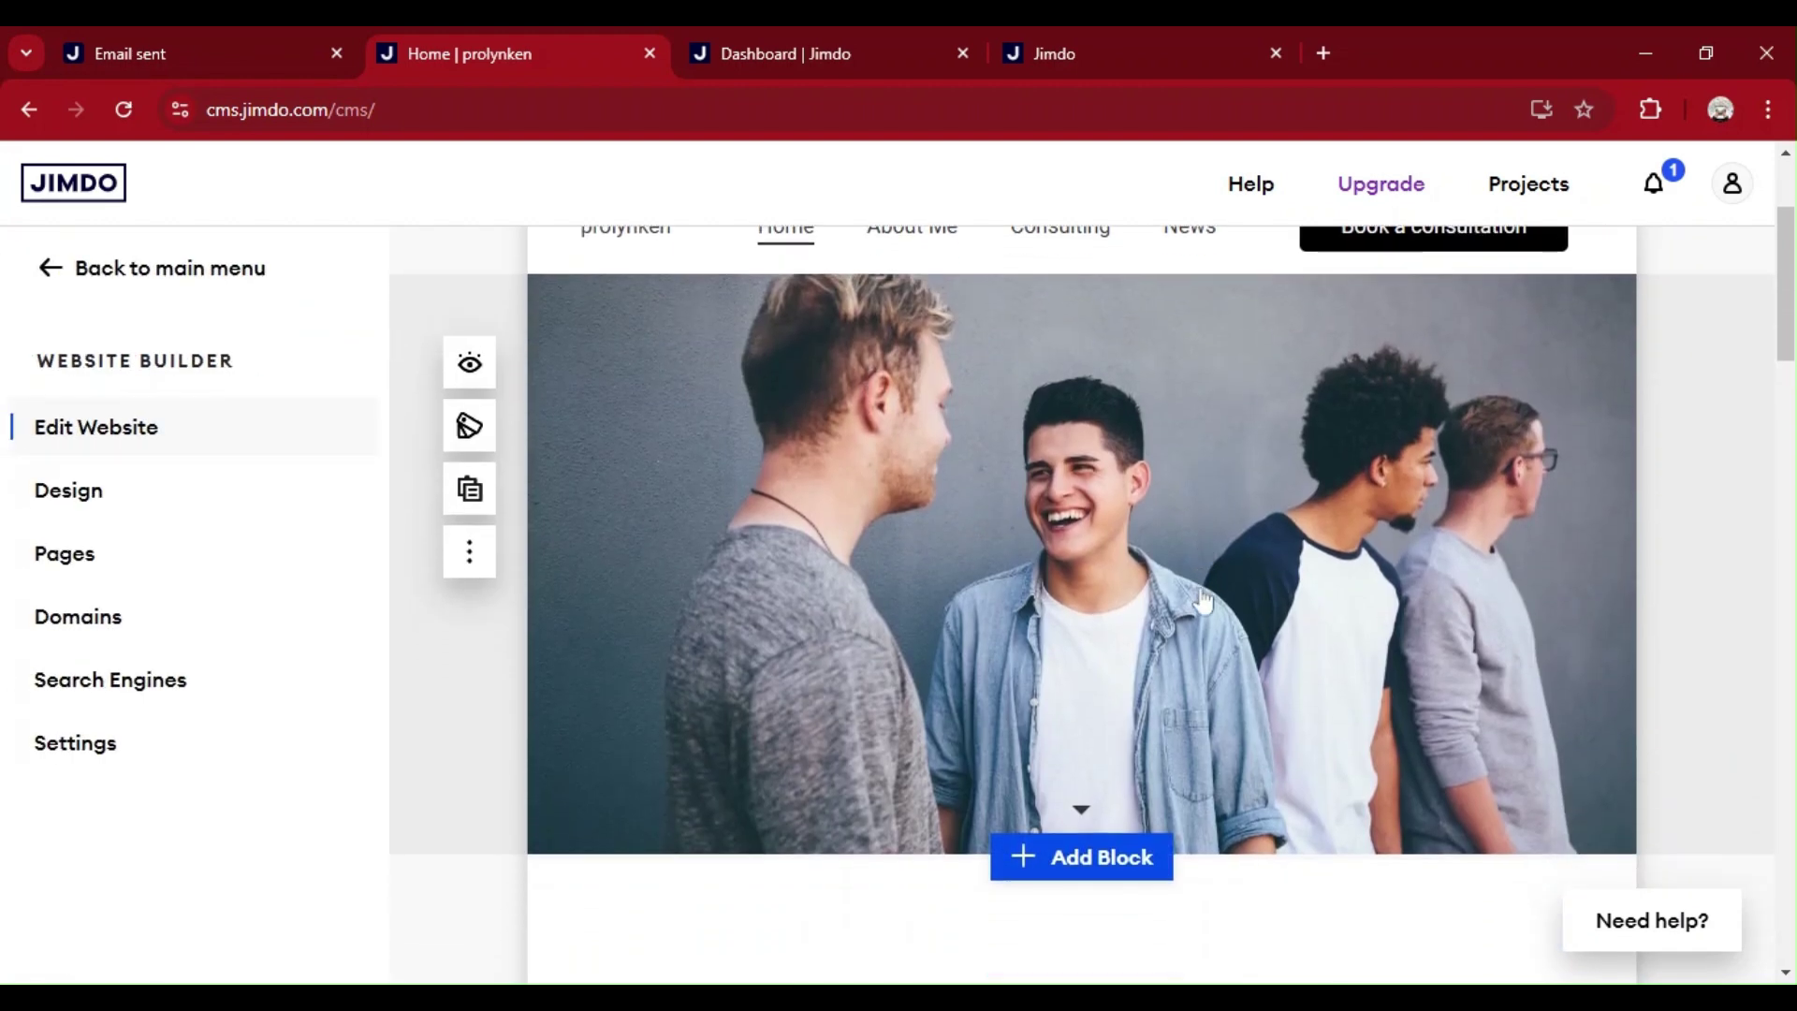
pyautogui.click(1277, 574)
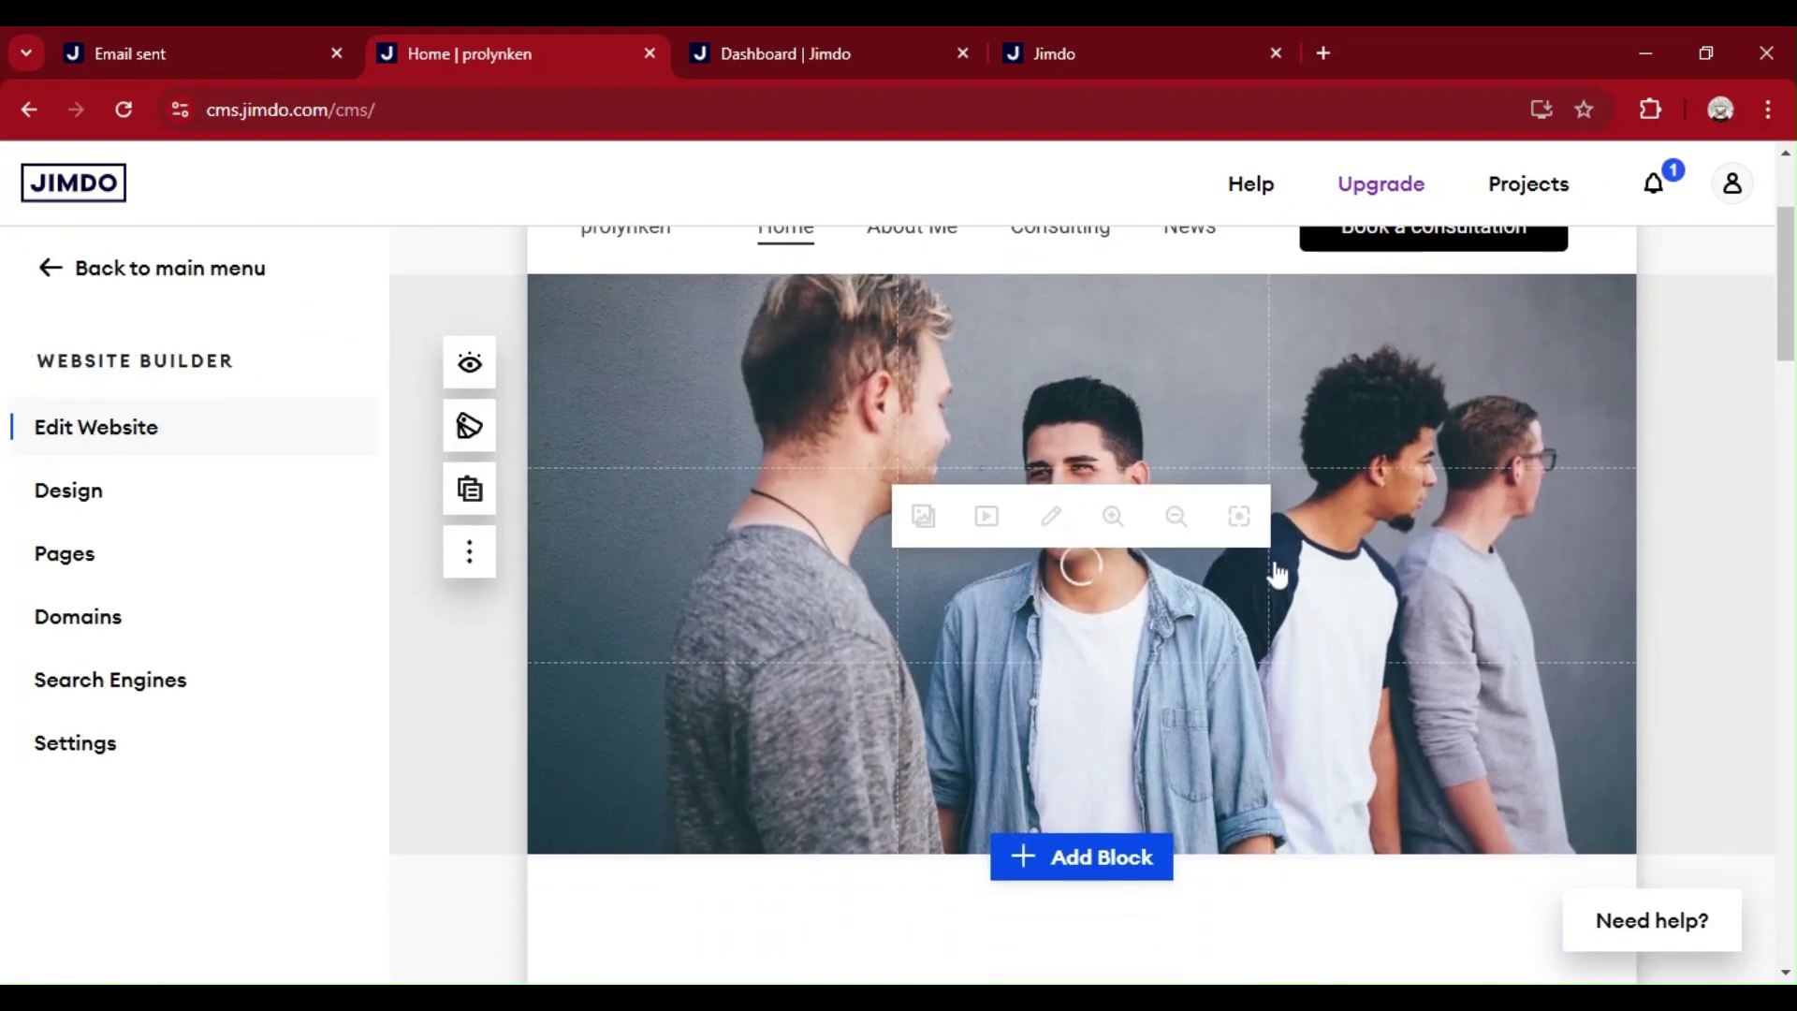
# Examine the new image block's design options, the edited home page from top to bottom and the additional publishing options.
pyautogui.click(471, 565)
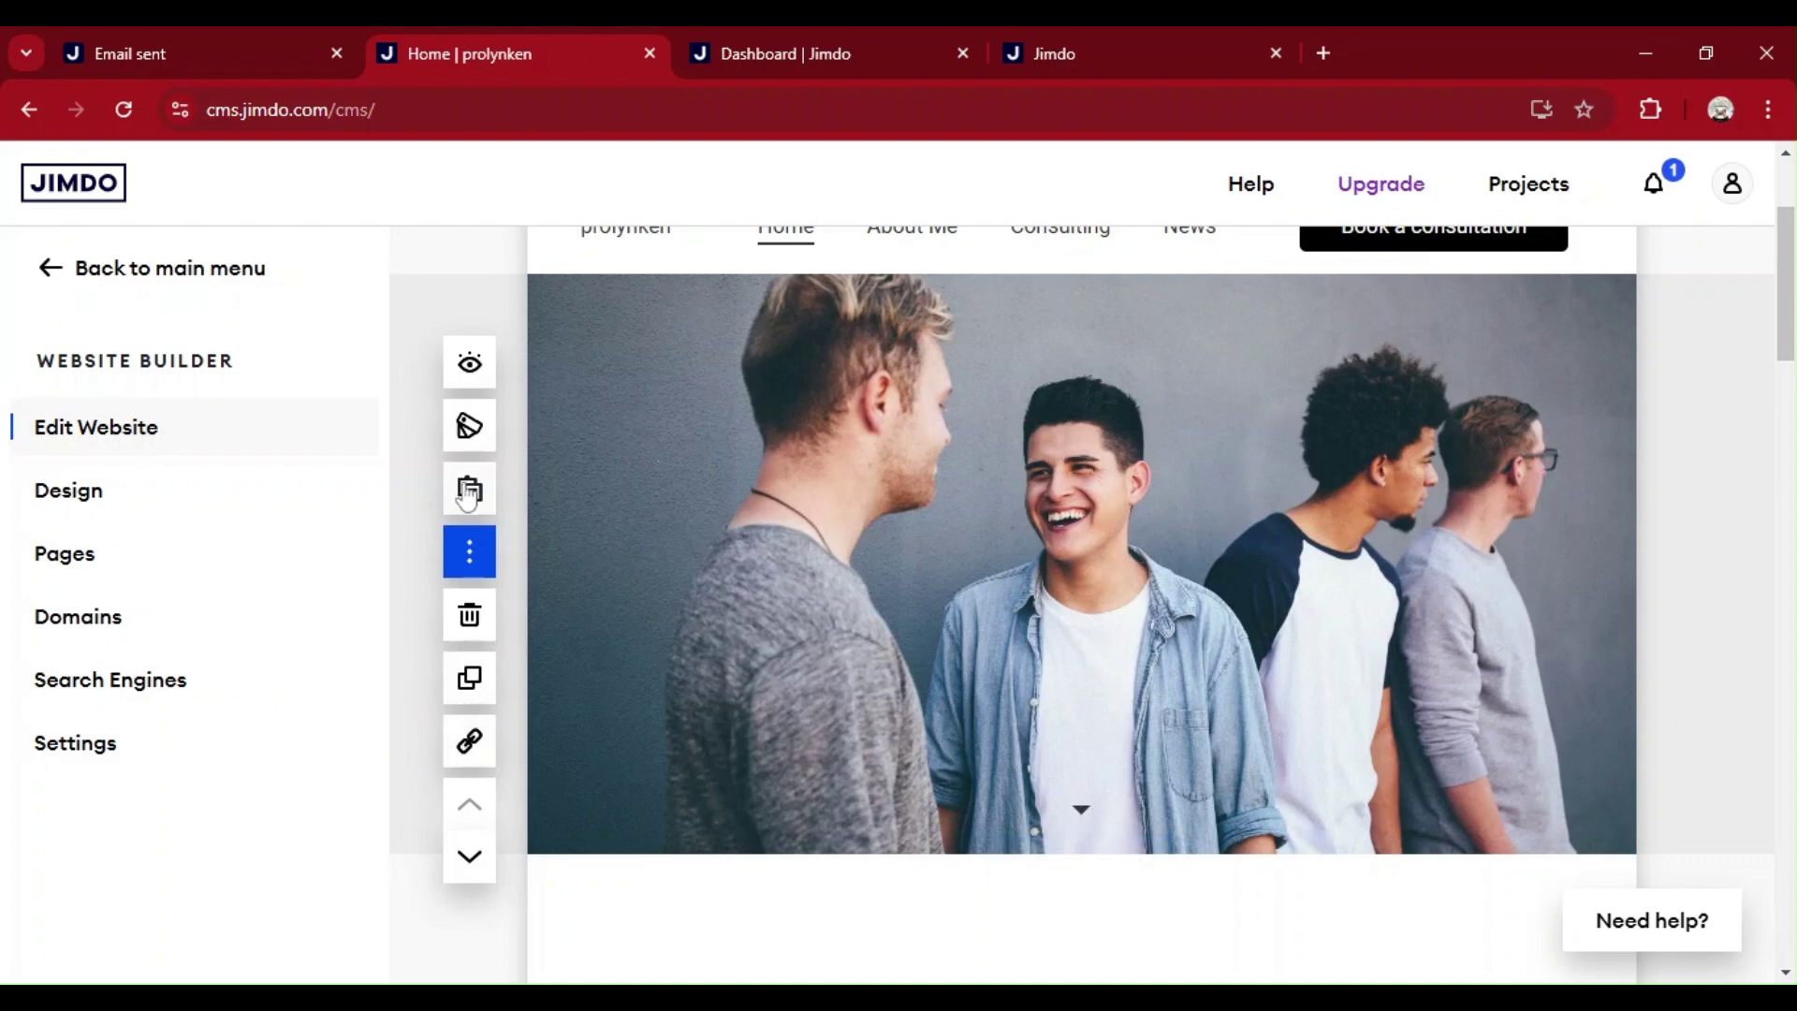
pyautogui.click(469, 428)
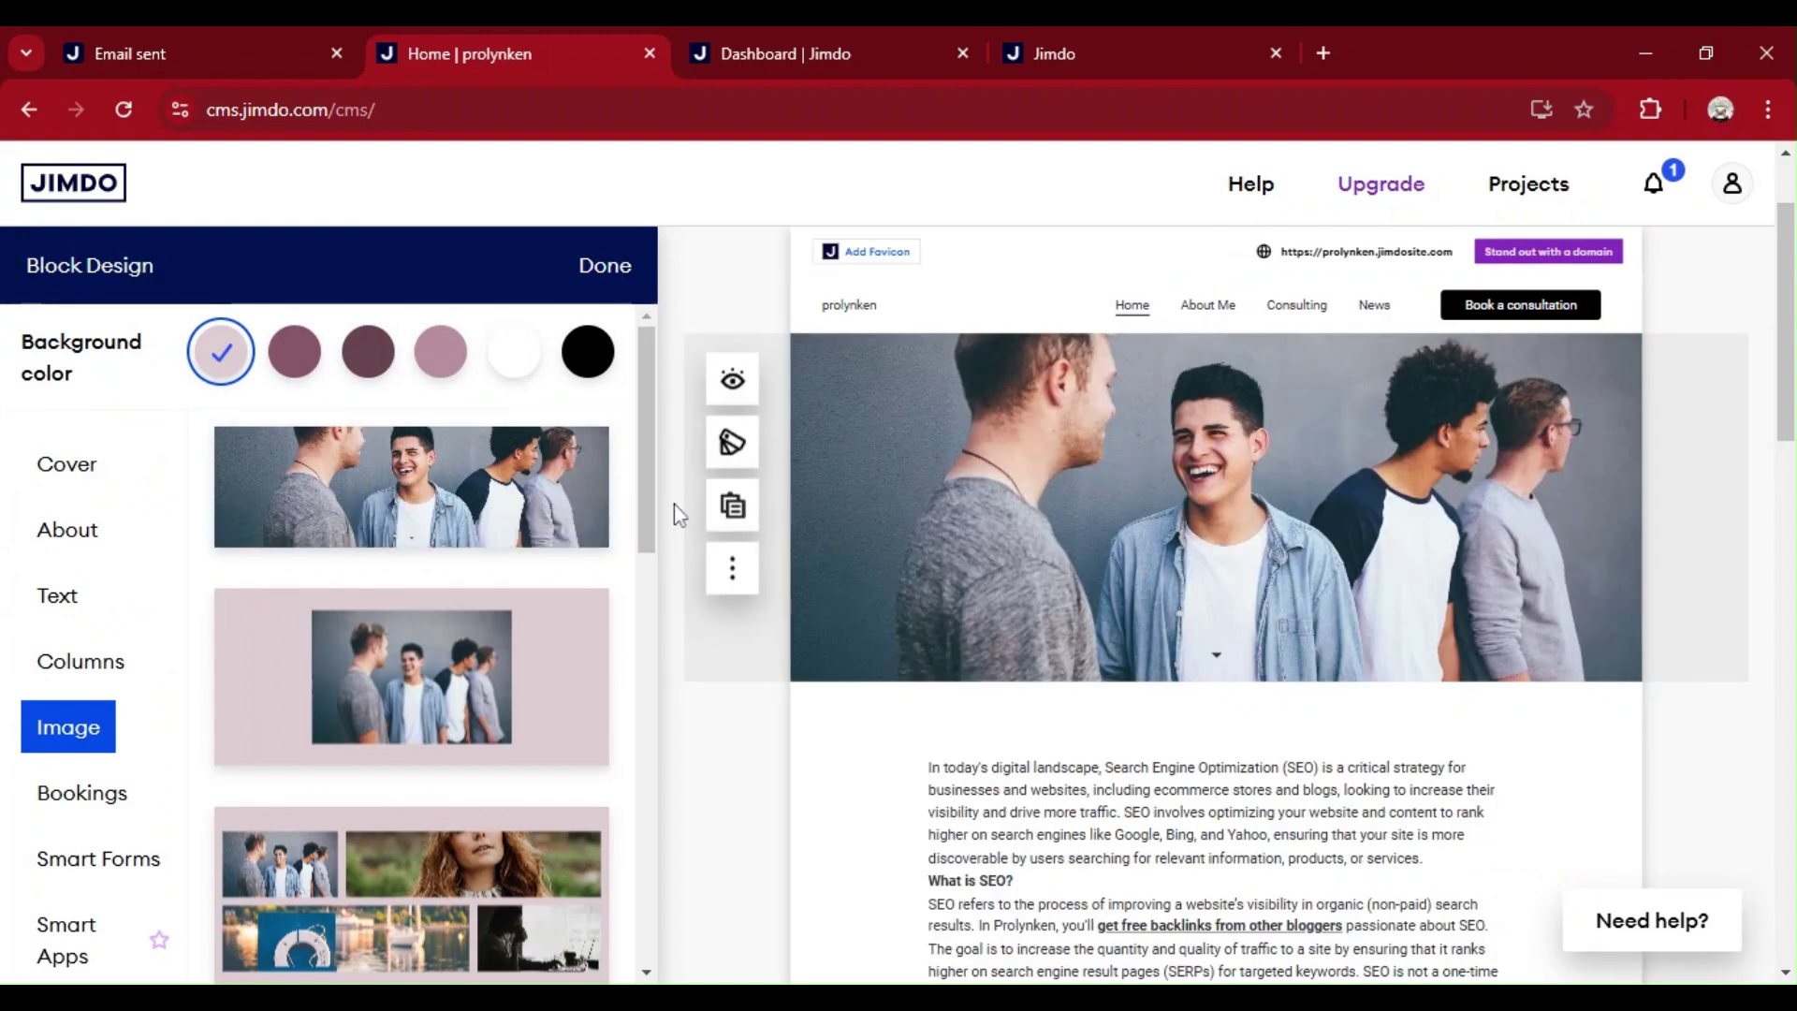
pyautogui.moveTo(647, 508); pyautogui.dragTo(619, 324)
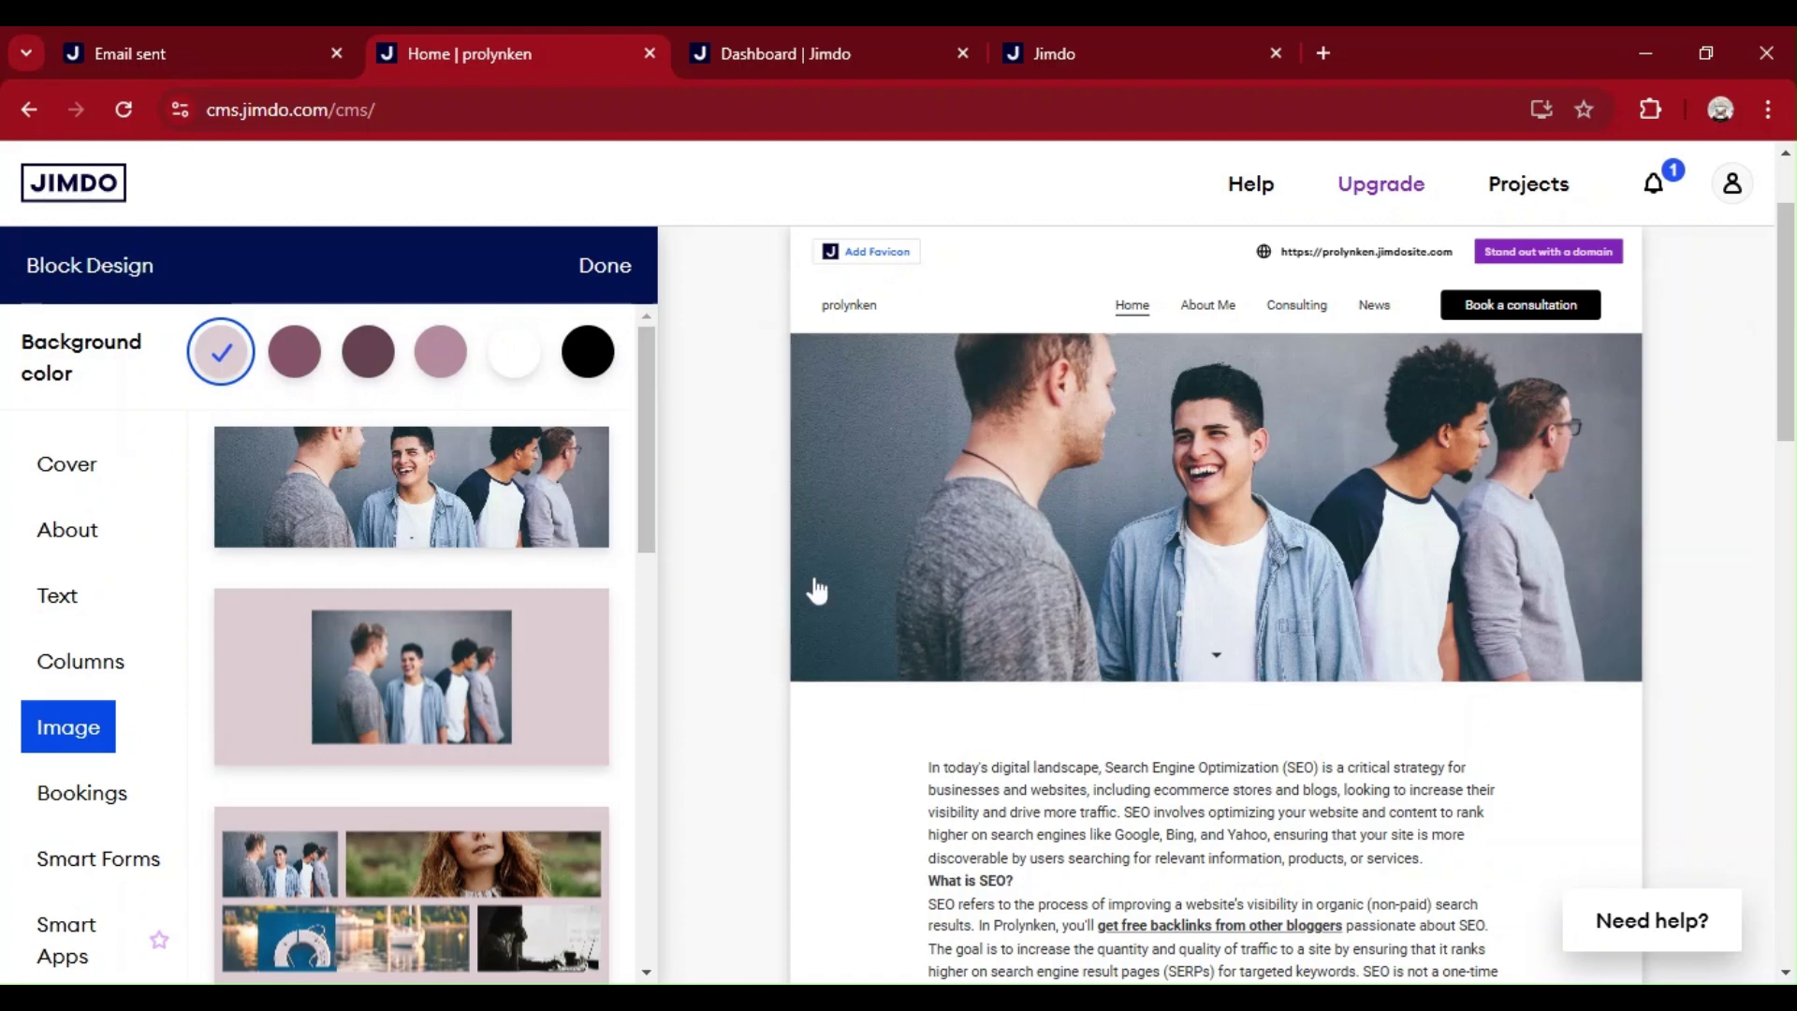
pyautogui.click(613, 267)
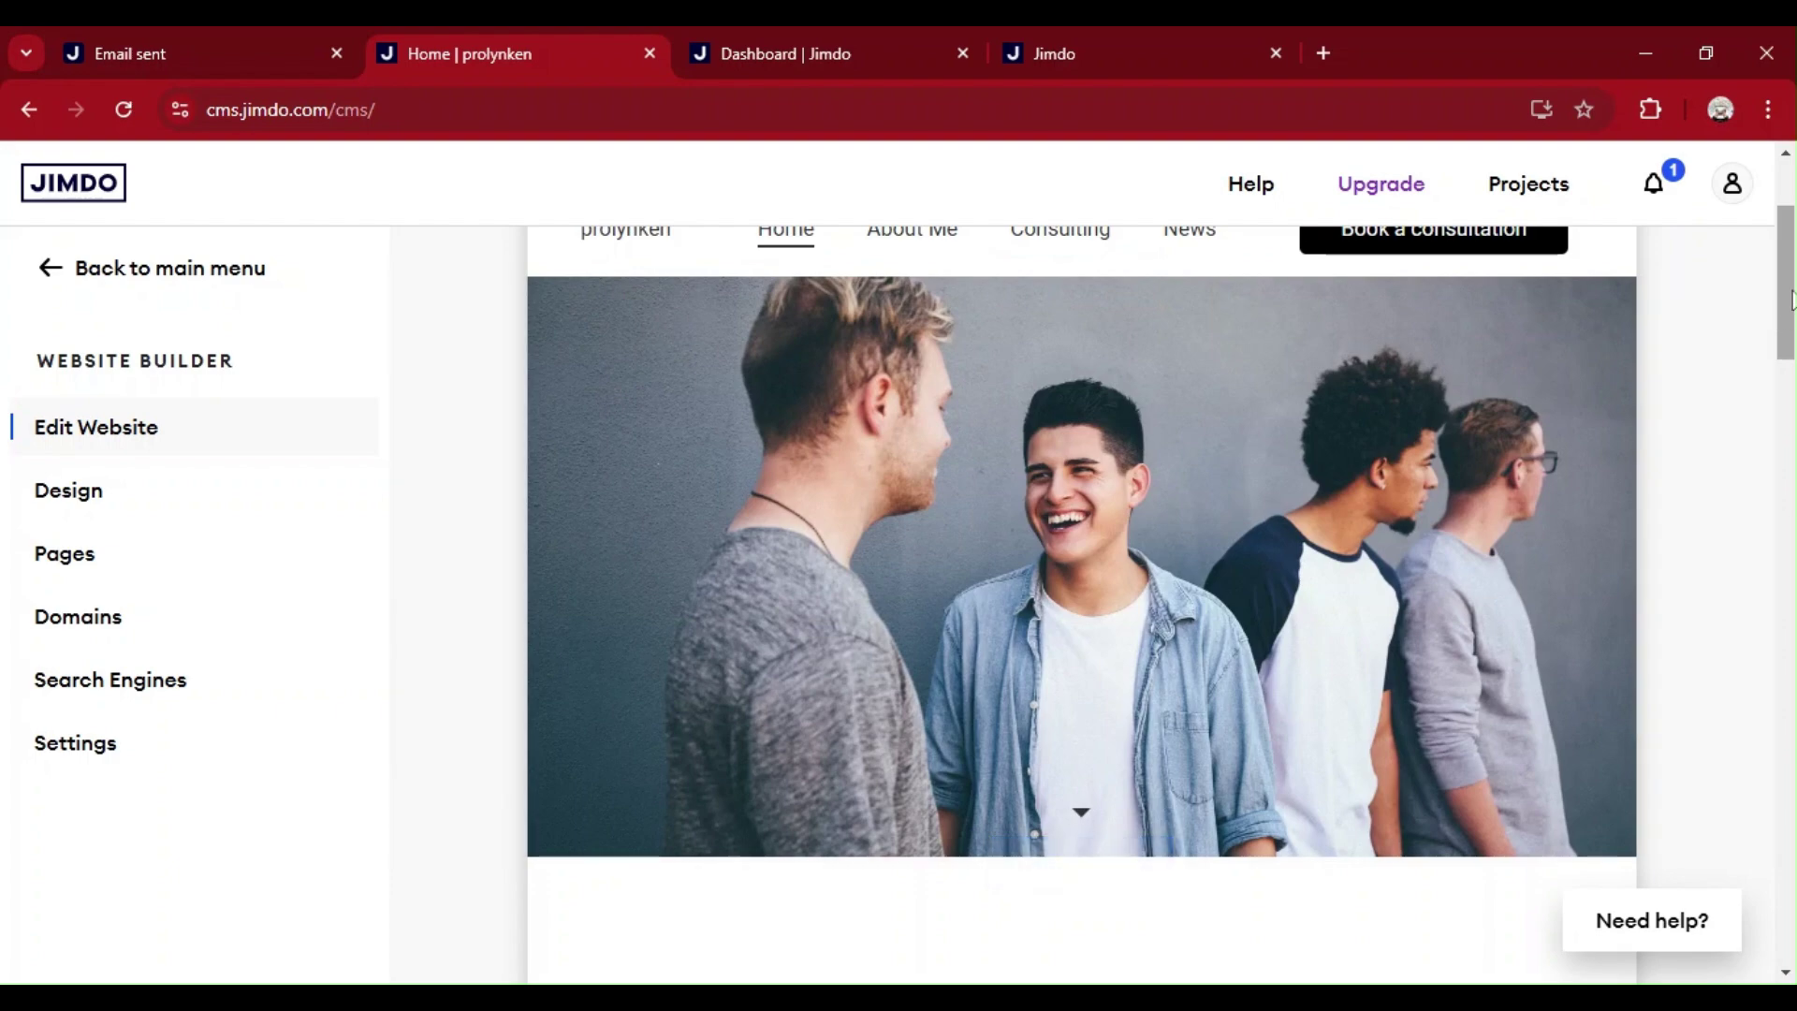
pyautogui.scroll(-5, 1416, 351)
pyautogui.scroll(-15, 1081, 603)
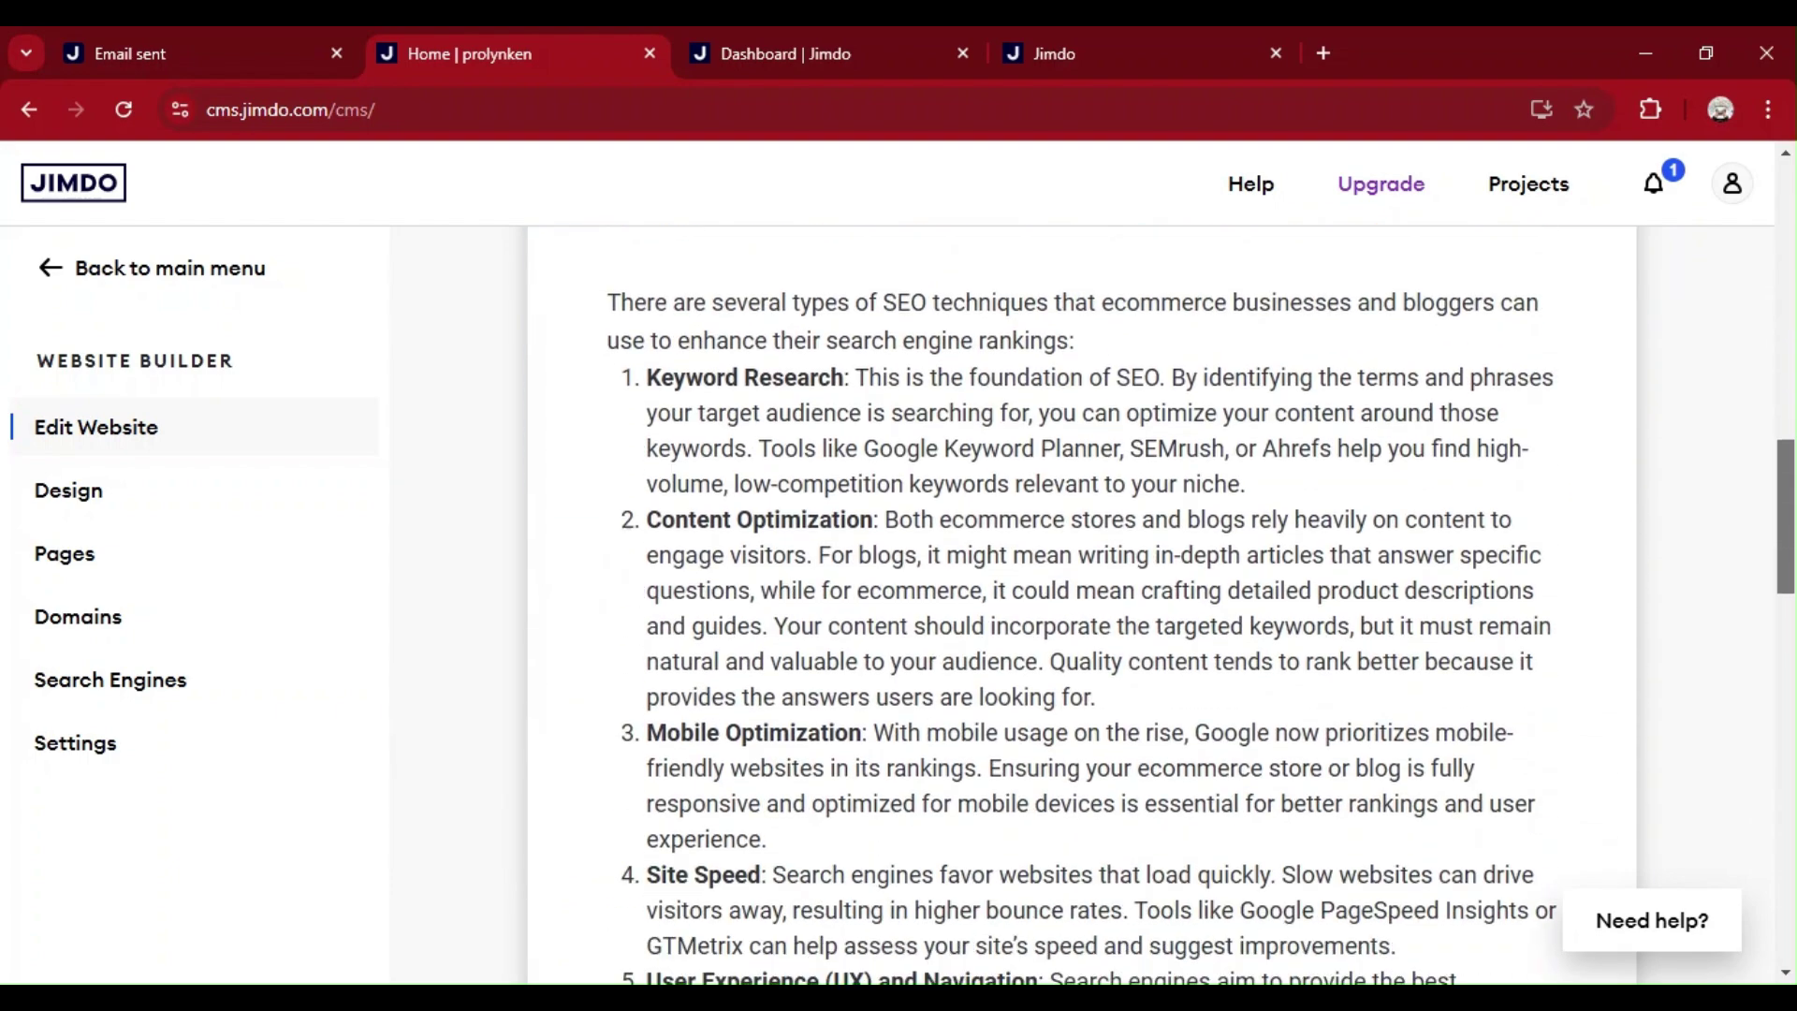
pyautogui.moveTo(1788, 740); pyautogui.dragTo(1781, 217)
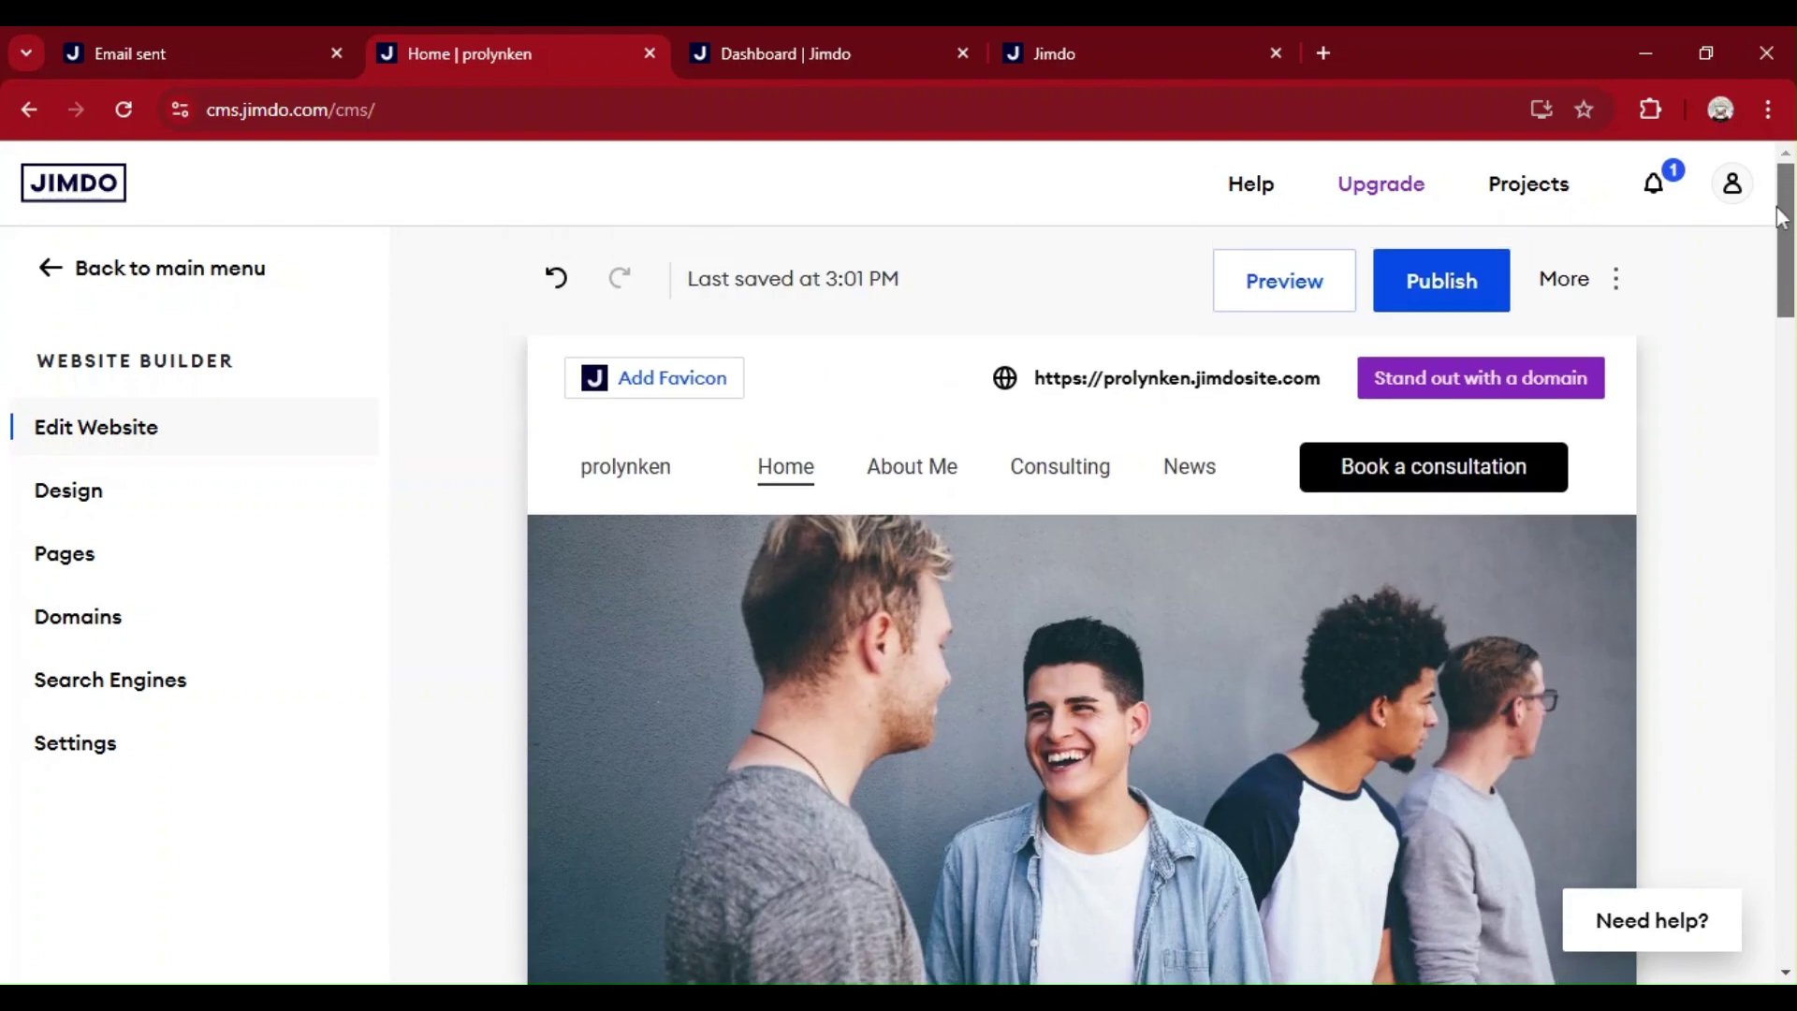
pyautogui.click(1618, 284)
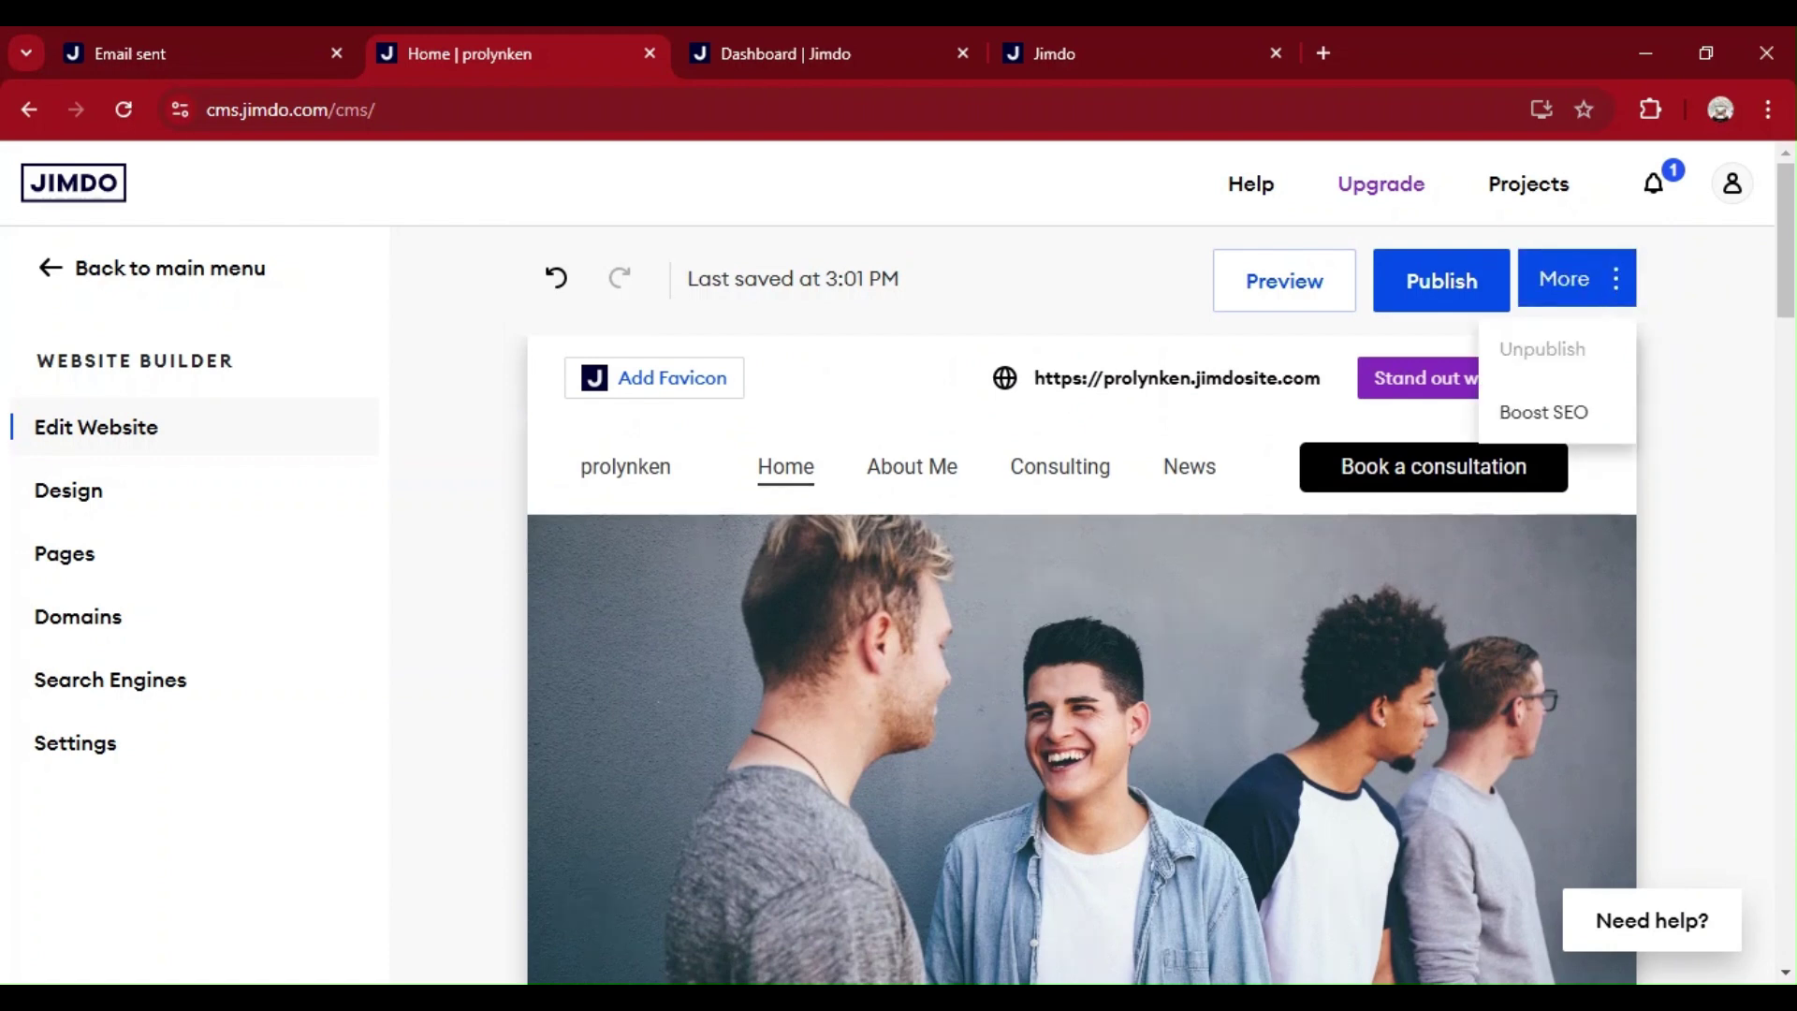
pyautogui.click(913, 419)
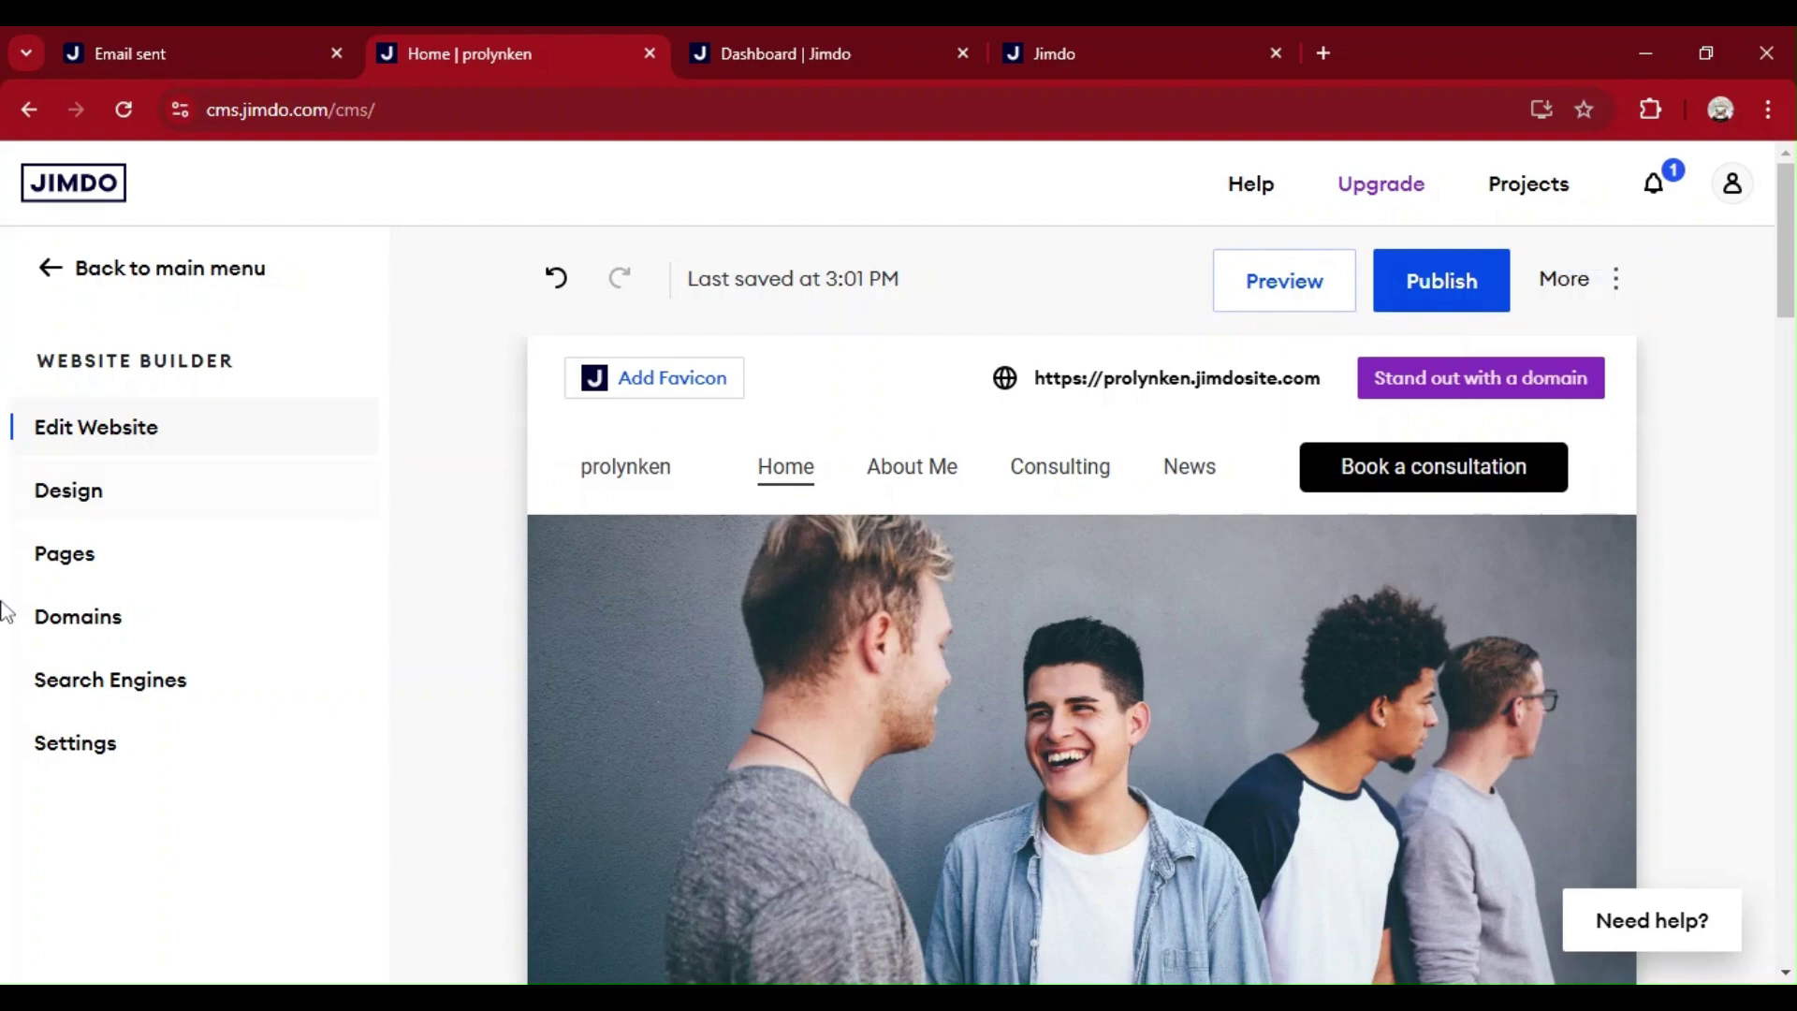
# Take the About Me and Consulting pages out of the site navigation and preview the Home page.
pyautogui.click(56, 557)
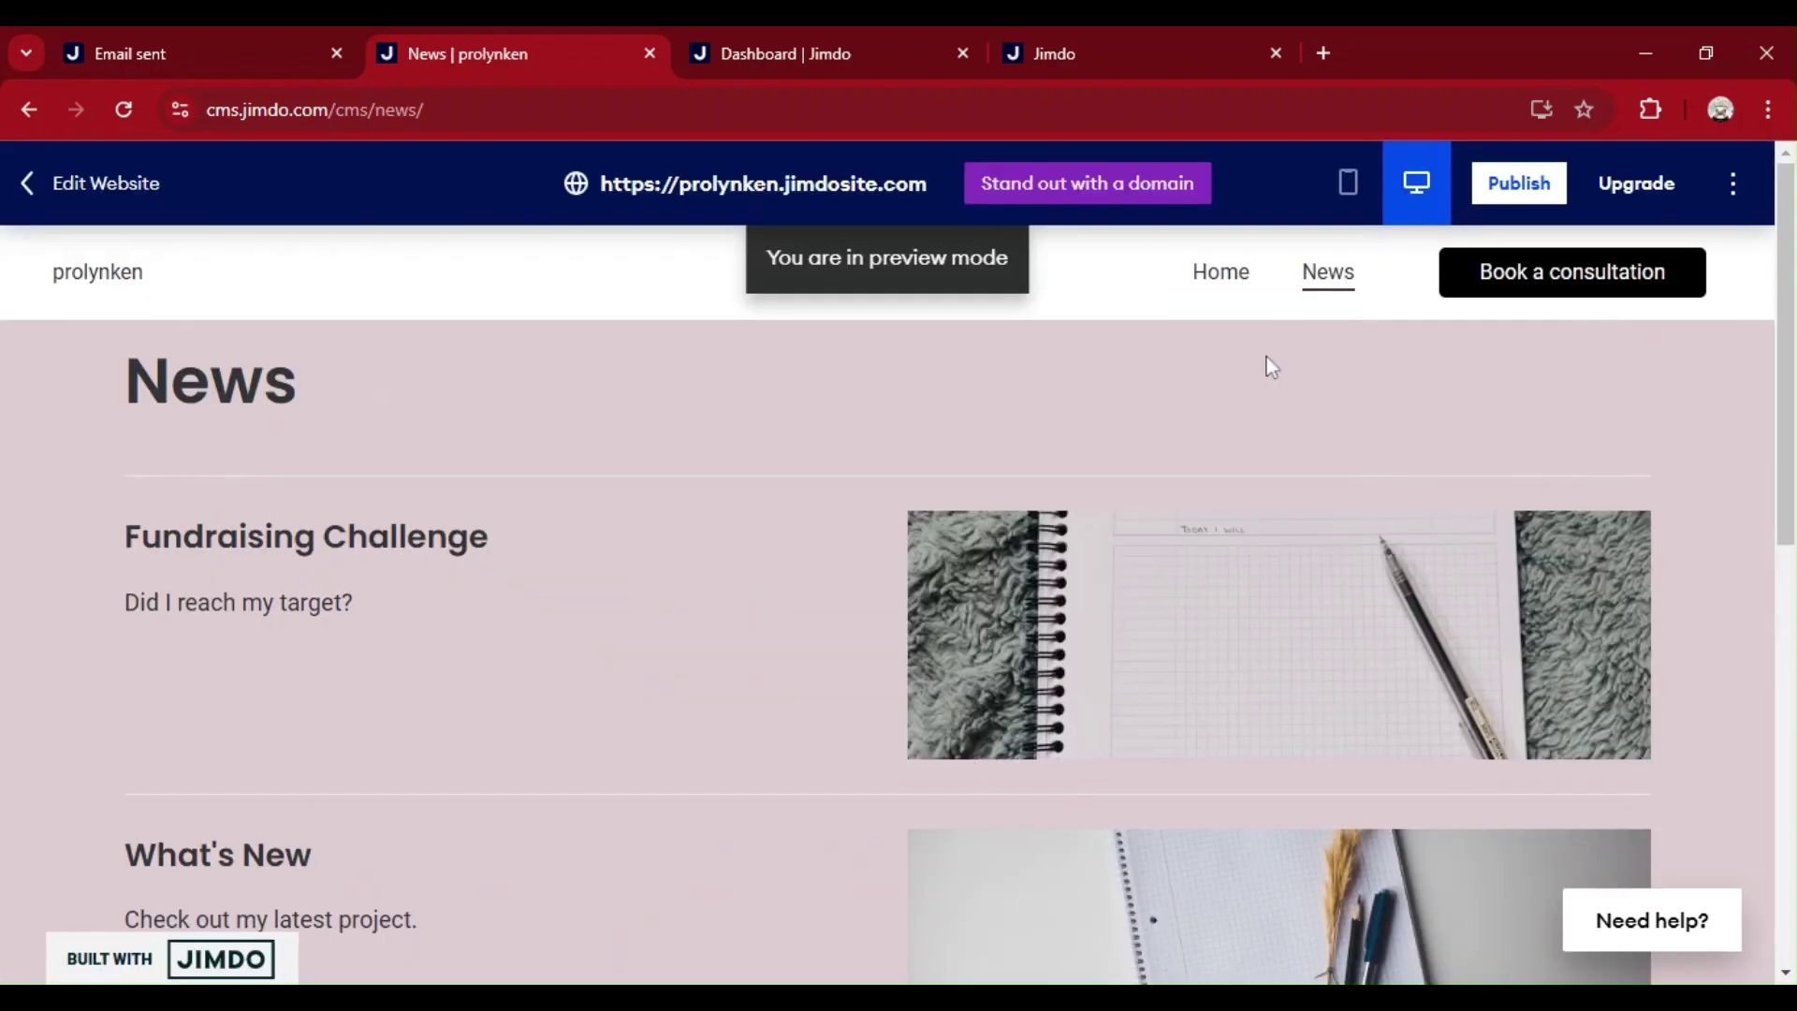
pyautogui.click(1239, 279)
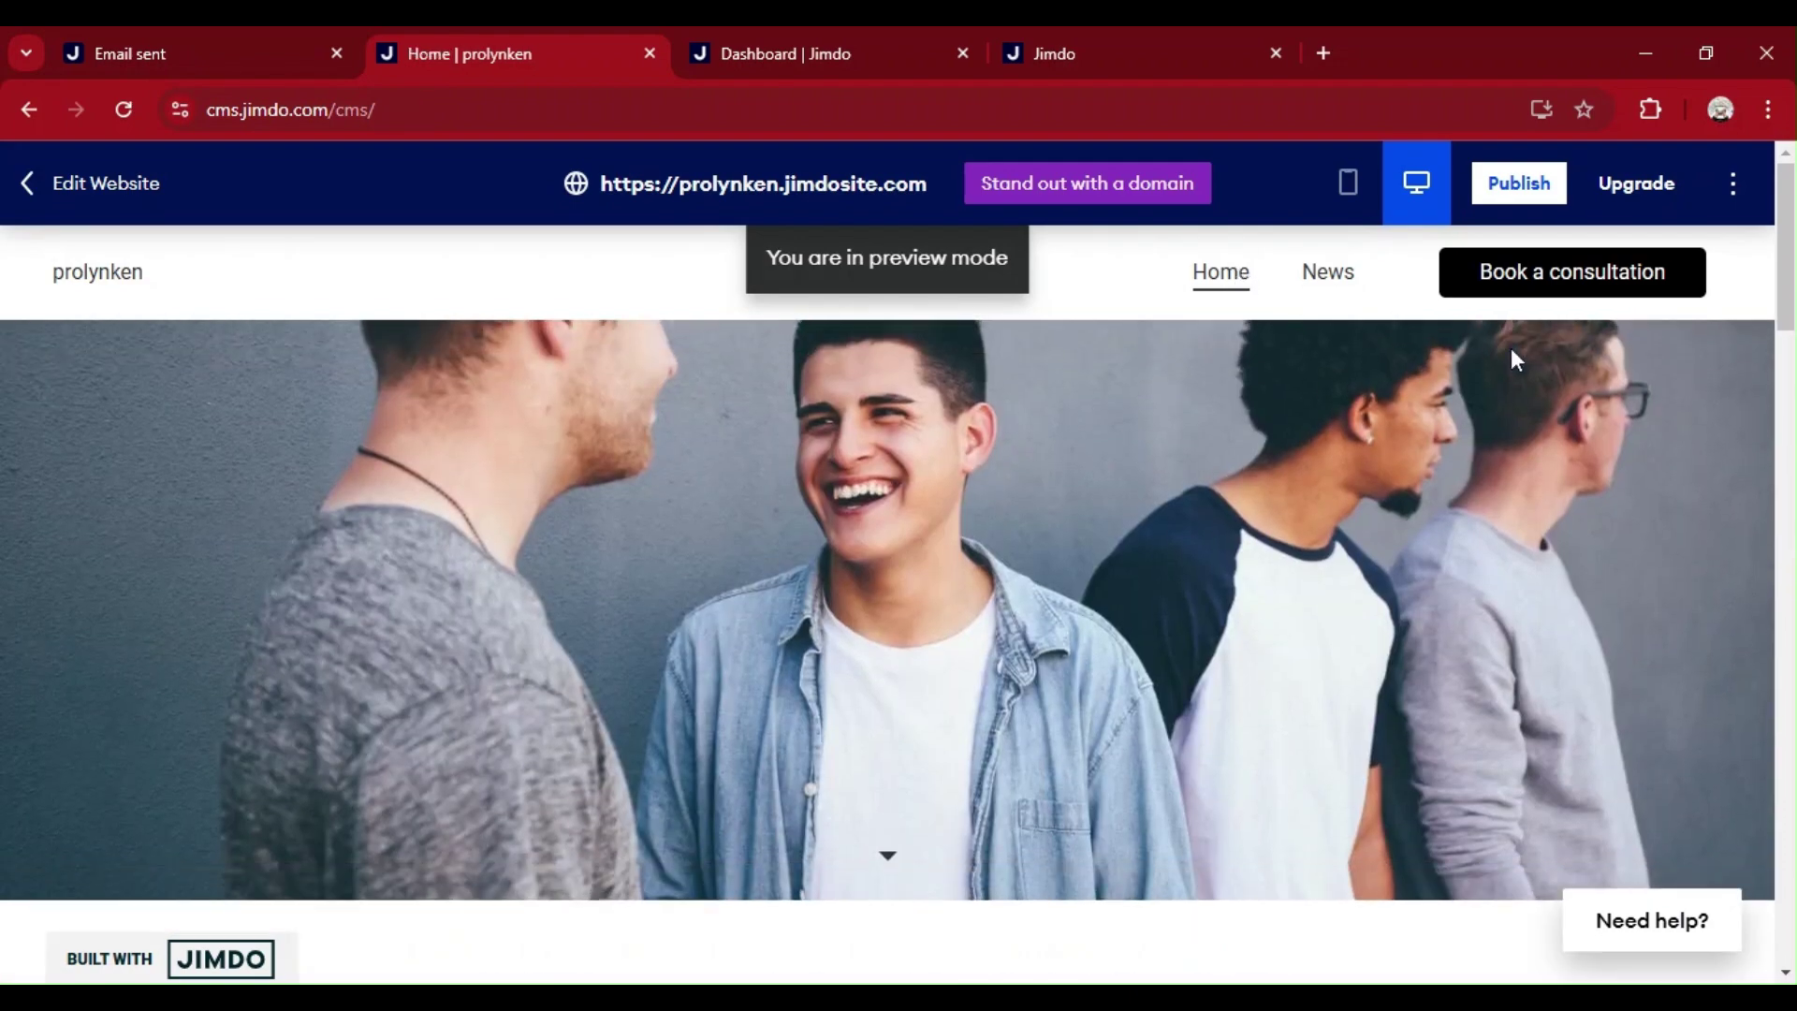
# Review the previewed home page down to its footer and test the "get free backlinks from other bloggers" link.
pyautogui.scroll(-8, 1791, 307)
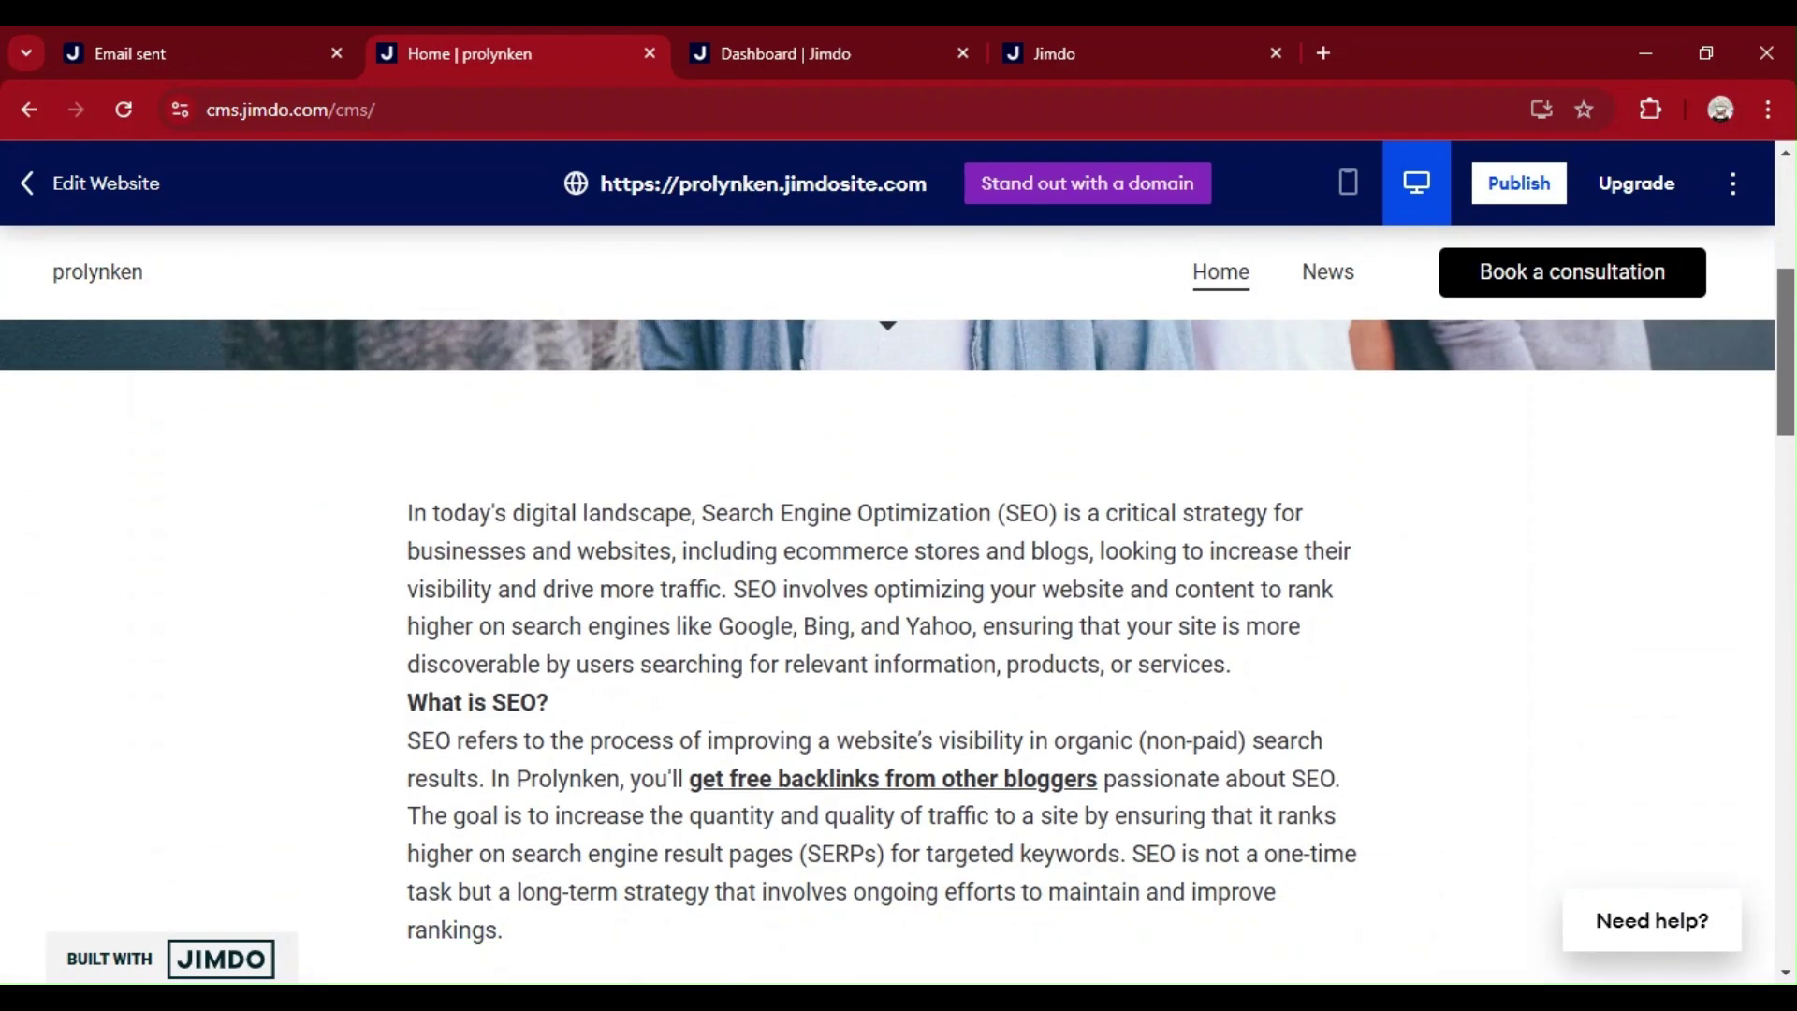
pyautogui.scroll(-8, 887, 562)
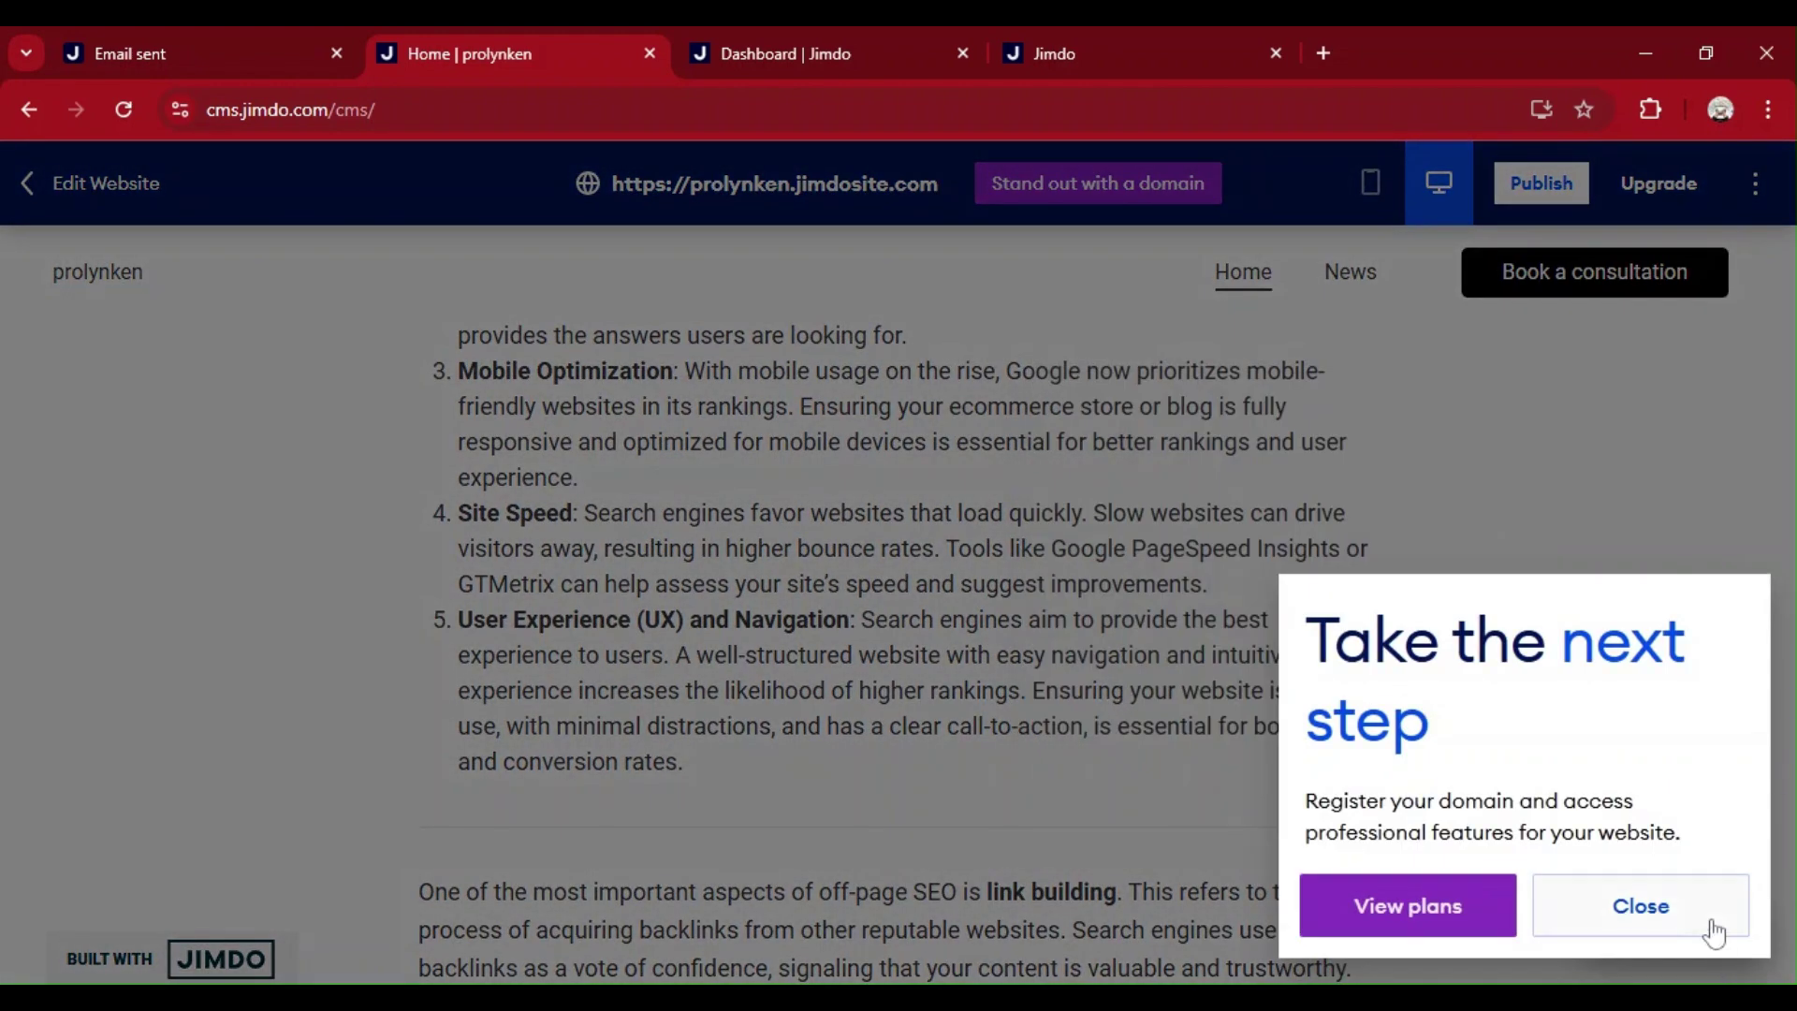
pyautogui.click(1713, 923)
pyautogui.scroll(-15, 1792, 553)
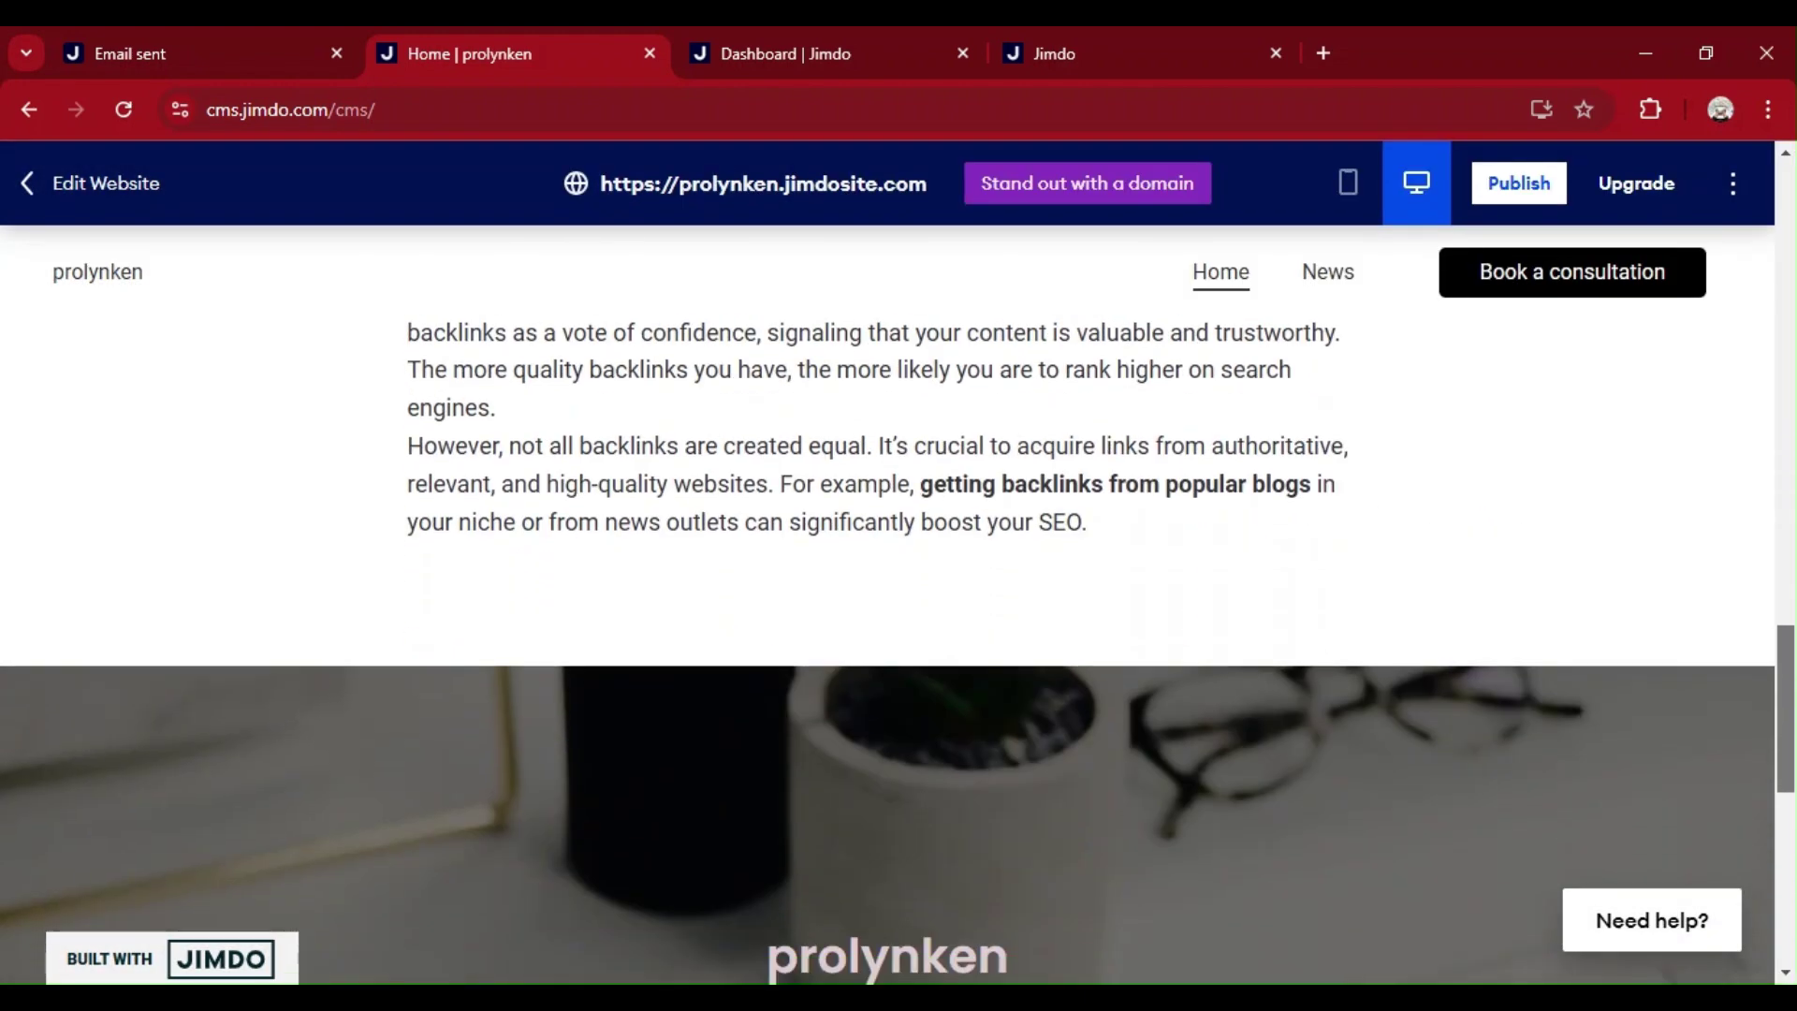
pyautogui.scroll(-2, 1790, 693)
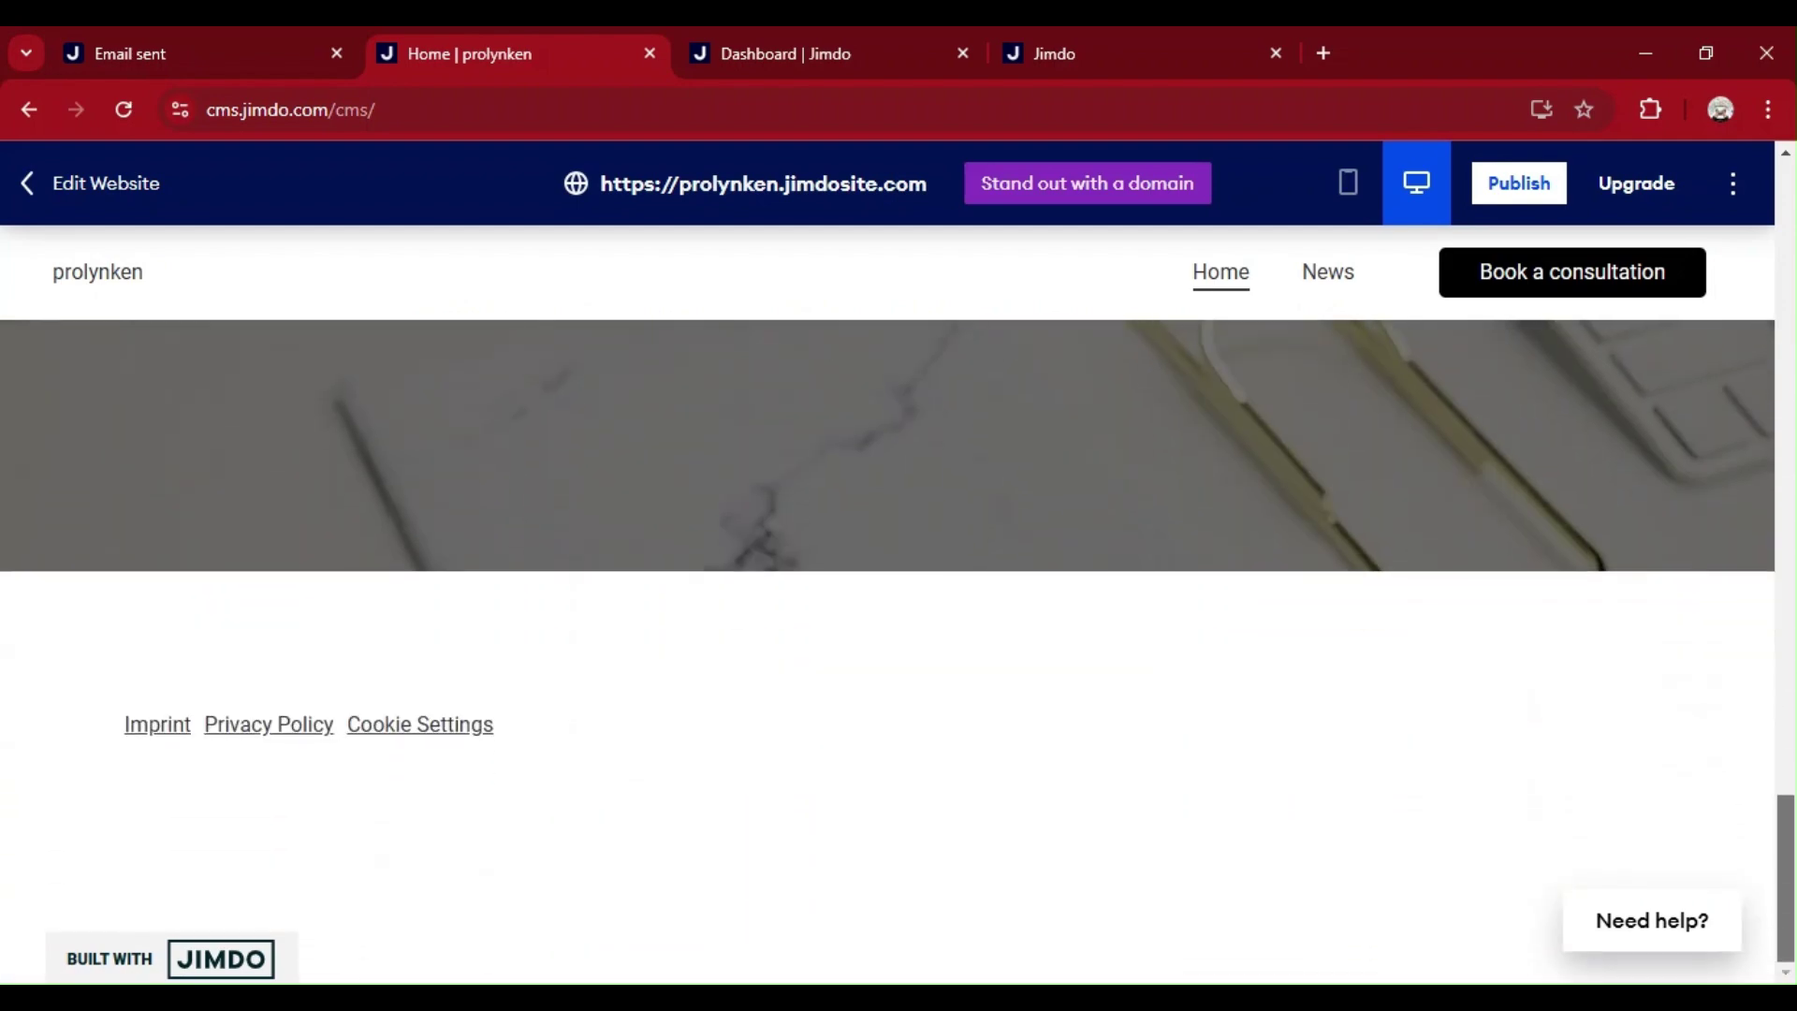
pyautogui.scroll(8, 1790, 692)
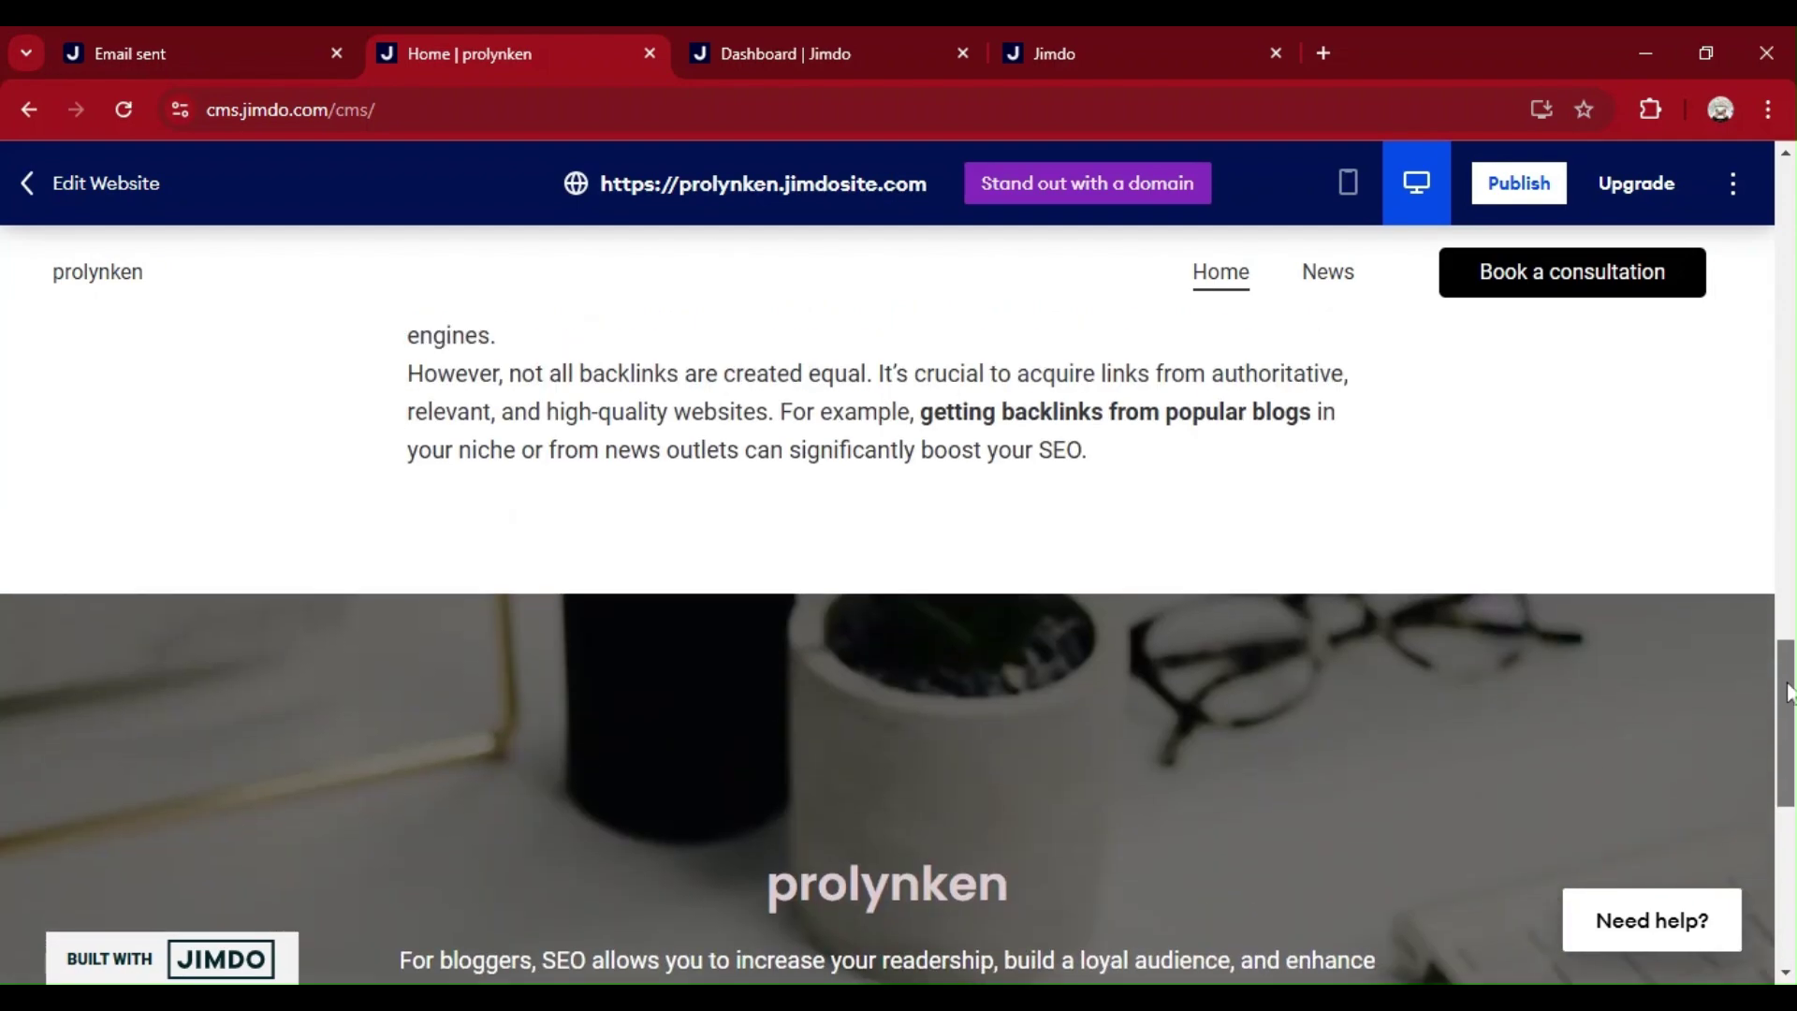
pyautogui.moveTo(1790, 693); pyautogui.dragTo(1781, 367)
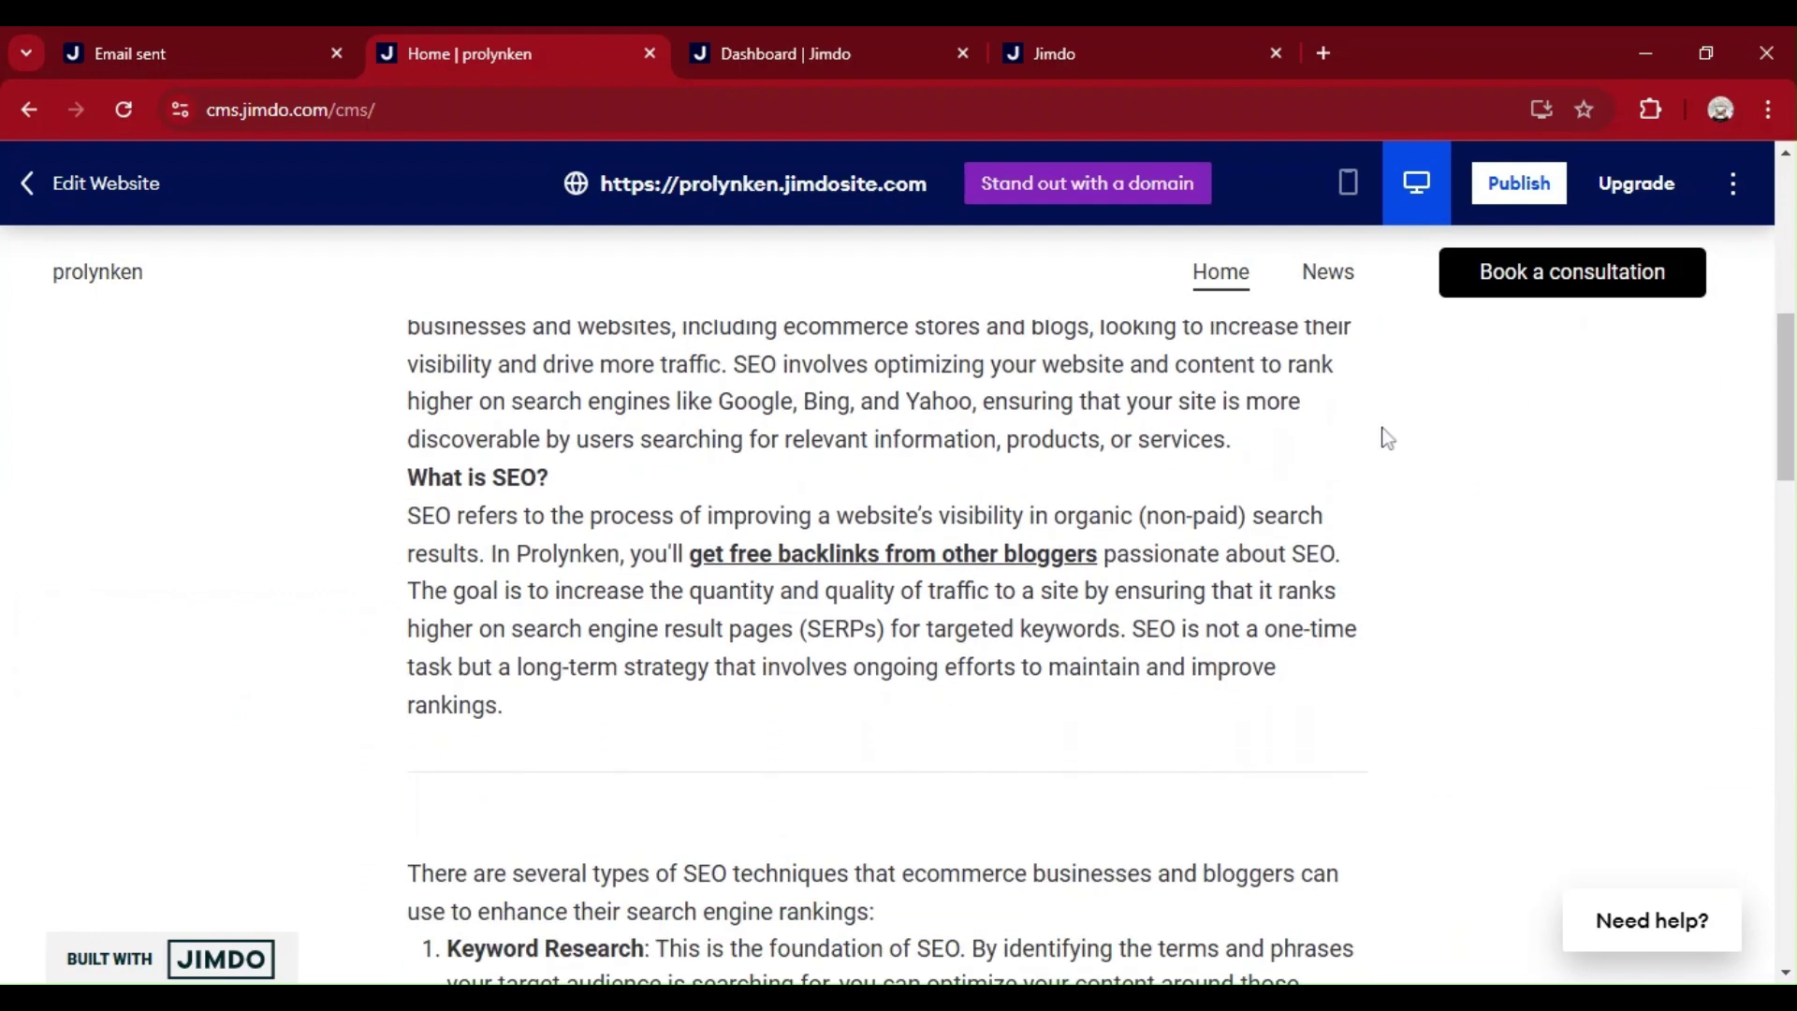
pyautogui.click(883, 564)
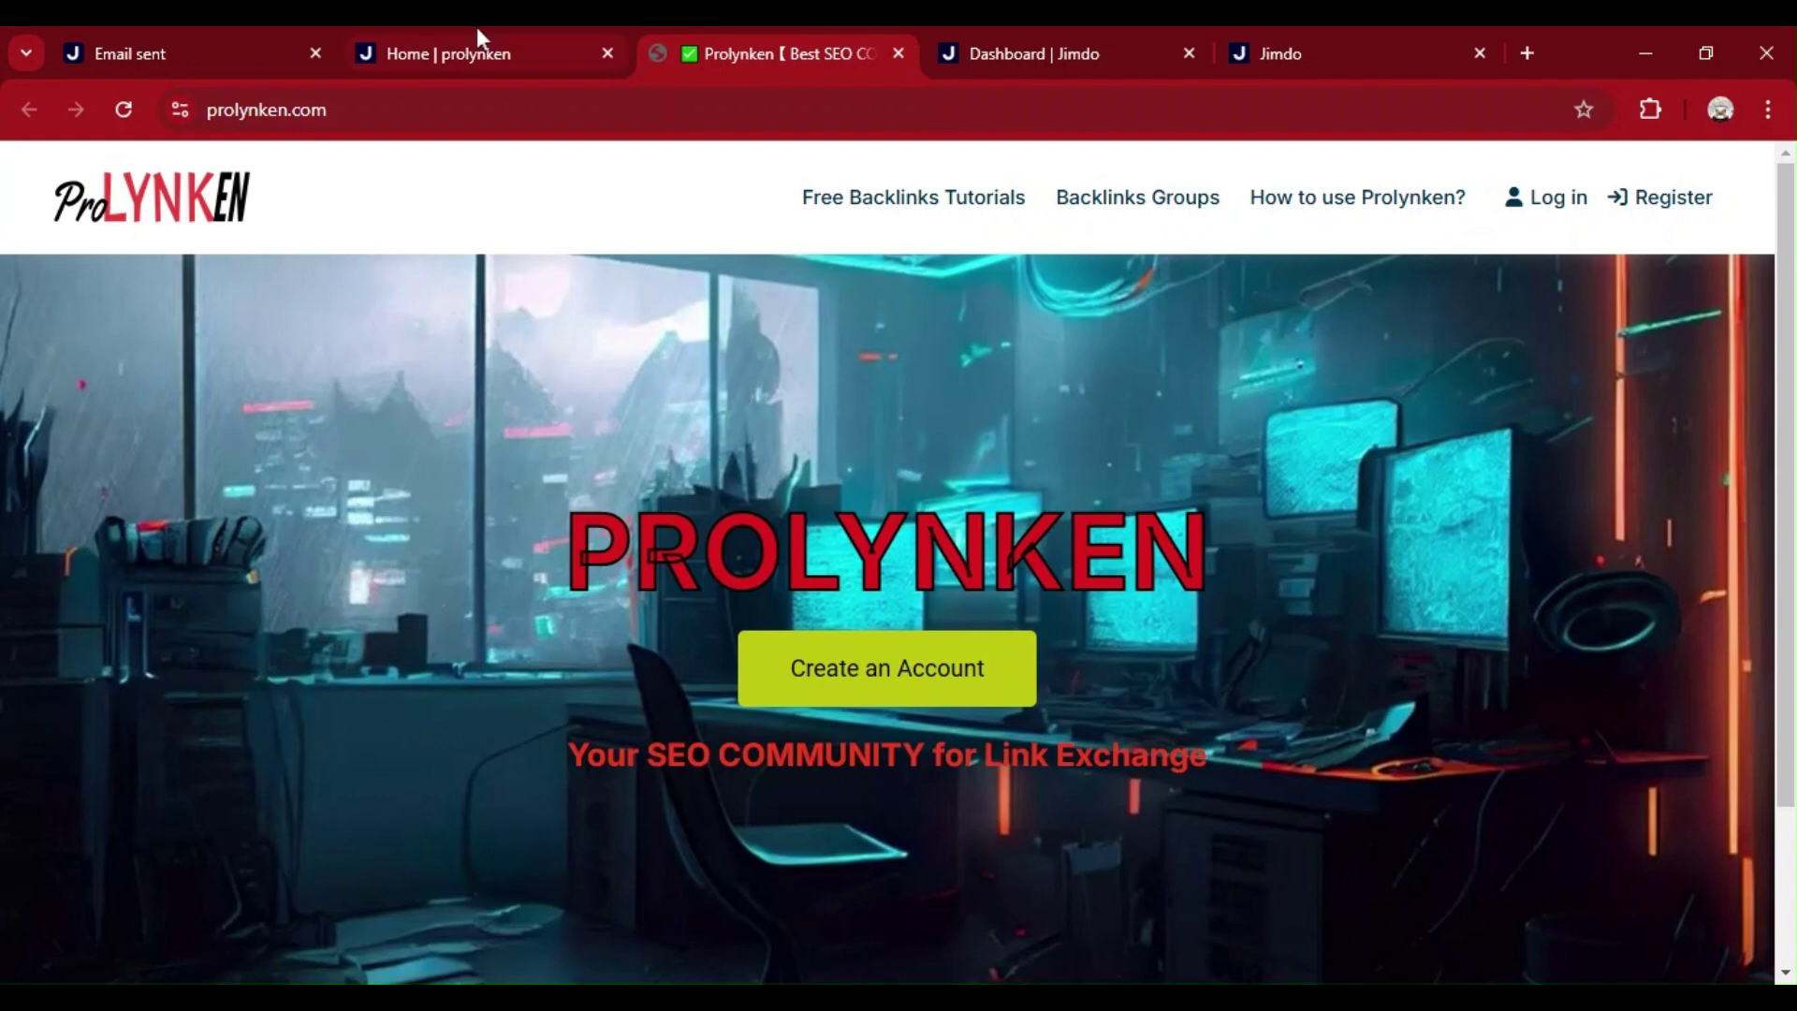
pyautogui.click(460, 54)
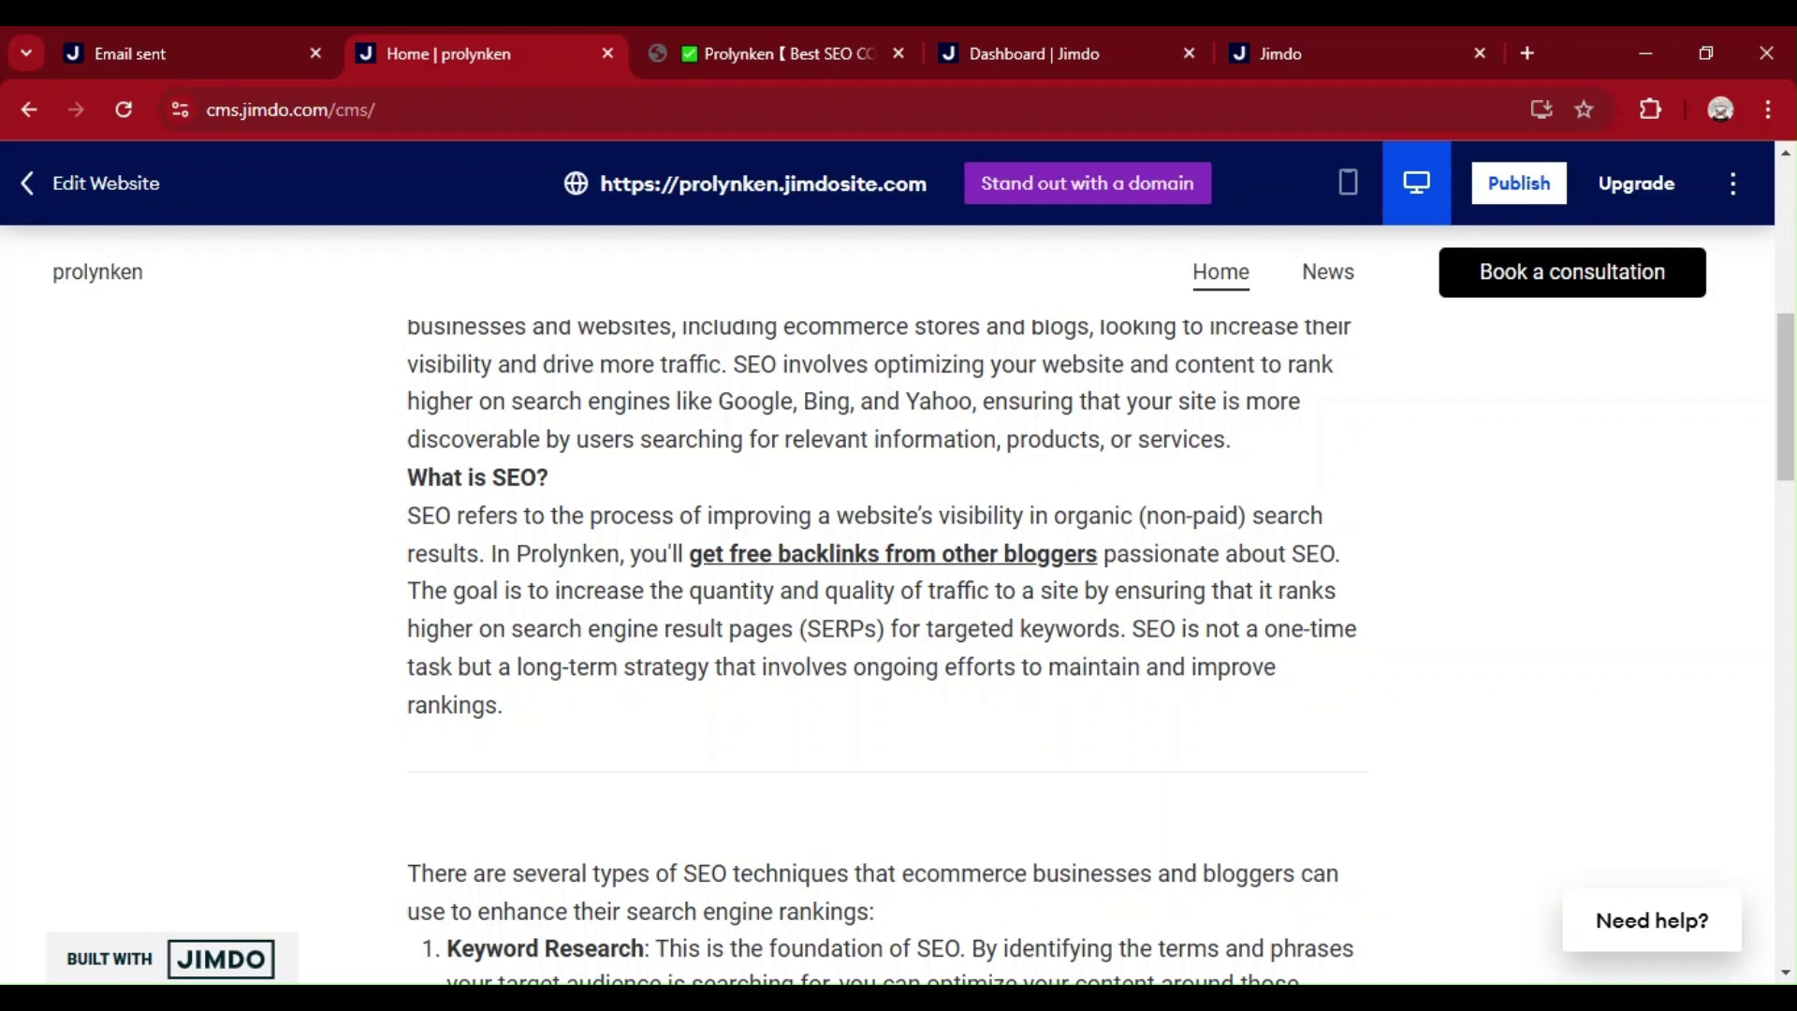
# Publish the website, open prolynken.jimdosite.com in a new tab and accept all cookies.
pyautogui.click(1523, 184)
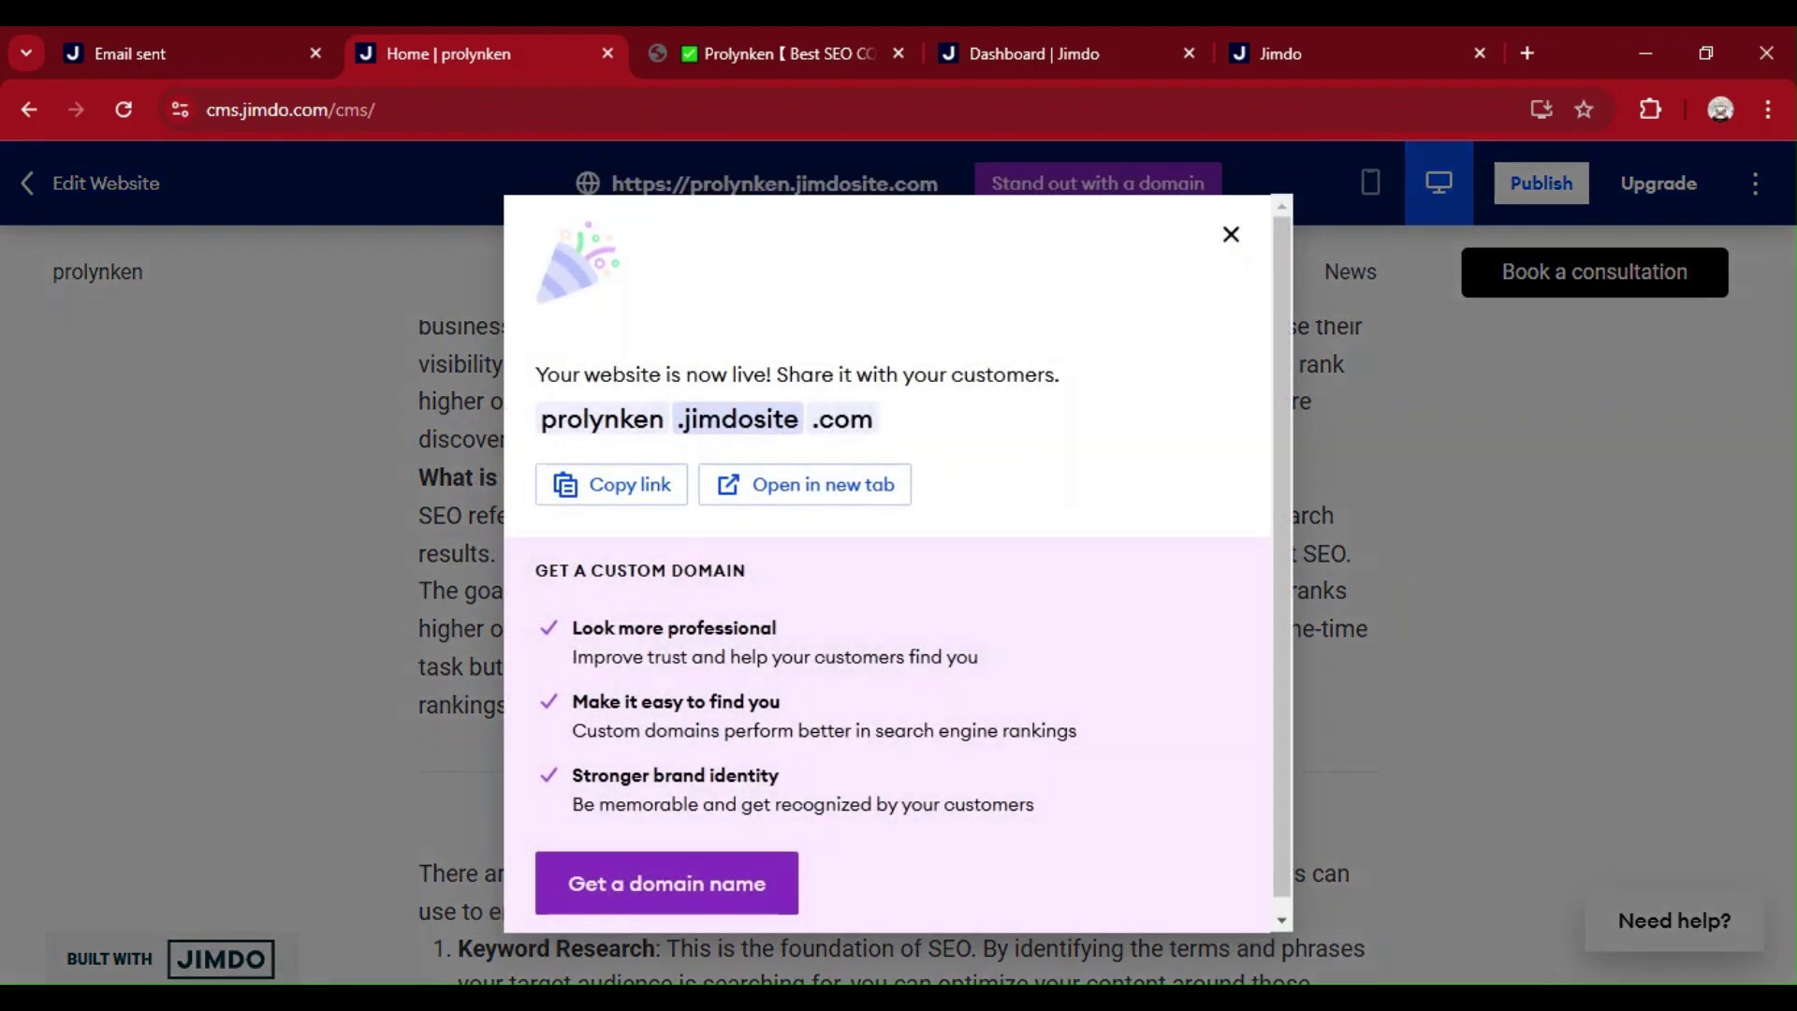
pyautogui.click(805, 484)
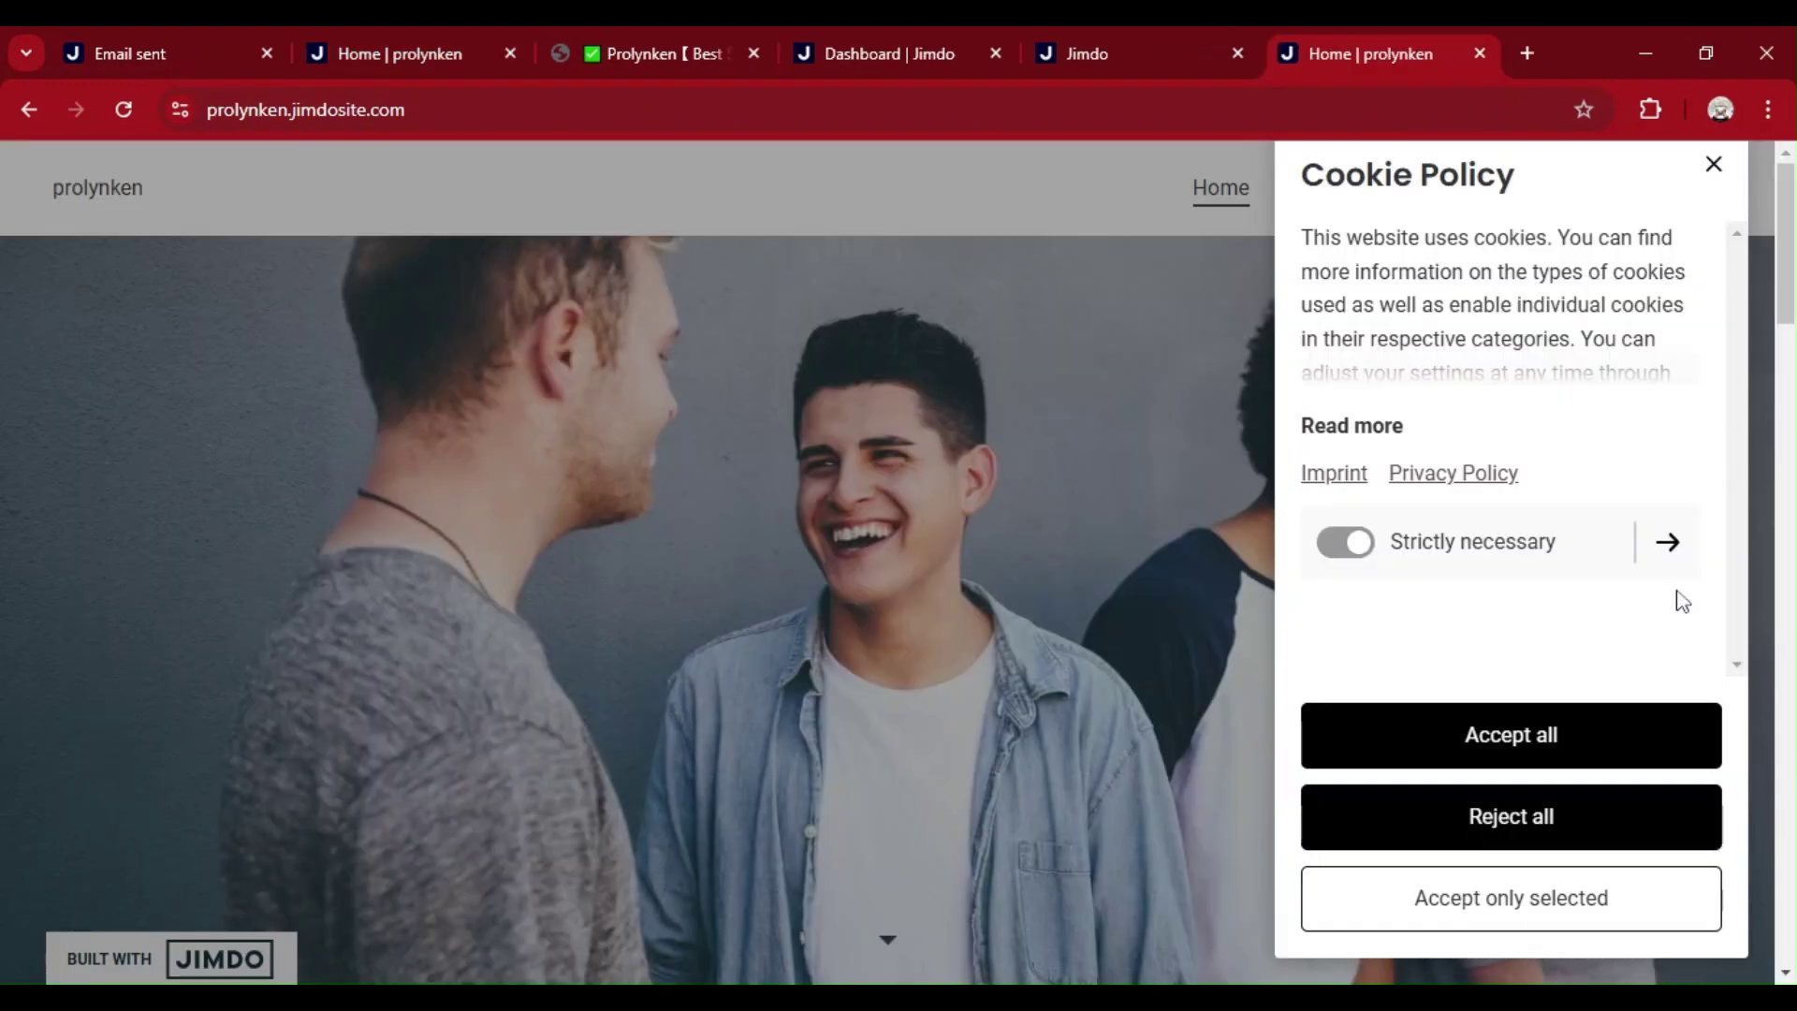
pyautogui.click(1599, 735)
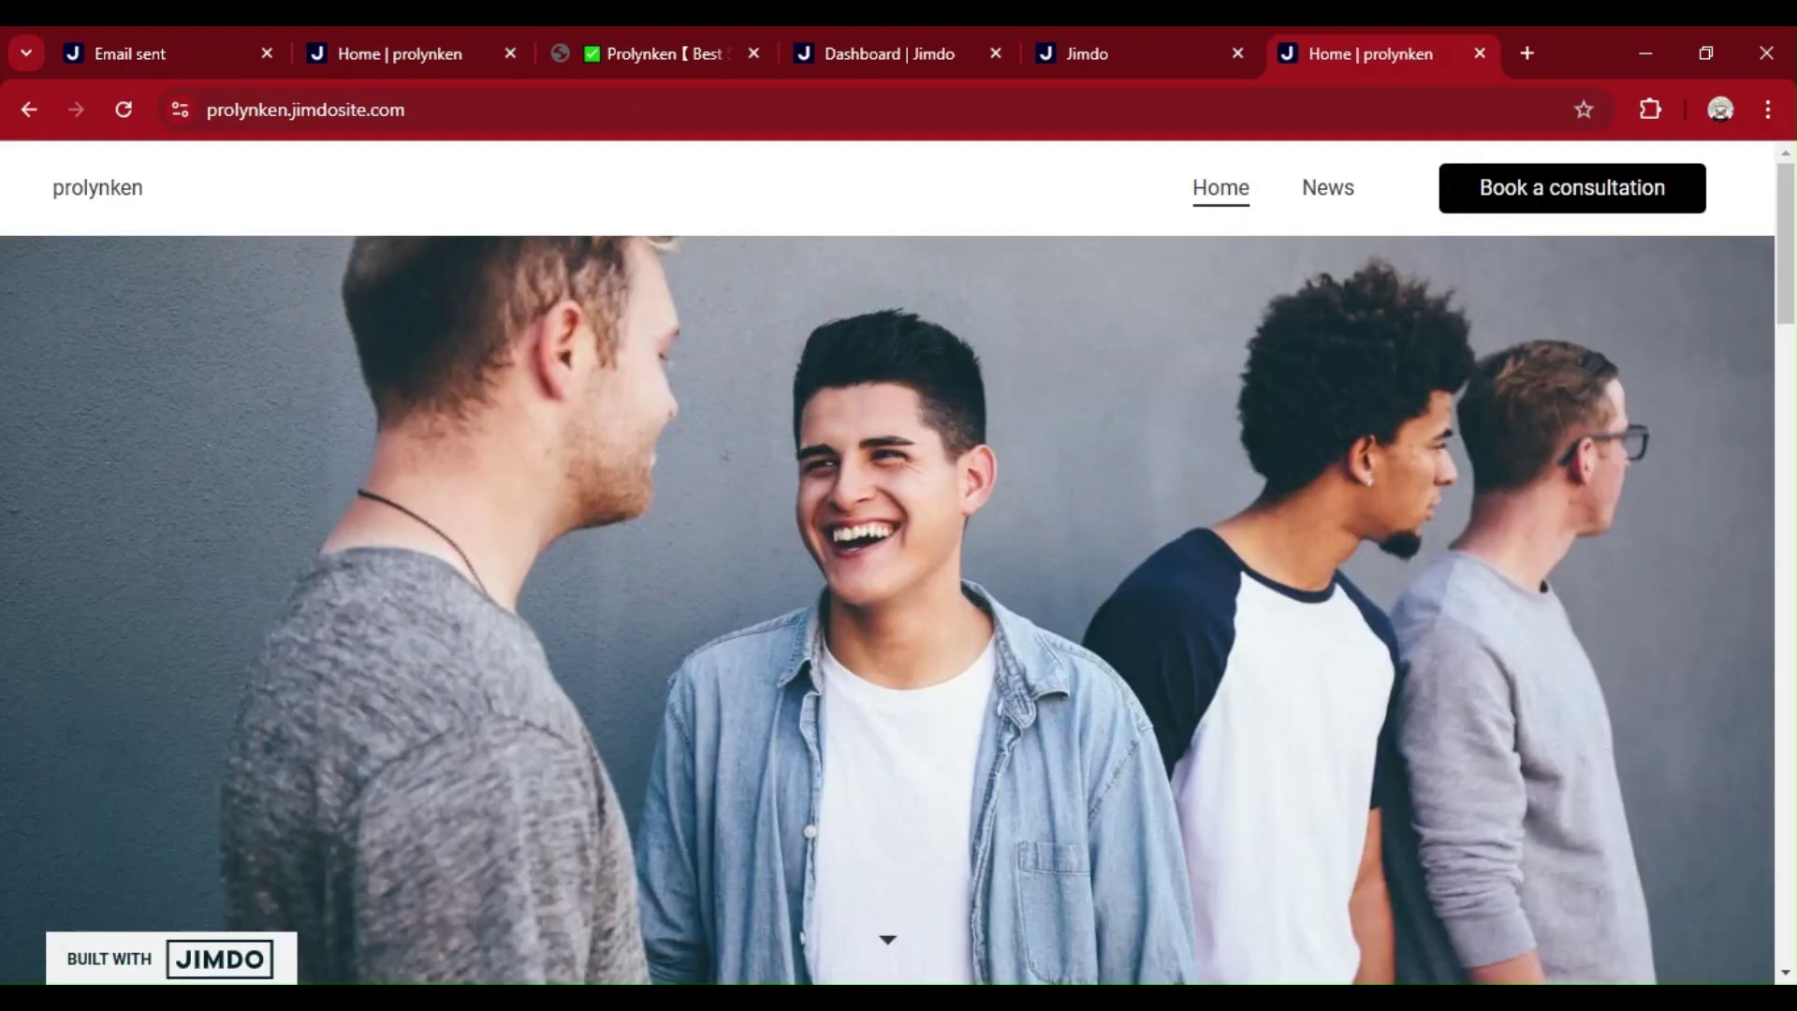
# Review the published home page from the cover image to the footer and test its backlink to prolynken.com.
pyautogui.scroll(-7, 1788, 346)
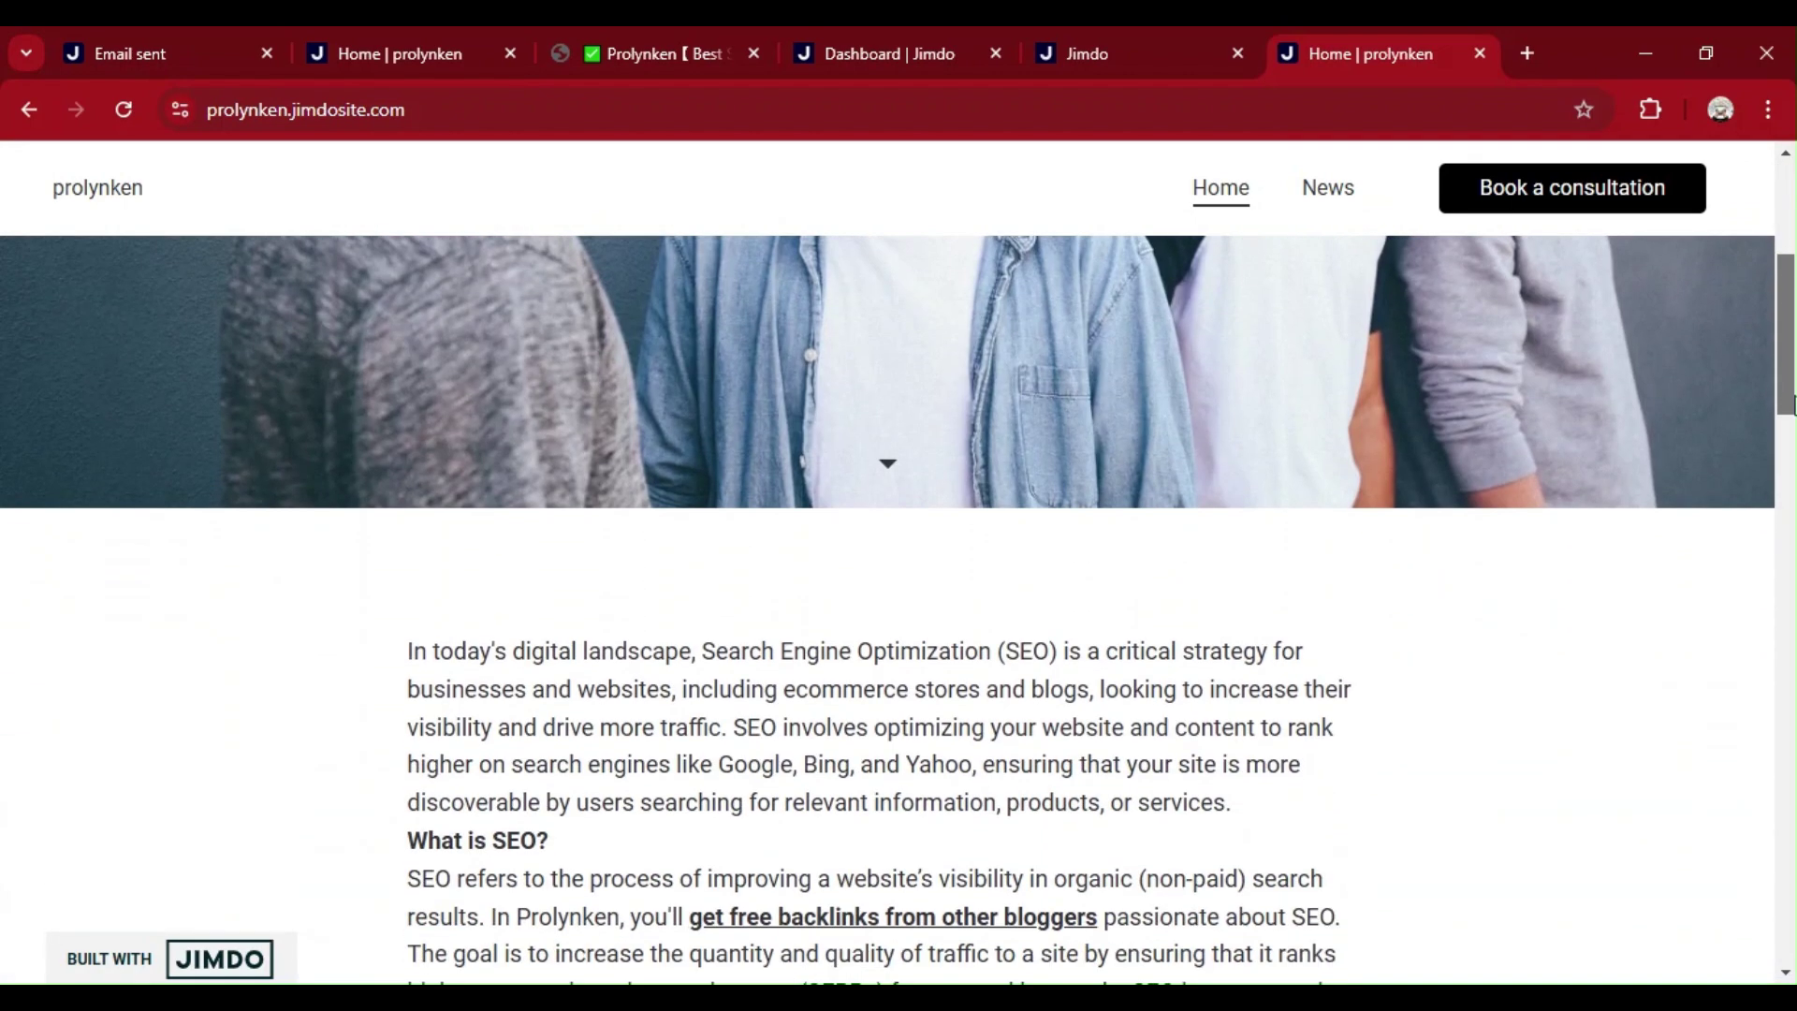
pyautogui.scroll(-7, 887, 603)
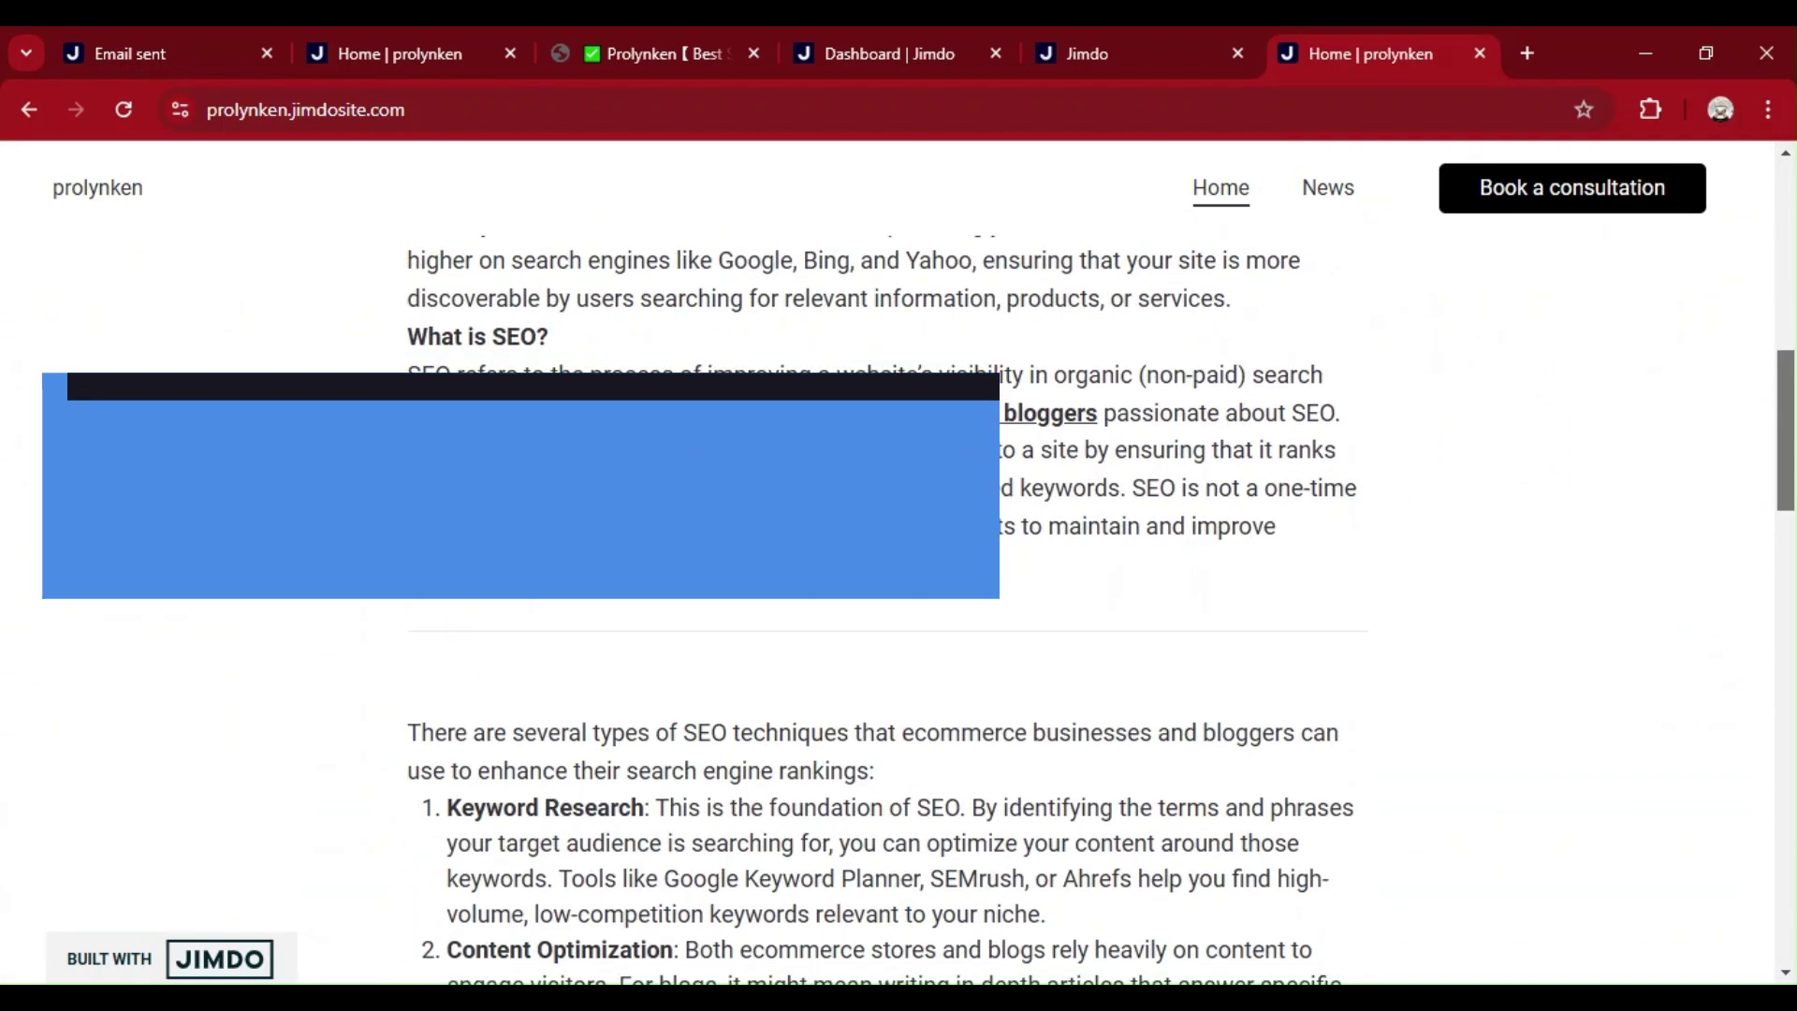
pyautogui.scroll(-20, 887, 608)
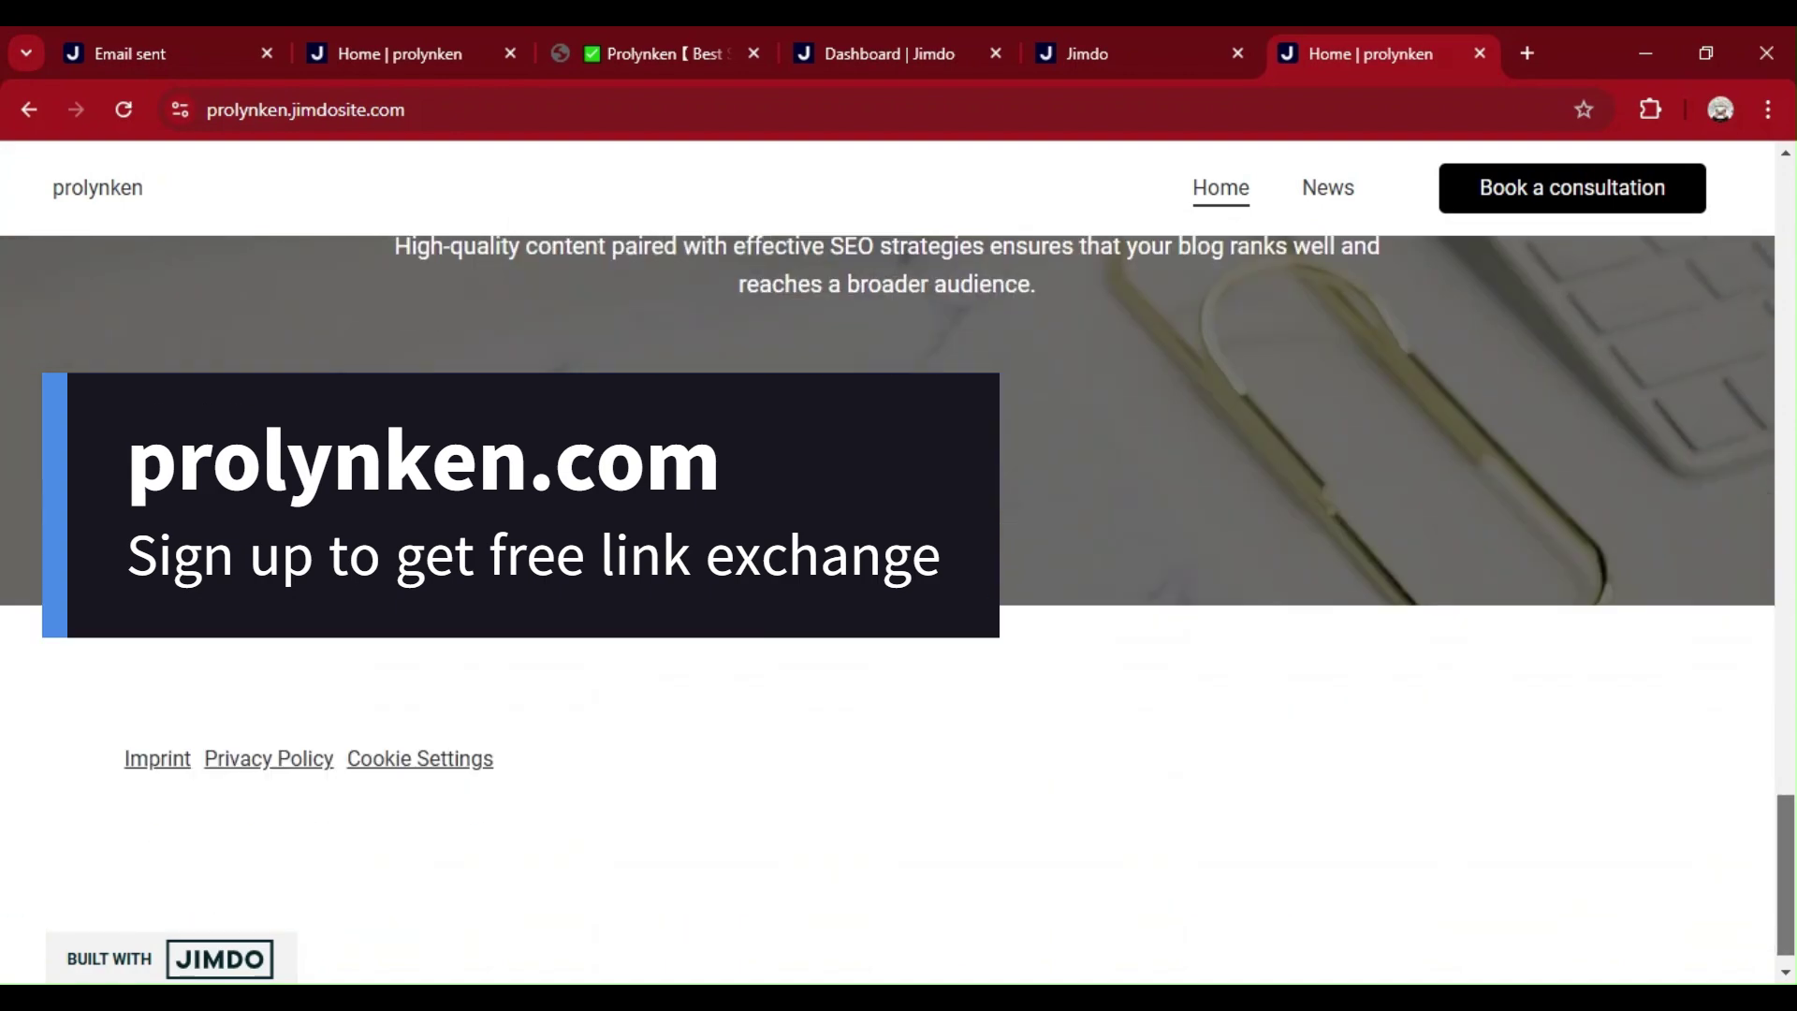
pyautogui.scroll(20, 1521, 479)
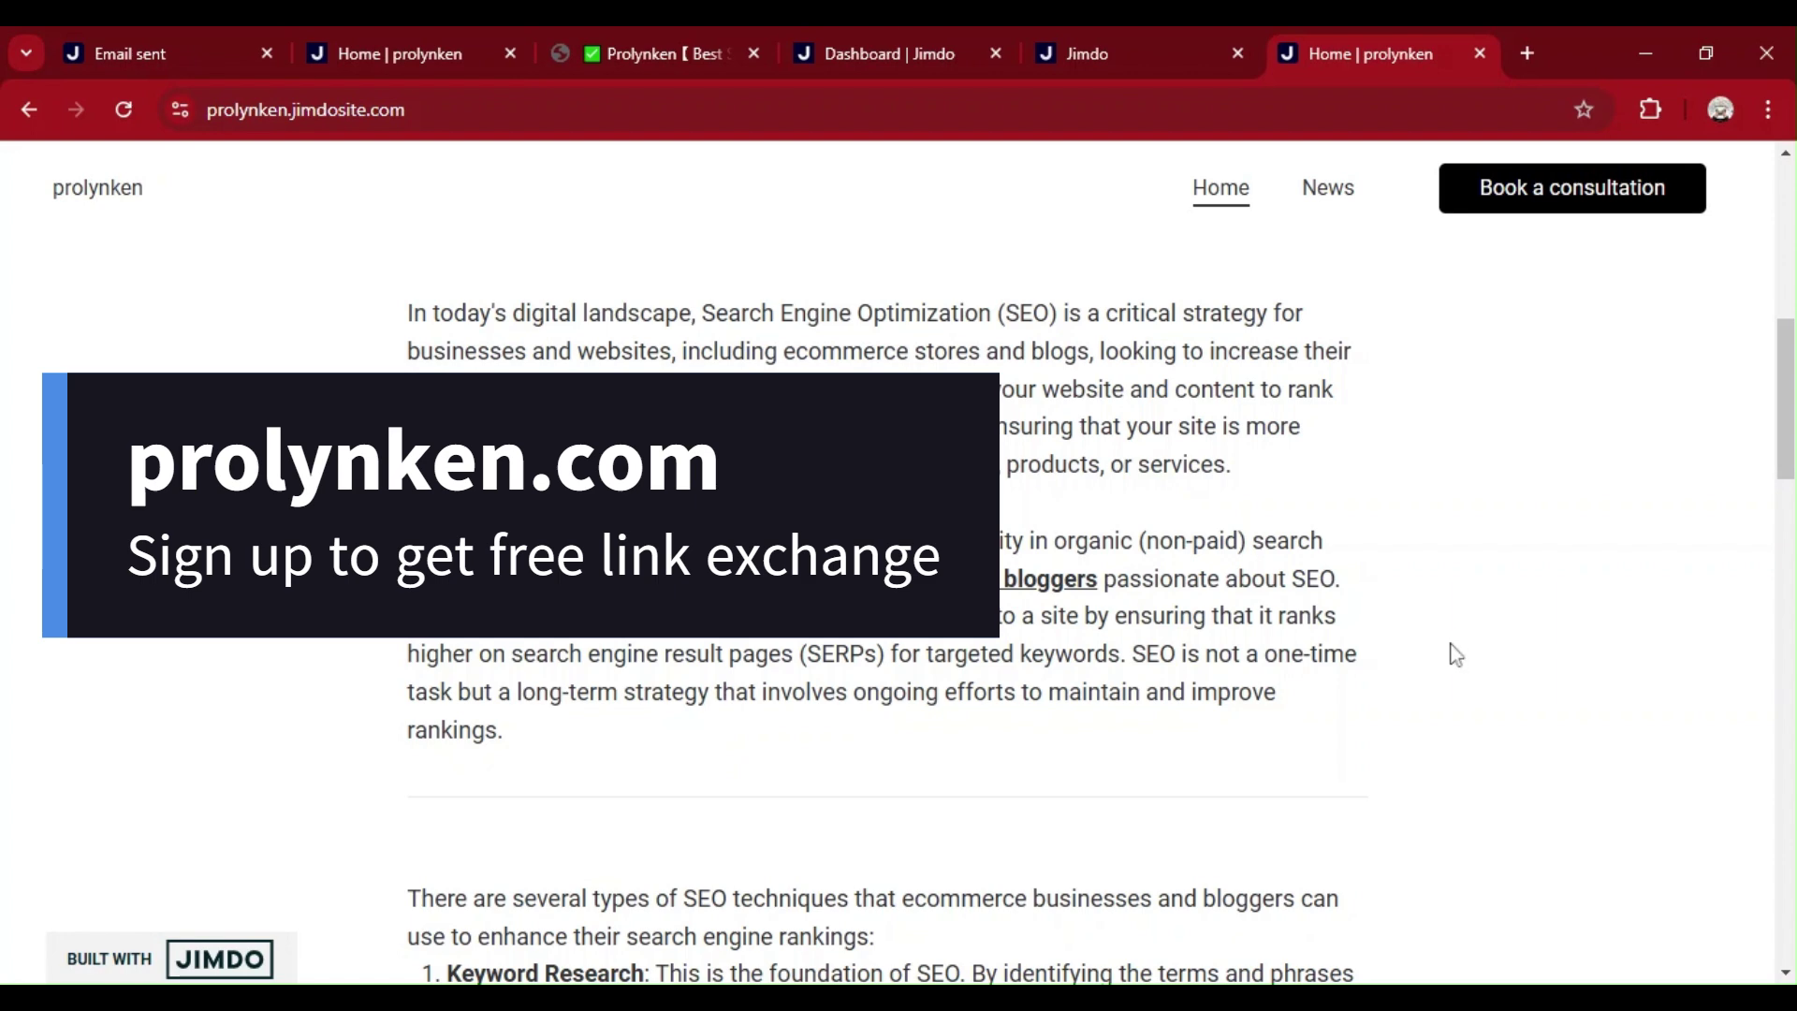
pyautogui.scroll(-2, 1753, 413)
pyautogui.moveTo(1786, 417); pyautogui.dragTo(1787, 272)
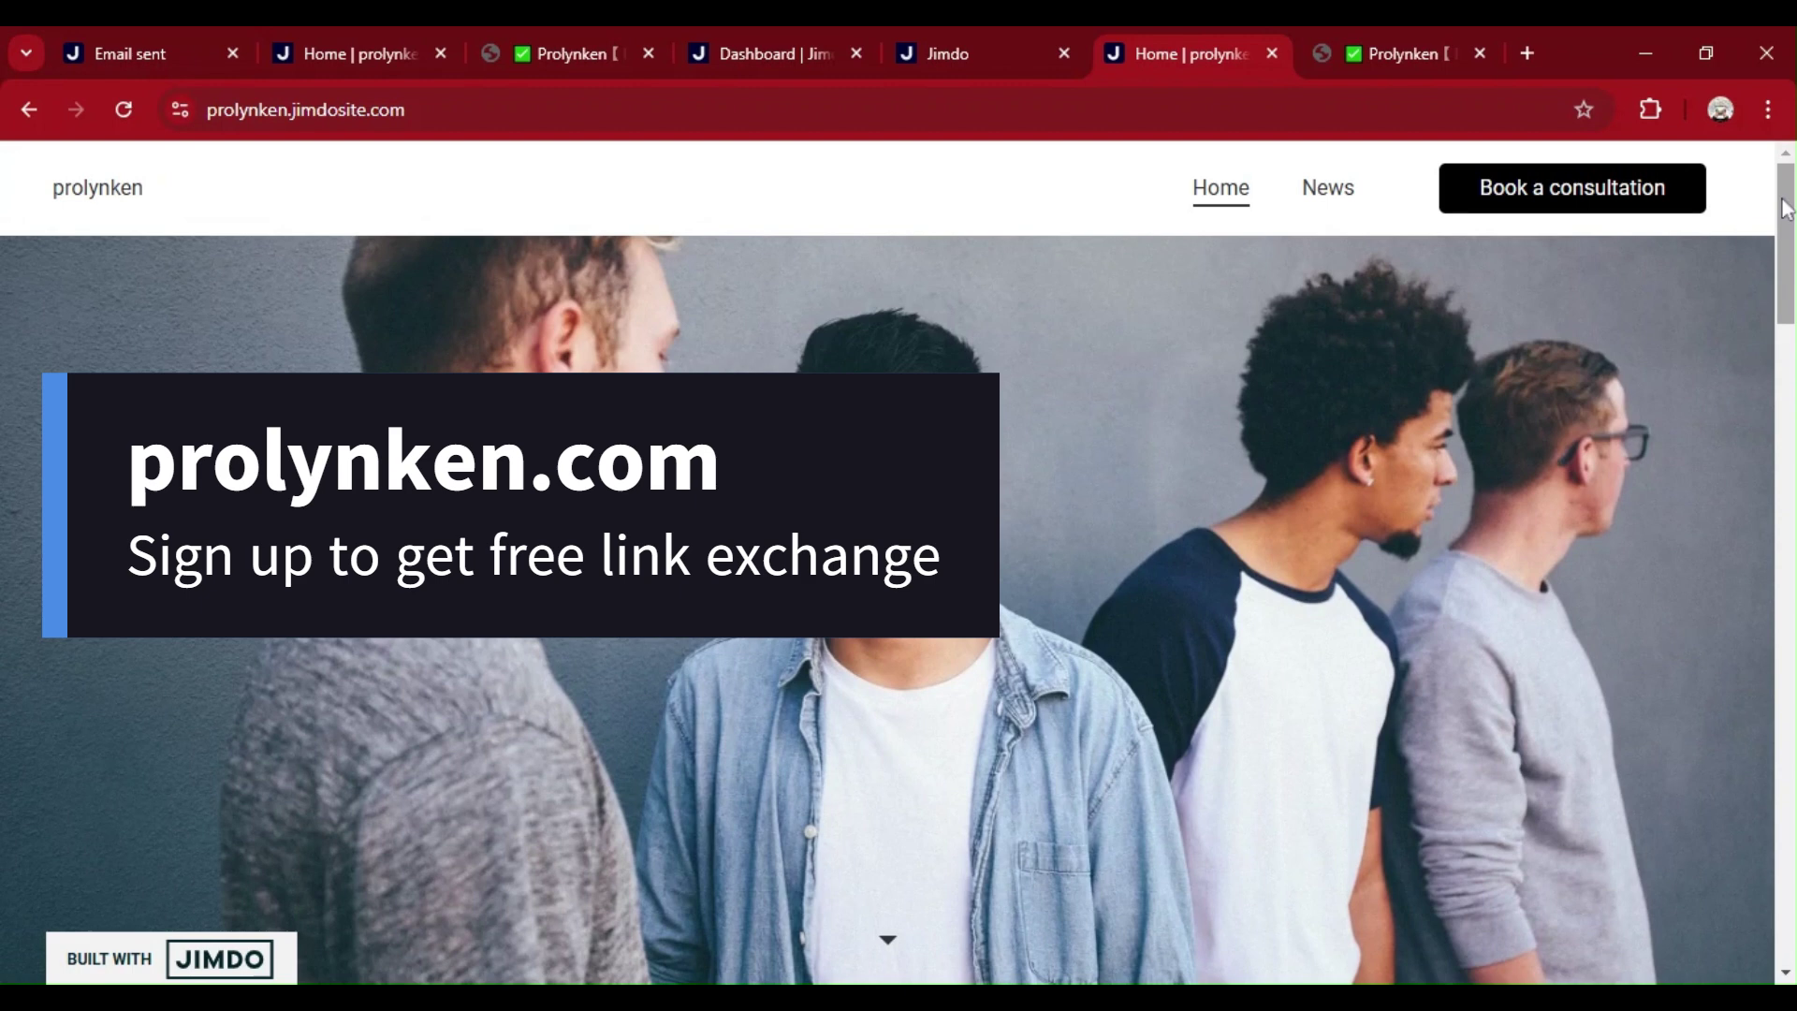
# Look through the published News page and return to the home page to check the SEO text again.
pyautogui.click(1333, 186)
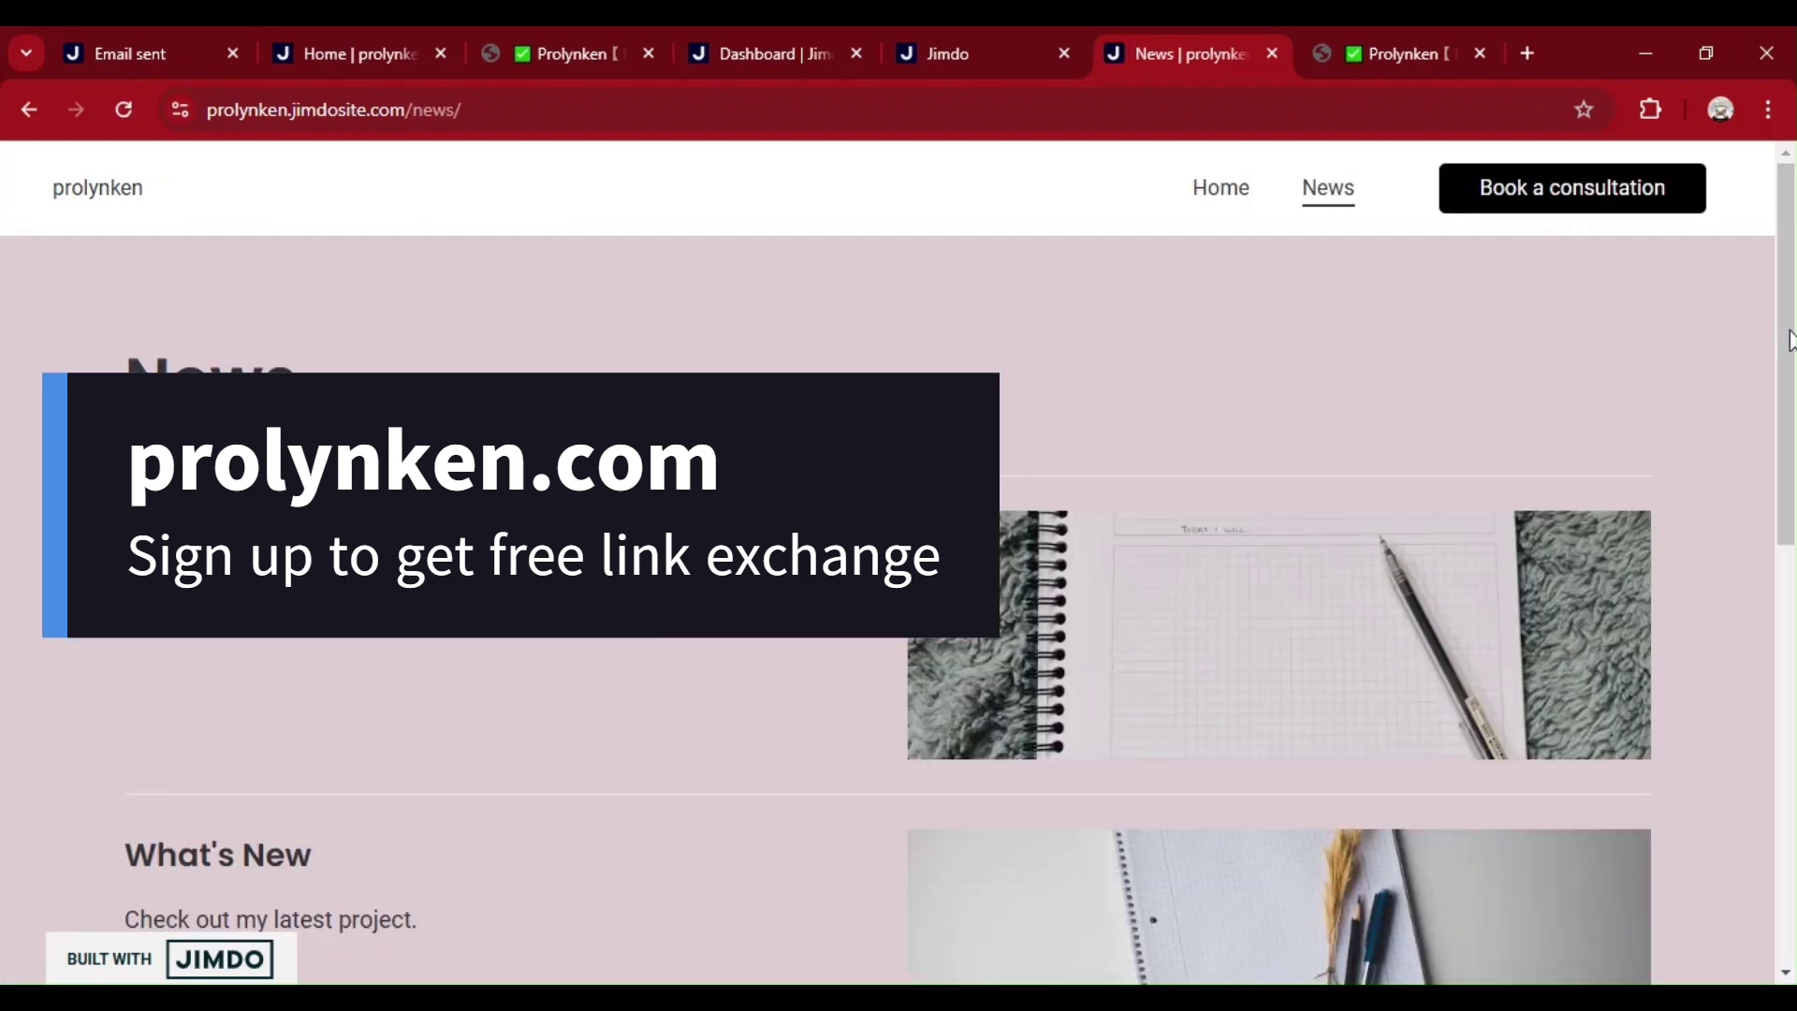
pyautogui.scroll(-5, 1792, 342)
pyautogui.moveTo(1792, 497); pyautogui.dragTo(1777, 300)
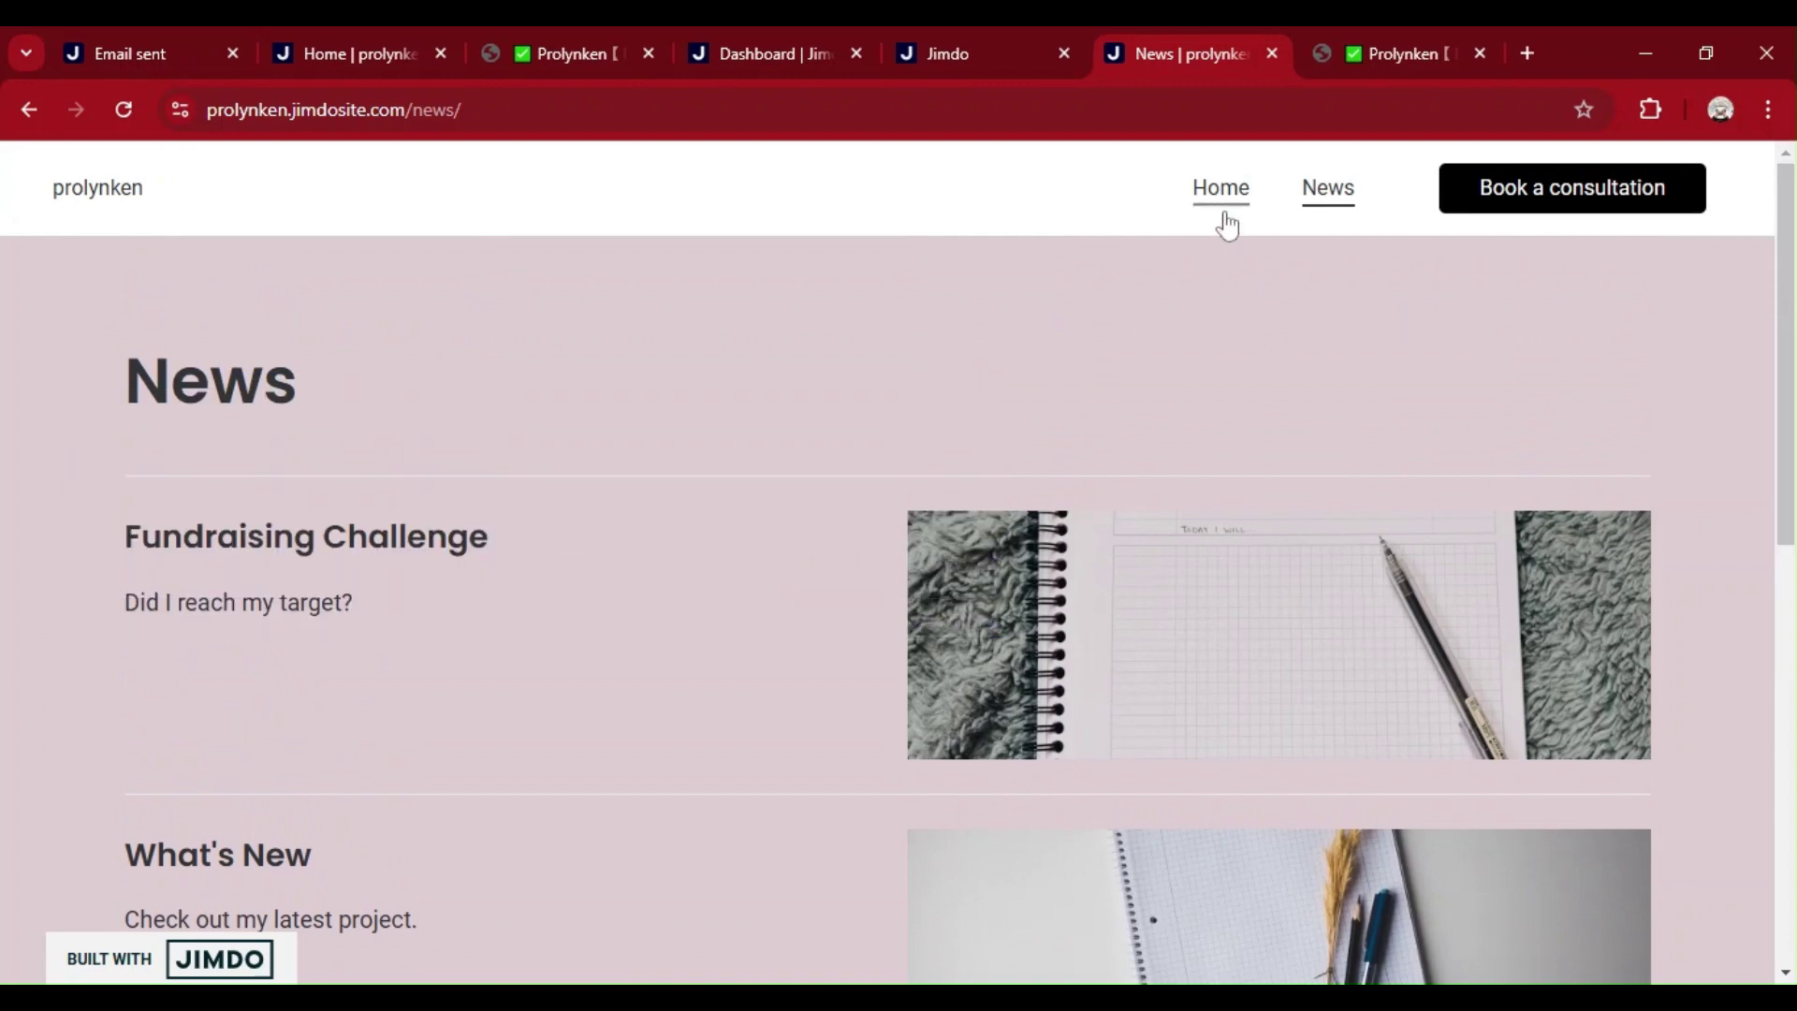
pyautogui.click(101, 191)
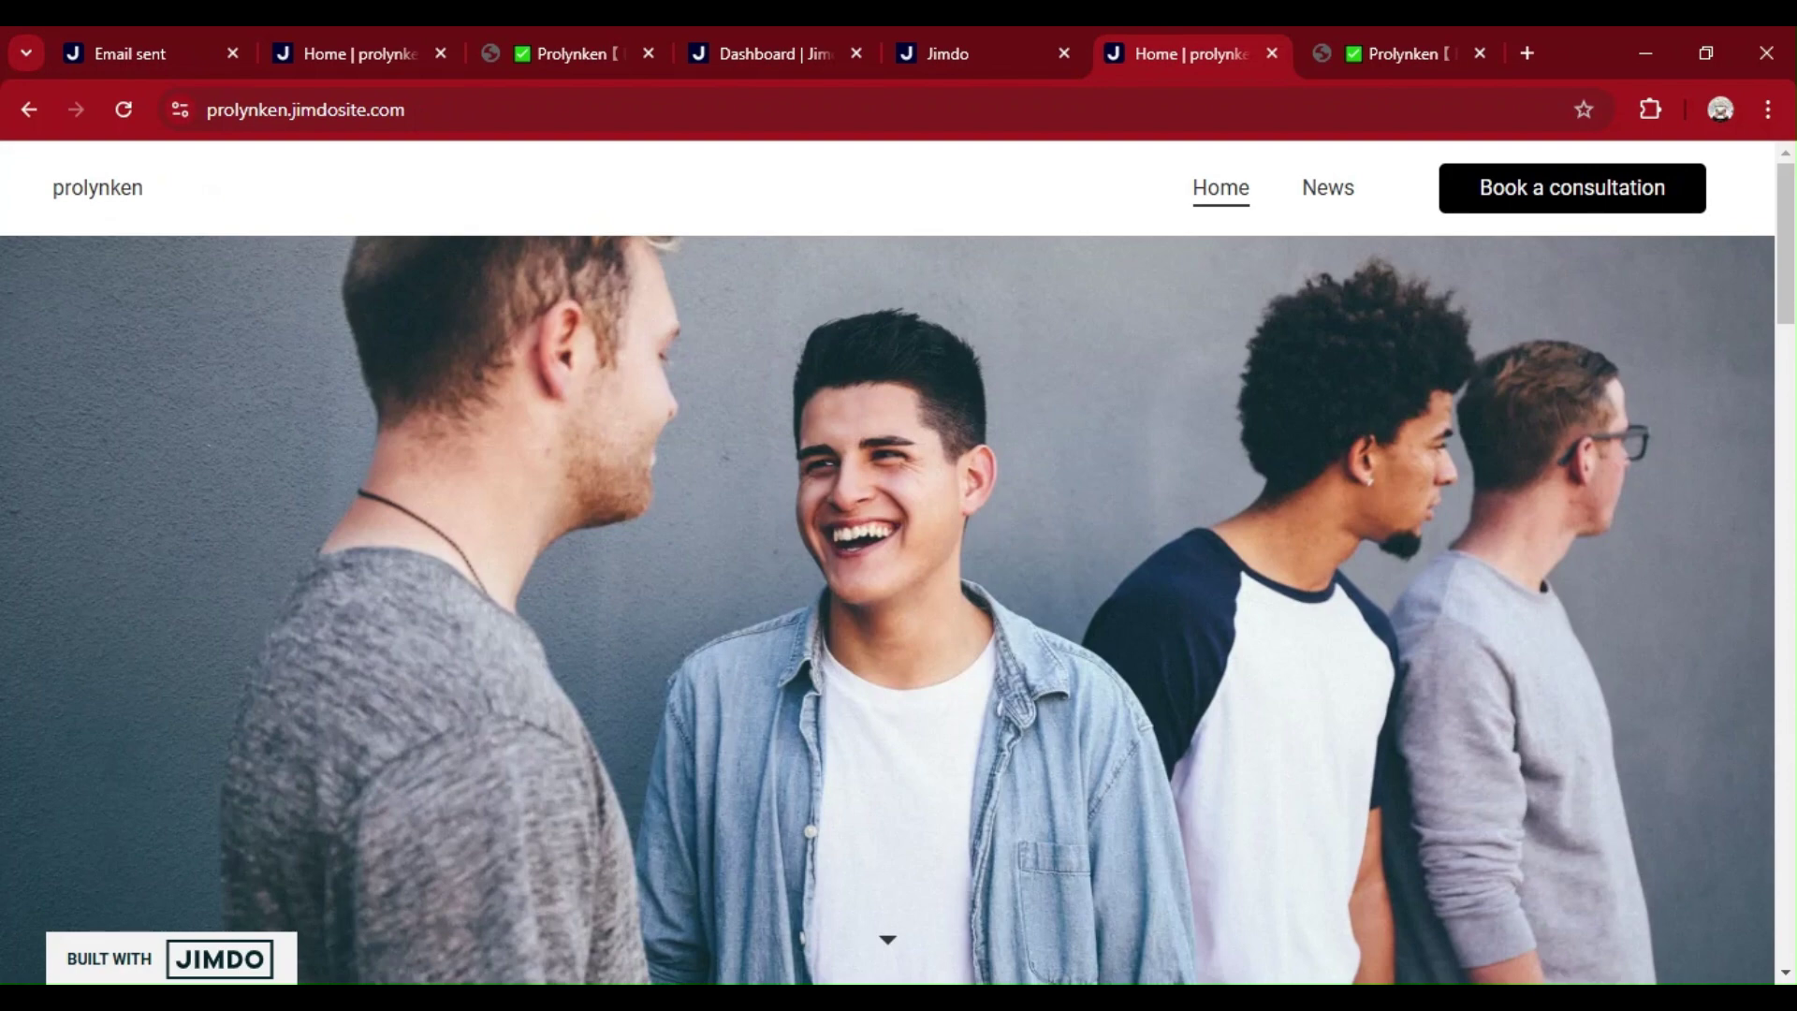
pyautogui.moveTo(1790, 277); pyautogui.dragTo(1789, 324)
pyautogui.scroll(-6, 898, 562)
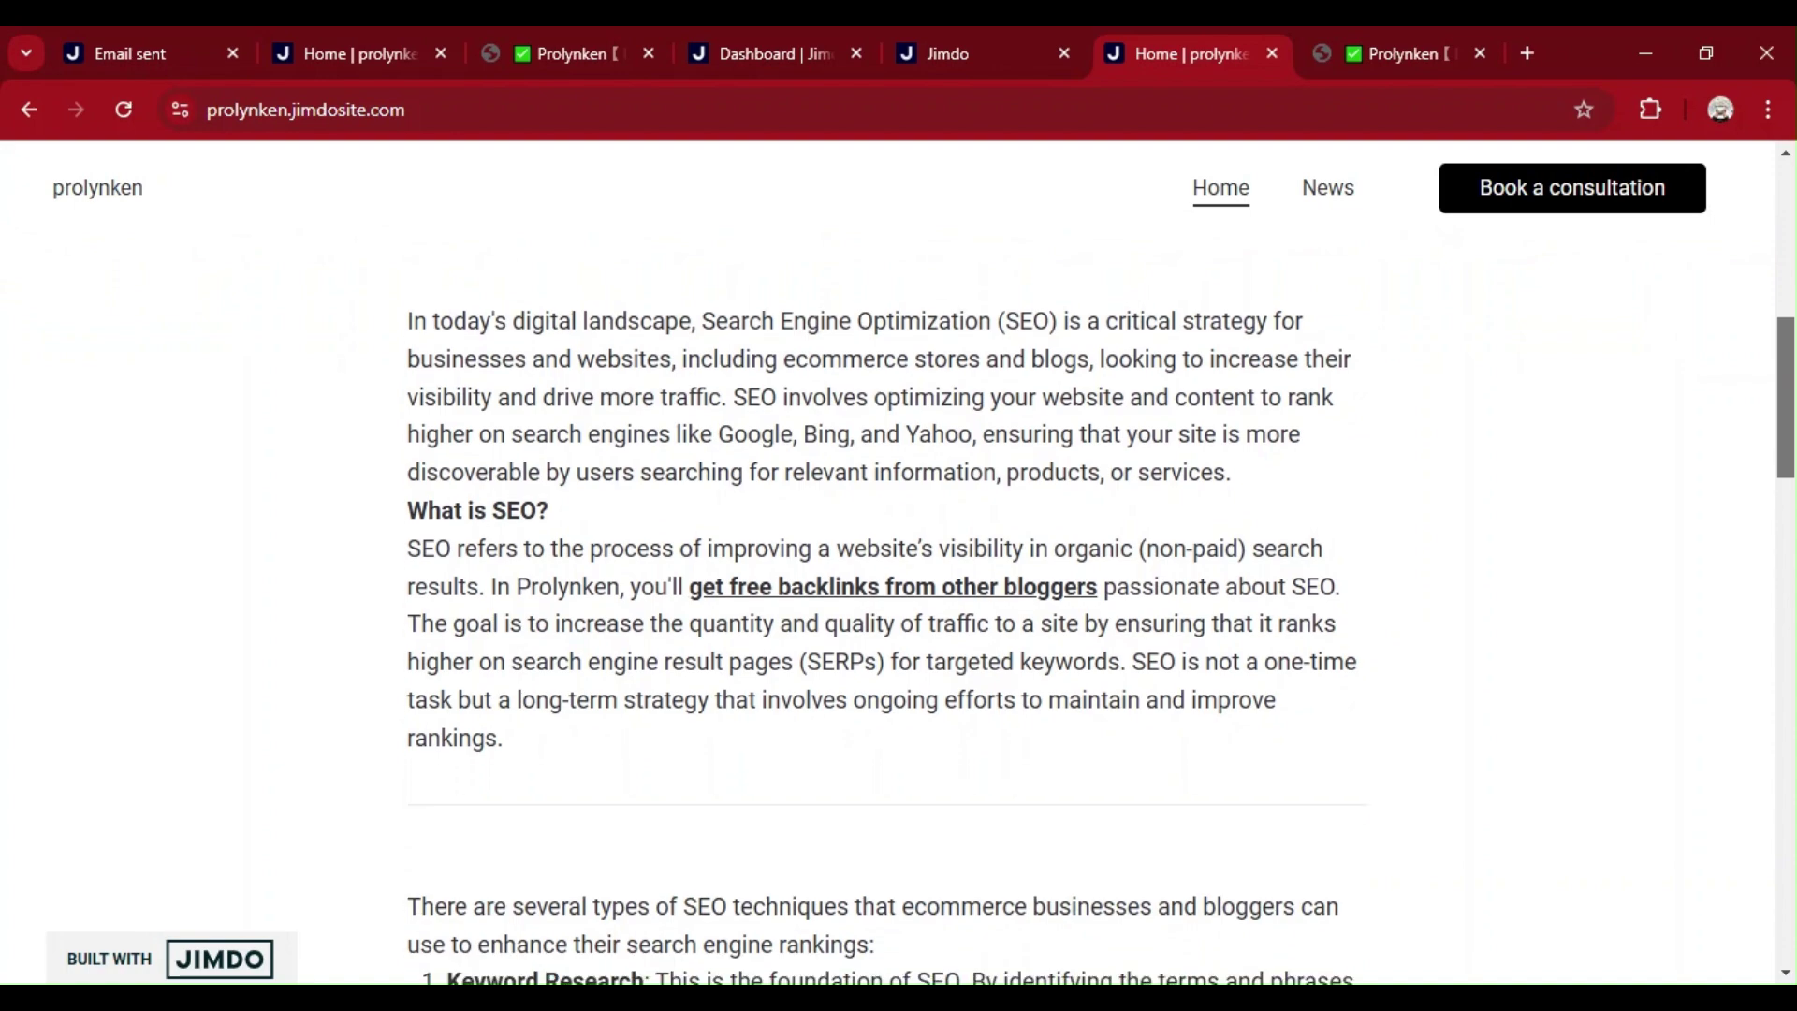
pyautogui.moveTo(1790, 405); pyautogui.dragTo(1791, 251)
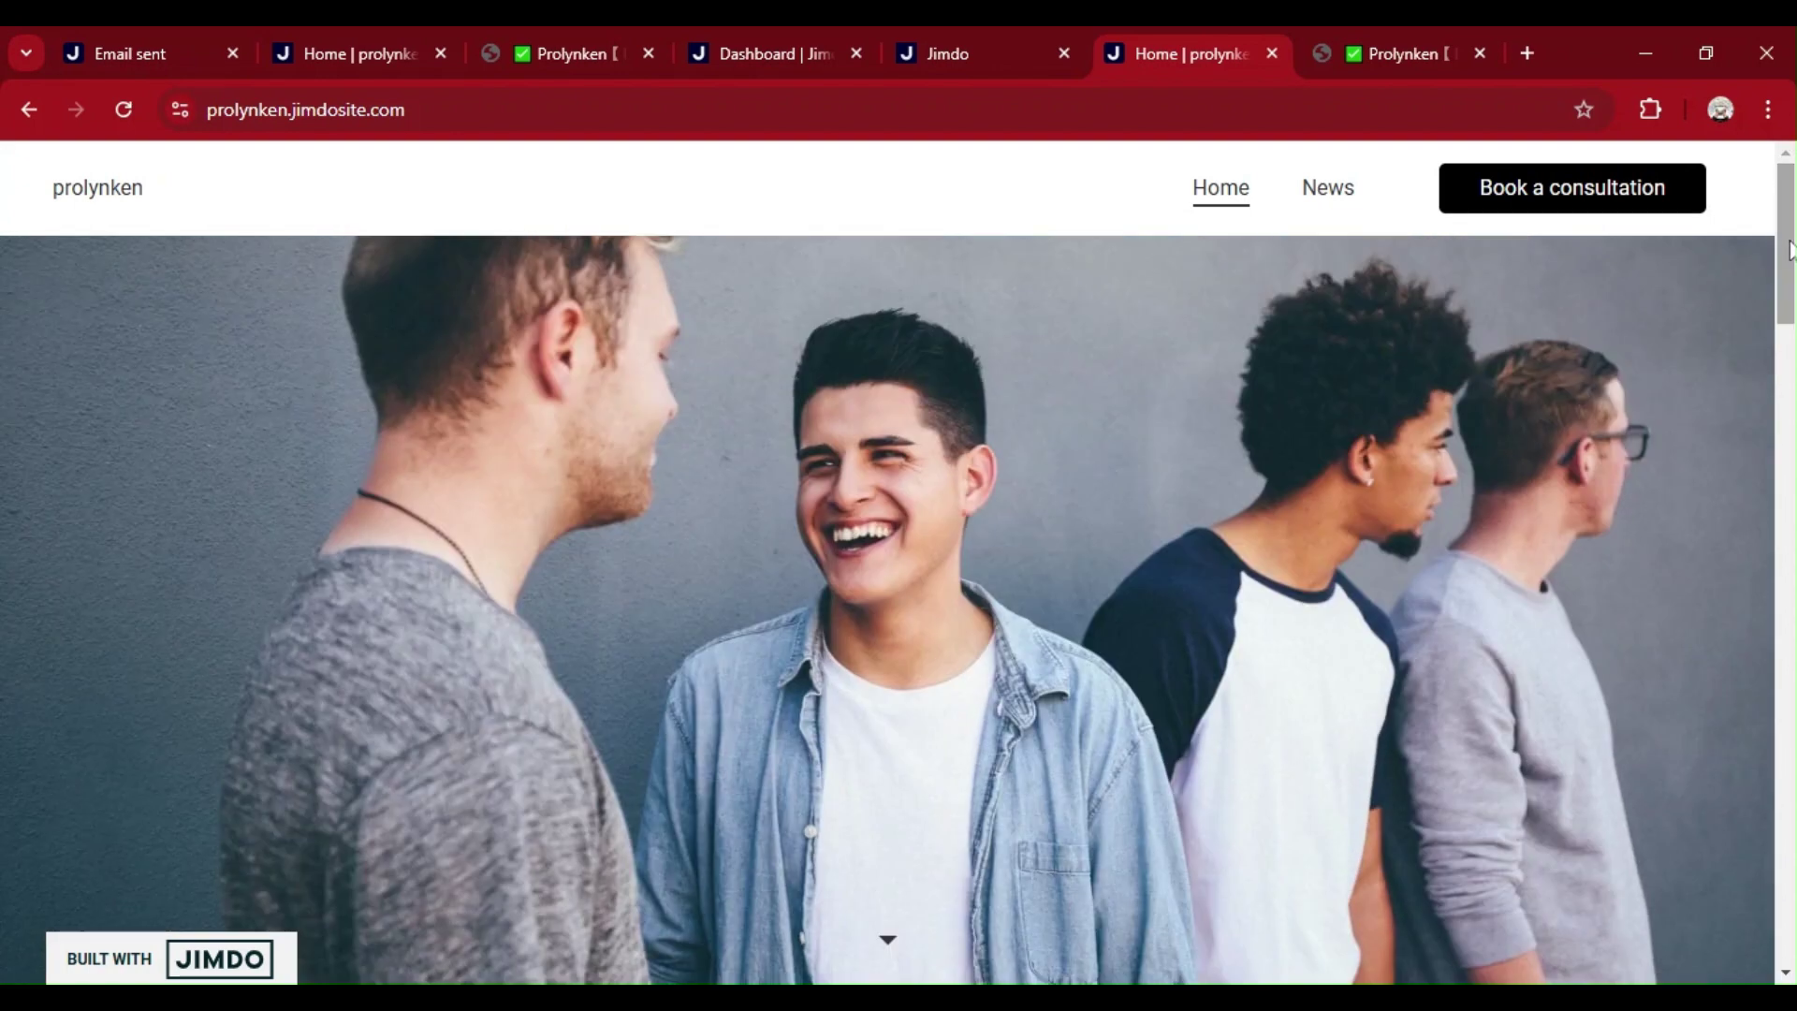